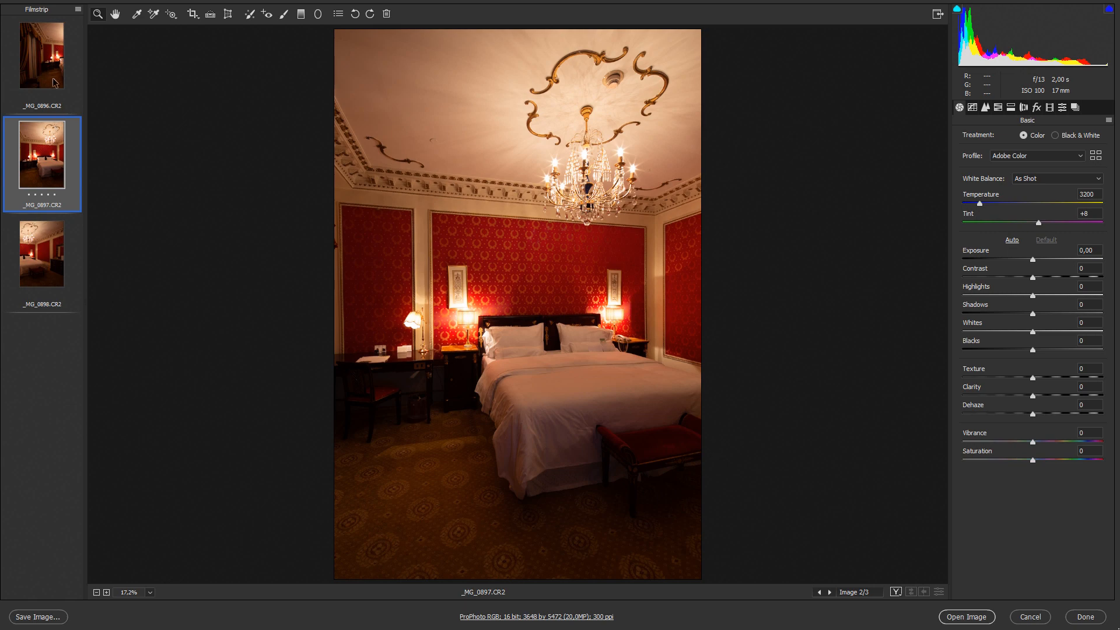
# Step: Look through the three bedroom photos in the filmstrip
pyautogui.click(54, 76)
pyautogui.press('Down')
pyautogui.press('Down')
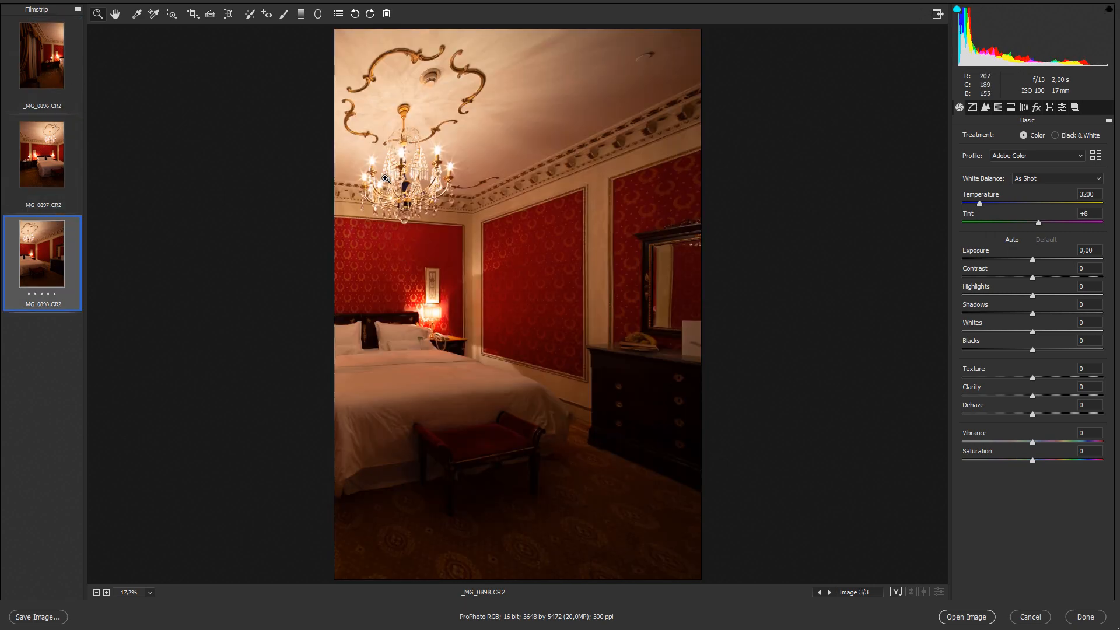
pyautogui.press('Up')
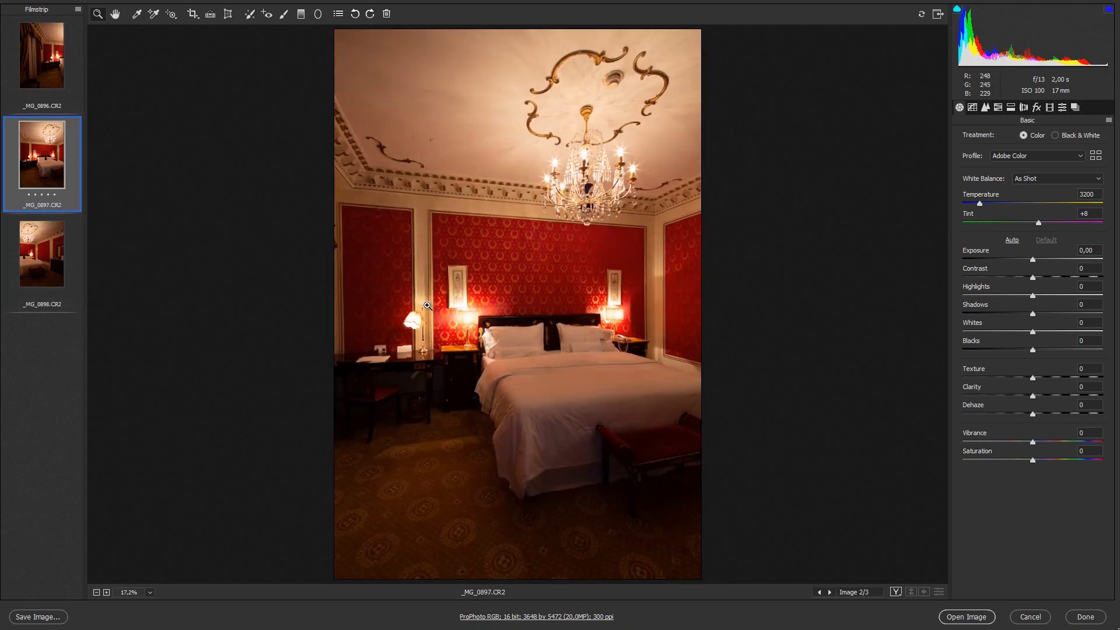
# Step: Inspect the lamps in _MG_0897.CR2 at up to 100% zoom and check its black and white clipping
pyautogui.click(416, 322)
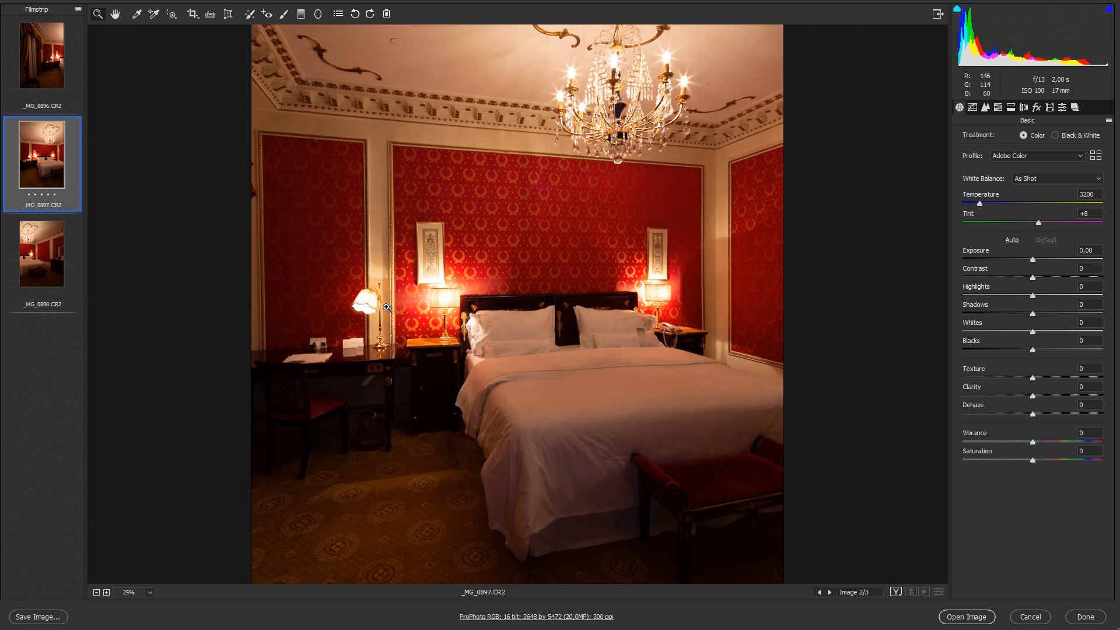
pyautogui.click(388, 309)
pyautogui.click(333, 311)
pyautogui.click(333, 311)
pyautogui.click(333, 312)
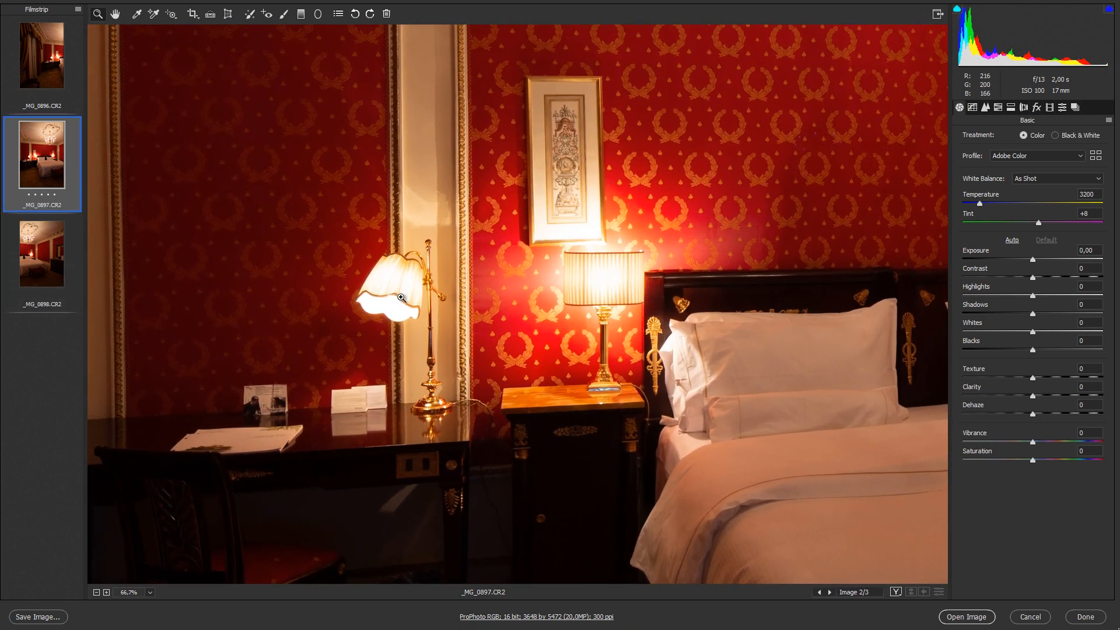
pyautogui.click(458, 310)
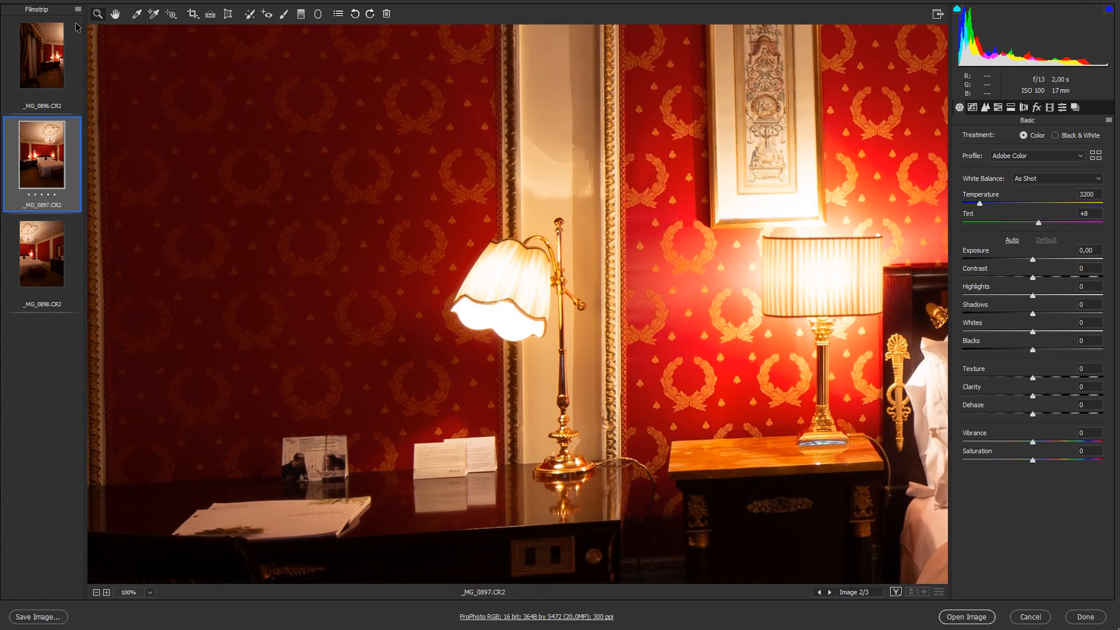
pyautogui.doubleClick(115, 14)
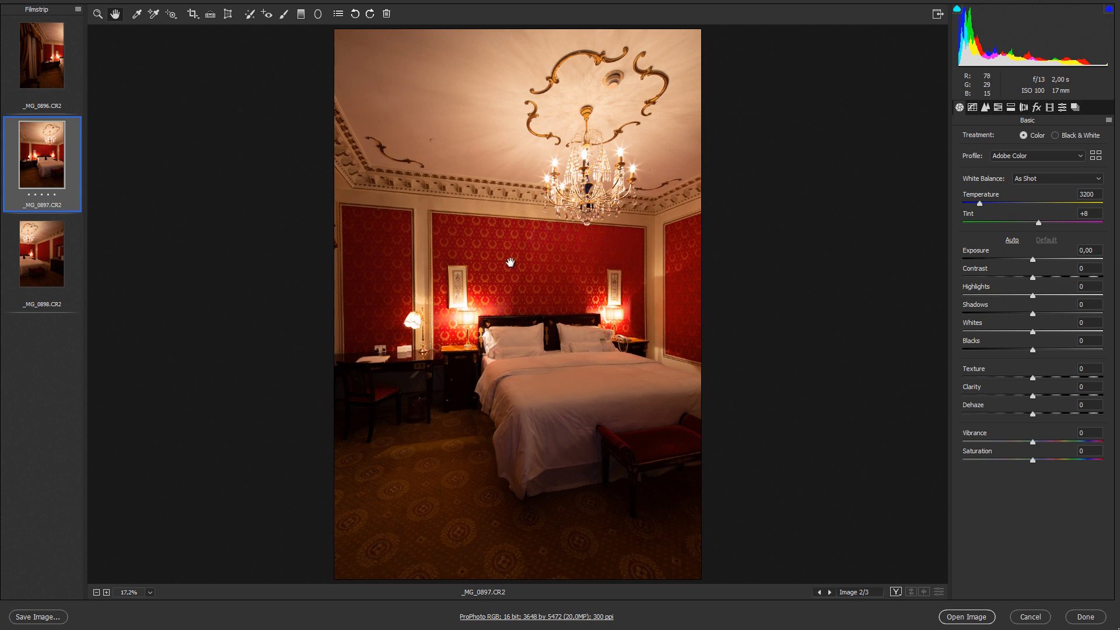
pyautogui.keyDown('alt'); pyautogui.click(1031, 349); pyautogui.keyUp('alt')
pyautogui.keyDown('alt'); pyautogui.click(1033, 332); pyautogui.keyUp('alt')
pyautogui.click(79, 10)
pyautogui.click(98, 21)
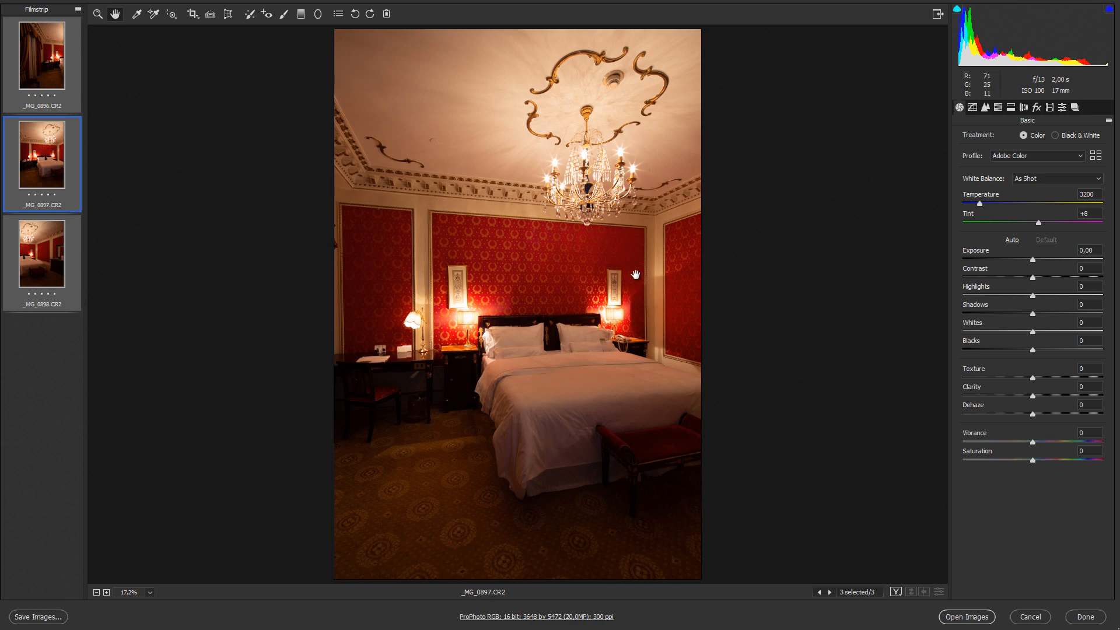
pyautogui.click(45, 61)
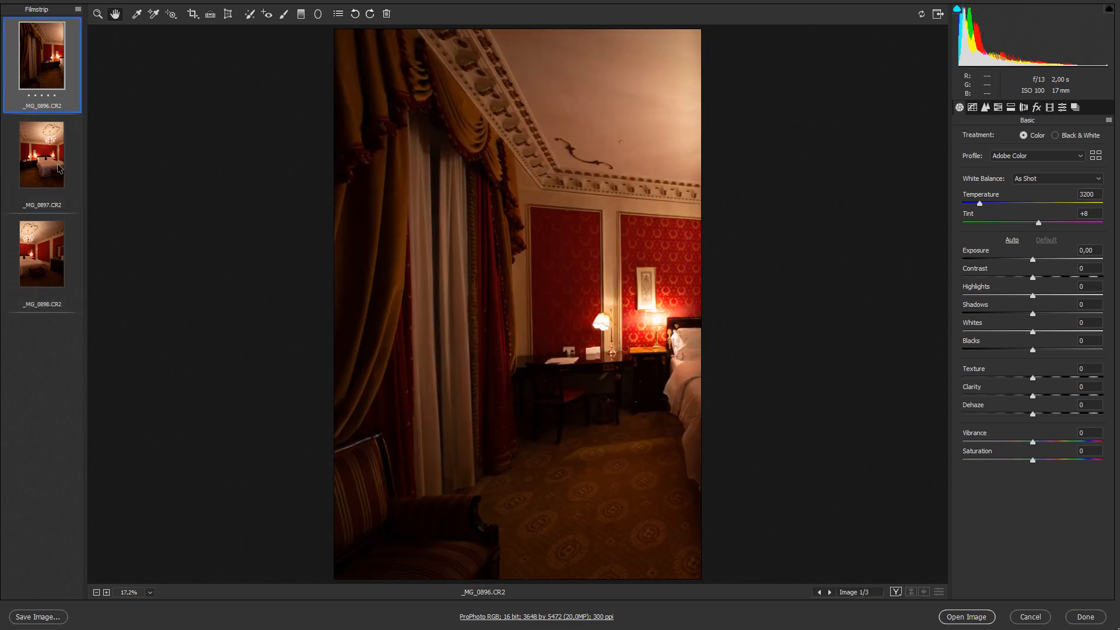
pyautogui.click(65, 251)
pyautogui.click(58, 168)
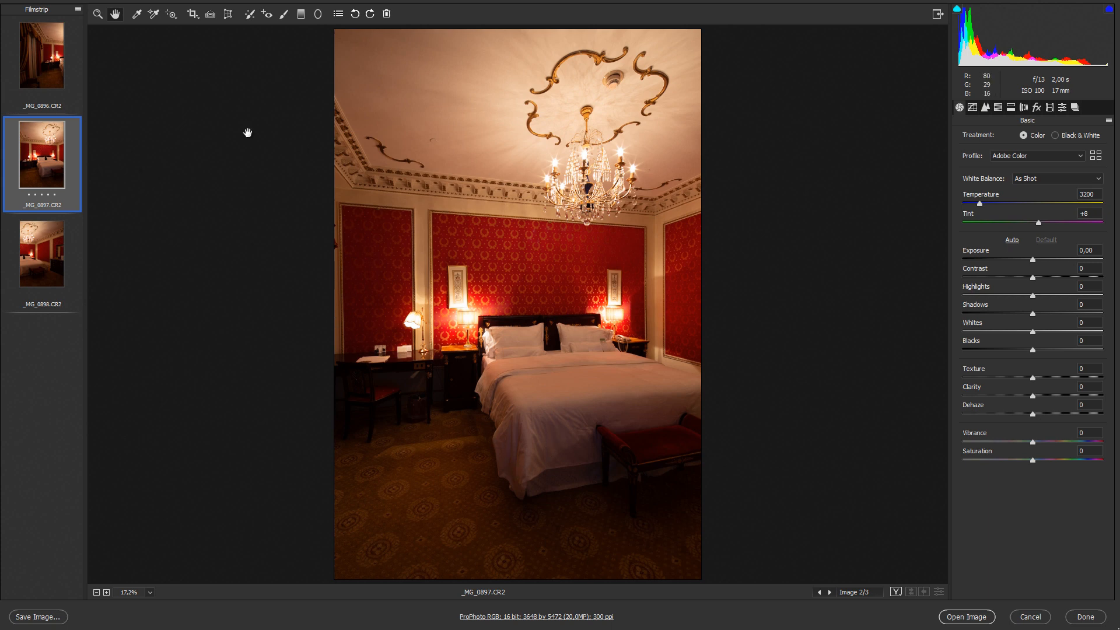
# Step: Select all three photos and enable Remove Chromatic Aberration in the lens corrections
pyautogui.hotkey('ctrl', 'a')
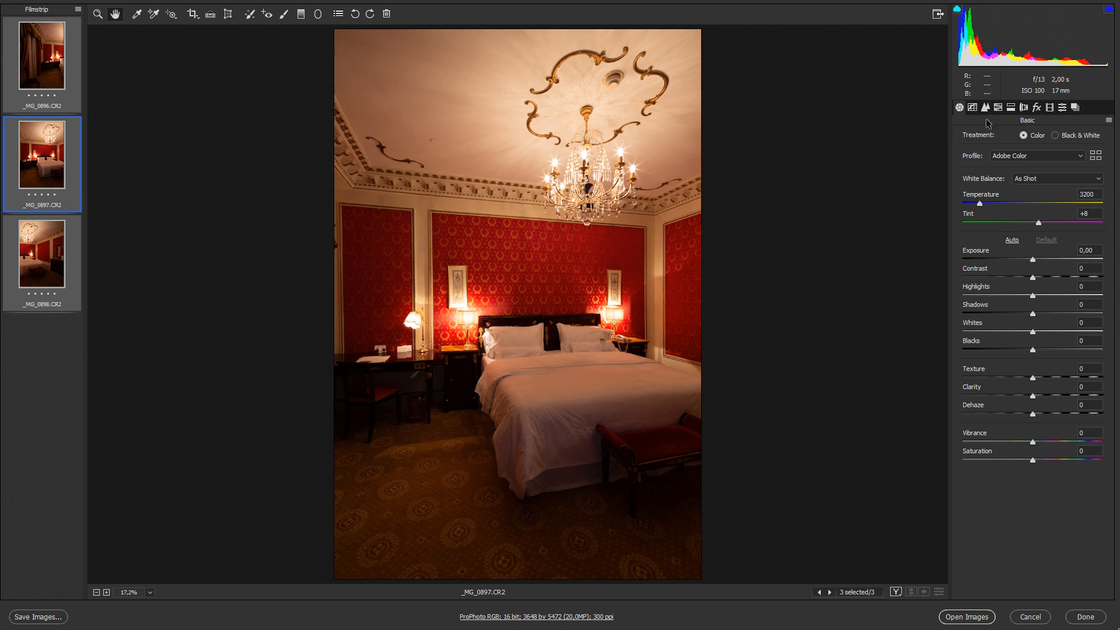
pyautogui.click(1024, 108)
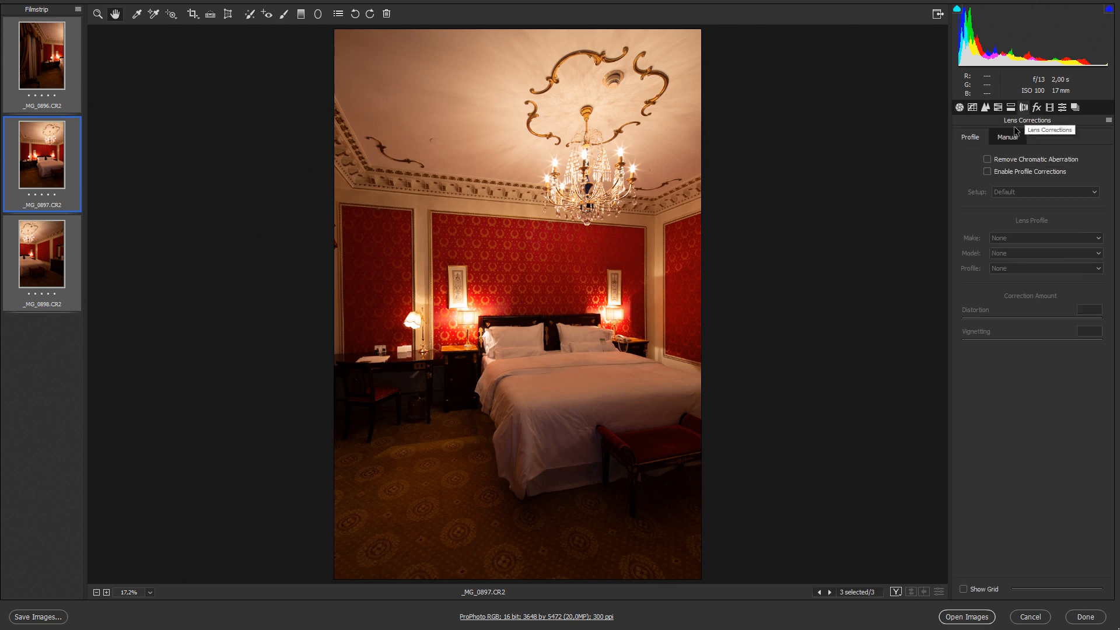
pyautogui.click(988, 160)
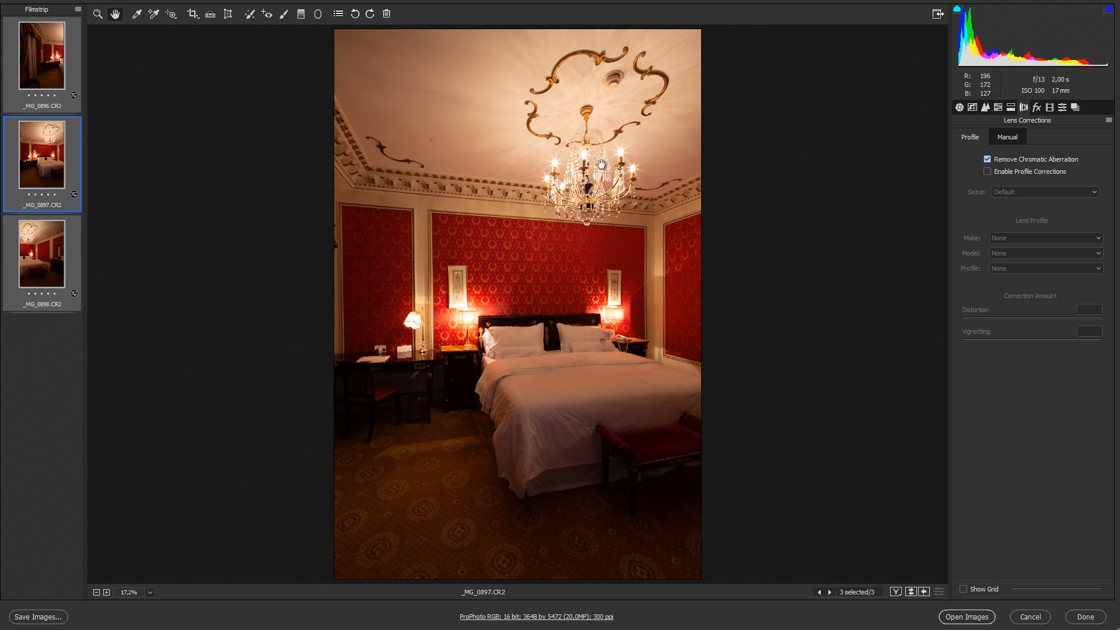
# Step: Examine the chandelier, ceiling ornaments and lamps at 100% with chromatic aberration removal switched off and on
pyautogui.doubleClick(98, 13)
pyautogui.moveTo(715, 158); pyautogui.dragTo(639, 433)
pyautogui.moveTo(778, 172); pyautogui.dragTo(635, 422)
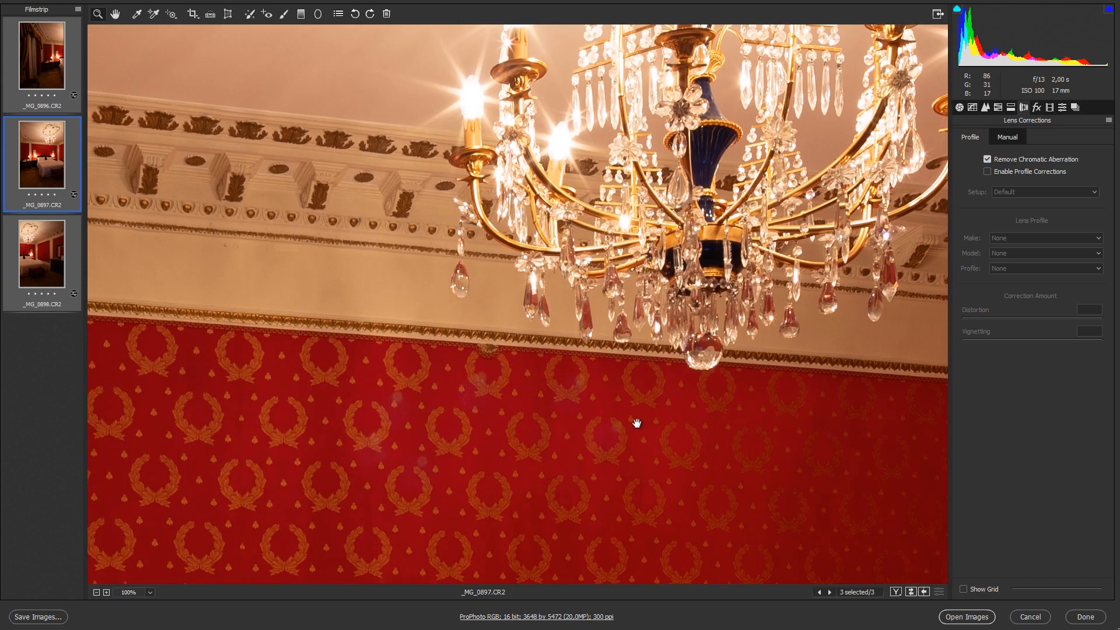
pyautogui.moveTo(714, 169); pyautogui.dragTo(700, 412)
pyautogui.click(987, 159)
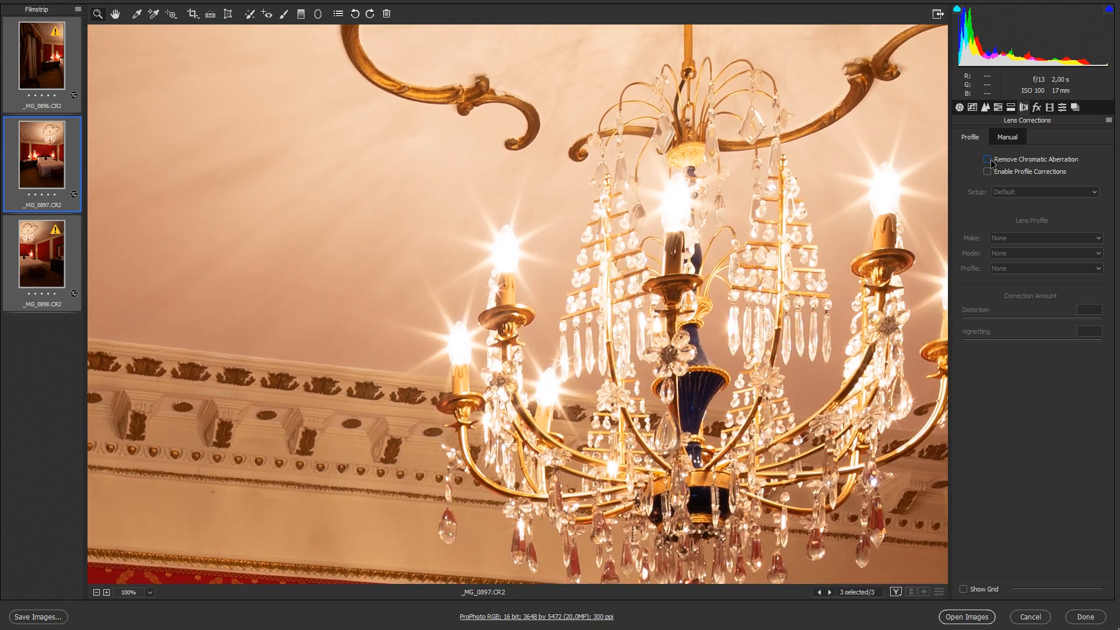
pyautogui.moveTo(880, 166); pyautogui.dragTo(578, 215)
pyautogui.moveTo(595, 88); pyautogui.dragTo(597, 328)
pyautogui.moveTo(710, 368); pyautogui.dragTo(738, 562)
pyautogui.moveTo(116, 235); pyautogui.dragTo(363, 232)
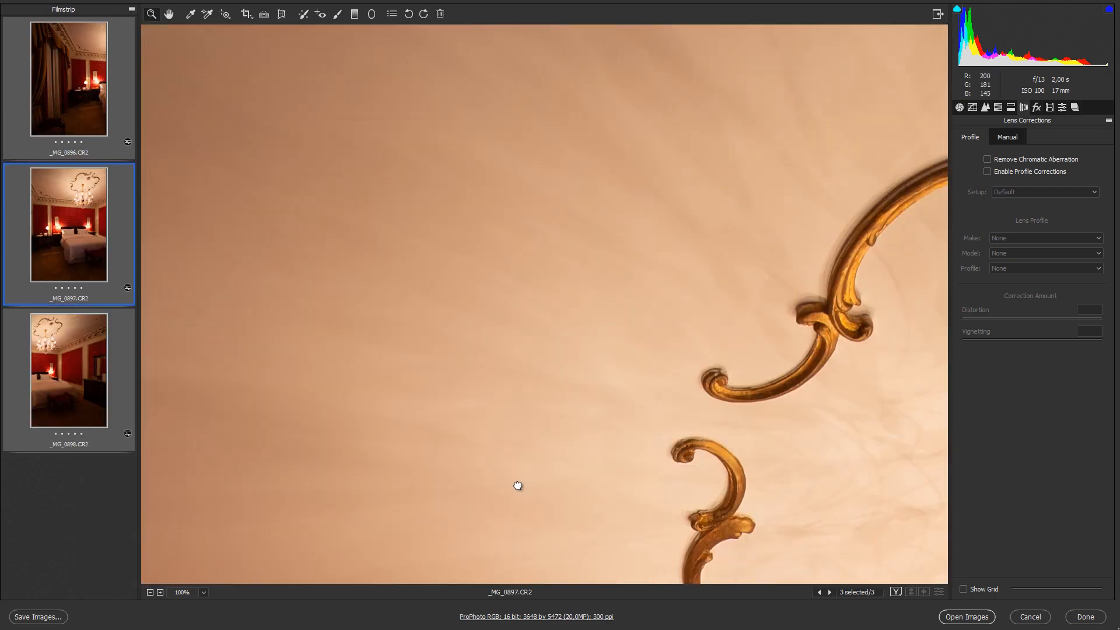
pyautogui.moveTo(518, 487); pyautogui.dragTo(207, 310)
pyautogui.moveTo(140, 290); pyautogui.dragTo(81, 287)
pyautogui.moveTo(487, 310); pyautogui.dragTo(752, 70)
pyautogui.moveTo(344, 484); pyautogui.dragTo(700, 146)
pyautogui.moveTo(315, 257); pyautogui.dragTo(542, 35)
pyautogui.moveTo(610, 442); pyautogui.dragTo(603, 53)
pyautogui.moveTo(732, 508); pyautogui.dragTo(736, 84)
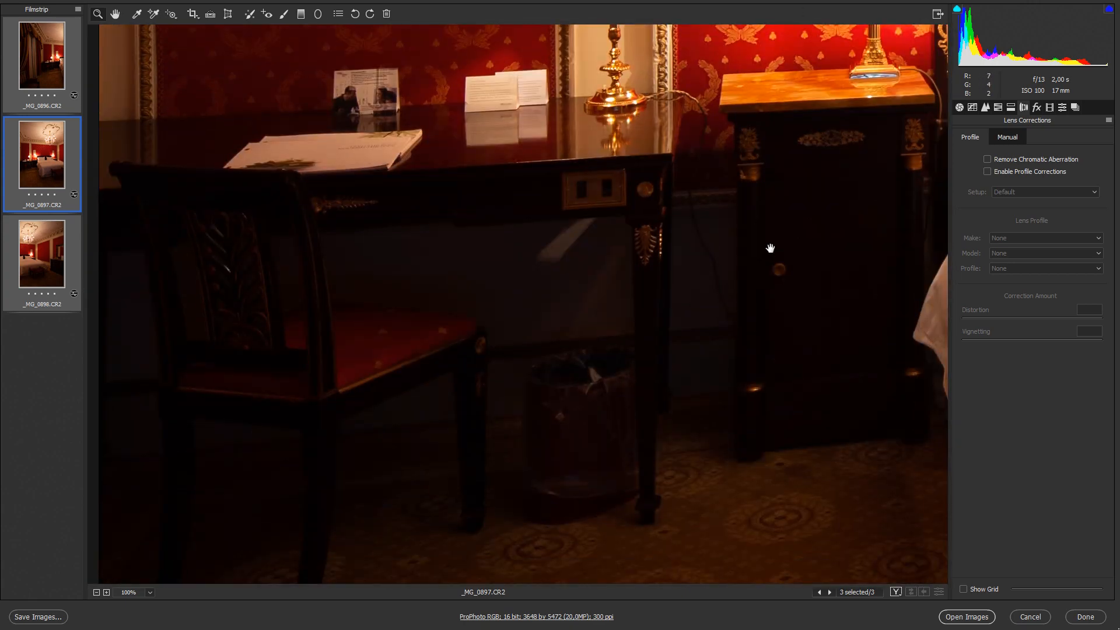
pyautogui.moveTo(786, 175); pyautogui.dragTo(453, 452)
pyautogui.moveTo(632, 273); pyautogui.dragTo(454, 432)
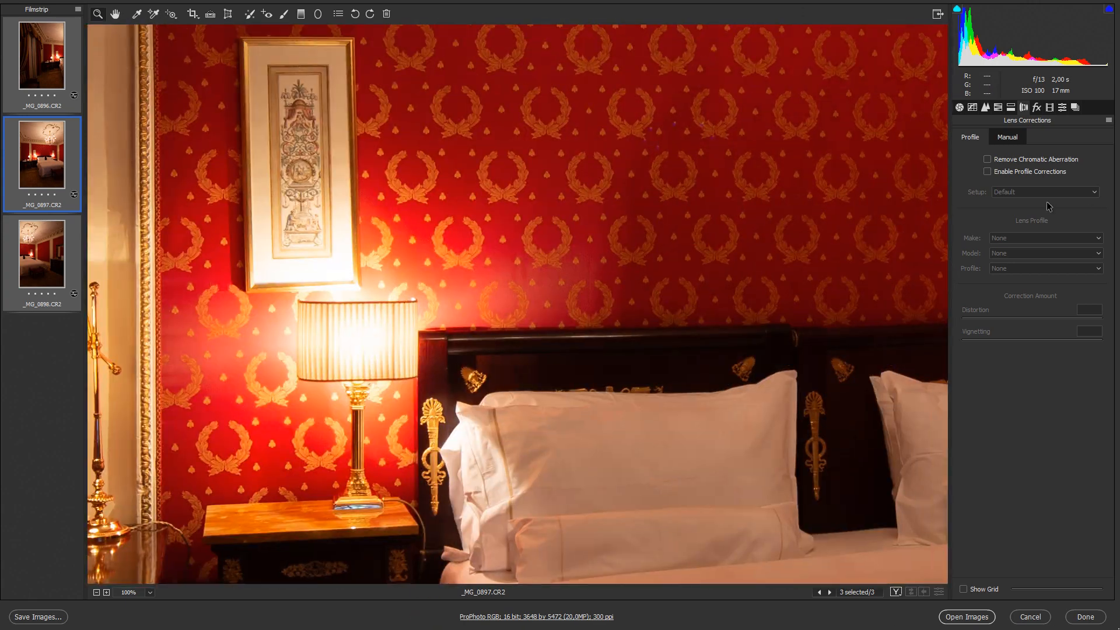
pyautogui.click(987, 159)
pyautogui.doubleClick(115, 14)
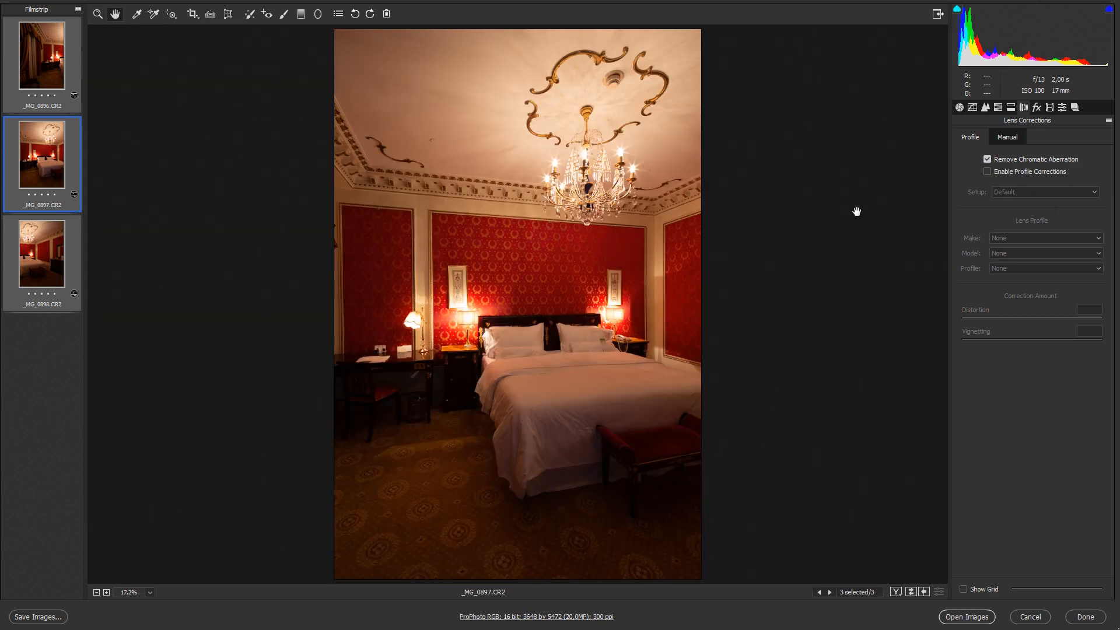
# Step: Enable profile corrections for the selected photos and set the lens profile make to Canon
pyautogui.click(988, 172)
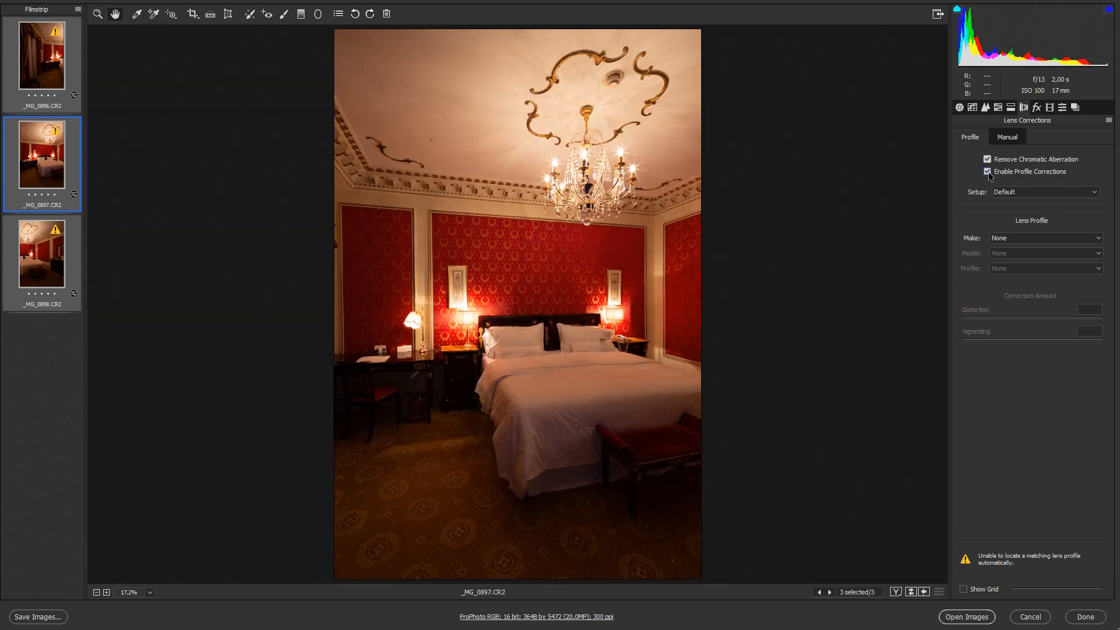
pyautogui.click(1017, 192)
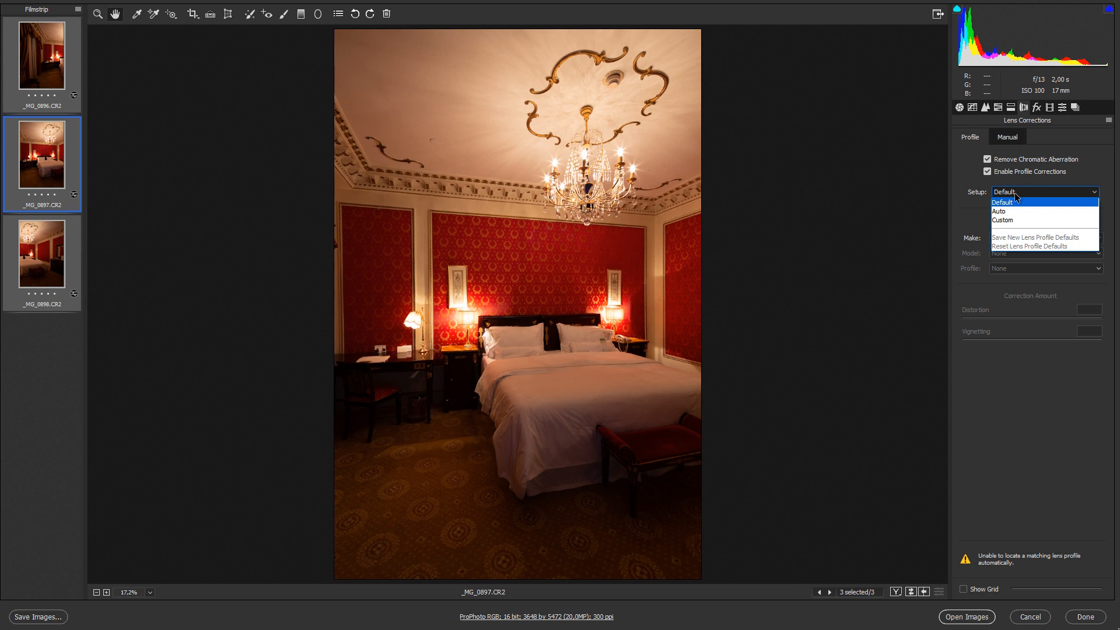
pyautogui.click(1016, 194)
pyautogui.click(1008, 240)
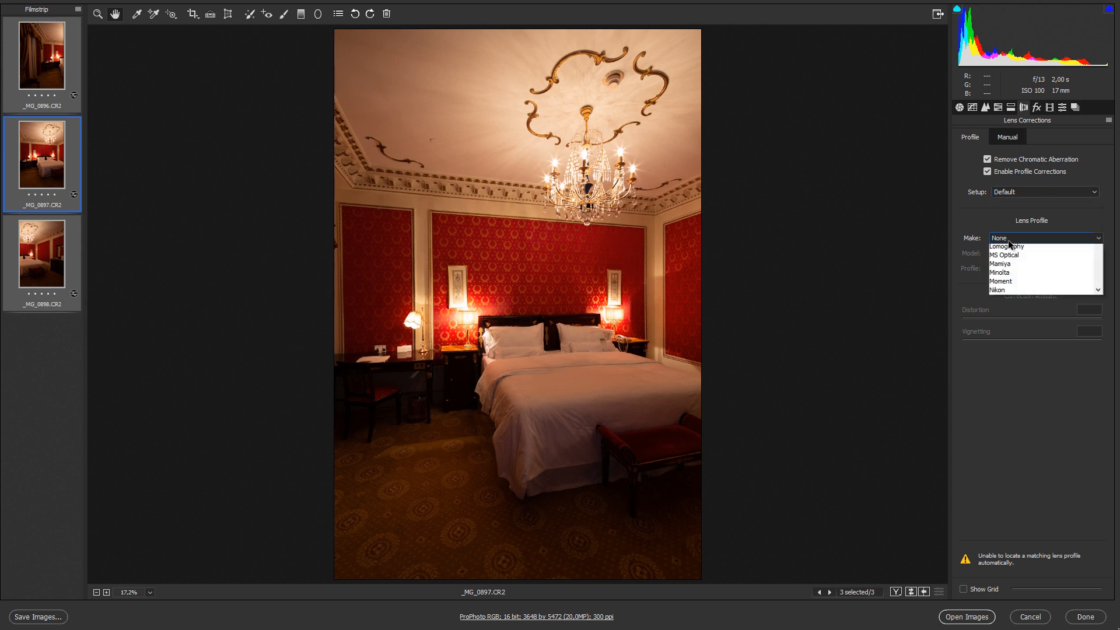
pyautogui.click(1001, 284)
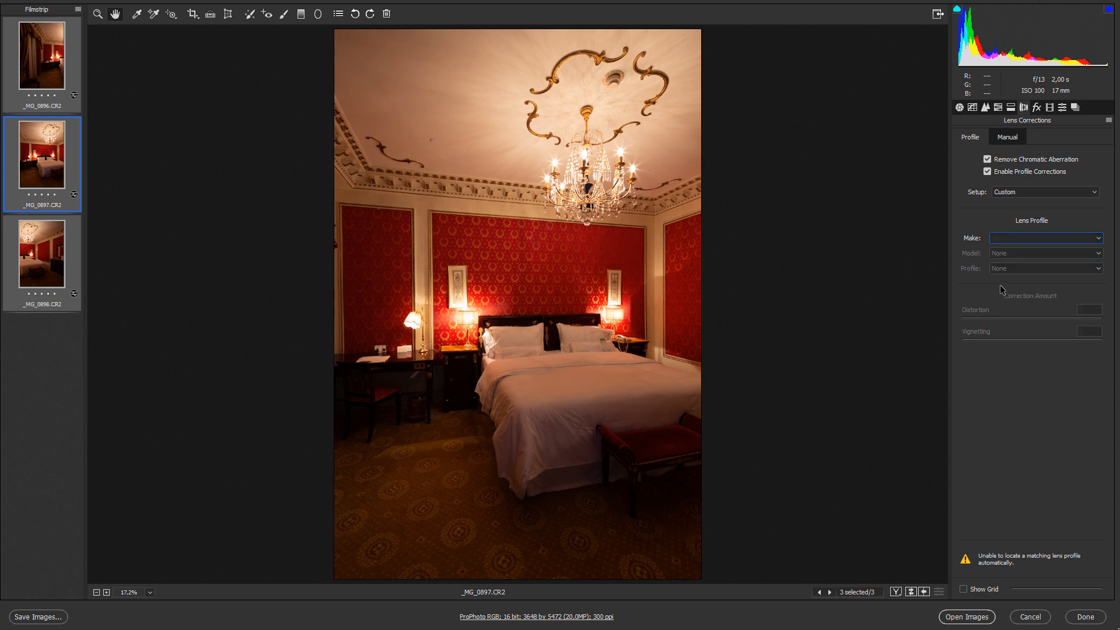
# Step: Browse the list of Canon lens models without choosing another one
pyautogui.click(1014, 258)
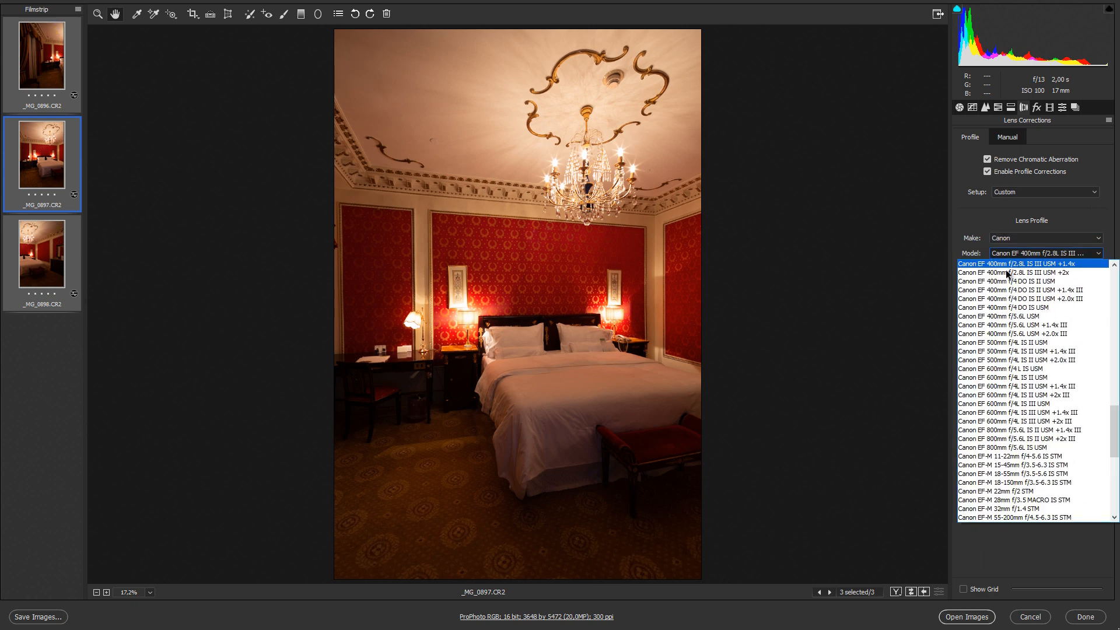
pyautogui.scroll(4, 1016, 288)
pyautogui.scroll(15, 1016, 288)
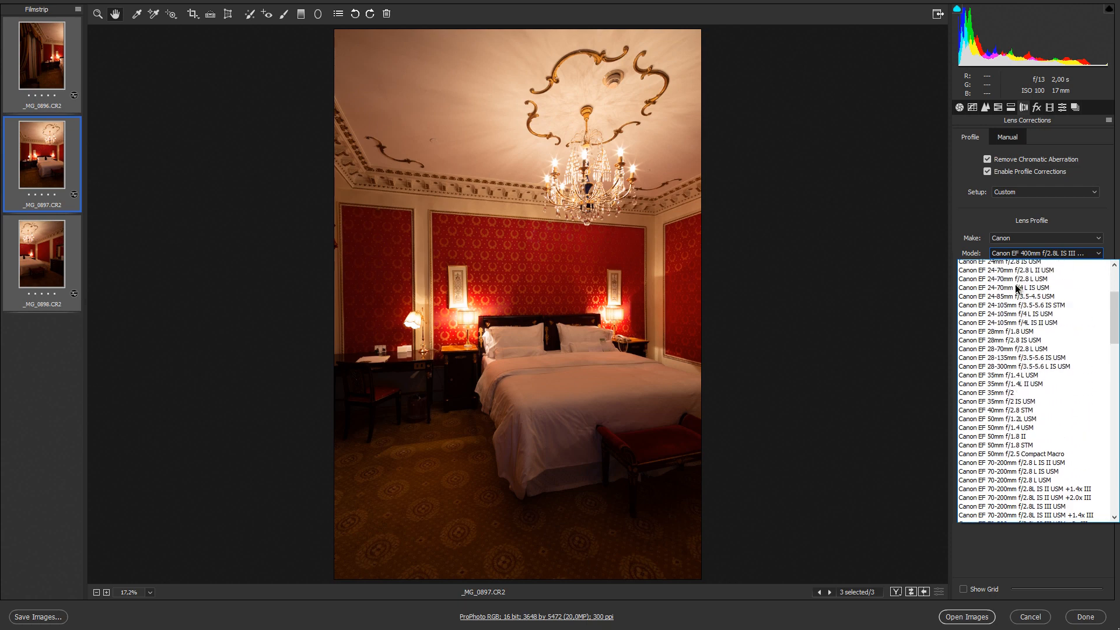
pyautogui.moveTo(1114, 303); pyautogui.dragTo(1110, 503)
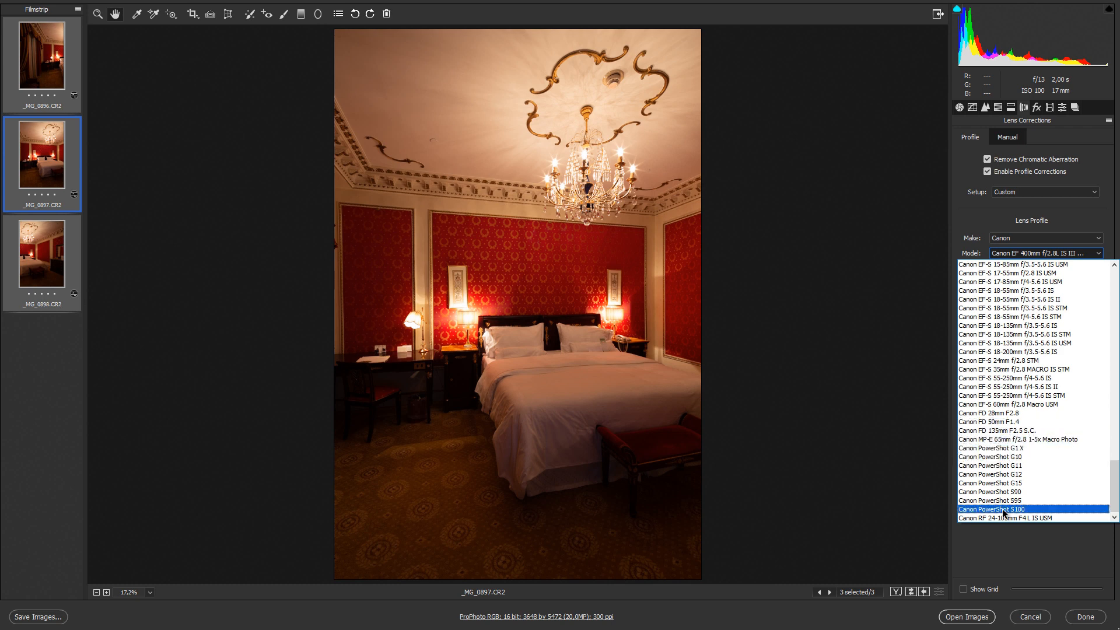
pyautogui.scroll(15, 1026, 408)
pyautogui.click(1076, 202)
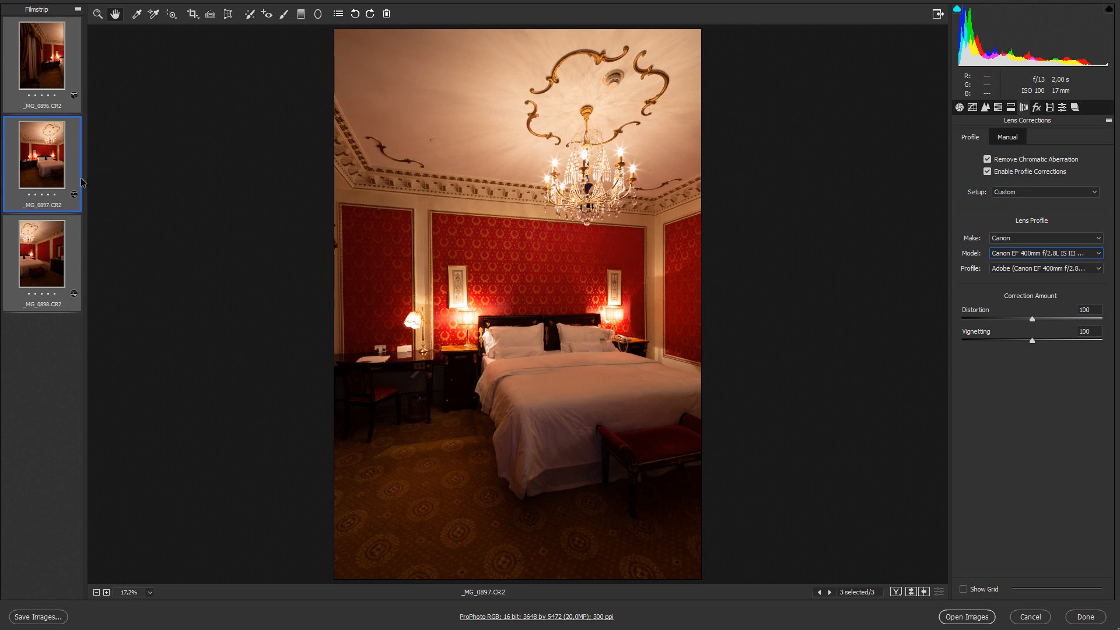
# Step: Set the white balance of _MG_0897.CR2 alone by sampling the ceiling beside the chandelier
pyautogui.click(69, 164)
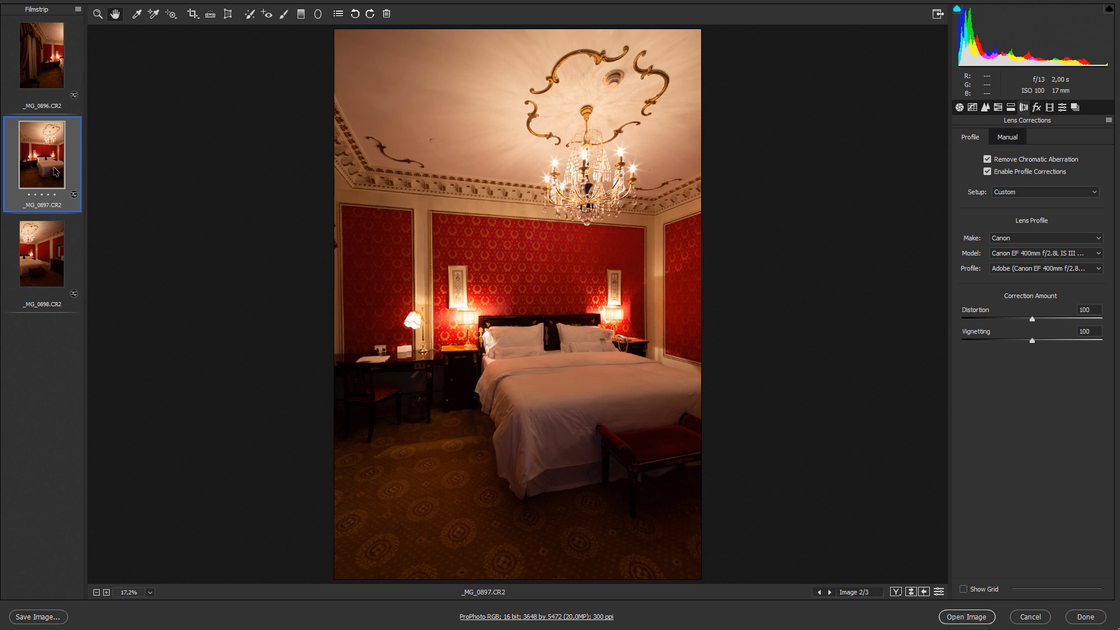
pyautogui.click(959, 107)
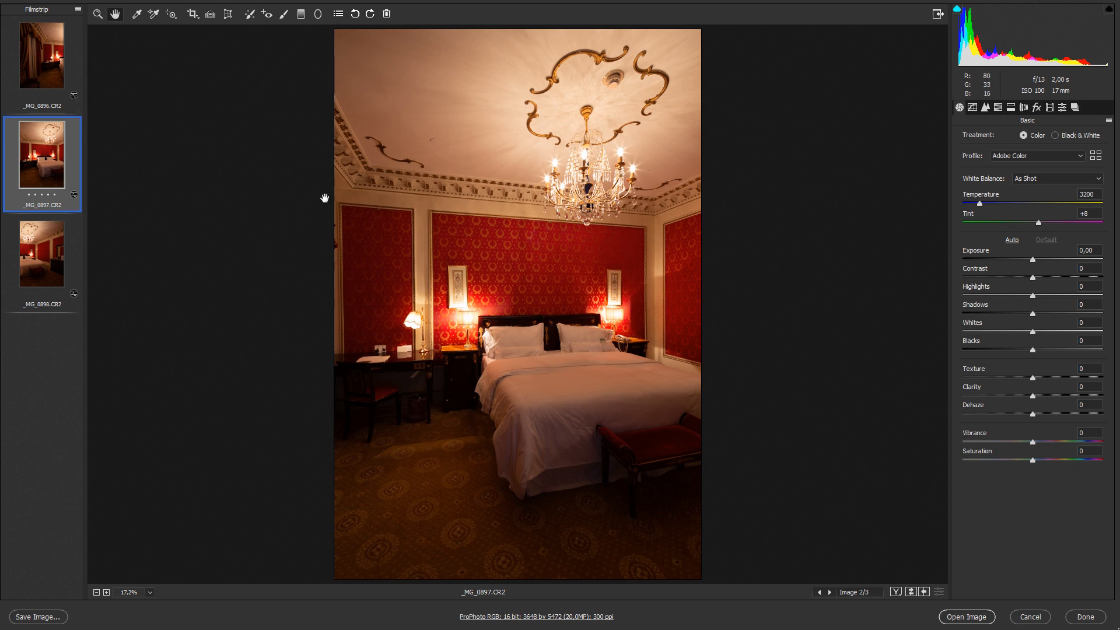
pyautogui.click(137, 13)
pyautogui.click(523, 113)
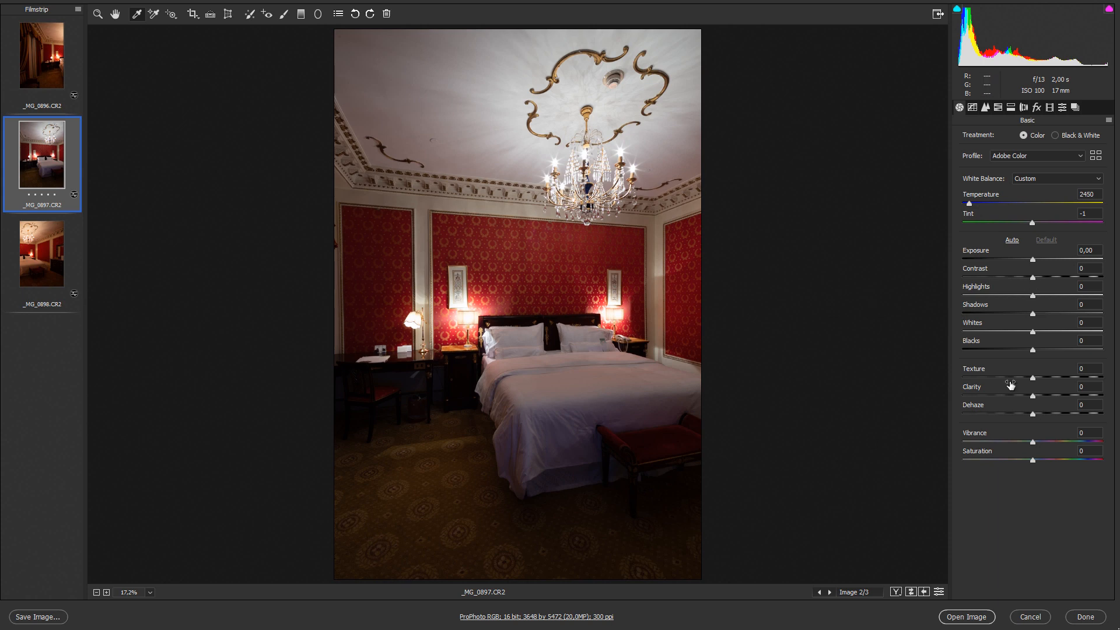
# Step: Adjust the tones of _MG_0897.CR2 with Shadows +100, Whites +39, Blacks -16 and slightly raised Contrast
pyautogui.moveTo(1033, 314); pyautogui.dragTo(1108, 318)
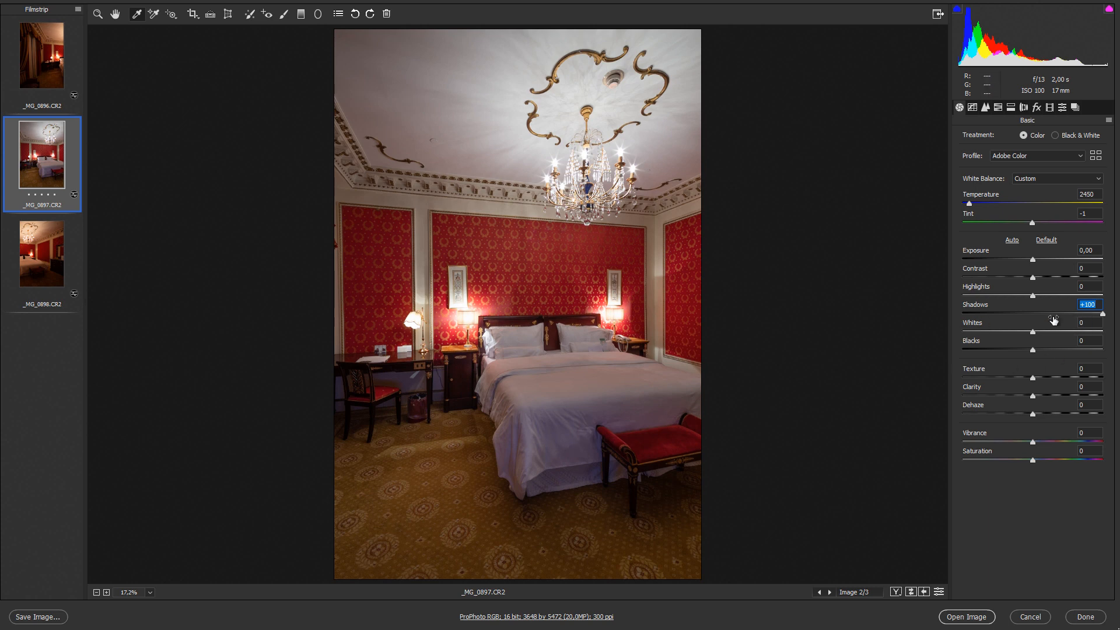
pyautogui.moveTo(1034, 333)
pyautogui.mouseDown()
pyautogui.moveTo(1067, 338)
pyautogui.moveTo(1021, 347)
pyautogui.mouseUp()
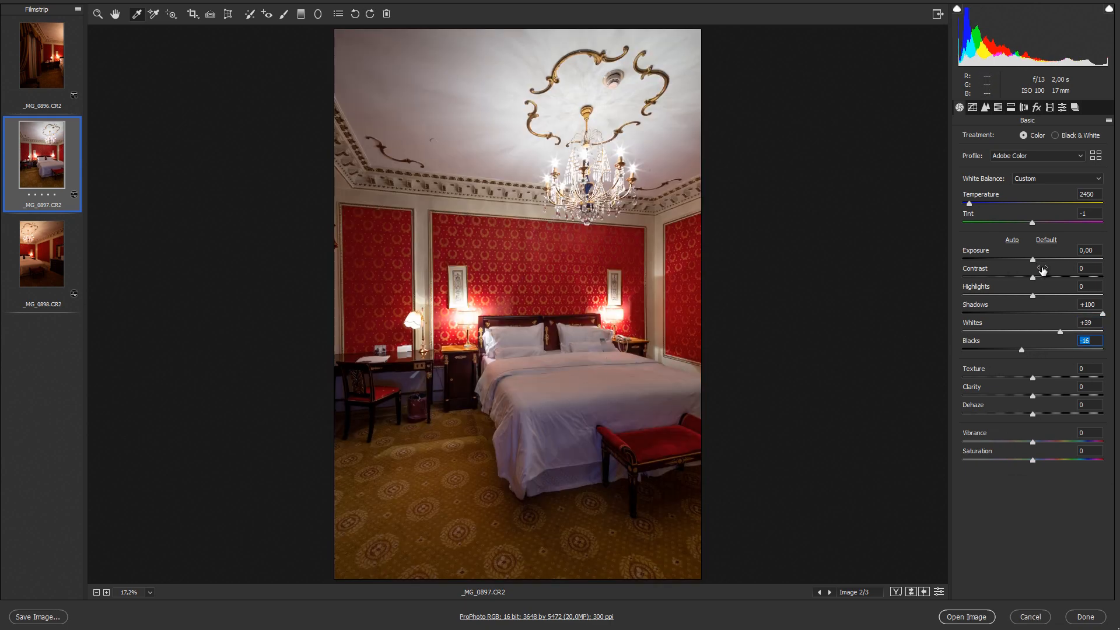
pyautogui.moveTo(1036, 278); pyautogui.dragTo(1042, 281)
# Step: Select all three photos and synchronize the Settings subset of _MG_0897.CR2 to the other two
pyautogui.keyDown('shift'); pyautogui.click(44, 63); pyautogui.keyUp('shift')
pyautogui.keyDown('shift'); pyautogui.click(62, 270); pyautogui.keyUp('shift')
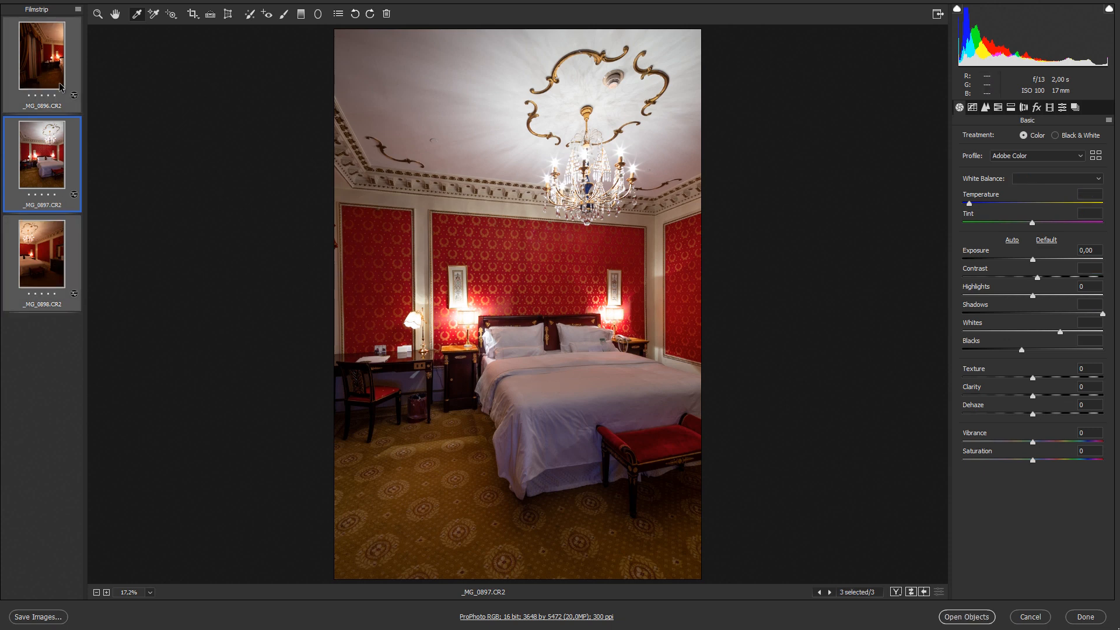
pyautogui.click(78, 10)
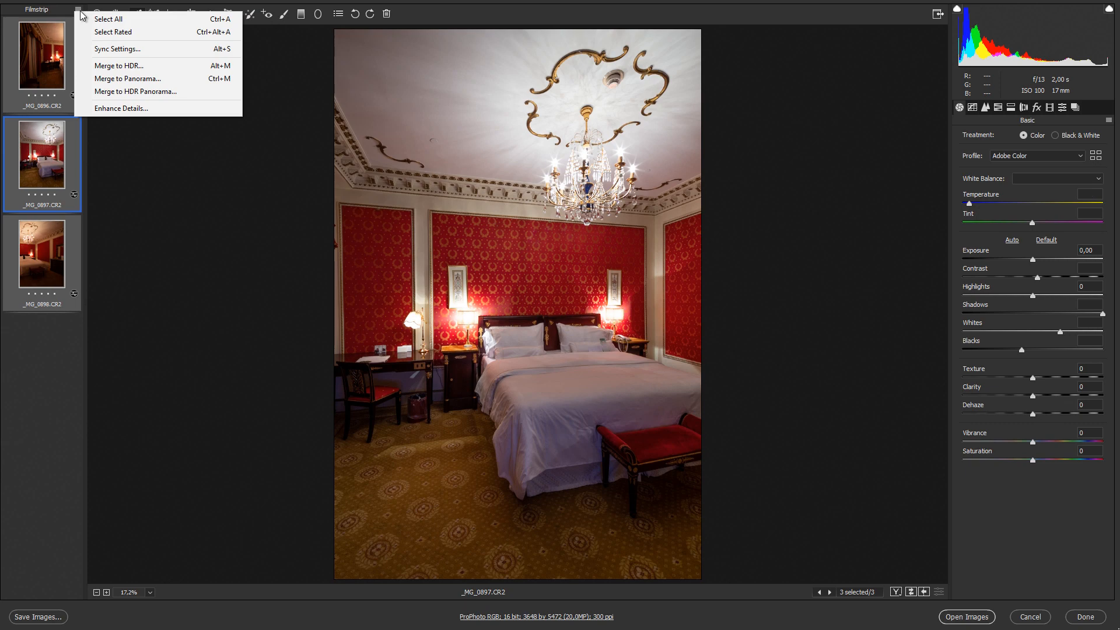
pyautogui.click(115, 49)
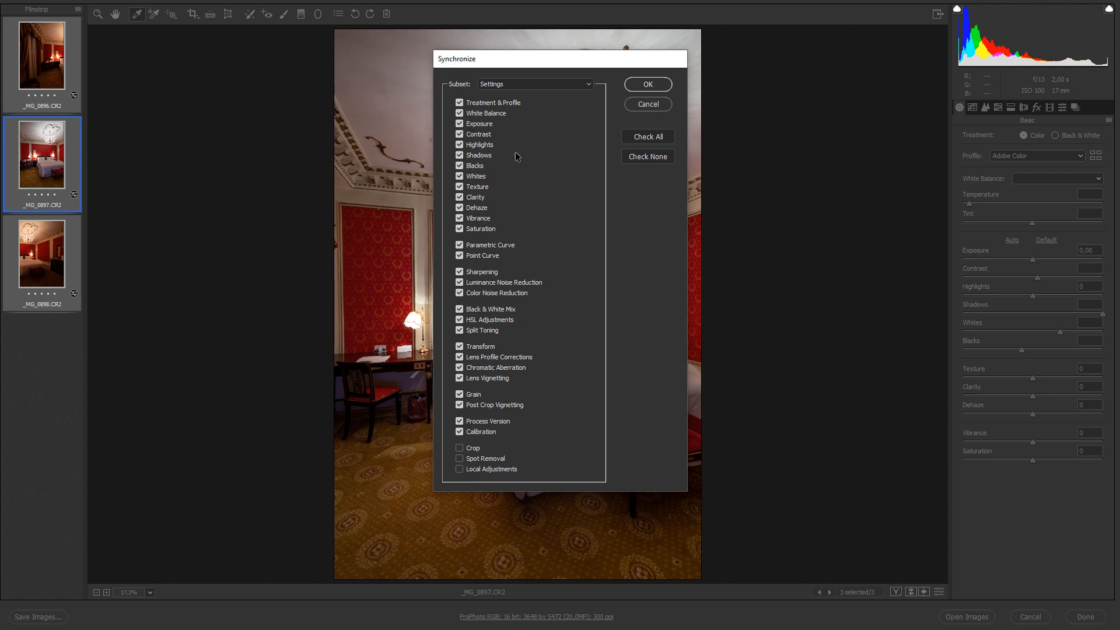
pyautogui.click(538, 84)
pyautogui.click(538, 84)
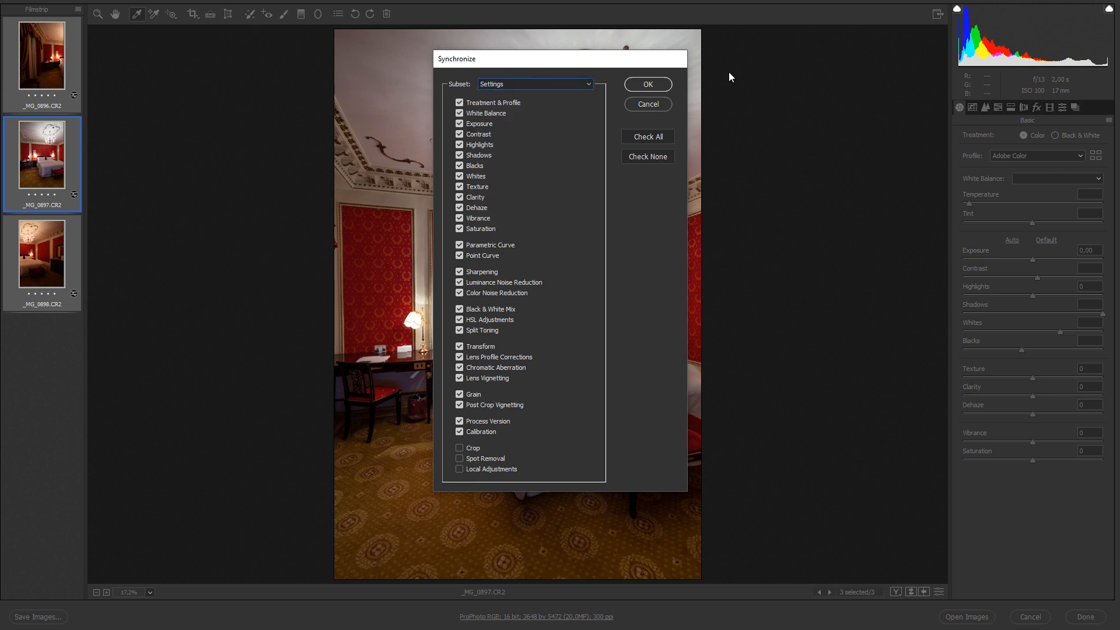
pyautogui.click(650, 86)
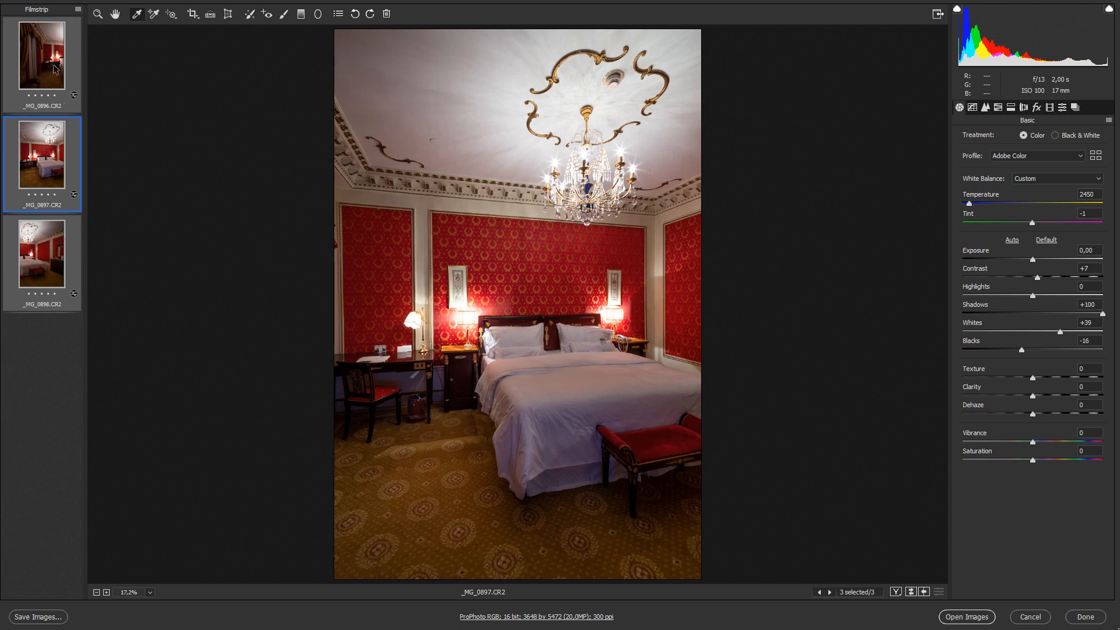
# Step: Check the outer two photos individually, reselect all three and start a panorama merge
pyautogui.click(52, 67)
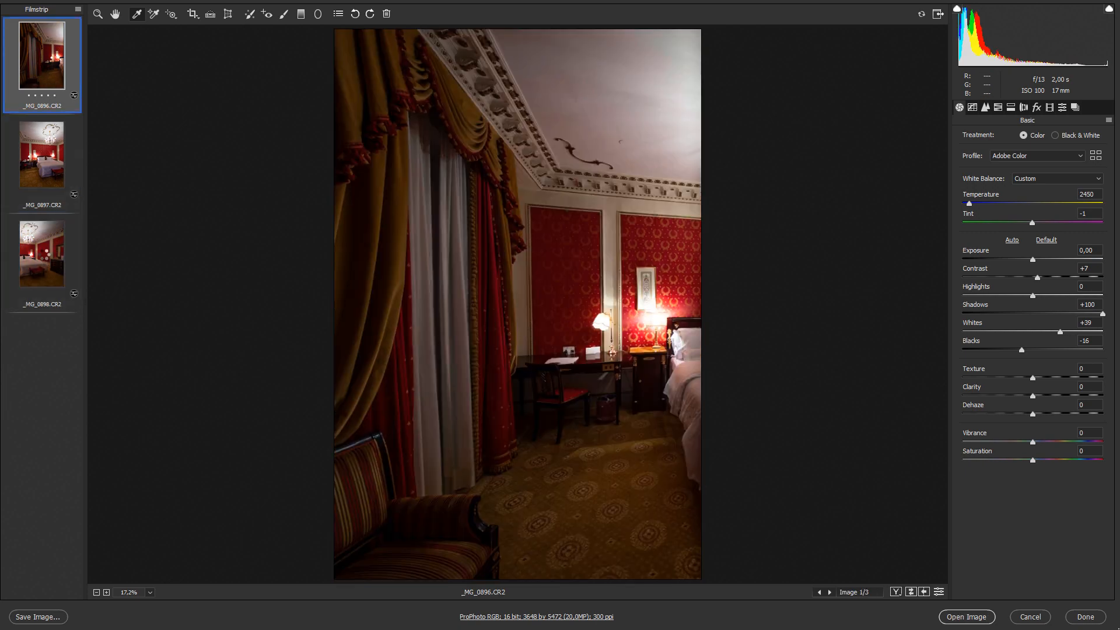
pyautogui.click(46, 256)
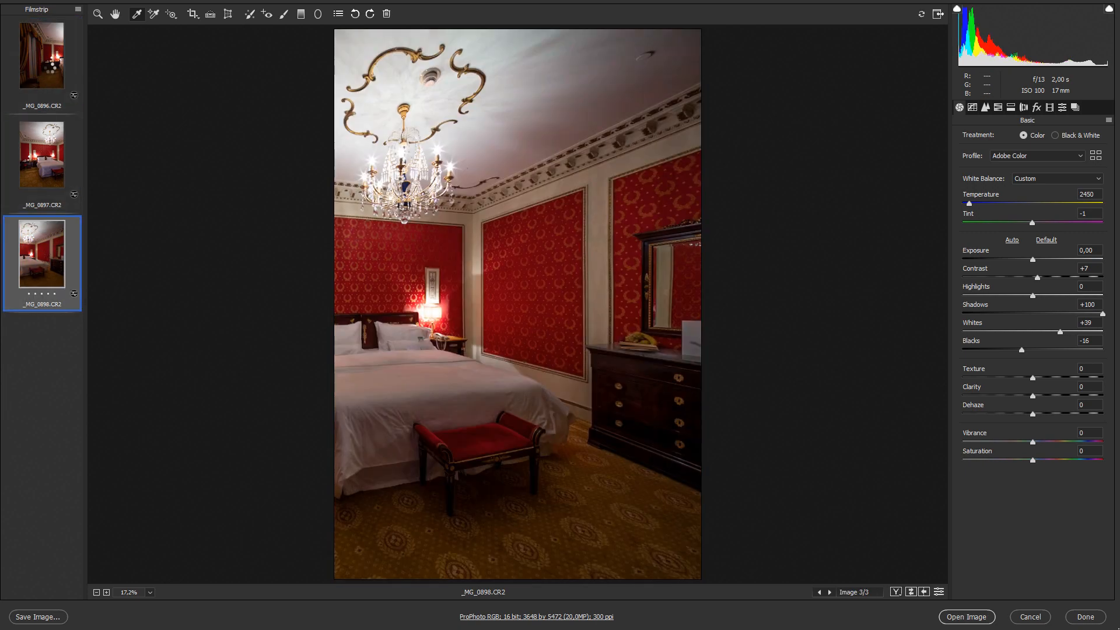
pyautogui.click(54, 68)
pyautogui.keyDown('shift'); pyautogui.click(52, 271); pyautogui.keyUp('shift')
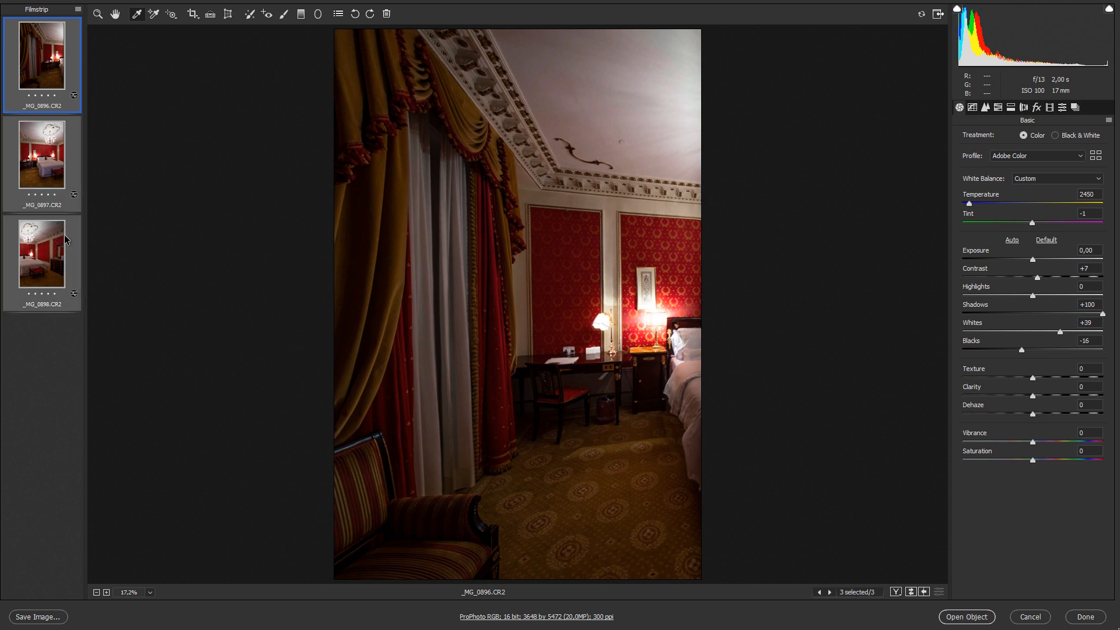
pyautogui.click(77, 11)
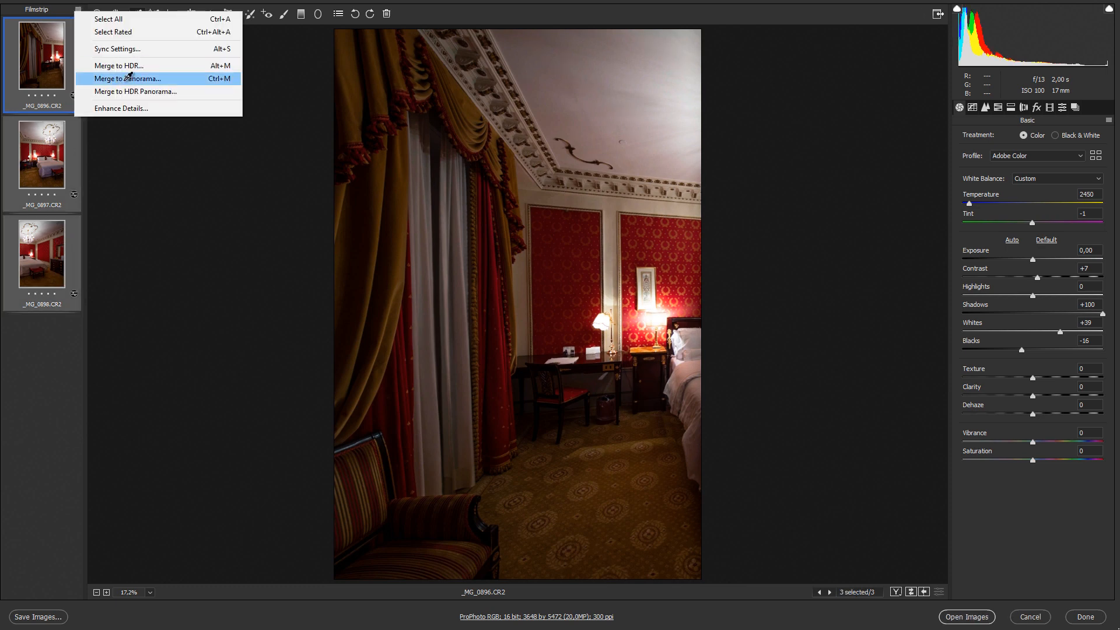
pyautogui.click(127, 76)
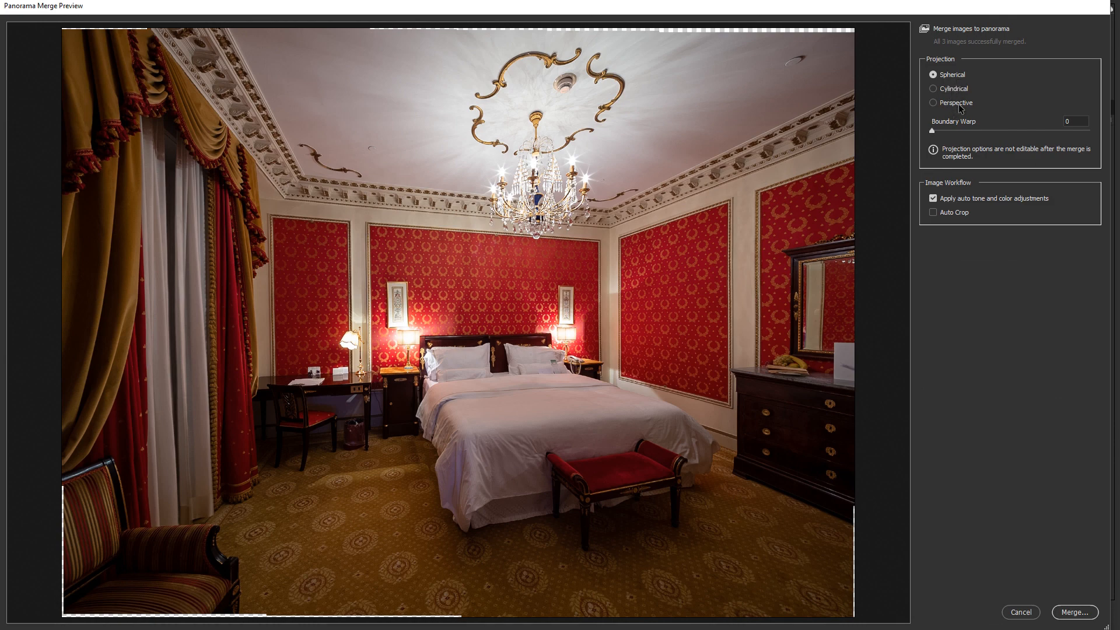
# Step: Compare the Cylindrical and Perspective projections, keep Perspective and set Boundary Warp to 100
pyautogui.click(933, 88)
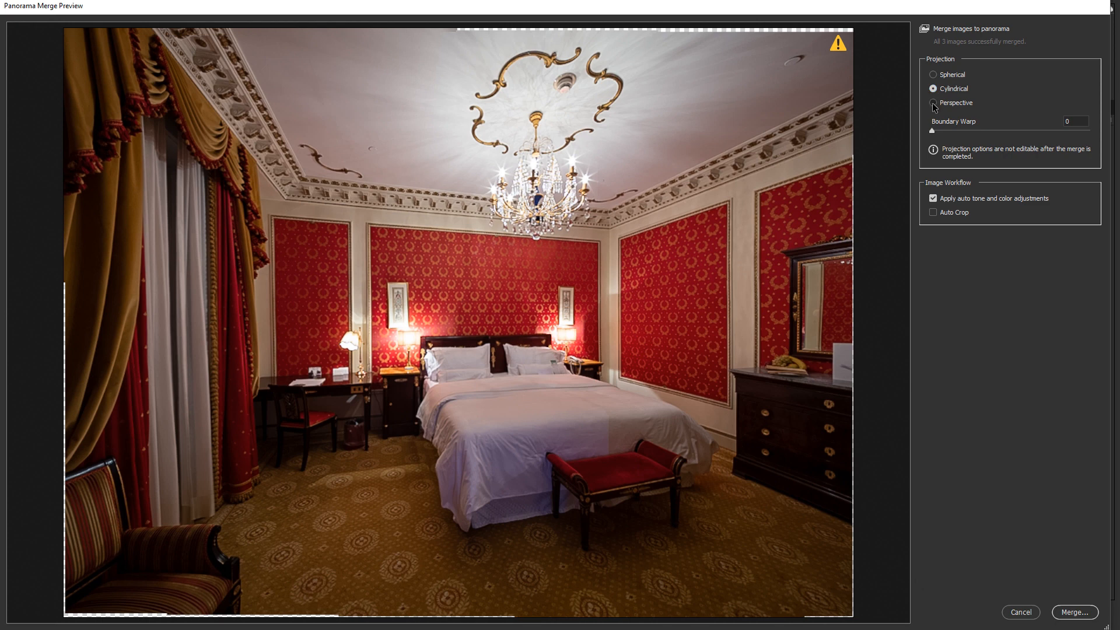
pyautogui.click(934, 103)
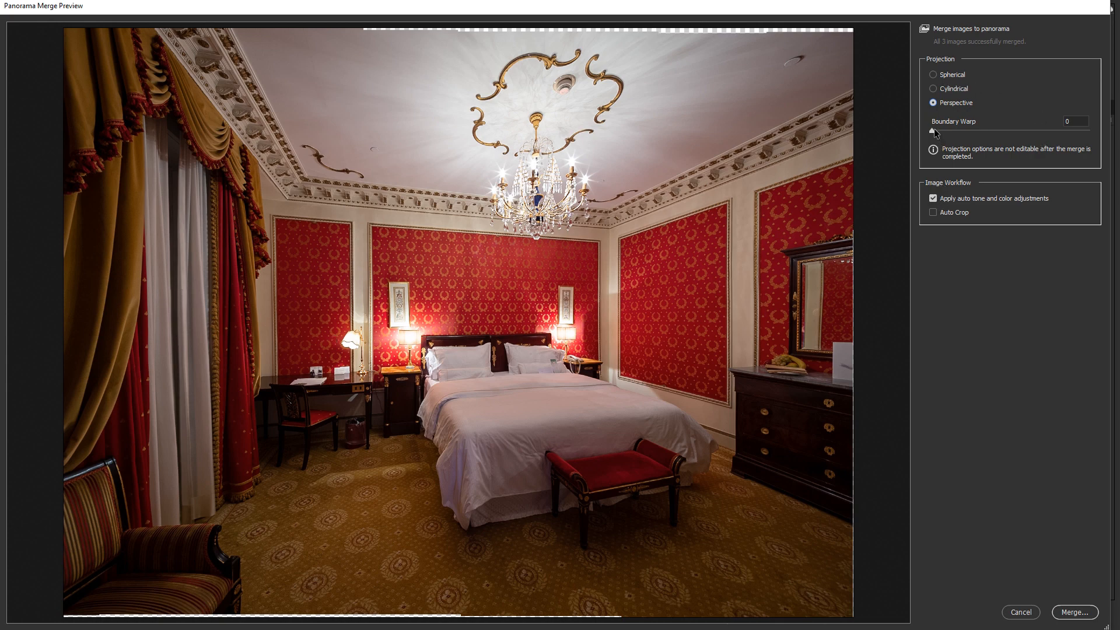
pyautogui.moveTo(934, 133); pyautogui.dragTo(867, 166)
pyautogui.moveTo(933, 136); pyautogui.dragTo(1118, 136)
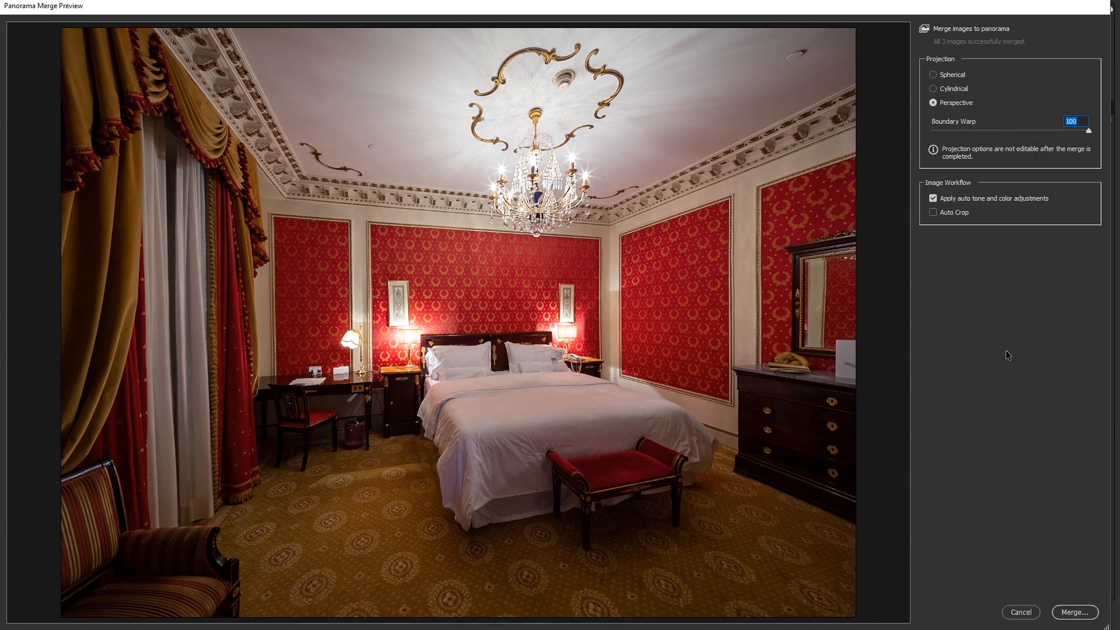
# Step: Merge the panorama and save it as _MG_0896-Pano.dng in the Fotografia de Arquitetura folder
pyautogui.click(1075, 612)
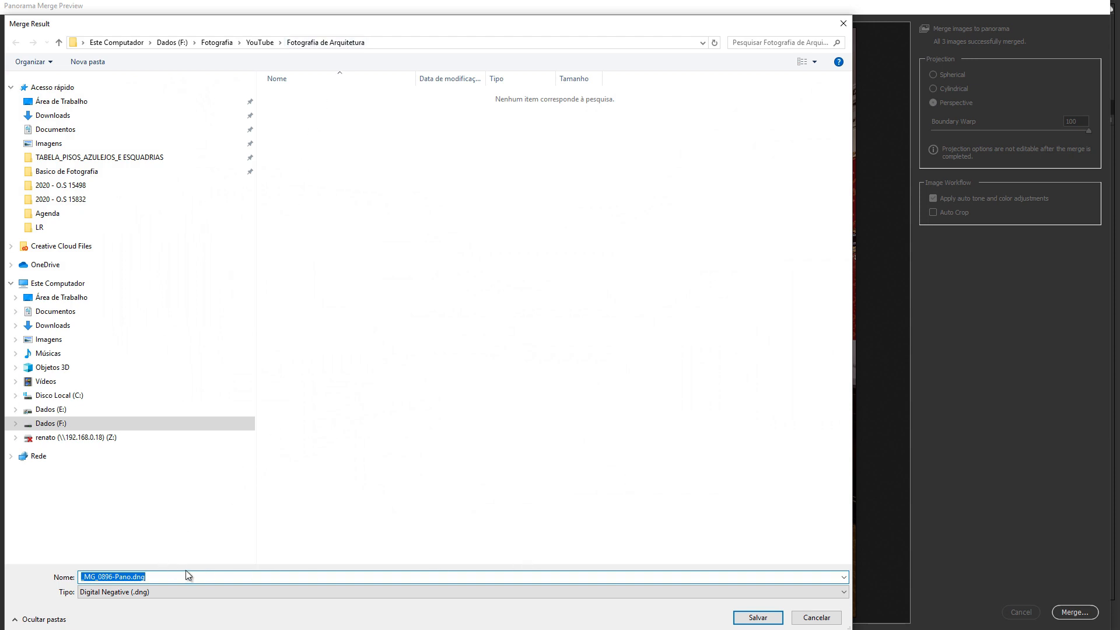
pyautogui.click(116, 576)
pyautogui.press('Return')
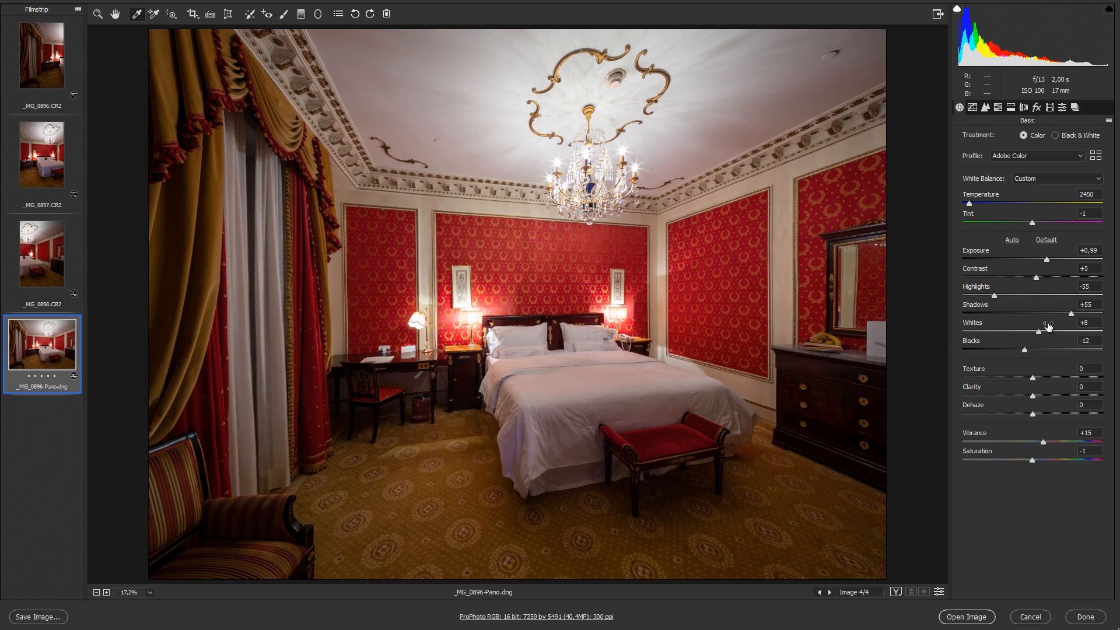
# Step: Set the merged panorama's Shadows to +100 and Blacks to -23
pyautogui.moveTo(1073, 312); pyautogui.dragTo(1118, 325)
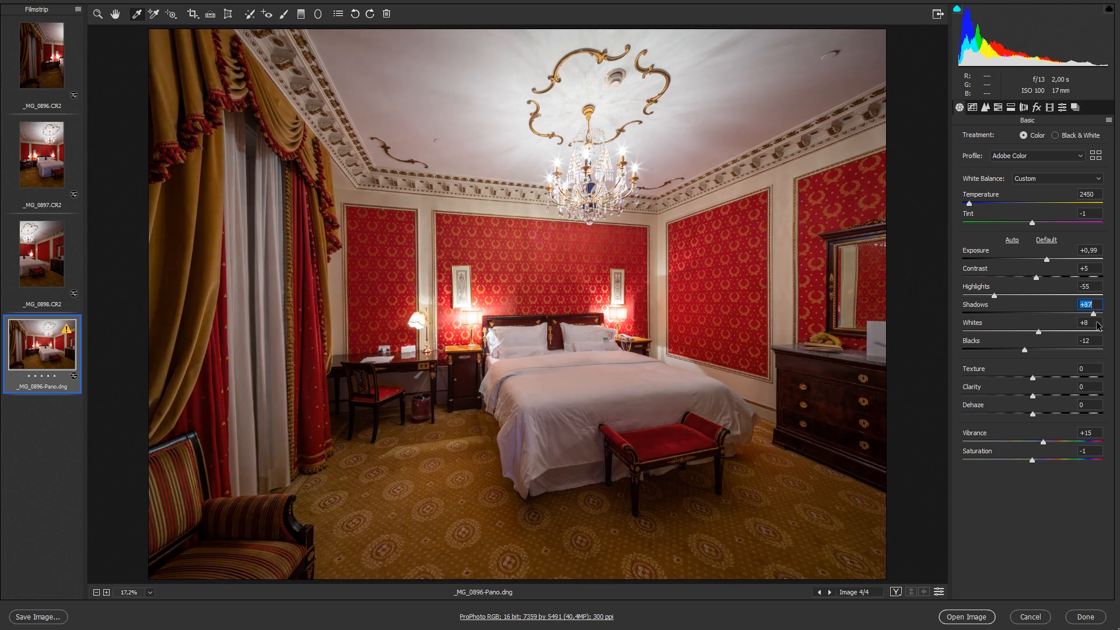
pyautogui.moveTo(1025, 351); pyautogui.dragTo(1016, 350)
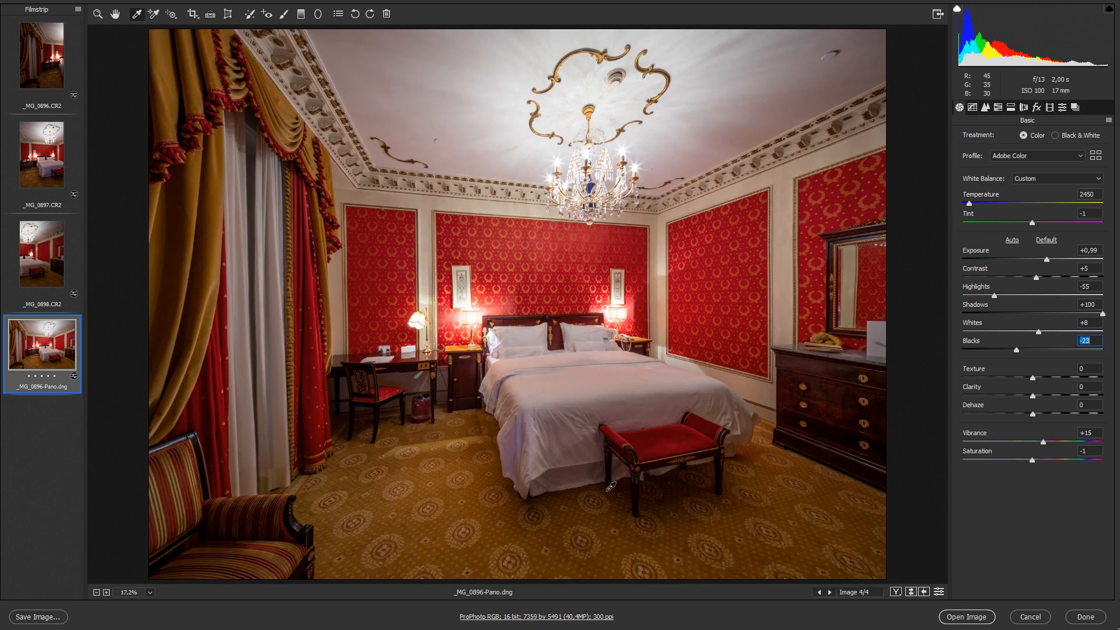
# Step: Test extreme Texture and Clarity on the panorama, reset Clarity to 0 and set Texture to +10
pyautogui.moveTo(1034, 378); pyautogui.dragTo(1105, 378)
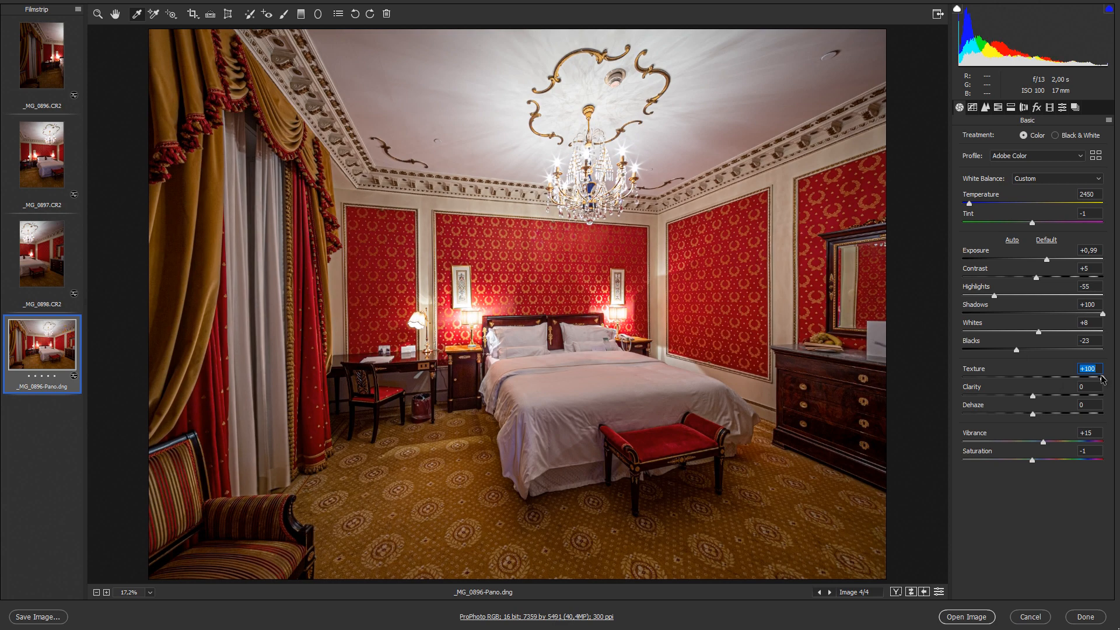
pyautogui.write('0')
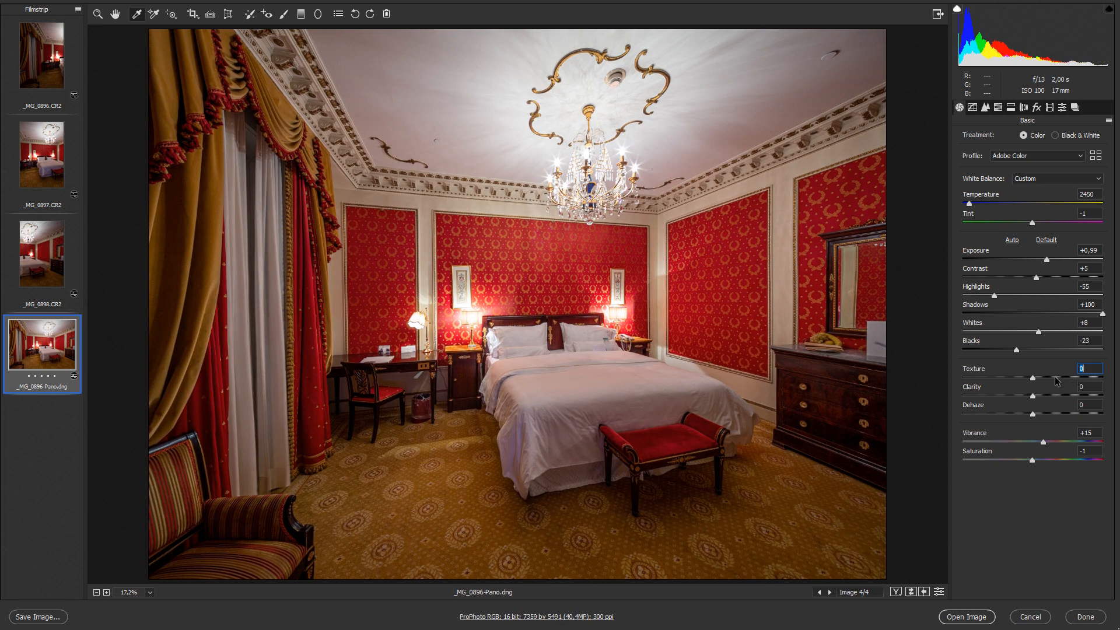
pyautogui.moveTo(1057, 379); pyautogui.dragTo(1100, 380)
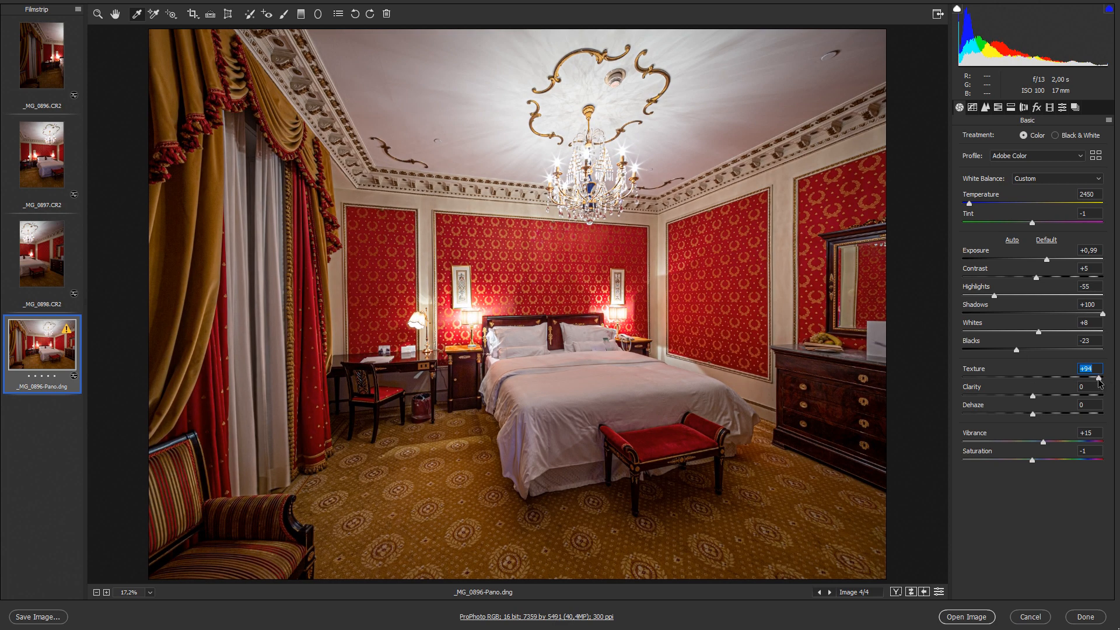
pyautogui.write('0')
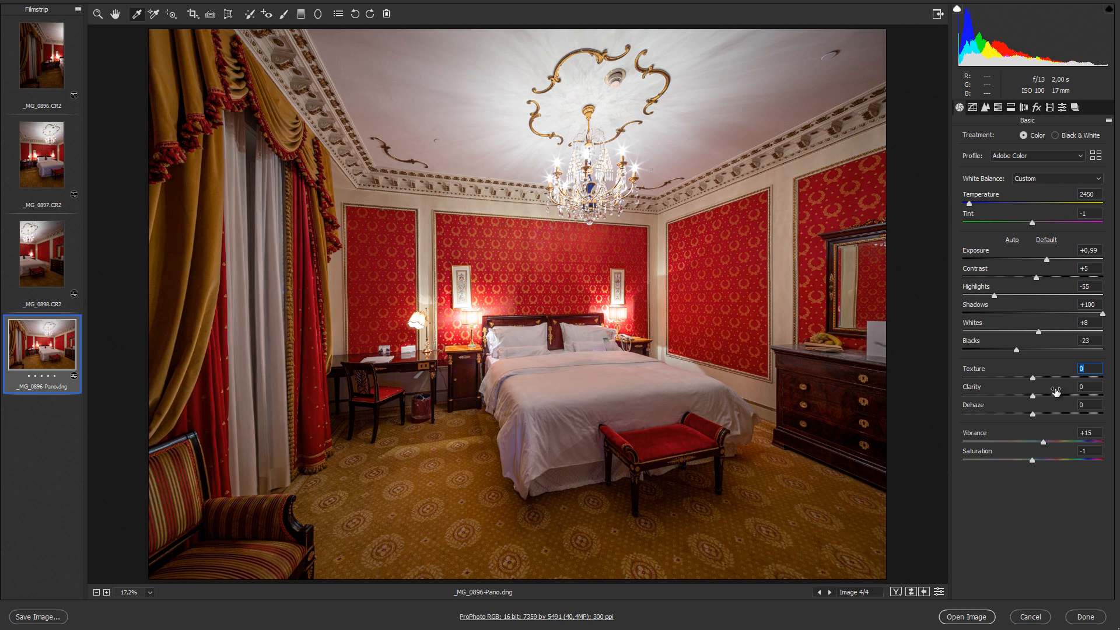
pyautogui.moveTo(1035, 378)
pyautogui.mouseDown()
pyautogui.moveTo(1055, 378)
pyautogui.moveTo(1034, 378)
pyautogui.mouseUp()
pyautogui.moveTo(1050, 399); pyautogui.dragTo(1102, 399)
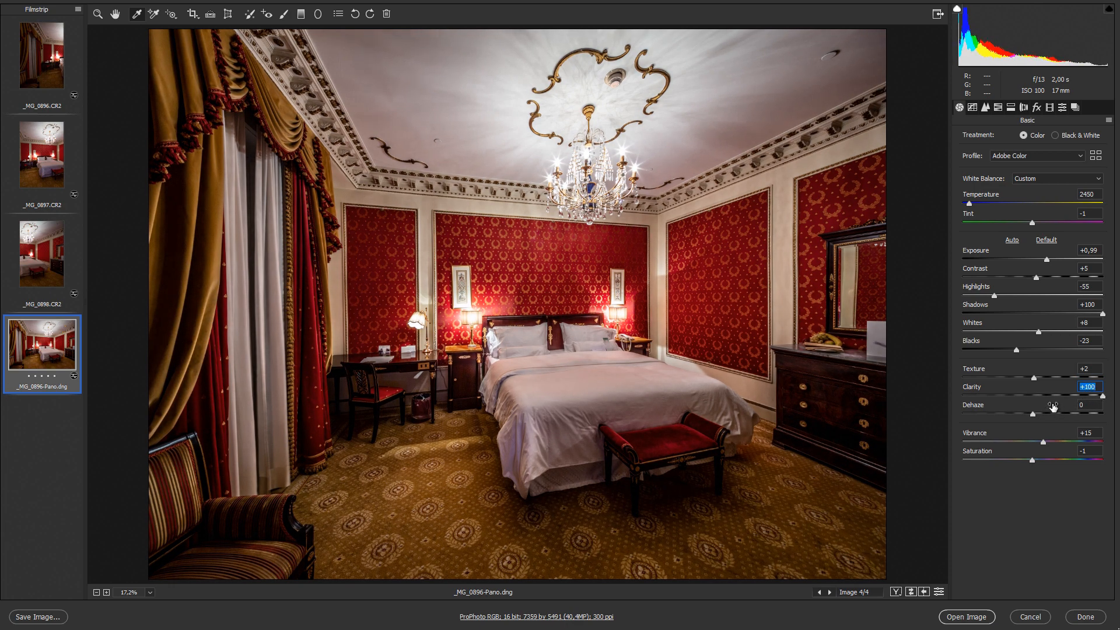
pyautogui.write('0')
pyautogui.moveTo(1037, 380); pyautogui.dragTo(1041, 377)
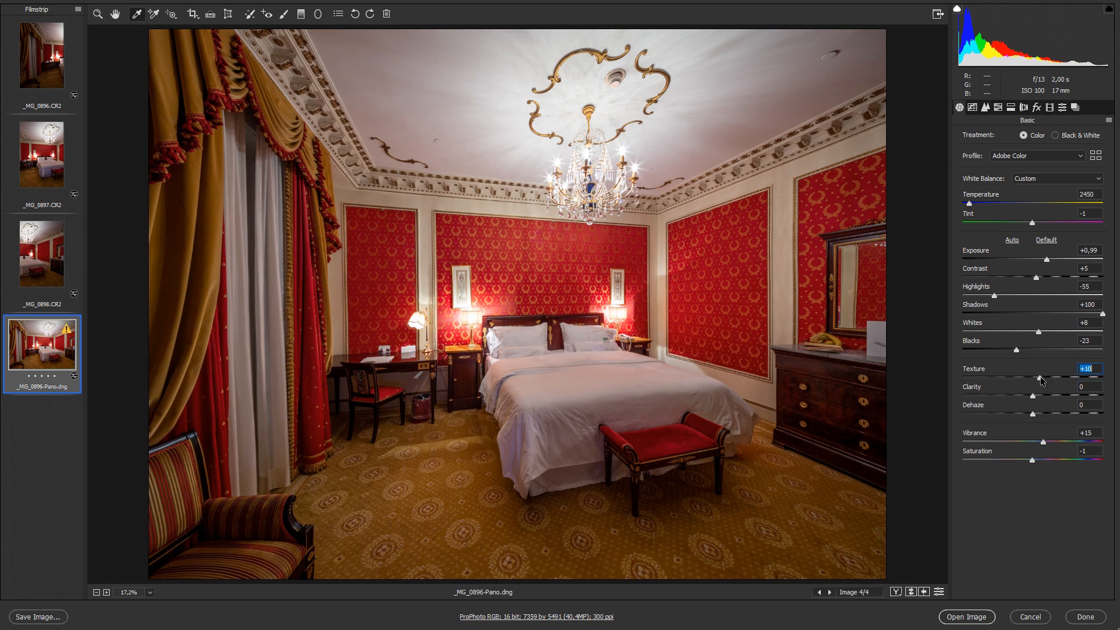
# Step: Draw a tall radial filter over the dresser with Exposure +0,75, Contrast +10 and Noise Reduction -30
pyautogui.click(318, 14)
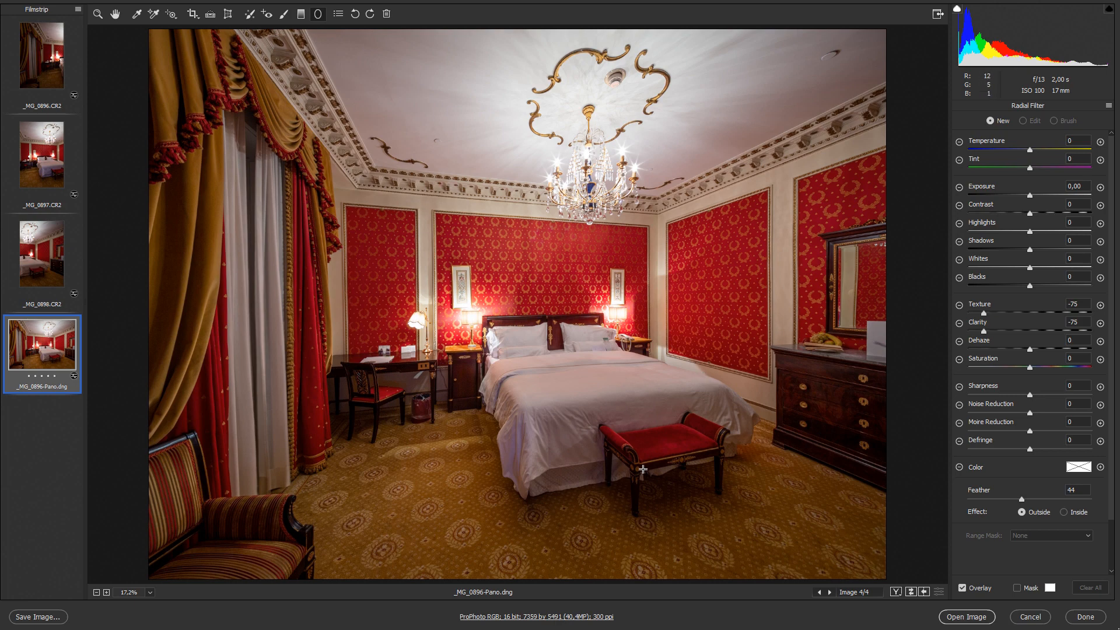
pyautogui.click(1100, 187)
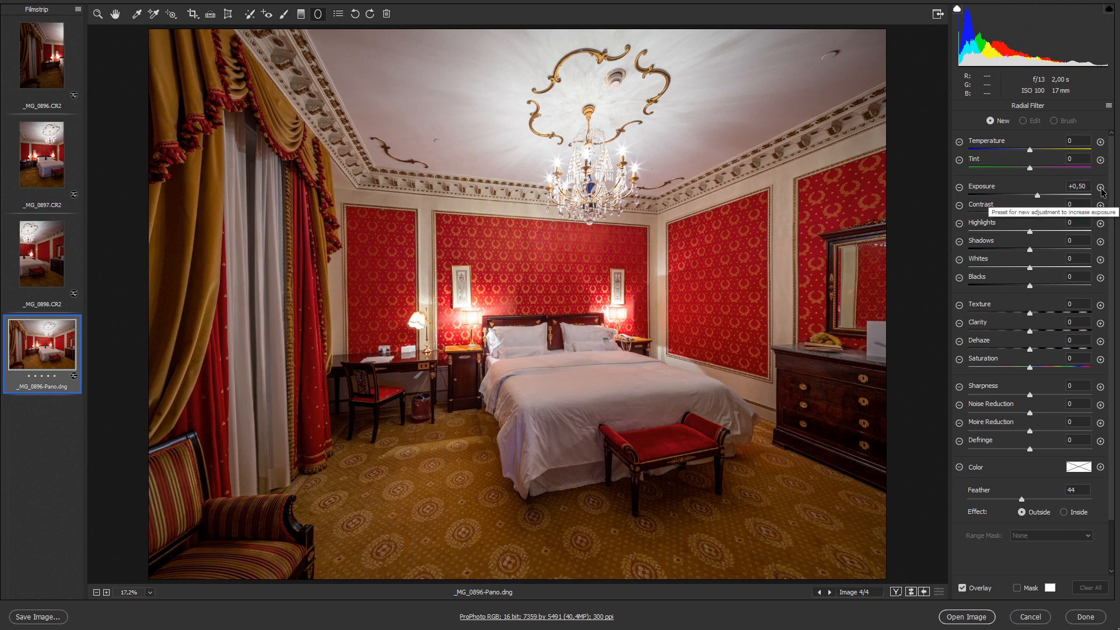
pyautogui.moveTo(1004, 212)
pyautogui.mouseDown()
pyautogui.moveTo(990, 238)
pyautogui.moveTo(998, 231)
pyautogui.mouseUp()
pyautogui.moveTo(1002, 264); pyautogui.dragTo(973, 262)
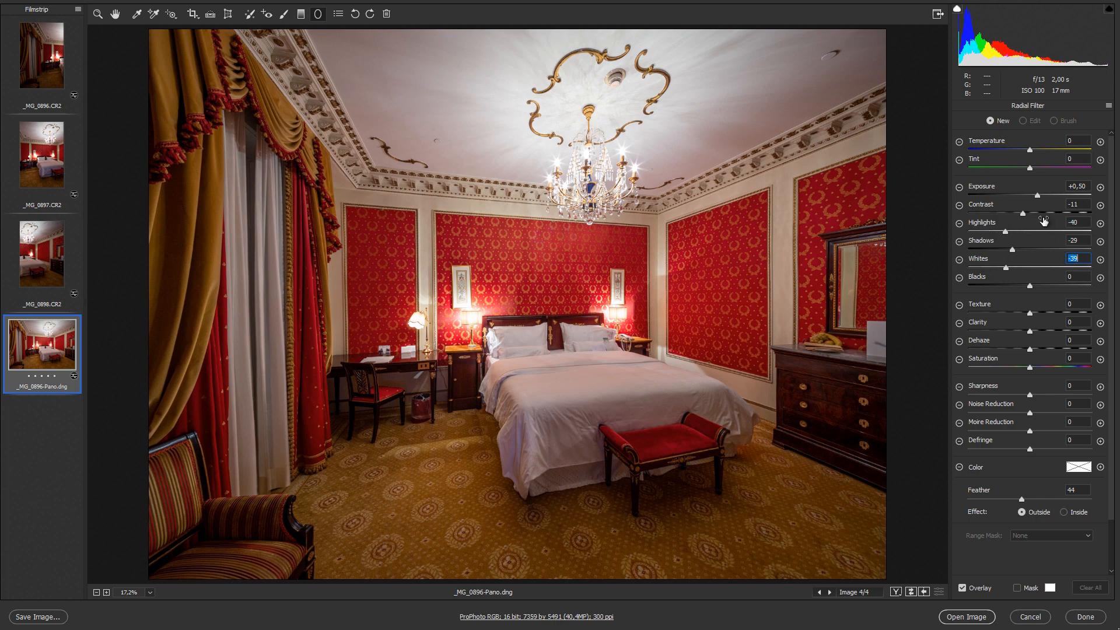
pyautogui.click(1100, 187)
pyautogui.click(1035, 213)
pyautogui.moveTo(1028, 415); pyautogui.dragTo(1021, 414)
pyautogui.moveTo(840, 395); pyautogui.dragTo(896, 552)
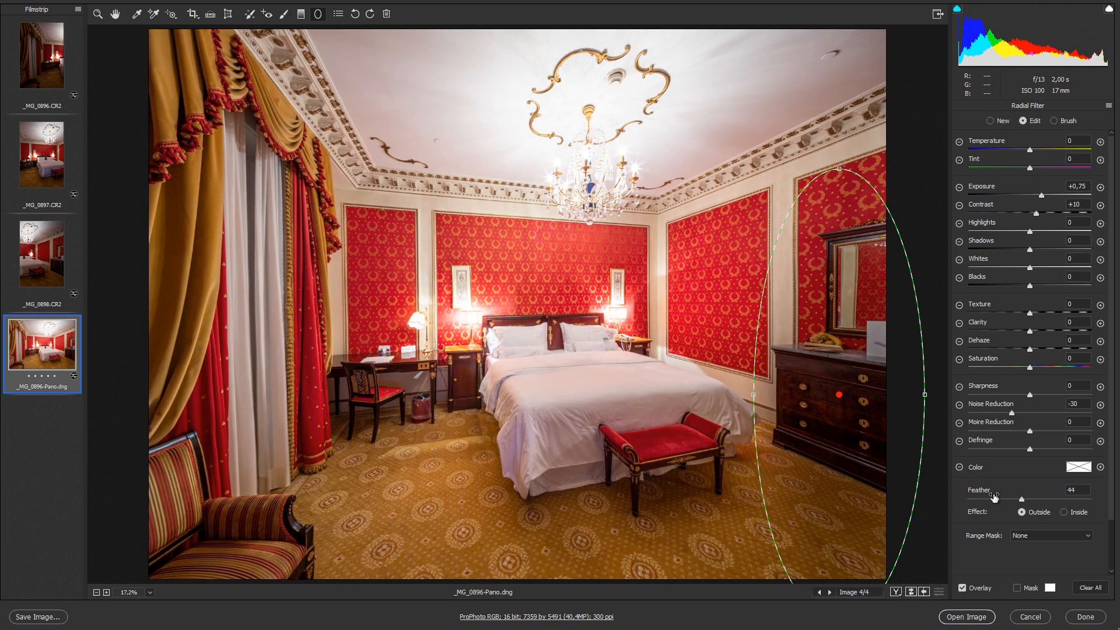
# Step: Apply the radial filter's effect inside, set Feather to 100 and enlarge the ellipse up to the ceiling
pyautogui.click(1065, 513)
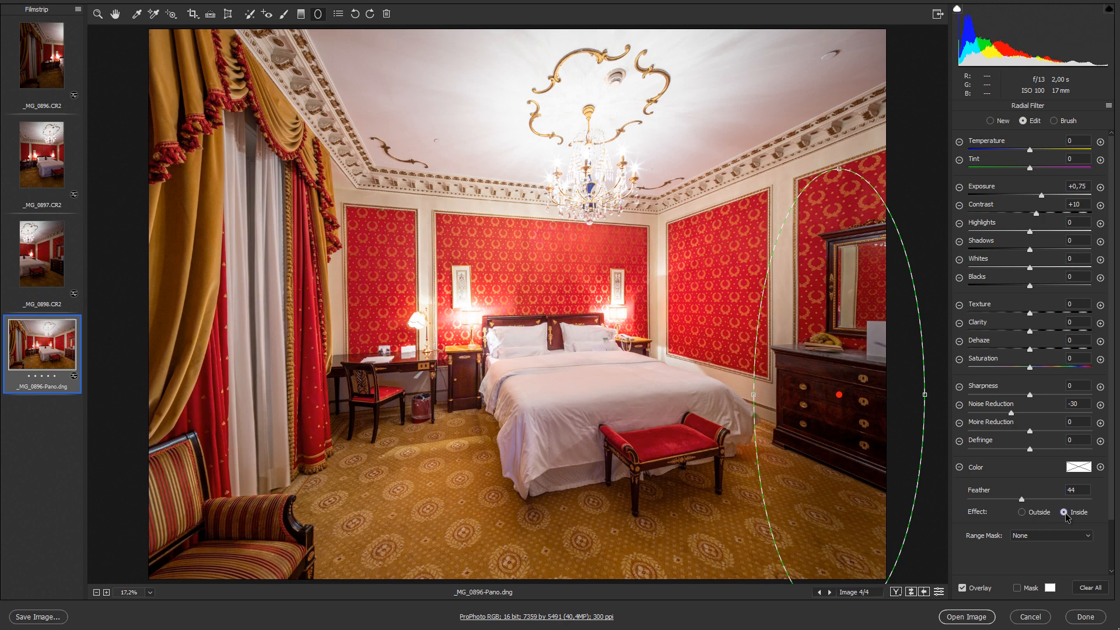
pyautogui.scroll(-2, 1049, 502)
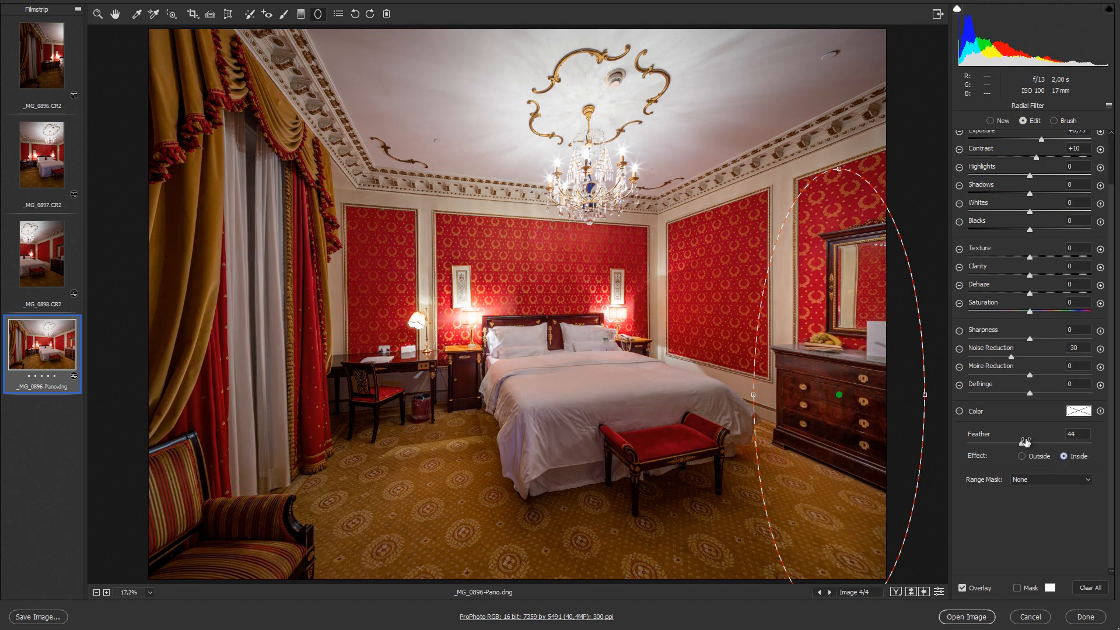
pyautogui.moveTo(1025, 442); pyautogui.dragTo(1092, 443)
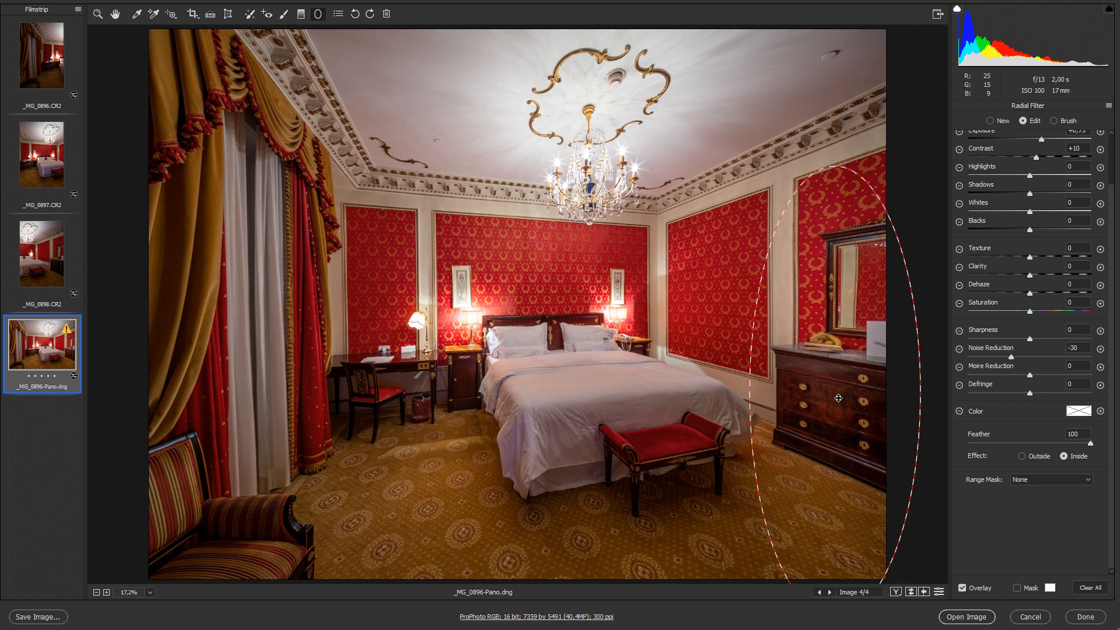
pyautogui.moveTo(836, 166); pyautogui.dragTo(852, 55)
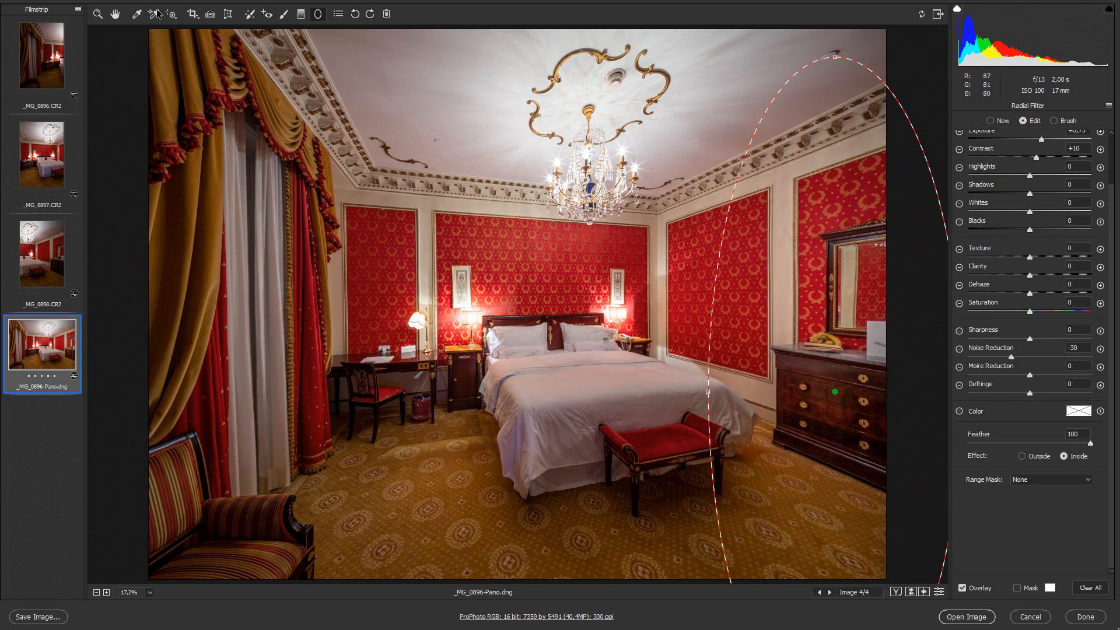
# Step: Inspect the panorama at 100% around the wallpaper, headboard, pillows and bedside lamps
pyautogui.doubleClick(98, 17)
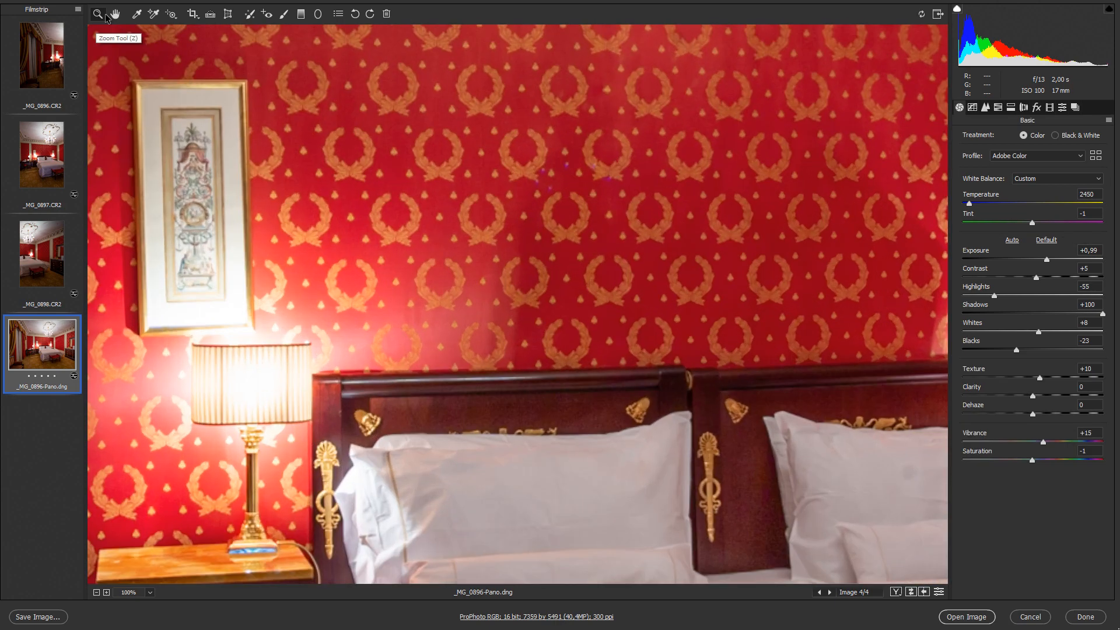
pyautogui.click(115, 15)
pyautogui.moveTo(758, 408); pyautogui.dragTo(632, 149)
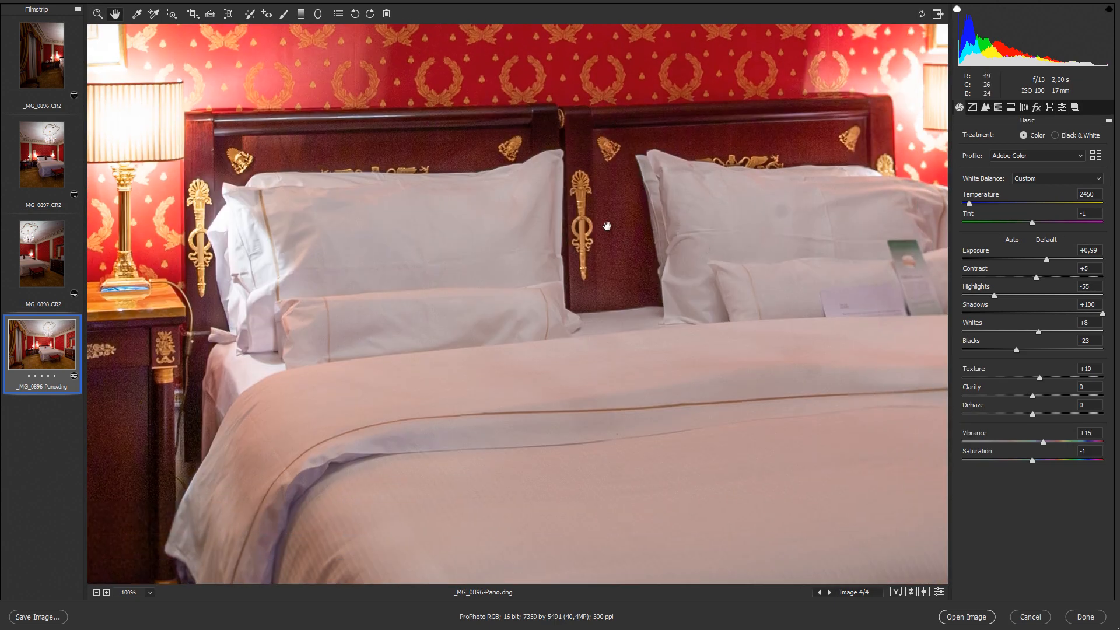
pyautogui.moveTo(630, 283); pyautogui.dragTo(649, 266)
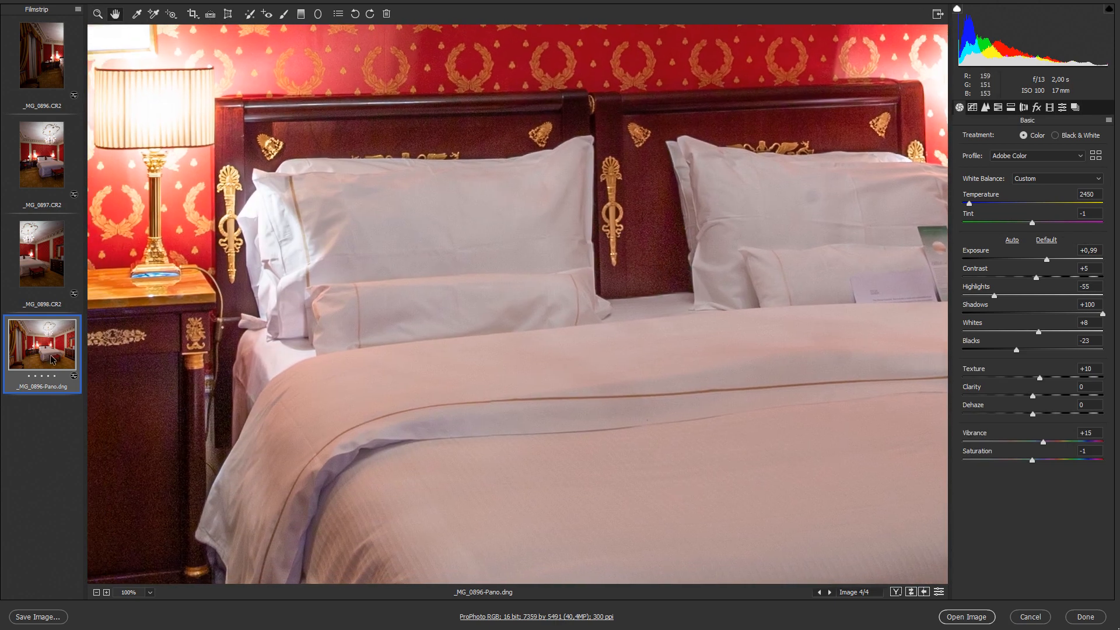
pyautogui.moveTo(185, 362); pyautogui.dragTo(426, 346)
pyautogui.moveTo(411, 417); pyautogui.dragTo(497, 549)
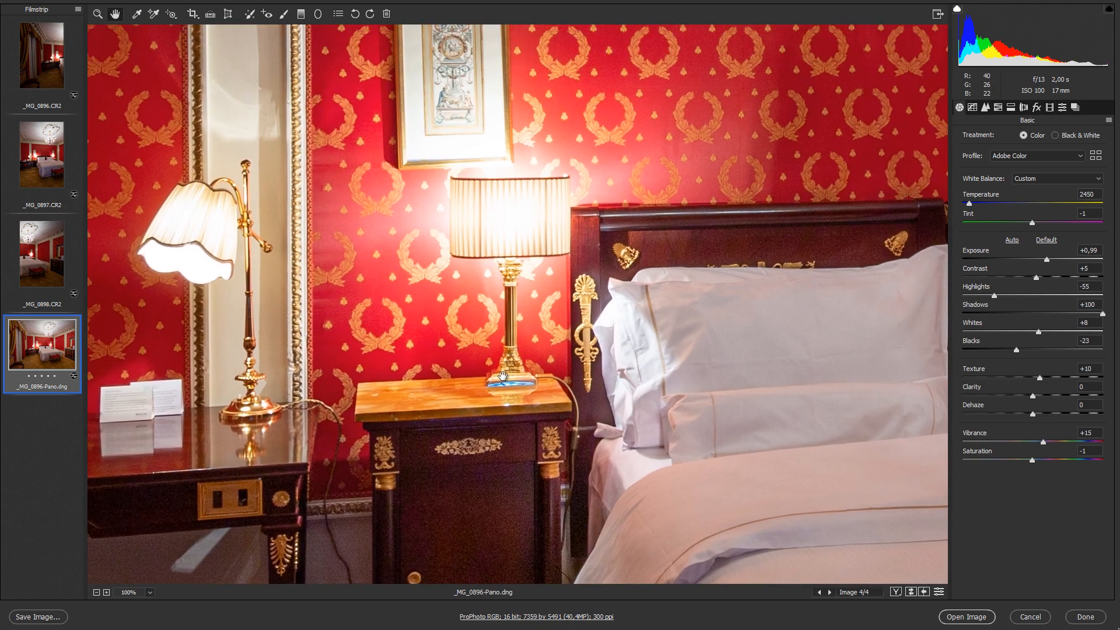
# Step: Examine the panorama at 100% across the bedside lamps, bed, bench and dresser, and return to the full image
pyautogui.moveTo(478, 285); pyautogui.dragTo(486, 335)
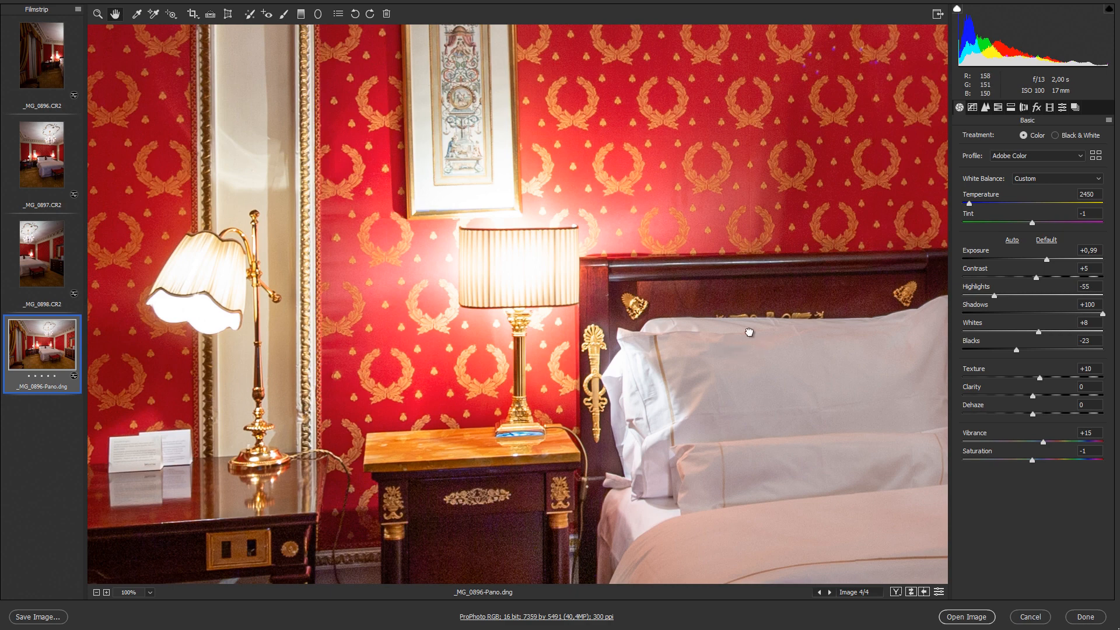
pyautogui.moveTo(750, 332); pyautogui.dragTo(328, 135)
pyautogui.moveTo(783, 307); pyautogui.dragTo(285, 120)
pyautogui.moveTo(624, 255); pyautogui.dragTo(245, 64)
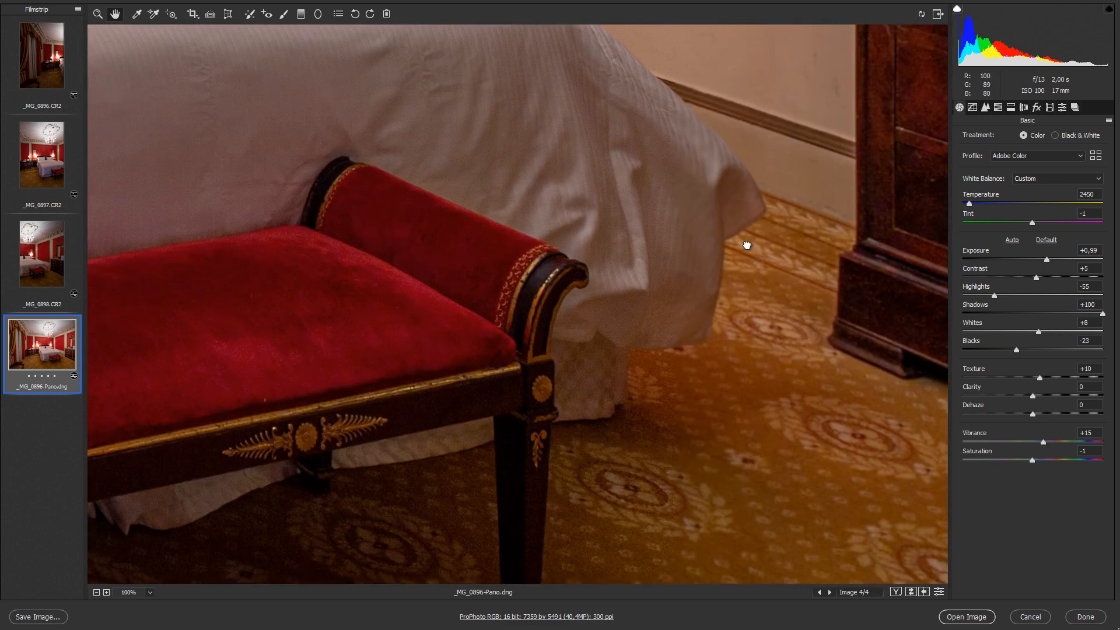
pyautogui.moveTo(745, 245); pyautogui.dragTo(196, 213)
pyautogui.moveTo(605, 190); pyautogui.dragTo(522, 484)
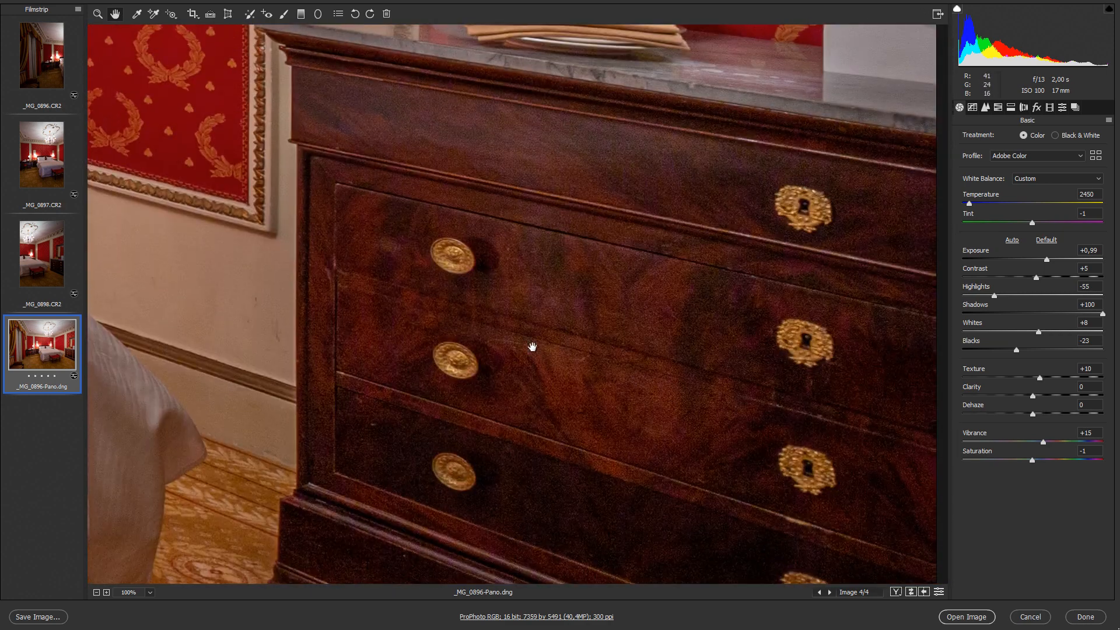
pyautogui.doubleClick(114, 15)
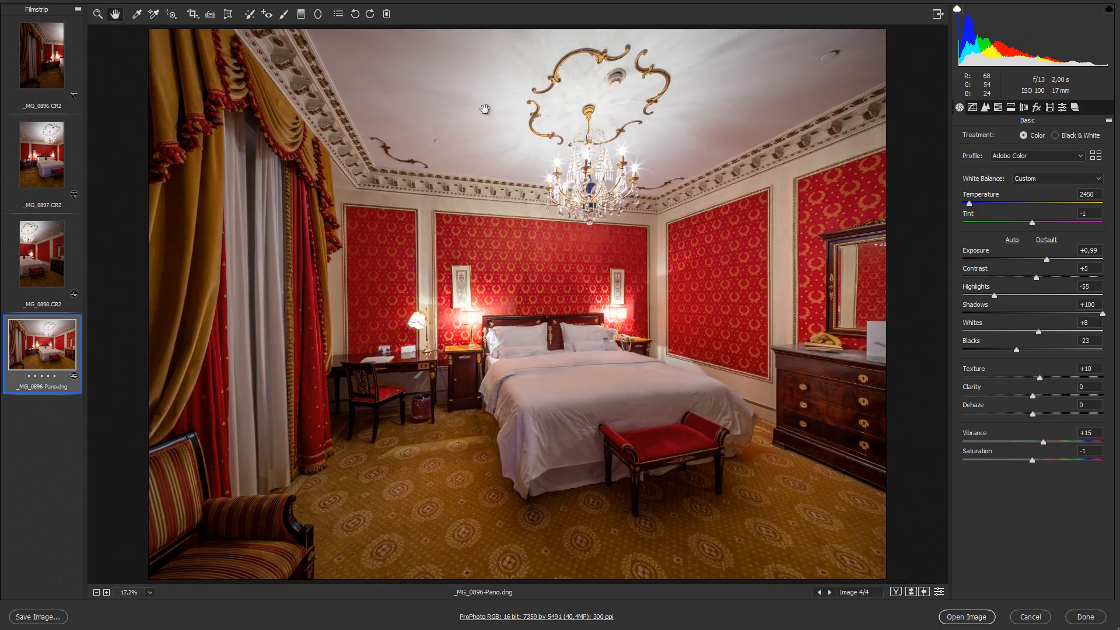
# Step: Strengthen the dresser radial filter's Noise Reduction to -86
pyautogui.click(318, 15)
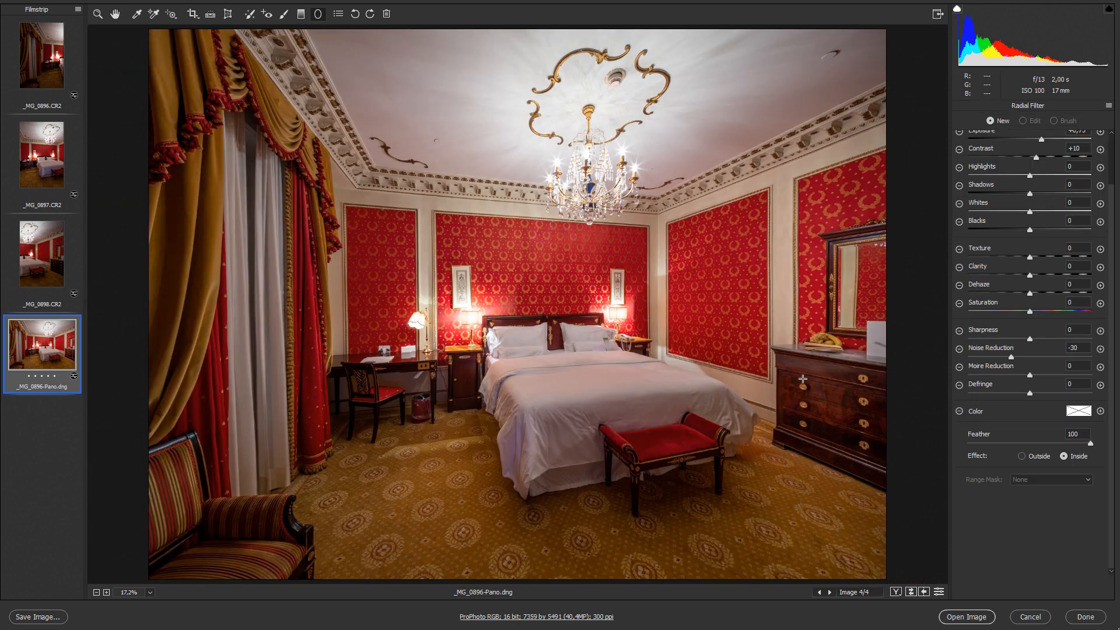
pyautogui.click(836, 392)
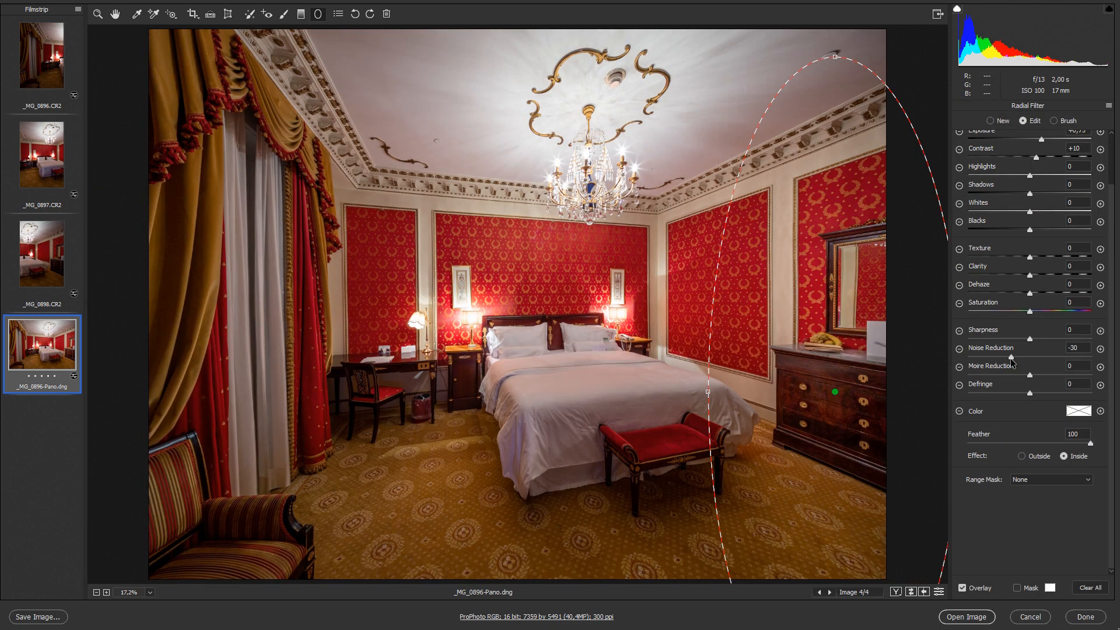
pyautogui.moveTo(1011, 360); pyautogui.dragTo(992, 358)
# Step: Draw radial filters over the window curtains, the bedspread and the bench area at the foot of the bed
pyautogui.click(277, 299)
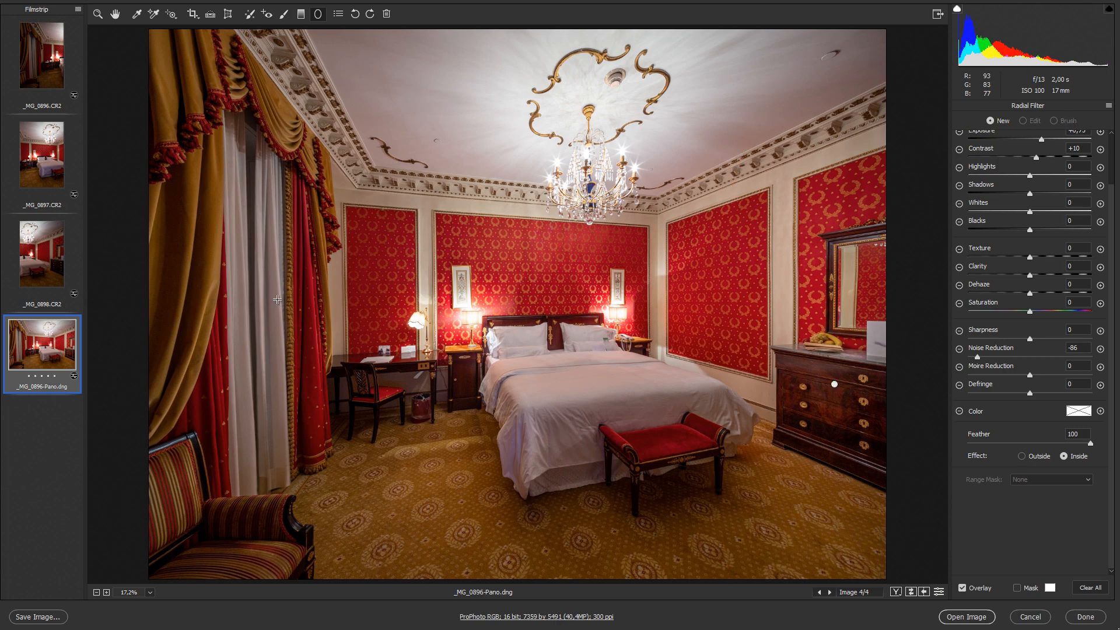
pyautogui.moveTo(287, 346); pyautogui.dragTo(356, 620)
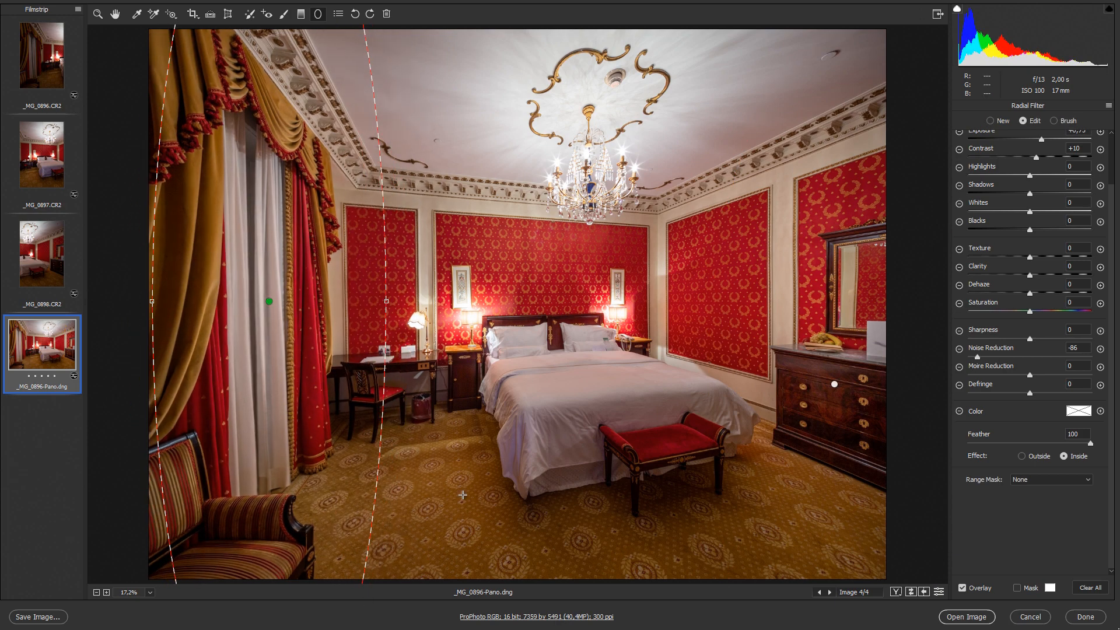
pyautogui.moveTo(589, 375); pyautogui.dragTo(663, 408)
pyautogui.press('n')
pyautogui.moveTo(605, 453); pyautogui.dragTo(755, 493)
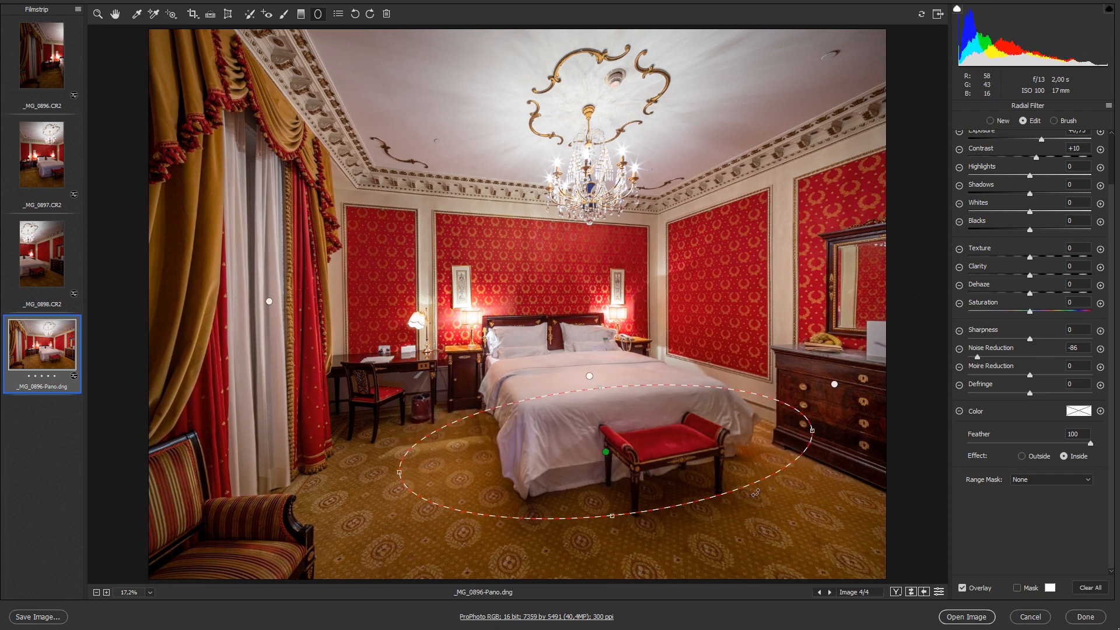
# Step: Reset Noise Reduction to 0 on the bench filter and check the setting on the bedspread filter
pyautogui.doubleClick(978, 356)
pyautogui.click(589, 377)
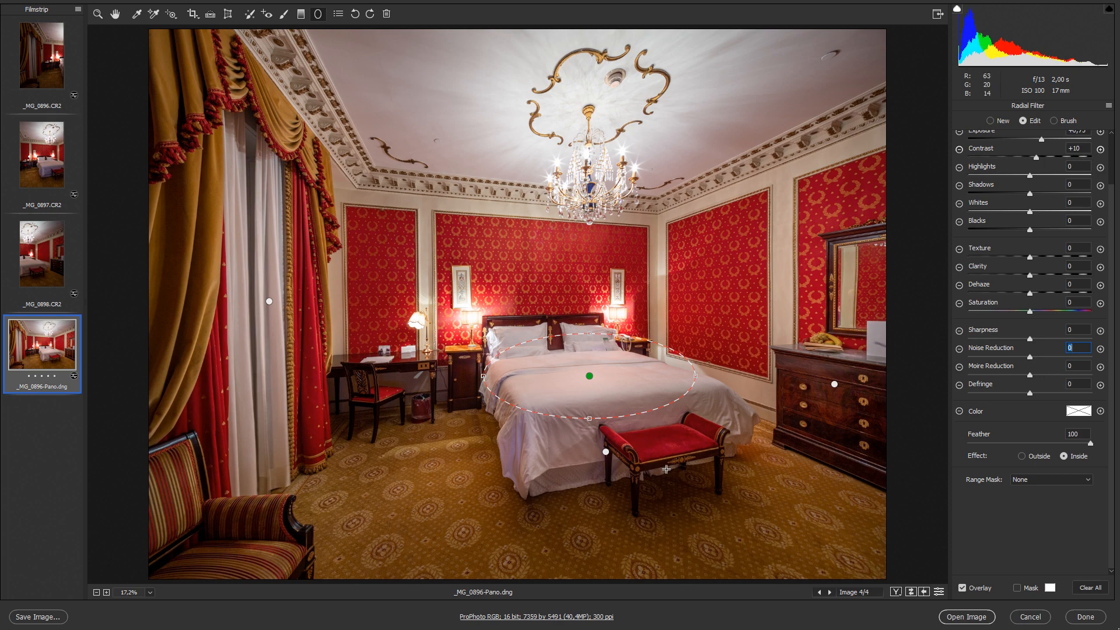
pyautogui.click(606, 453)
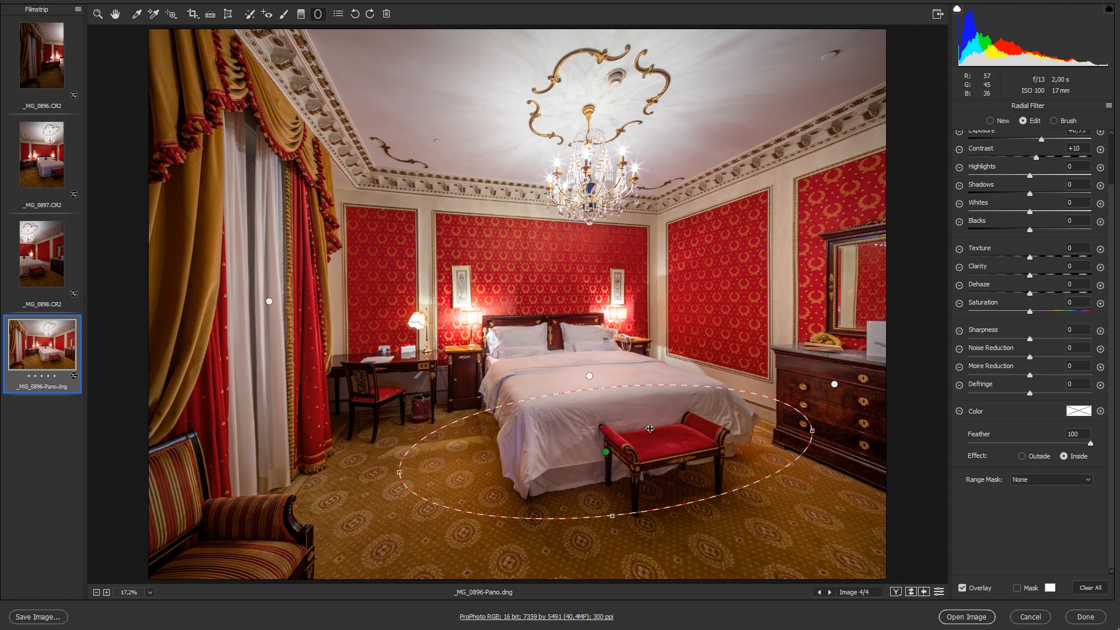
# Step: Draw a tall radial filter over the red wallpaper panel between the bed and dresser and slightly lower its Exposure
pyautogui.click(737, 283)
pyautogui.moveTo(719, 284); pyautogui.dragTo(748, 390)
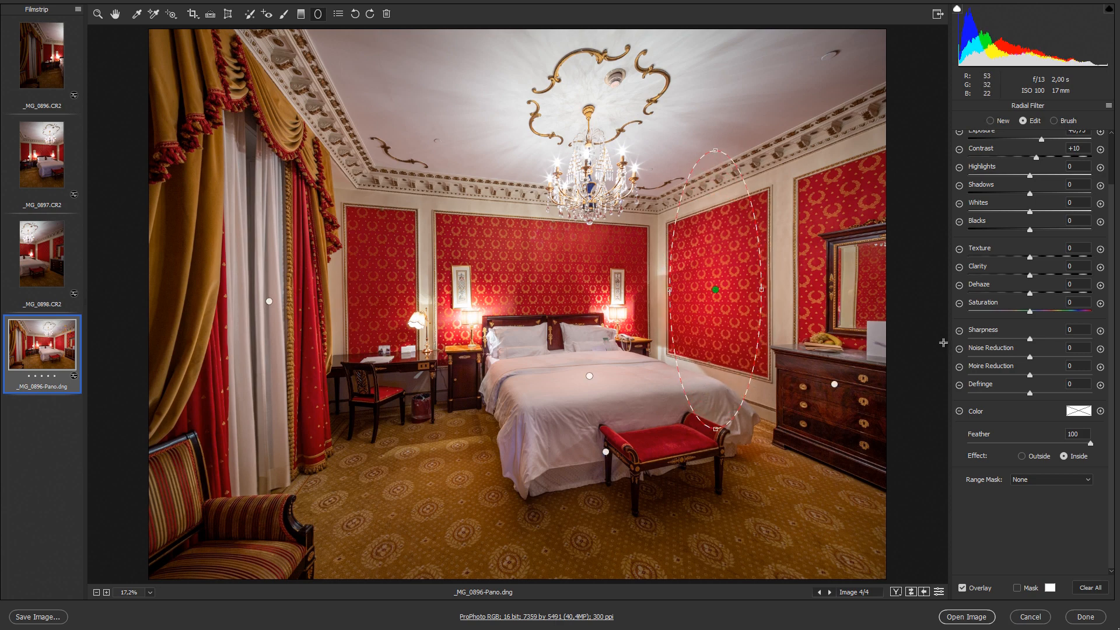
pyautogui.moveTo(1043, 143); pyautogui.dragTo(1039, 141)
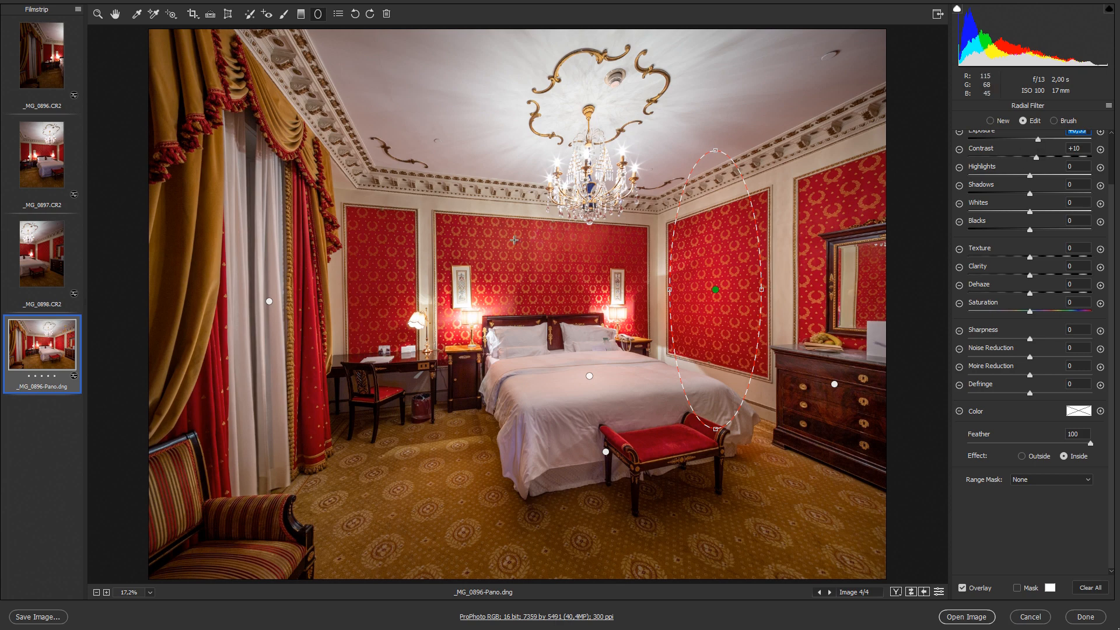
# Step: Add radial filters over the wallpaper behind the desk, the wallpaper above the headboard and the mirror
pyautogui.moveTo(385, 288); pyautogui.dragTo(423, 409)
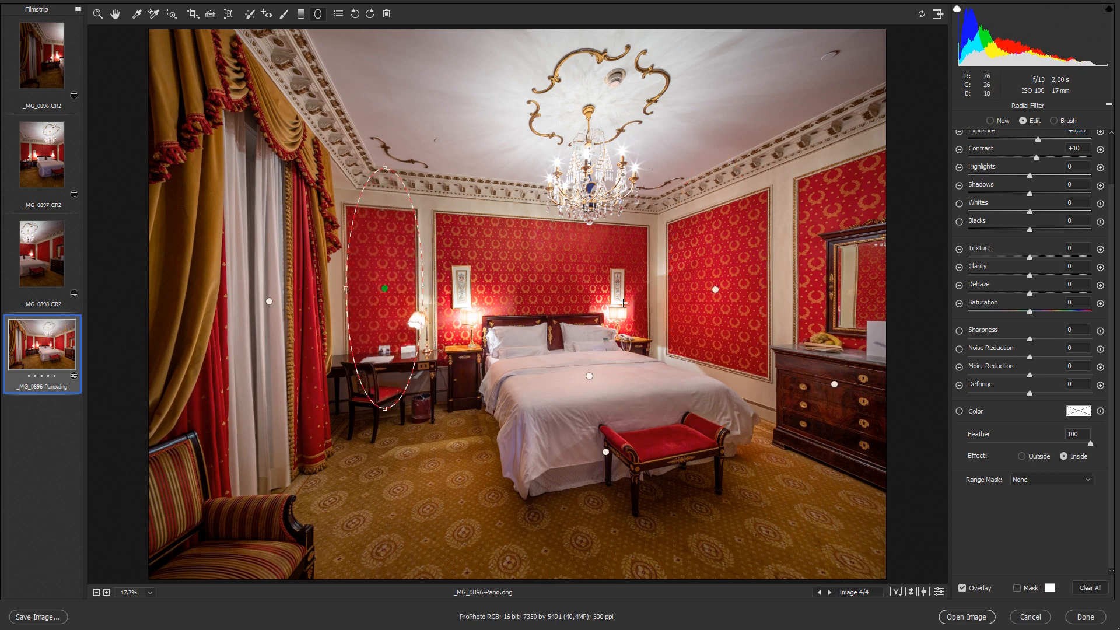
pyautogui.moveTo(555, 275); pyautogui.dragTo(603, 359)
pyautogui.click(857, 261)
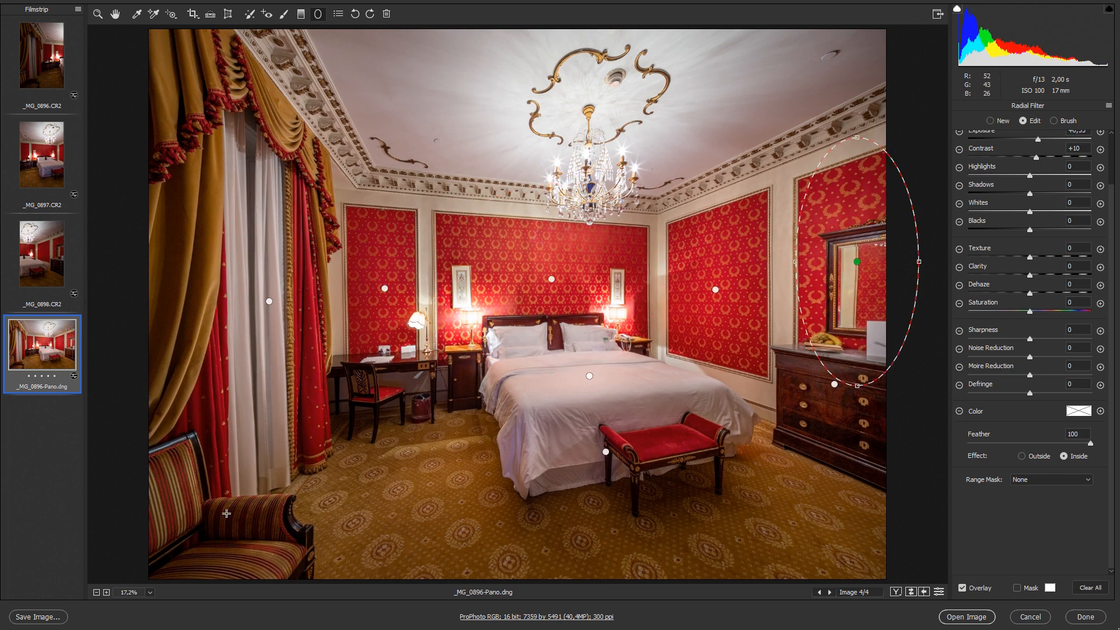
# Step: Add radial filters over the armchair, the gold drape and the red curtain, and reduce the red curtain filter's Exposure
pyautogui.moveTo(216, 531); pyautogui.dragTo(331, 599)
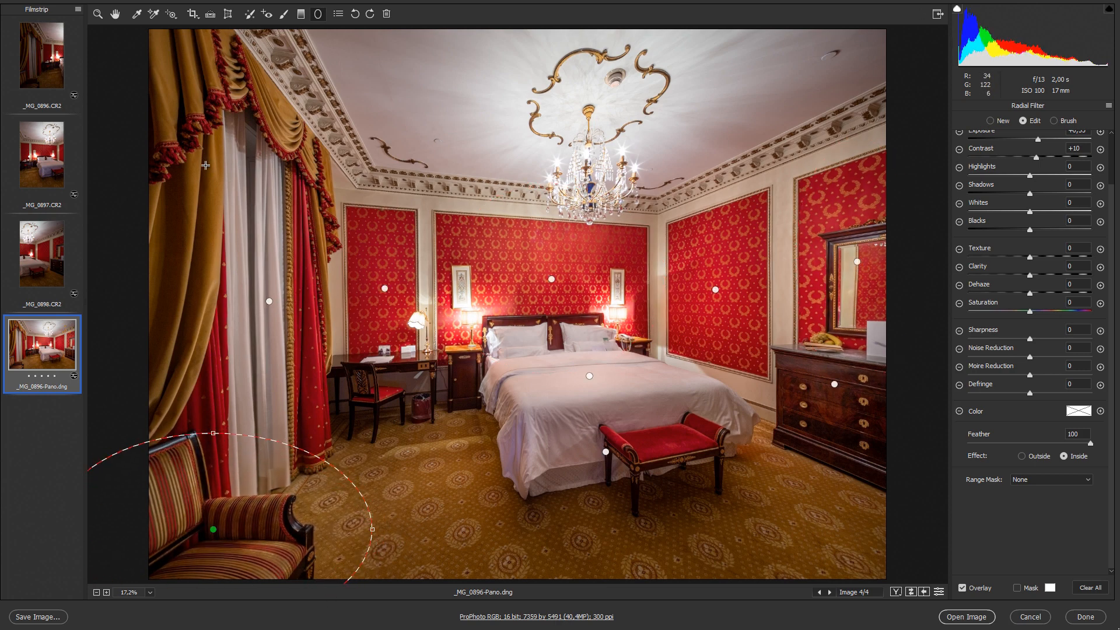
pyautogui.moveTo(205, 156); pyautogui.dragTo(232, 331)
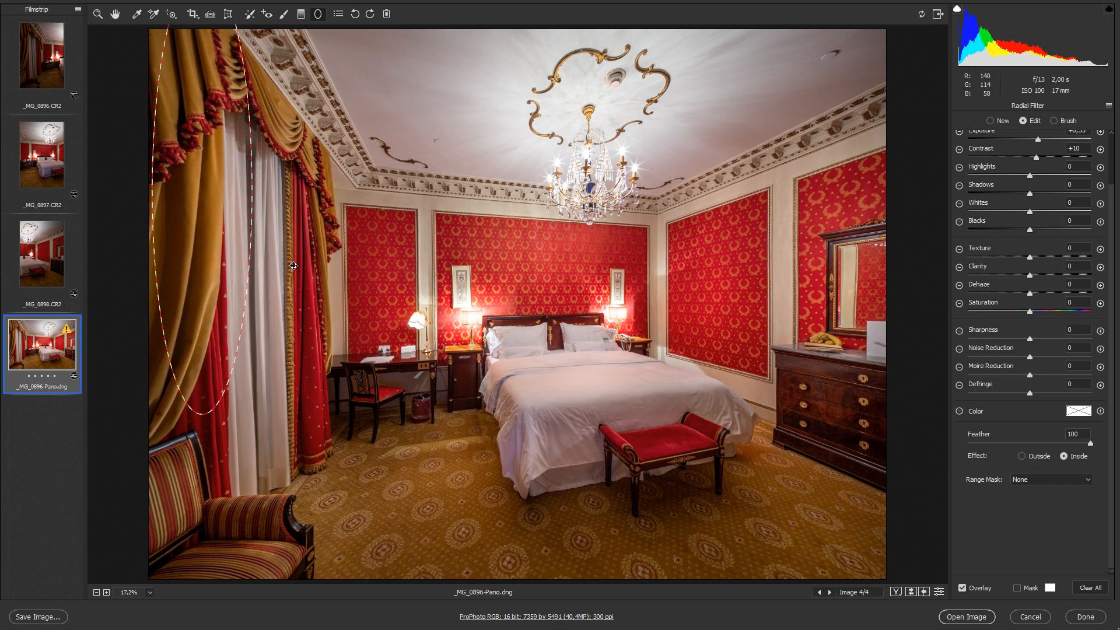
pyautogui.moveTo(310, 234)
pyautogui.mouseDown()
pyautogui.moveTo(317, 326)
pyautogui.moveTo(335, 369)
pyautogui.mouseUp()
pyautogui.moveTo(312, 280); pyautogui.dragTo(314, 311)
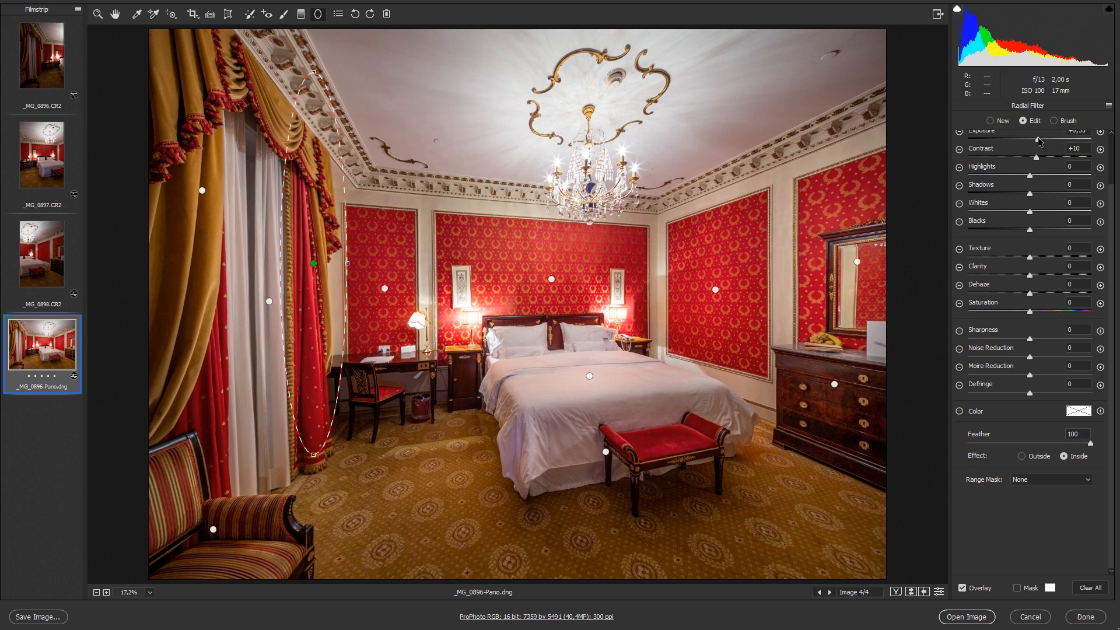
pyautogui.moveTo(1039, 141); pyautogui.dragTo(1034, 141)
# Step: Draw a tall radial filter over the sheer white curtain
pyautogui.press('n')
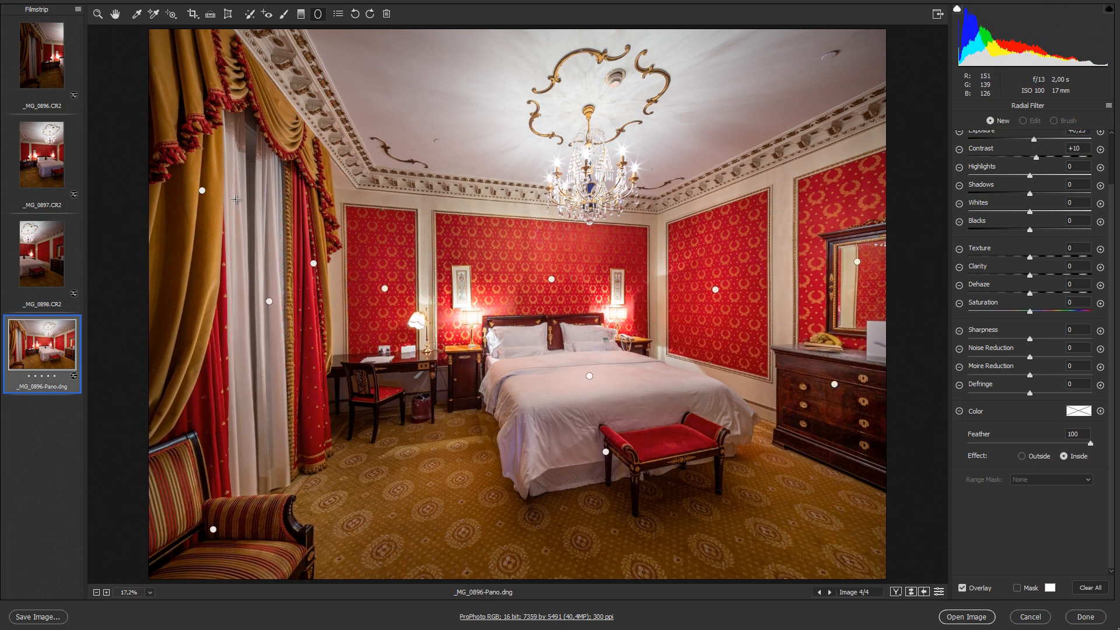
pyautogui.moveTo(256, 291); pyautogui.dragTo(309, 526)
pyautogui.press('n')
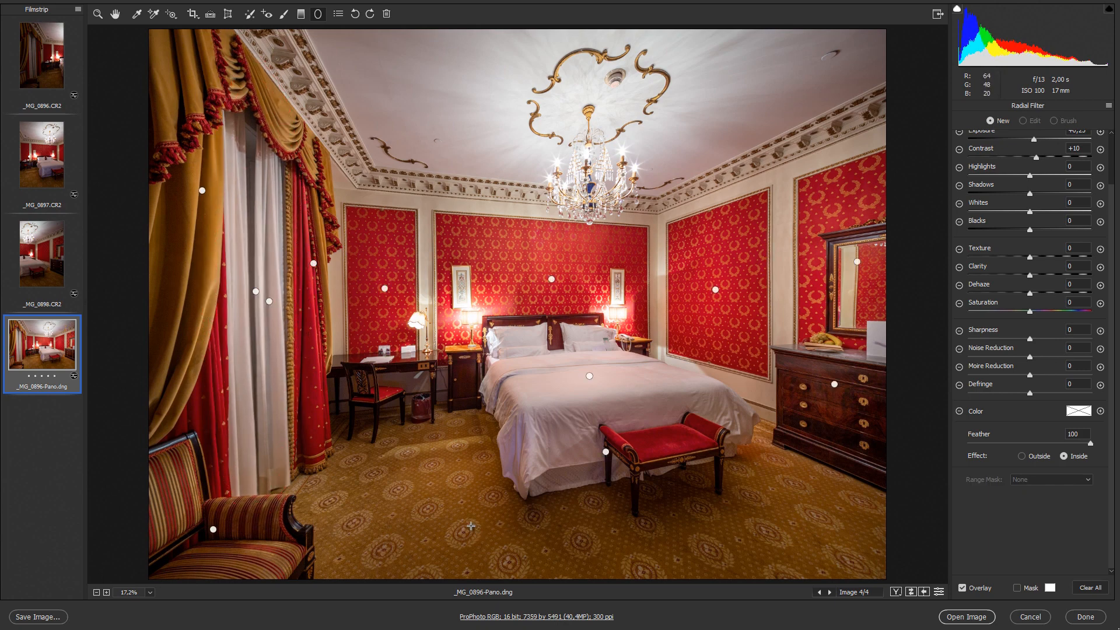
# Step: Add radial filters over the carpet beside the bed and in the foreground, shifting and slightly enlarging the foreground ellipse
pyautogui.moveTo(419, 474); pyautogui.dragTo(467, 553)
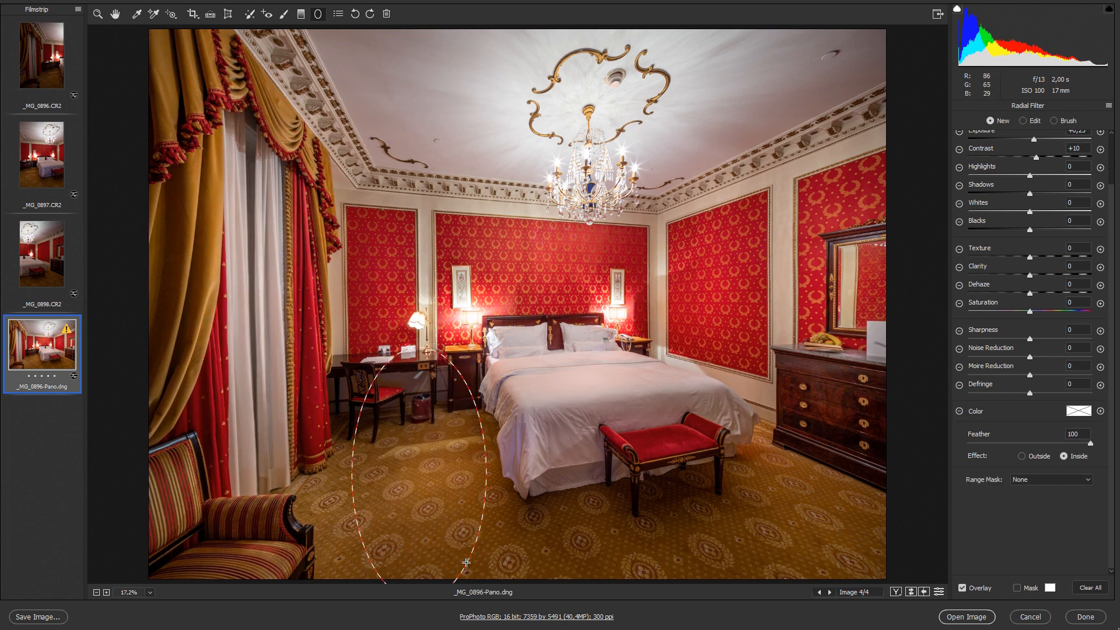
pyautogui.moveTo(643, 541); pyautogui.dragTo(840, 596)
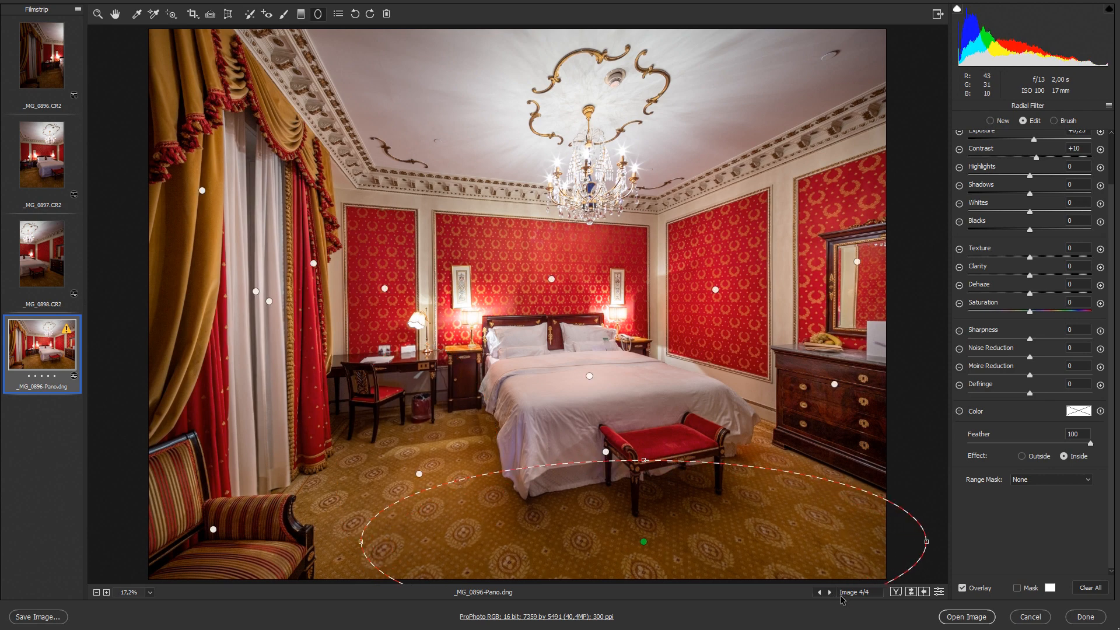
pyautogui.moveTo(793, 562); pyautogui.dragTo(834, 533)
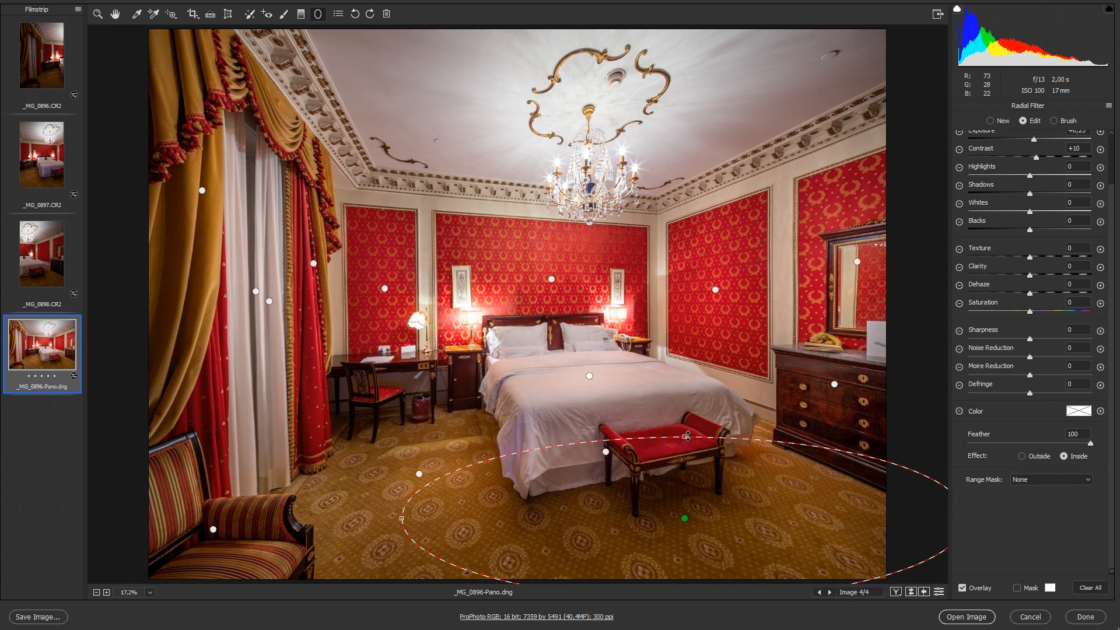
pyautogui.moveTo(684, 436); pyautogui.dragTo(684, 430)
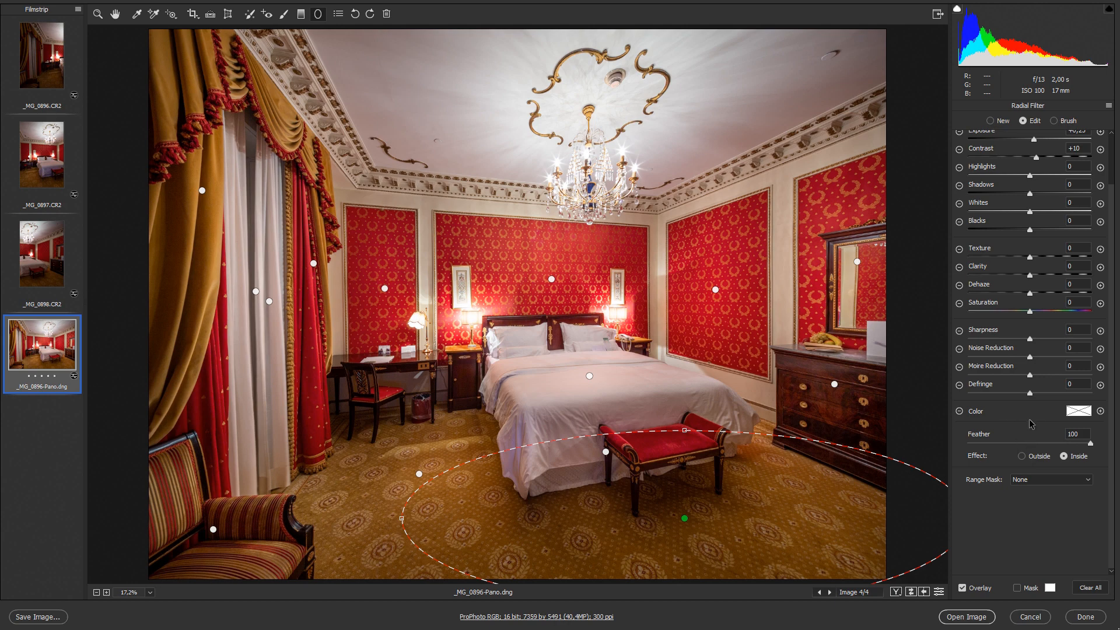
# Step: Compare the panorama with and without all the radial filters
pyautogui.click(938, 591)
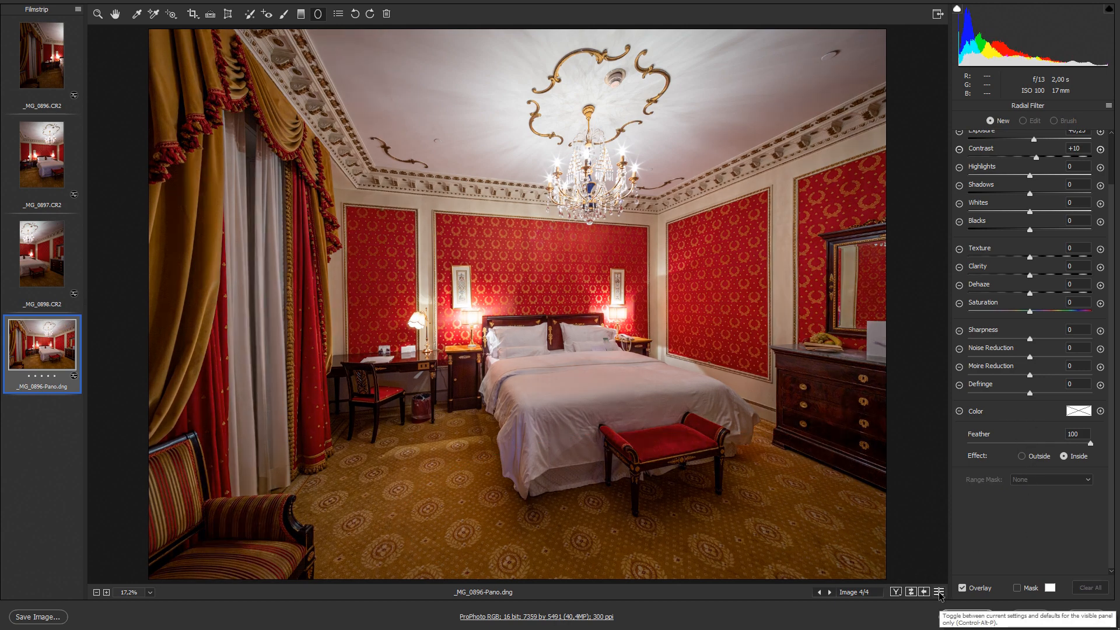
pyautogui.click(939, 591)
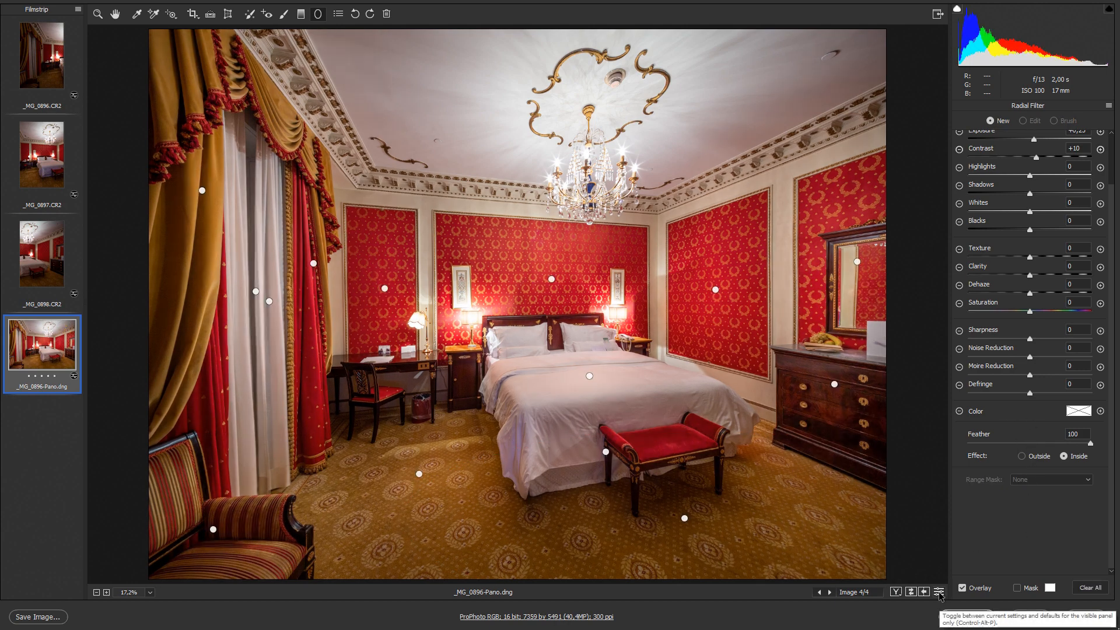
pyautogui.click(939, 592)
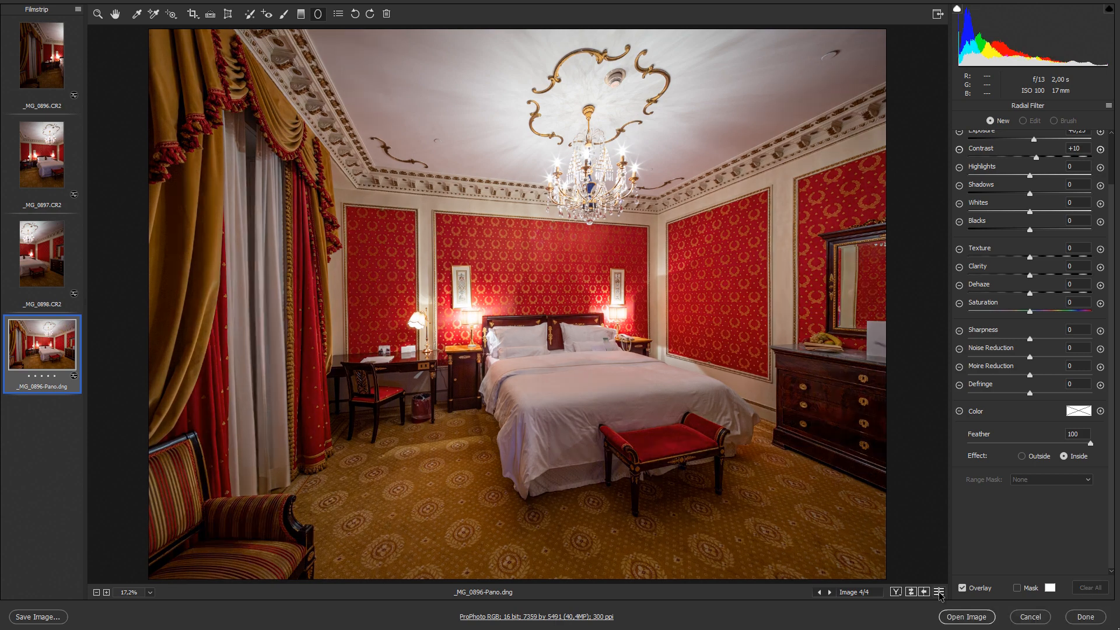
pyautogui.click(939, 591)
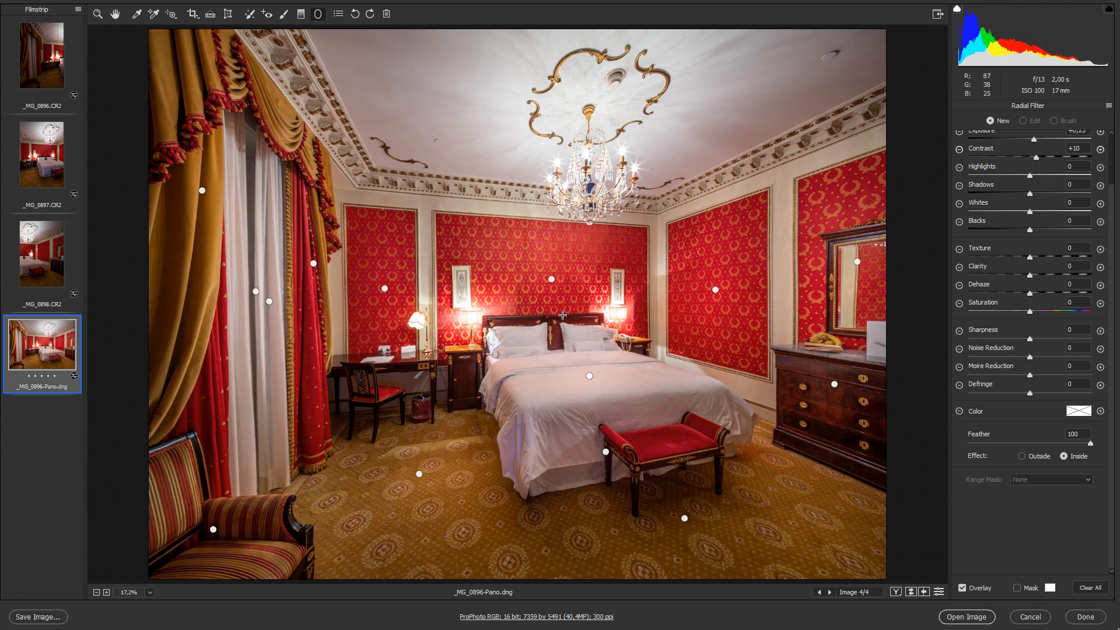
# Step: Draw radial filters with Exposure -0,50 and the other adjustments at 0 around both bedside lamps and the desk lamp
pyautogui.keyDown('ctrl'); pyautogui.click(515, 326); pyautogui.keyUp('ctrl')
pyautogui.keyDown('ctrl'); pyautogui.click(542, 309); pyautogui.keyUp('ctrl')
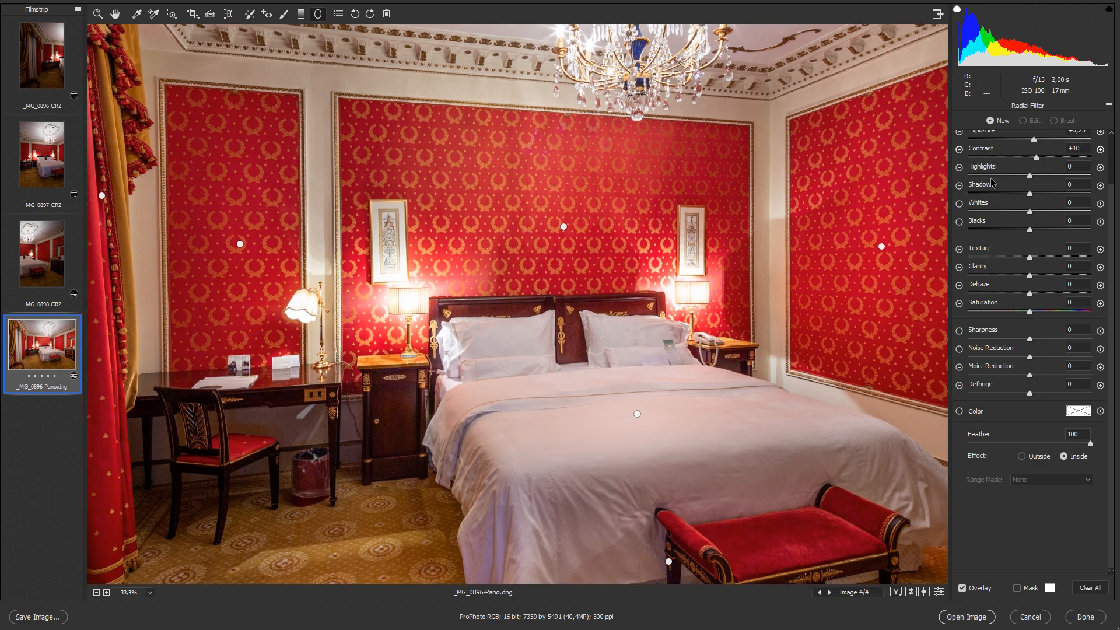
pyautogui.scroll(2, 991, 169)
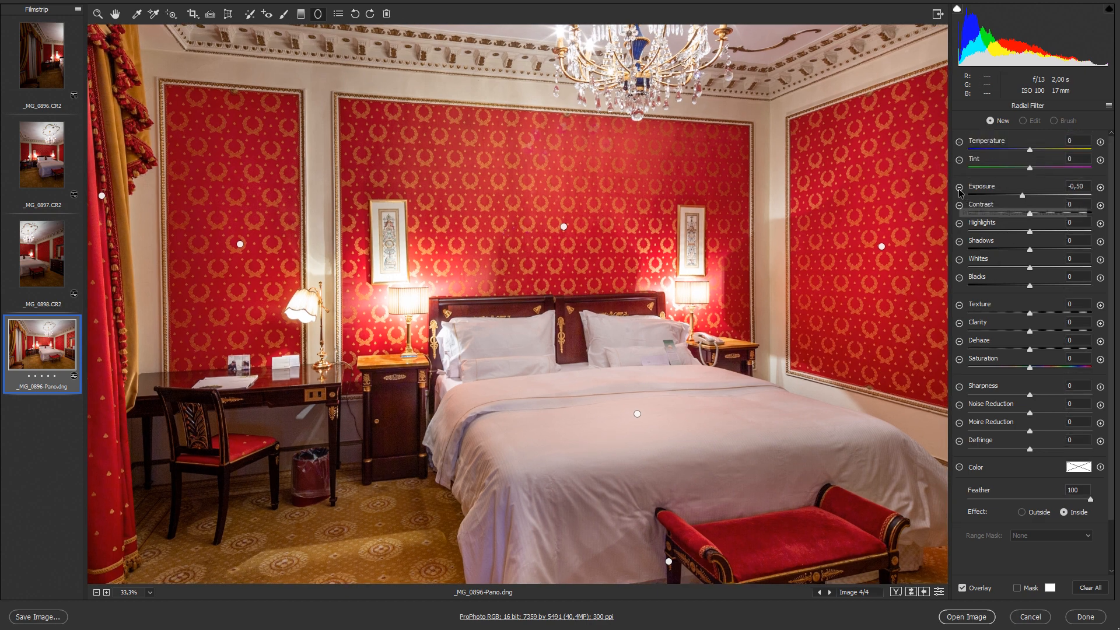
pyautogui.click(959, 189)
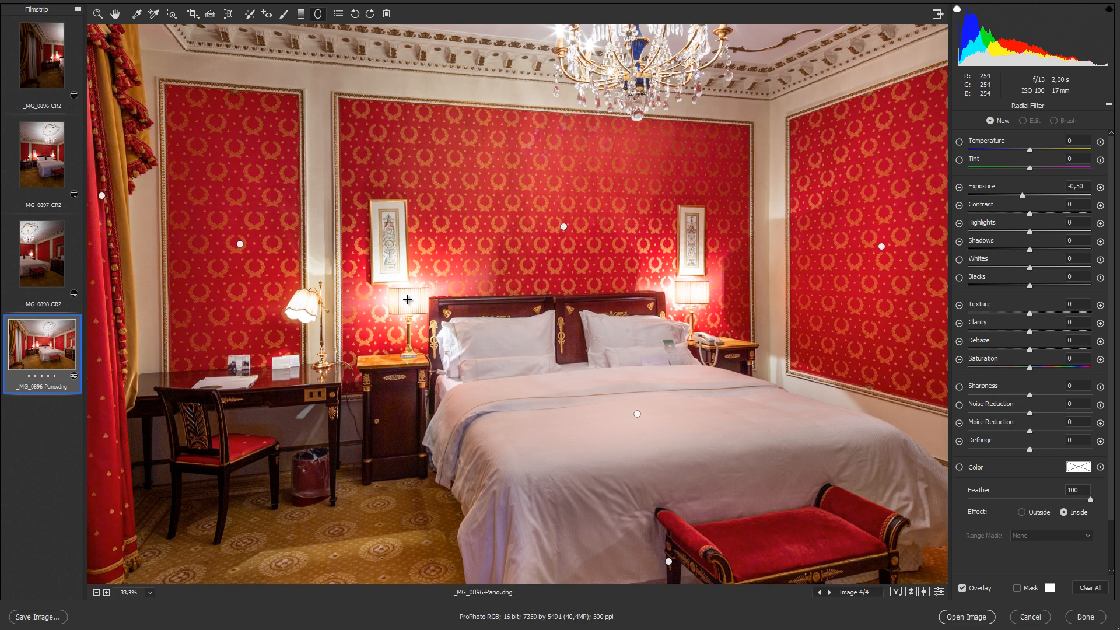
pyautogui.moveTo(407, 299); pyautogui.dragTo(467, 352)
pyautogui.moveTo(691, 291); pyautogui.dragTo(768, 355)
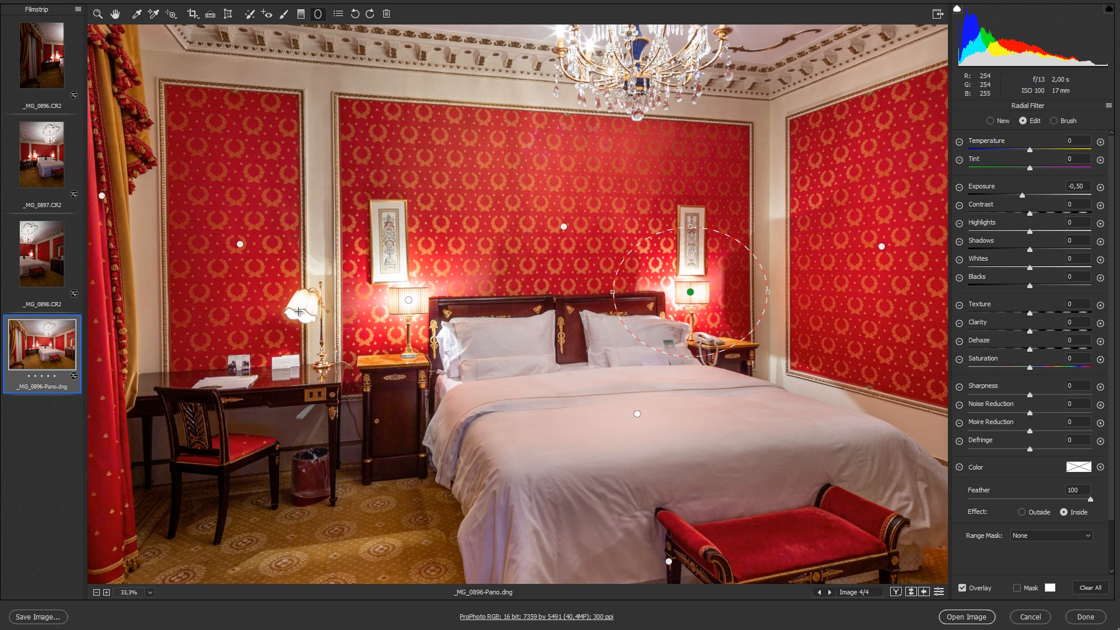
pyautogui.moveTo(302, 307); pyautogui.dragTo(347, 348)
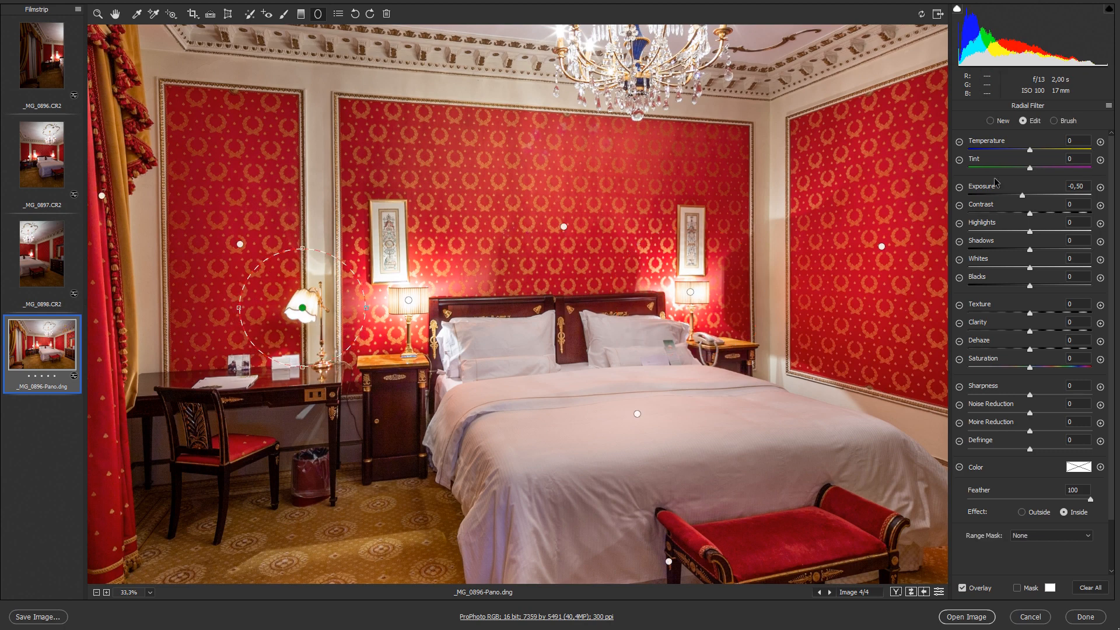
# Step: Set the desk lamp filter's Exposure to -0,35 and reselect that filter
pyautogui.moveTo(1024, 199); pyautogui.dragTo(1032, 199)
pyautogui.click(390, 238)
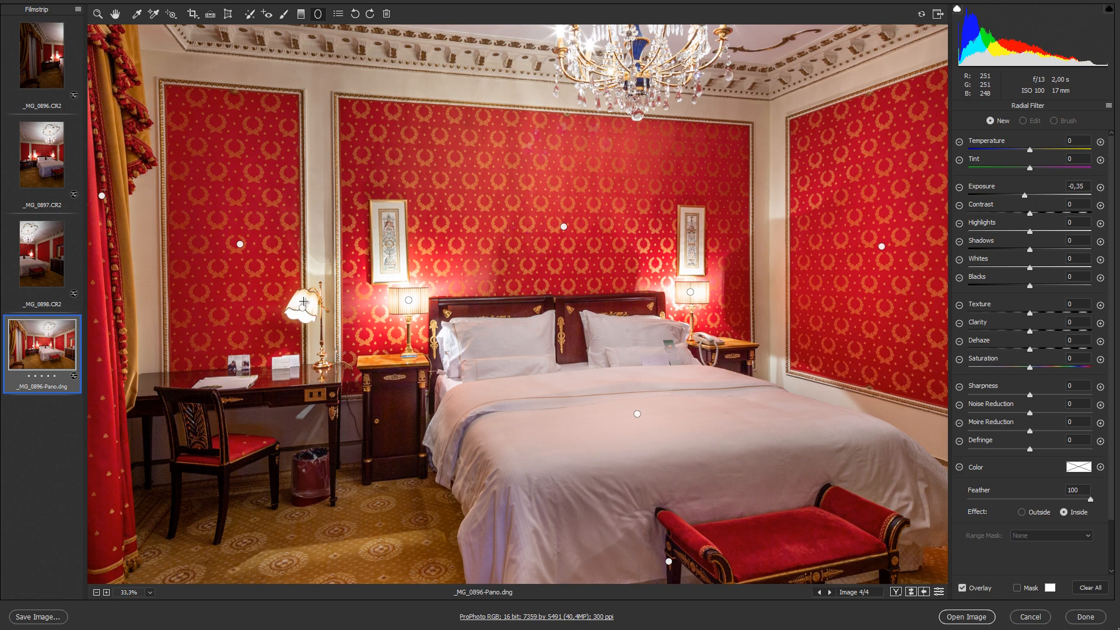
pyautogui.click(304, 309)
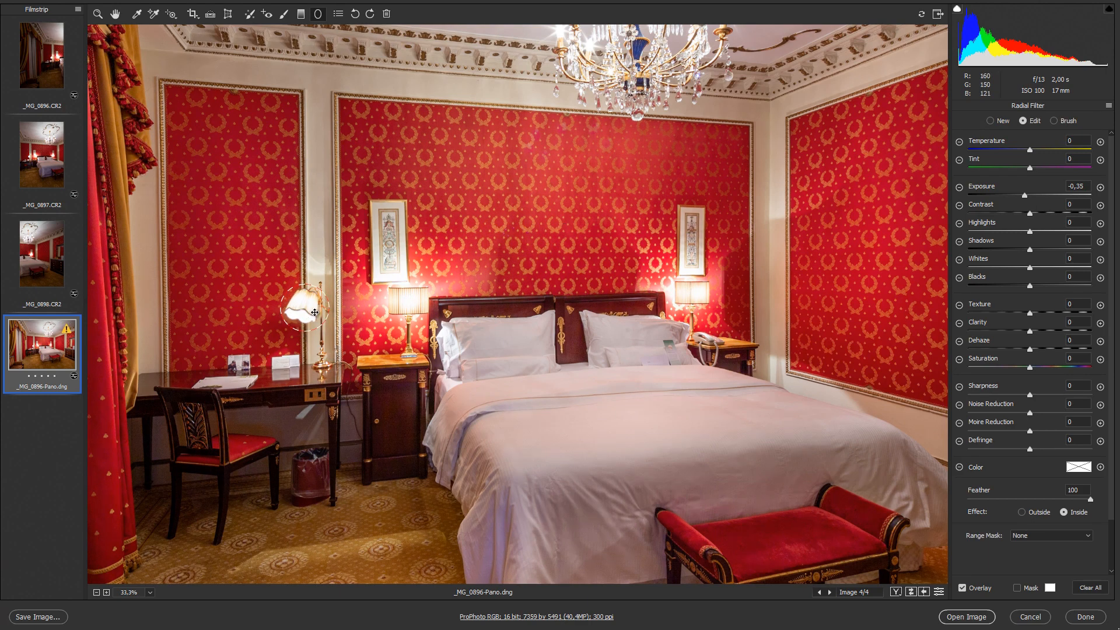
# Step: Place a small radial filter with Exposure -0,35 over the bedside lamp near the telephone
pyautogui.click(697, 292)
pyautogui.moveTo(701, 294)
pyautogui.mouseDown()
pyautogui.moveTo(753, 333)
pyautogui.moveTo(715, 307)
pyautogui.mouseUp()
pyautogui.moveTo(716, 306); pyautogui.dragTo(710, 305)
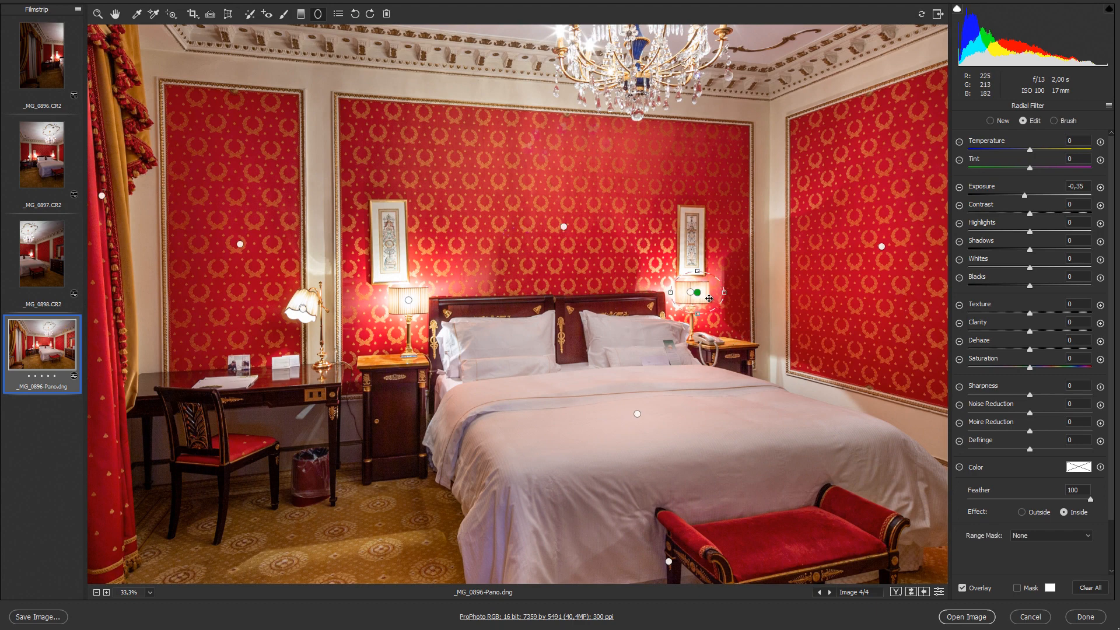
# Step: Draw a small radial filter with Exposure -1,05 over the left bedside lamp and set the right bedside lamp filter's Exposure to -1,00
pyautogui.click(419, 302)
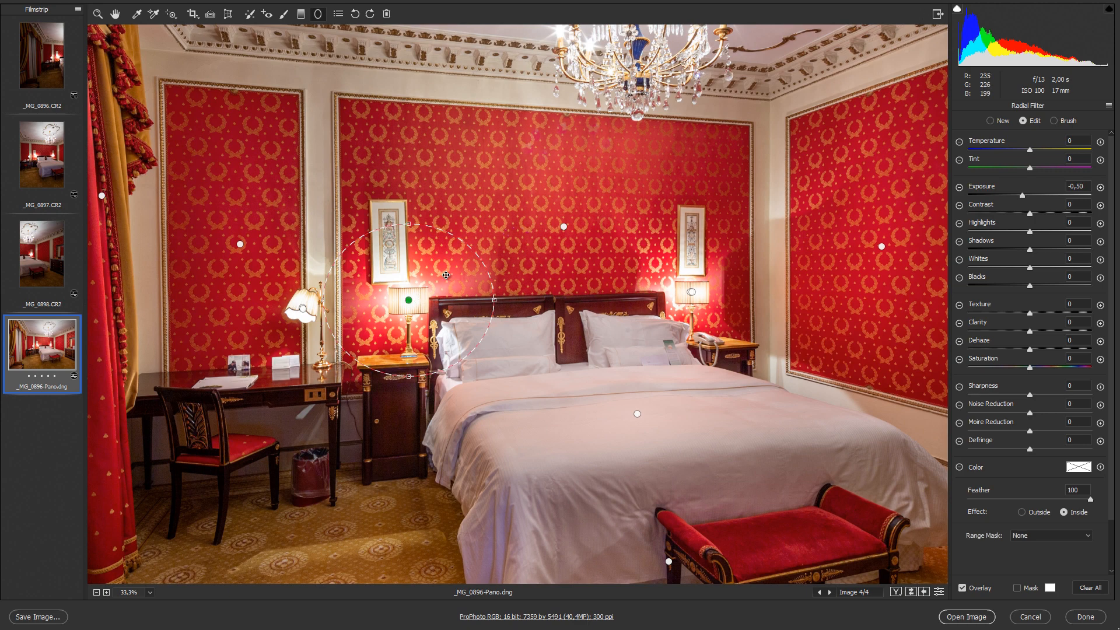
pyautogui.press('n')
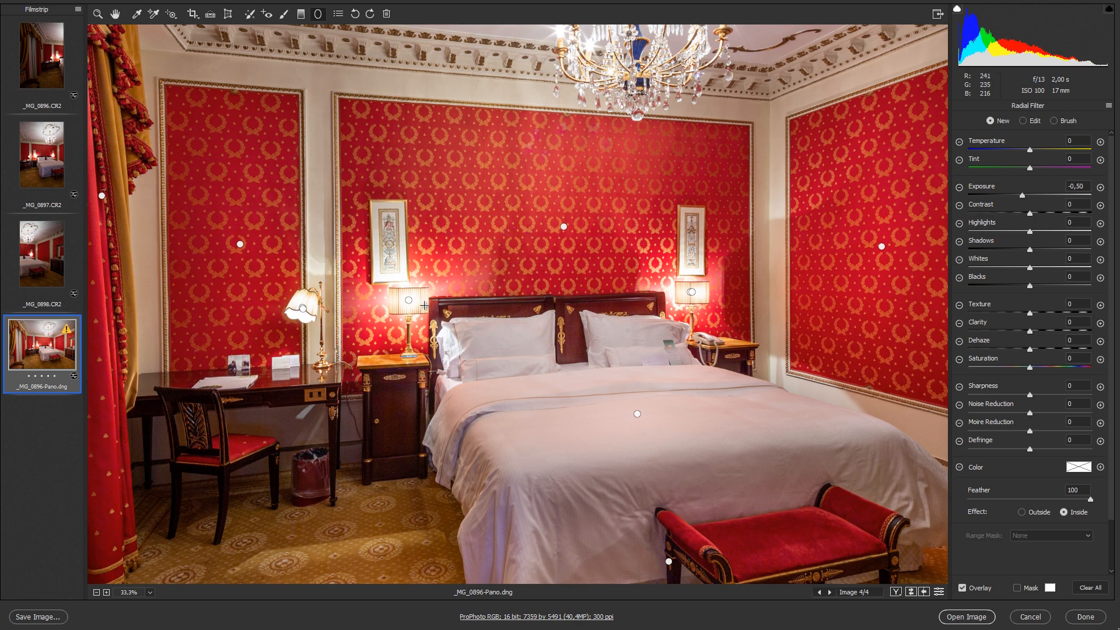
pyautogui.moveTo(420, 303)
pyautogui.mouseDown()
pyautogui.moveTo(441, 315)
pyautogui.moveTo(408, 301)
pyautogui.mouseUp()
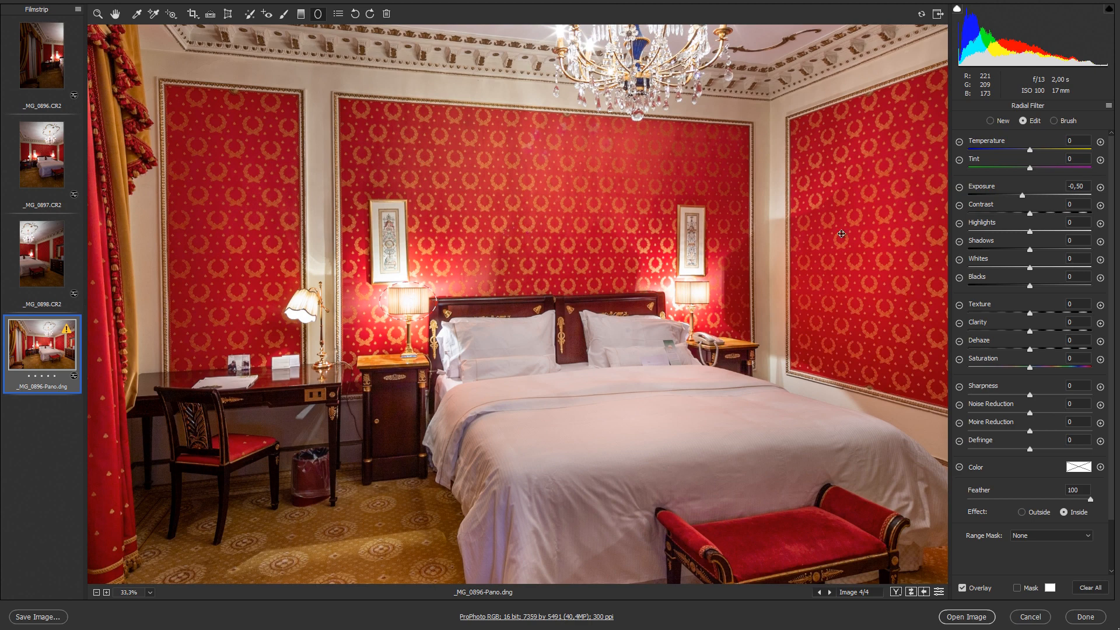
pyautogui.moveTo(1022, 197); pyautogui.dragTo(1014, 198)
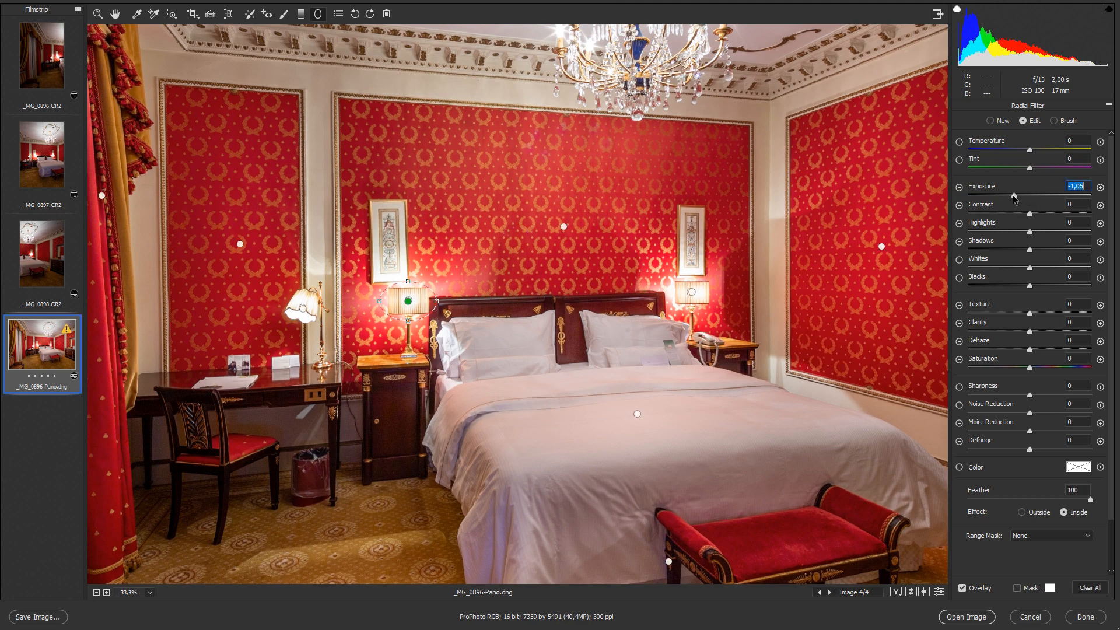
pyautogui.click(690, 292)
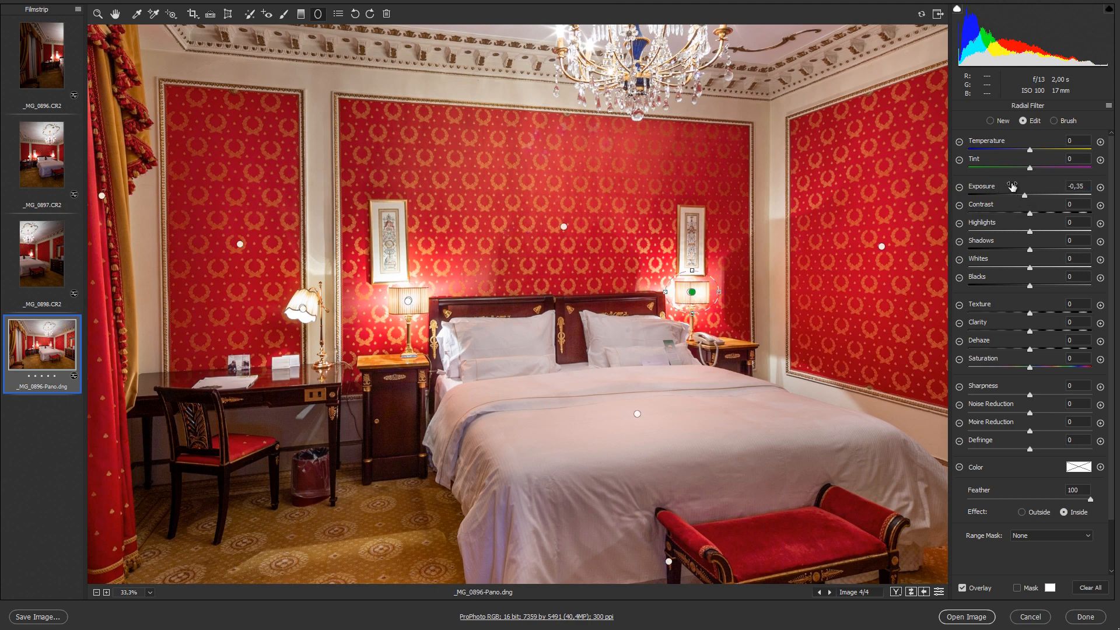
pyautogui.moveTo(1024, 197); pyautogui.dragTo(1014, 199)
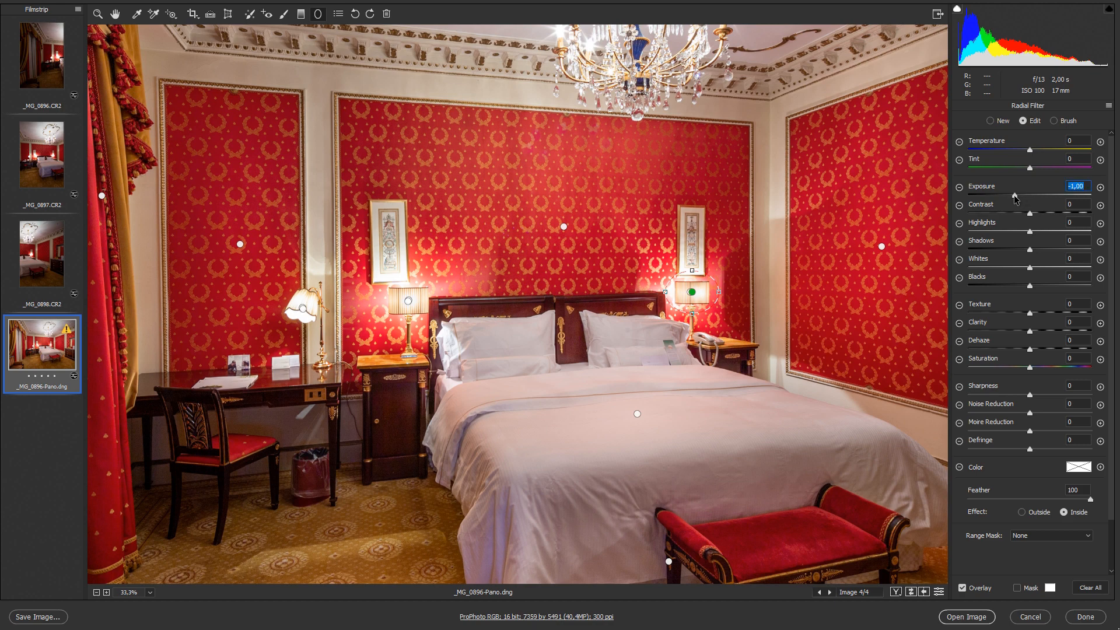
# Step: Slightly raise the Exposure of the large radial filter around the ceiling chandelier
pyautogui.moveTo(797, 164); pyautogui.dragTo(743, 447)
pyautogui.moveTo(580, 244); pyautogui.dragTo(781, 369)
pyautogui.keyDown('alt'); pyautogui.click(670, 252); pyautogui.keyUp('alt')
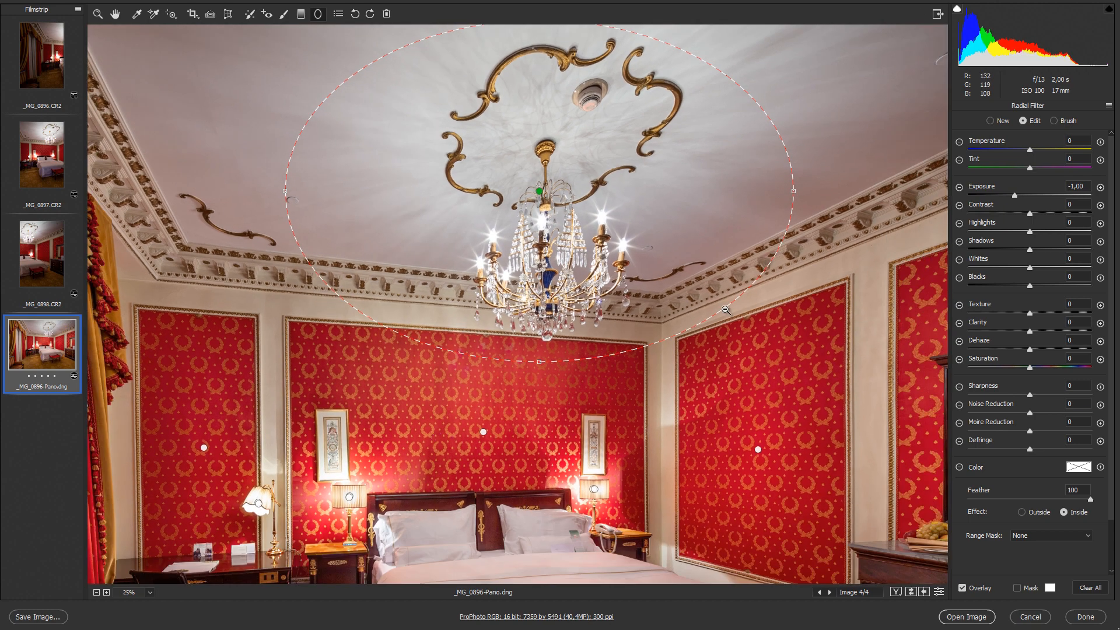
pyautogui.keyDown('alt'); pyautogui.click(665, 336); pyautogui.keyUp('alt')
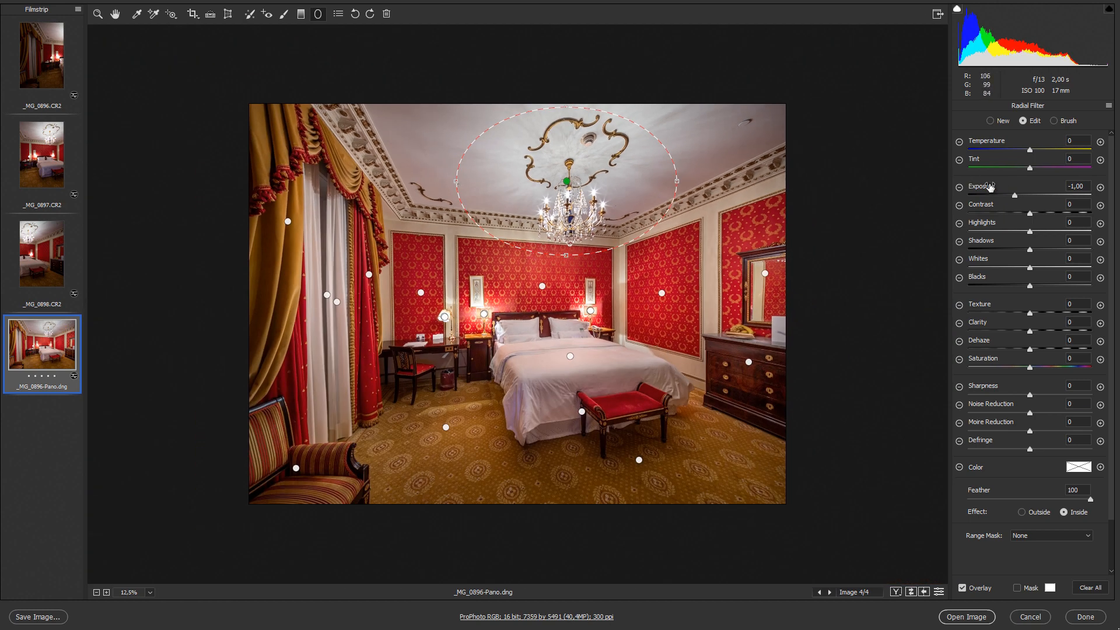
pyautogui.moveTo(1015, 198); pyautogui.dragTo(1018, 198)
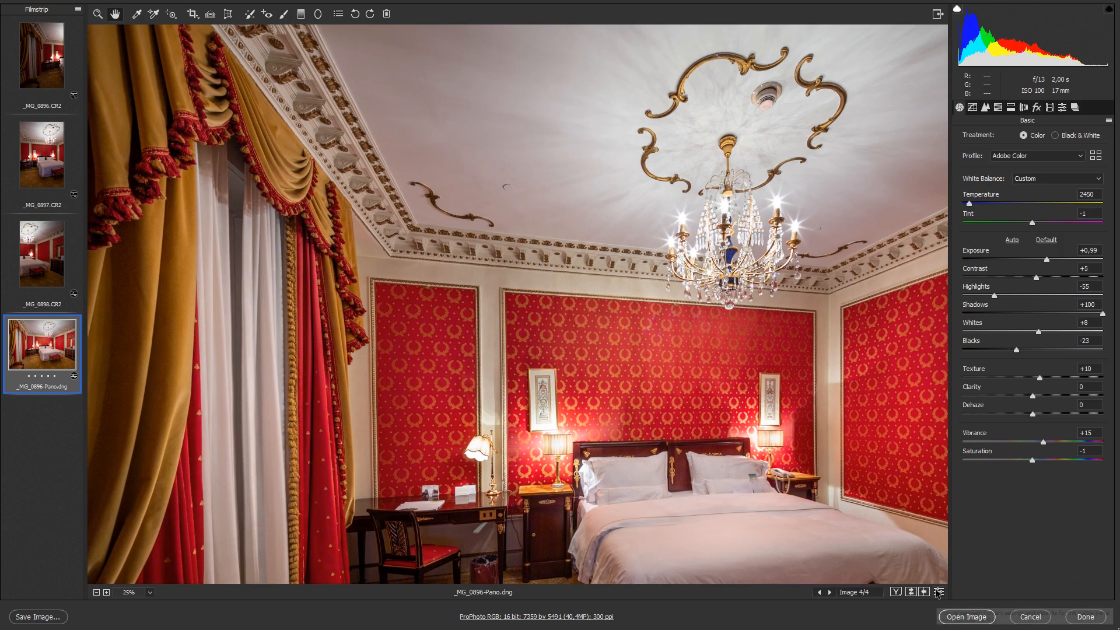
# Step: Compare the whole panorama with its current settings against the default settings
pyautogui.hotkey('ctrl', '0')
pyautogui.click(939, 592)
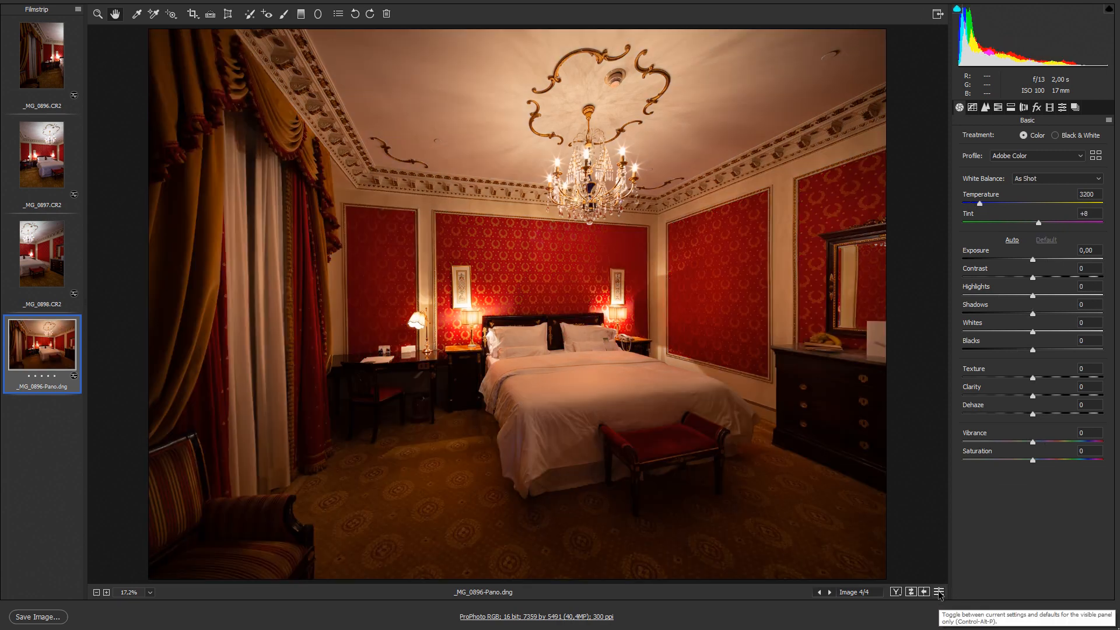
pyautogui.click(939, 591)
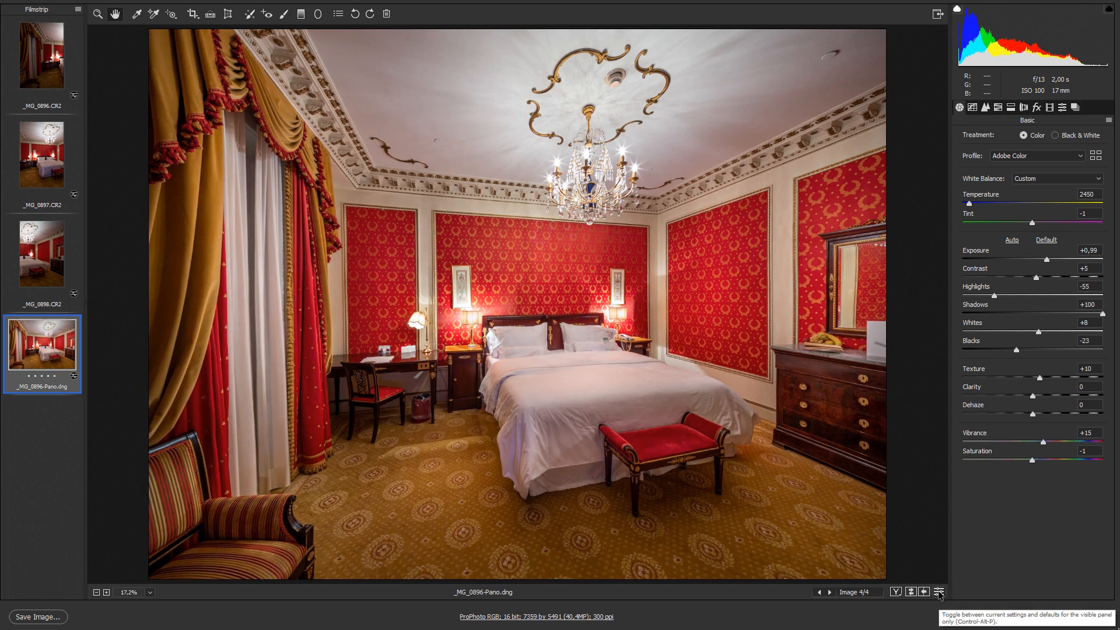
pyautogui.click(939, 592)
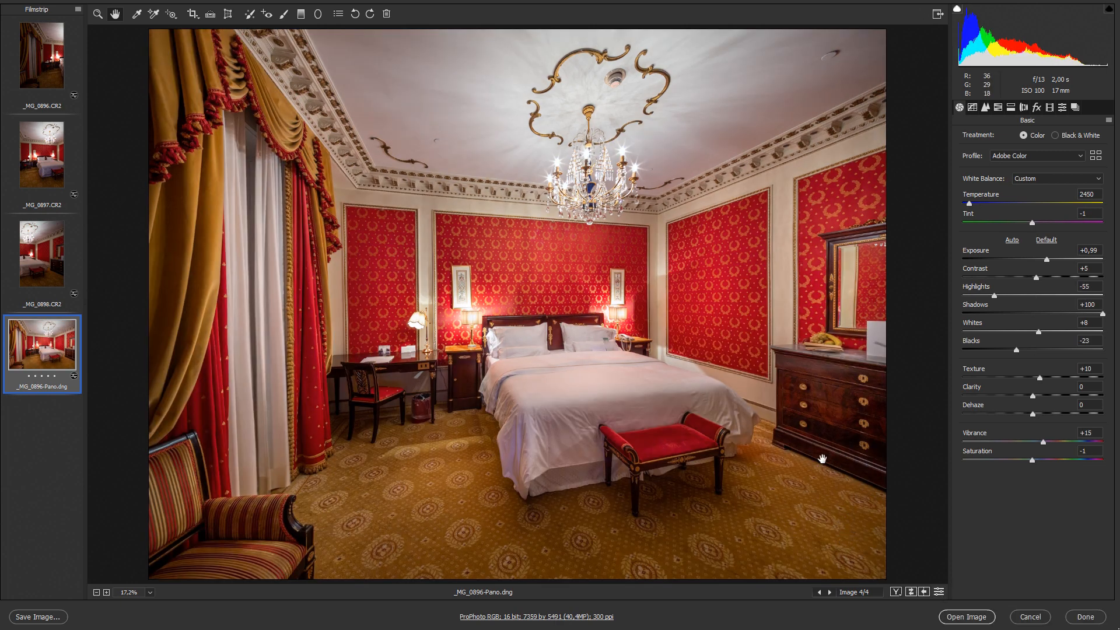
# Step: Try to smooth the bedspread's wrinkles with an Adjustment Brush stroke at Texture -78 and Clarity -80, and undo the stroke
pyautogui.keyDown('ctrl'); pyautogui.click(653, 441); pyautogui.keyUp('ctrl')
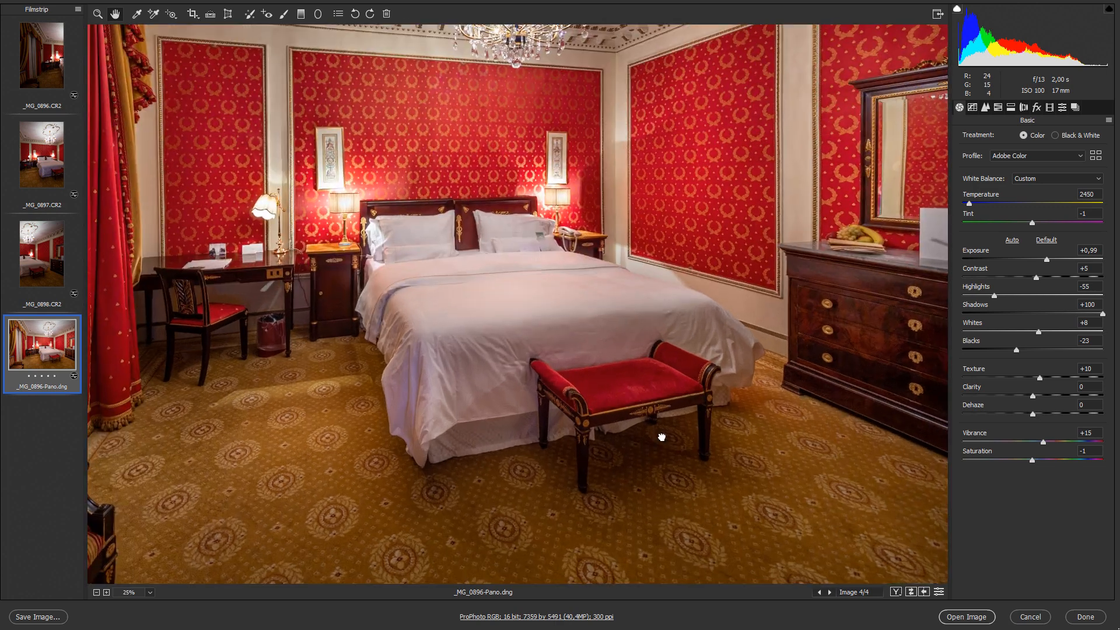
pyautogui.keyDown('ctrl'); pyautogui.click(662, 436); pyautogui.keyUp('ctrl')
pyautogui.keyDown('ctrl'); pyautogui.click(458, 320); pyautogui.keyUp('ctrl')
pyautogui.moveTo(412, 286); pyautogui.dragTo(524, 403)
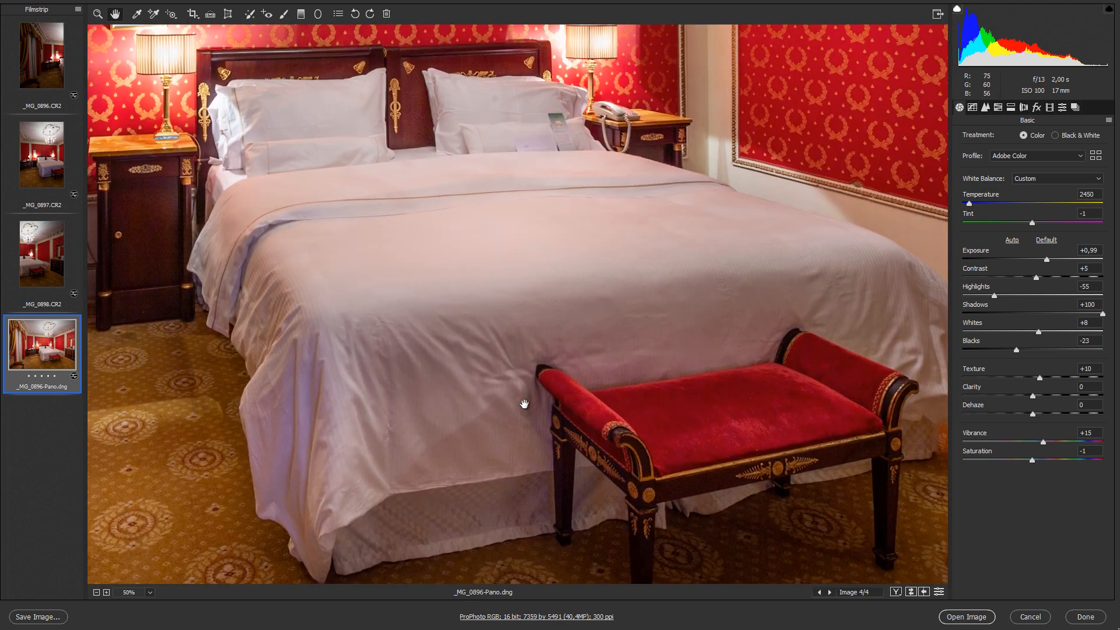
pyautogui.moveTo(557, 312); pyautogui.dragTo(554, 283)
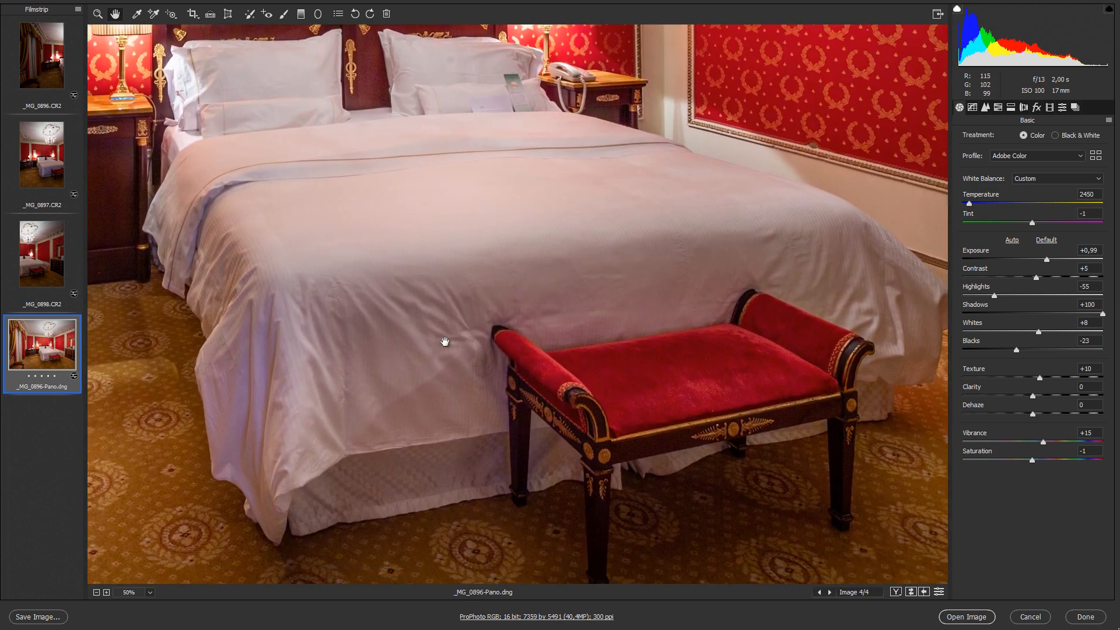
pyautogui.click(284, 13)
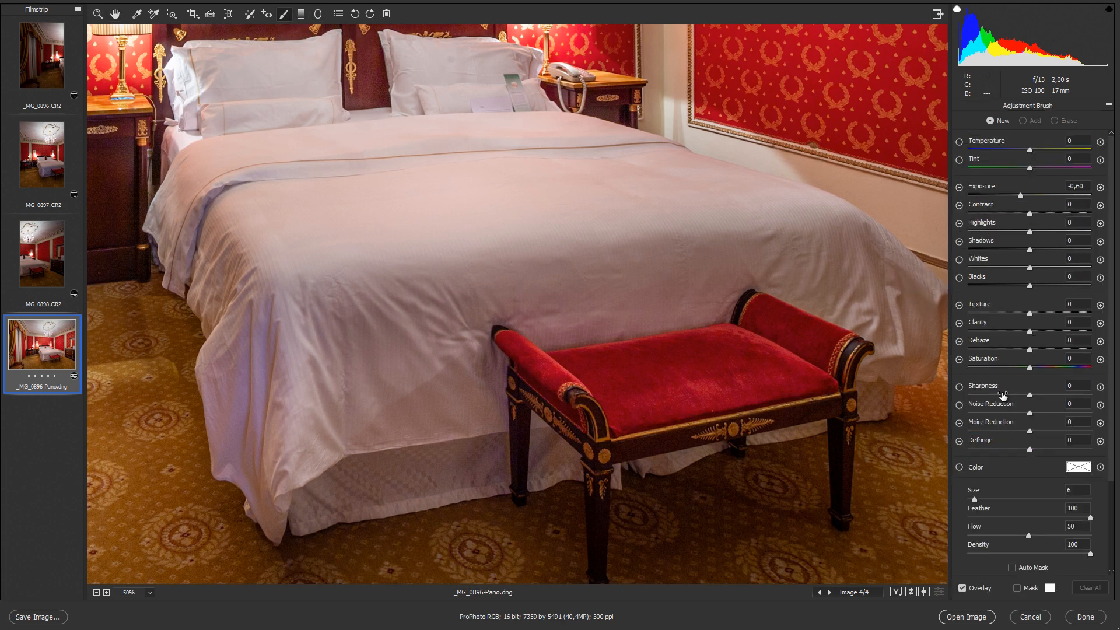
pyautogui.click(990, 331)
pyautogui.moveTo(985, 330); pyautogui.dragTo(981, 331)
pyautogui.click(982, 313)
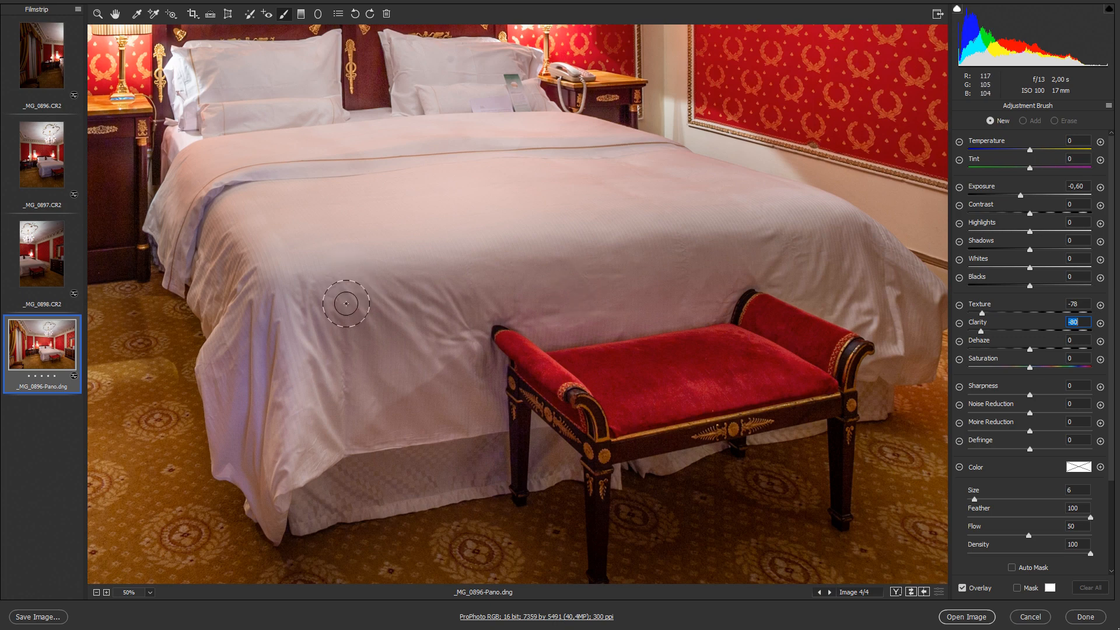
pyautogui.moveTo(347, 304)
pyautogui.mouseDown()
pyautogui.moveTo(474, 297)
pyautogui.moveTo(392, 325)
pyautogui.moveTo(473, 305)
pyautogui.mouseUp()
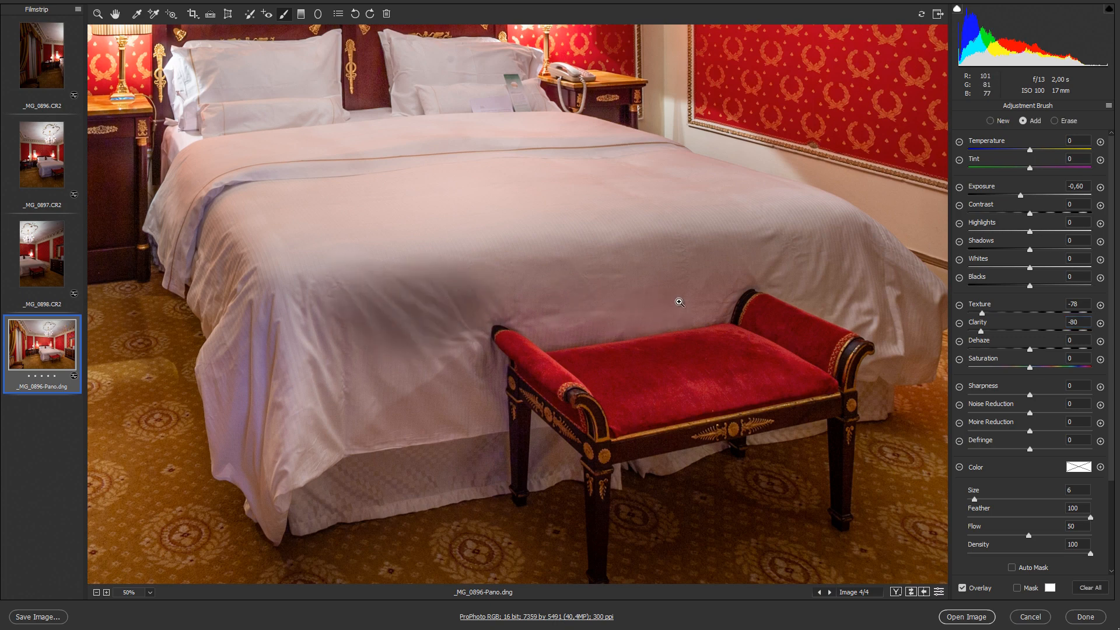
pyautogui.hotkey('ctrl', 'z')
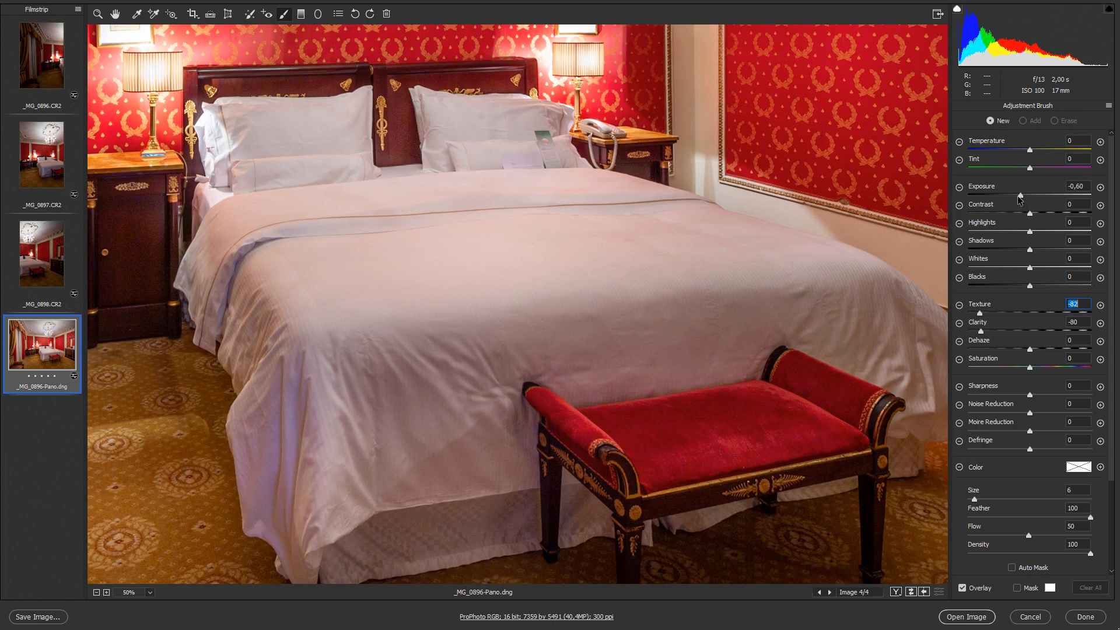
# Step: Reset the Adjustment Brush, set Texture to -78 and Clarity to -76, and brush over the bedspread
pyautogui.click(960, 307)
pyautogui.click(991, 331)
pyautogui.click(982, 314)
pyautogui.moveTo(471, 376)
pyautogui.mouseDown()
pyautogui.moveTo(486, 353)
pyautogui.moveTo(441, 376)
pyautogui.moveTo(518, 347)
pyautogui.moveTo(442, 375)
pyautogui.moveTo(548, 350)
pyautogui.moveTo(488, 351)
pyautogui.moveTo(459, 419)
pyautogui.moveTo(426, 371)
pyautogui.moveTo(359, 364)
pyautogui.moveTo(376, 375)
pyautogui.moveTo(370, 441)
pyautogui.moveTo(356, 373)
pyautogui.moveTo(359, 462)
pyautogui.moveTo(476, 412)
pyautogui.moveTo(818, 312)
pyautogui.moveTo(901, 365)
pyautogui.moveTo(883, 307)
pyautogui.moveTo(919, 380)
pyautogui.moveTo(892, 312)
pyautogui.moveTo(857, 304)
pyautogui.moveTo(258, 326)
pyautogui.moveTo(257, 303)
pyautogui.moveTo(275, 417)
pyautogui.moveTo(308, 360)
pyautogui.moveTo(289, 458)
pyautogui.moveTo(330, 467)
pyautogui.moveTo(319, 484)
pyautogui.moveTo(454, 381)
pyautogui.moveTo(444, 399)
pyautogui.moveTo(300, 455)
pyautogui.moveTo(249, 364)
pyautogui.moveTo(242, 317)
pyautogui.moveTo(265, 289)
pyautogui.moveTo(317, 447)
pyautogui.moveTo(409, 384)
pyautogui.moveTo(476, 365)
pyautogui.moveTo(495, 431)
pyautogui.moveTo(329, 472)
pyautogui.moveTo(433, 442)
pyautogui.moveTo(586, 366)
pyautogui.moveTo(571, 374)
pyautogui.moveTo(719, 364)
pyautogui.moveTo(776, 301)
pyautogui.moveTo(635, 341)
pyautogui.mouseUp()
# Step: Smooth the creases on the left pillows with the Adjustment Brush, reducing its size to 4 for the small front pillow
pyautogui.keyDown('ctrl'); pyautogui.click(420, 215); pyautogui.keyUp('ctrl')
pyautogui.keyDown('ctrl'); pyautogui.click(452, 251); pyautogui.keyUp('ctrl')
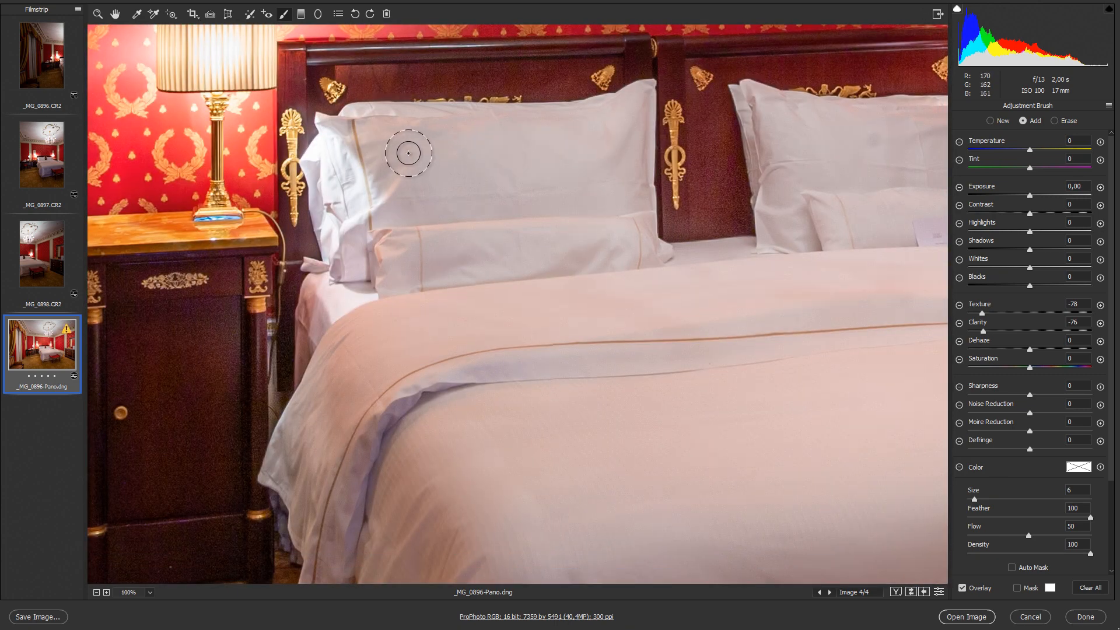
pyautogui.moveTo(408, 153)
pyautogui.mouseDown()
pyautogui.moveTo(463, 145)
pyautogui.moveTo(402, 153)
pyautogui.moveTo(410, 189)
pyautogui.moveTo(466, 199)
pyautogui.moveTo(557, 191)
pyautogui.moveTo(483, 245)
pyautogui.mouseUp()
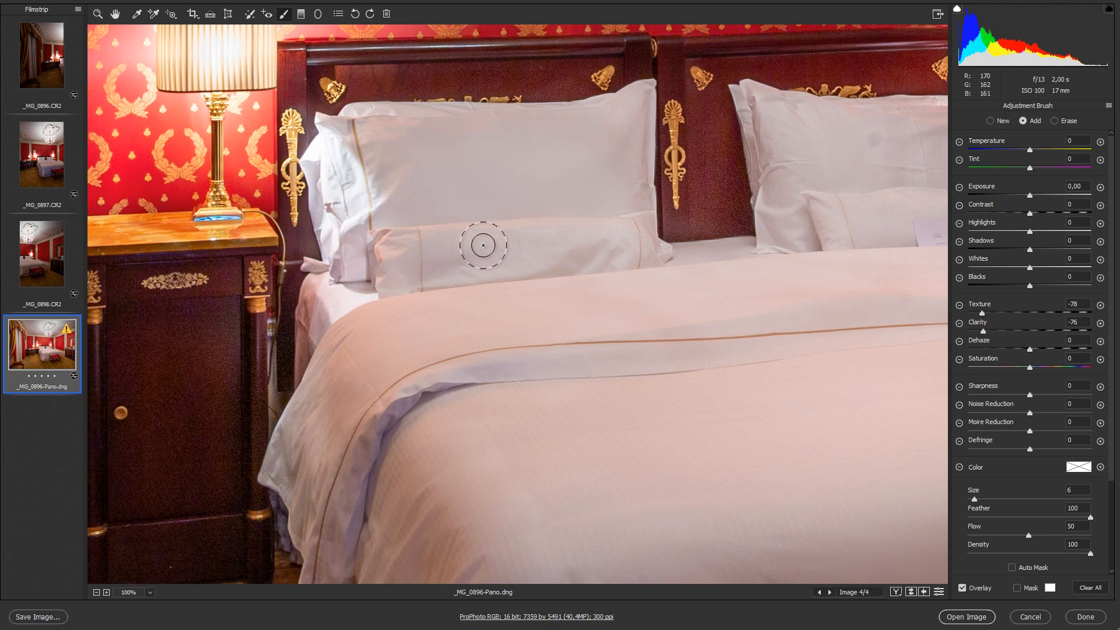
pyautogui.press('[')
pyautogui.press('[')
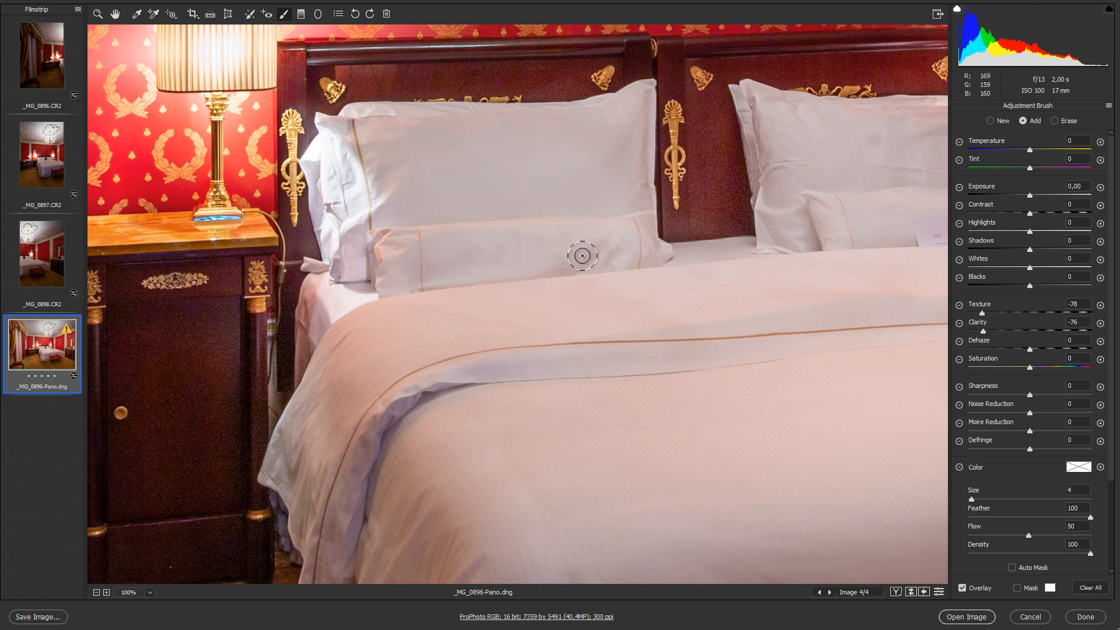
pyautogui.moveTo(582, 255)
pyautogui.mouseDown()
pyautogui.moveTo(595, 245)
pyautogui.moveTo(475, 255)
pyautogui.moveTo(533, 255)
pyautogui.moveTo(355, 181)
pyautogui.moveTo(338, 140)
pyautogui.moveTo(355, 233)
pyautogui.moveTo(413, 243)
pyautogui.mouseUp()
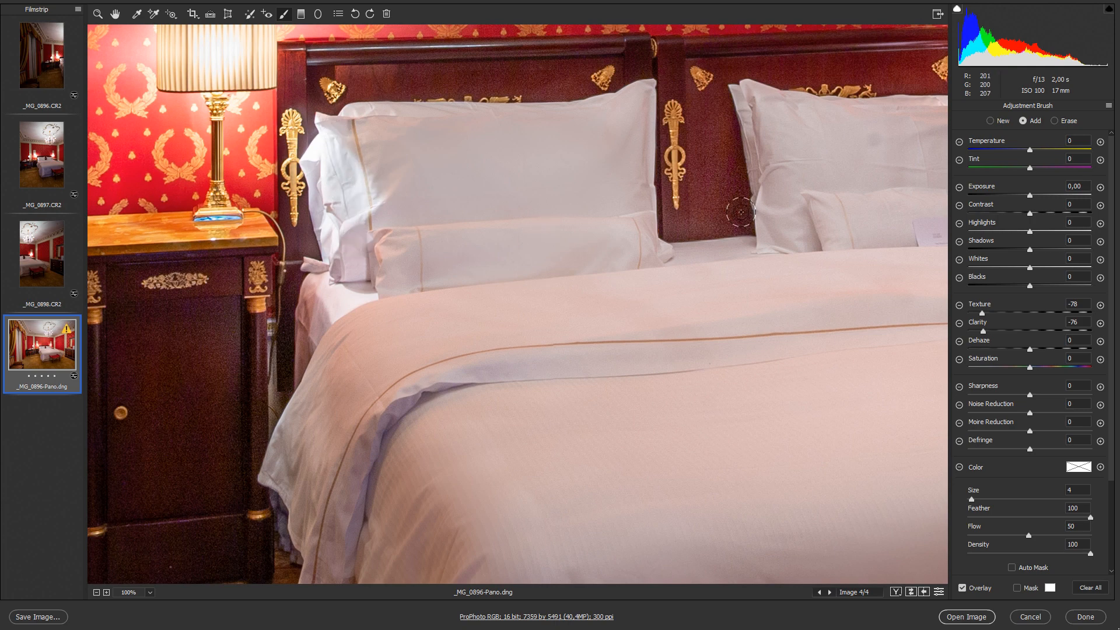
# Step: Enlarge the Adjustment Brush to size 13 for the right side of the bedspread
pyautogui.moveTo(803, 307); pyautogui.dragTo(476, 325)
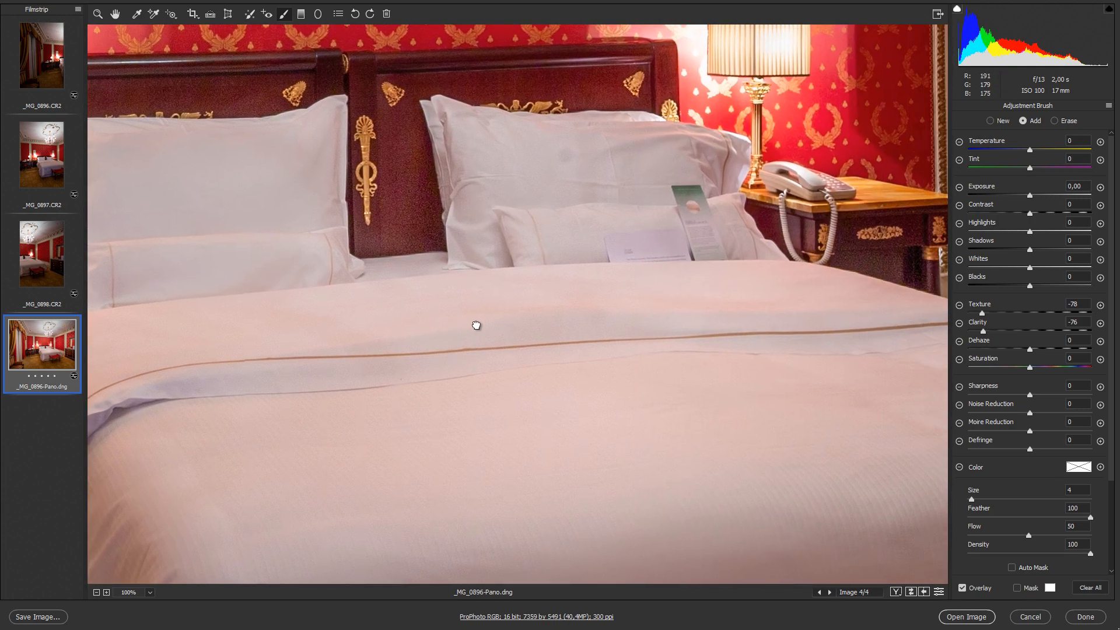
pyautogui.moveTo(762, 420); pyautogui.dragTo(359, 350)
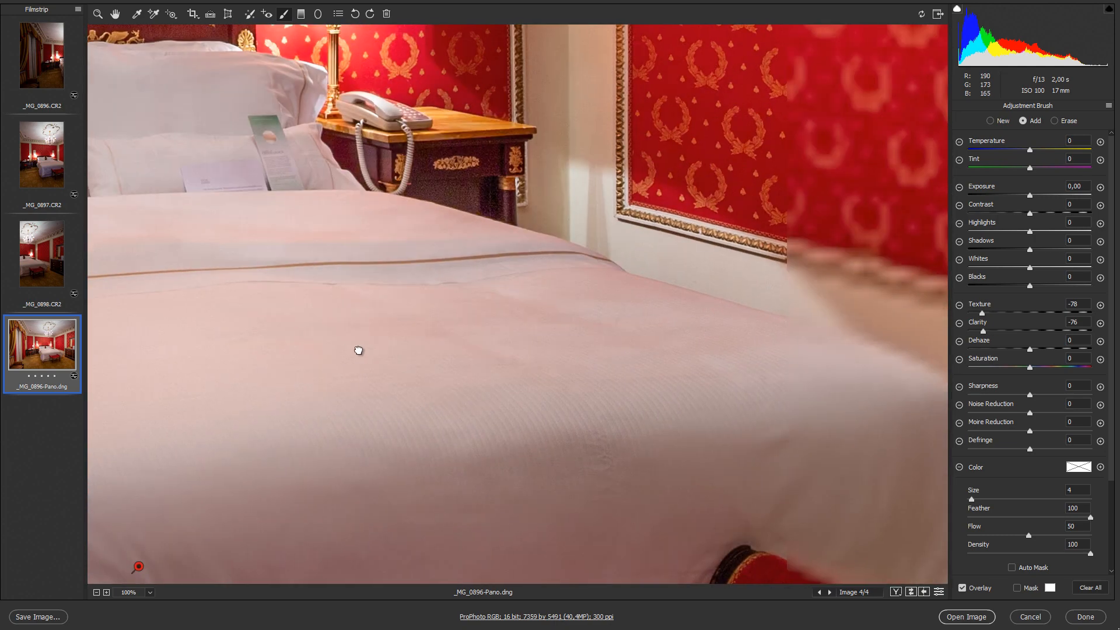
pyautogui.moveTo(733, 395); pyautogui.dragTo(640, 372)
pyautogui.press(']')
pyautogui.press(']')
pyautogui.press(']')
pyautogui.press(']')
pyautogui.press(']')
pyautogui.press(']')
pyautogui.press(']')
pyautogui.press(']')
pyautogui.press(']')
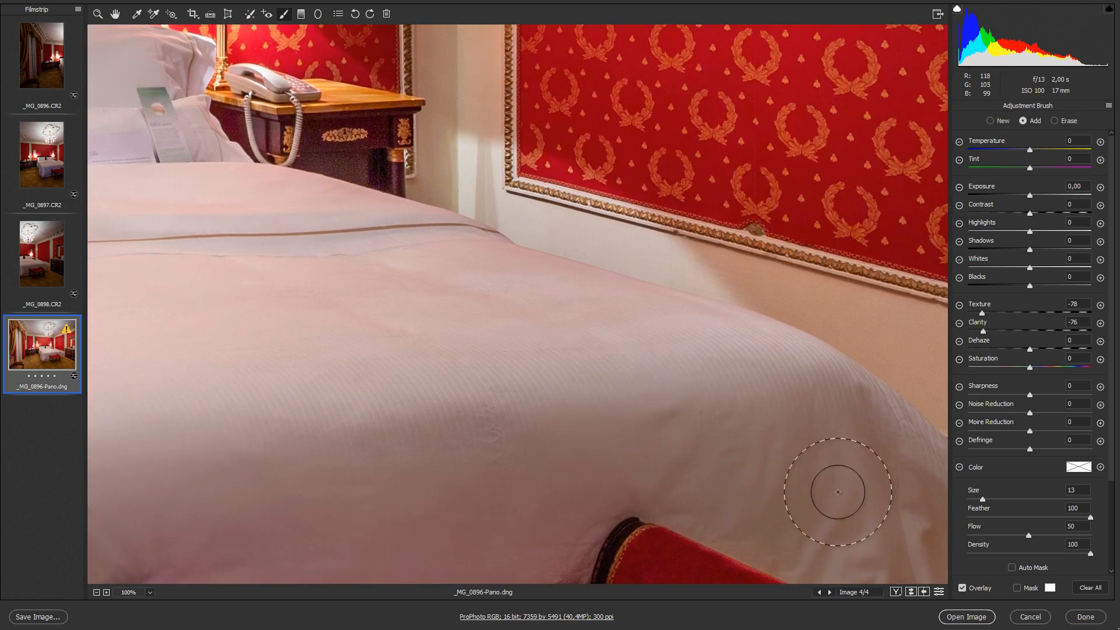
pyautogui.moveTo(795, 463); pyautogui.dragTo(365, 187)
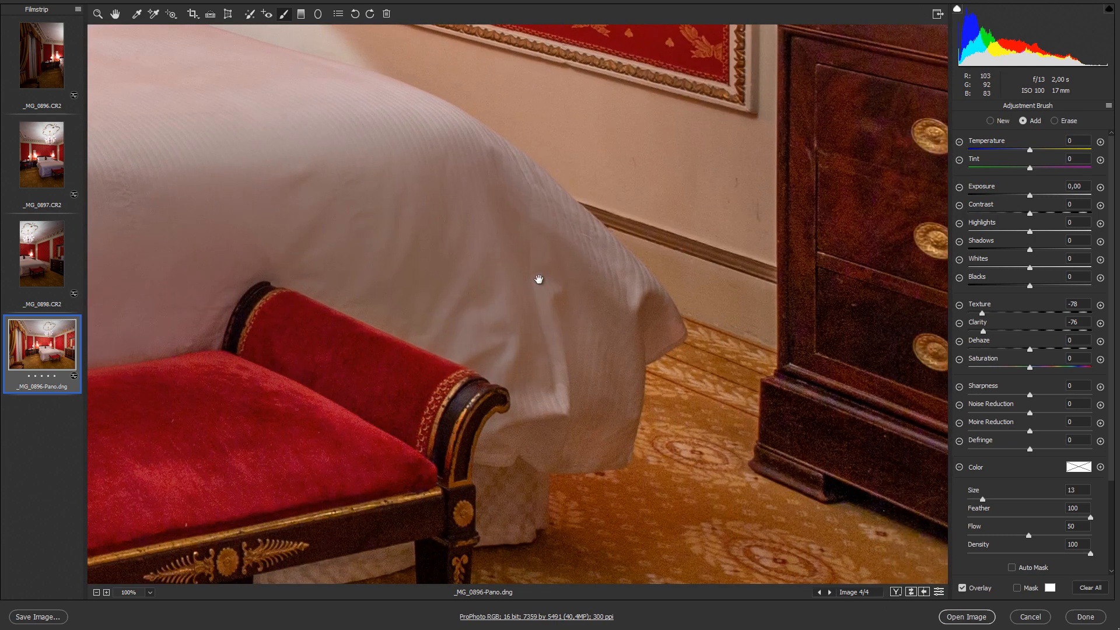
# Step: Reselect the bedspread's brush adjustment and set its Texture to -97 and Clarity to -100
pyautogui.keyDown('ctrl'); pyautogui.keyDown('alt'); pyautogui.click(610, 329); pyautogui.keyUp('alt'); pyautogui.keyUp('ctrl')
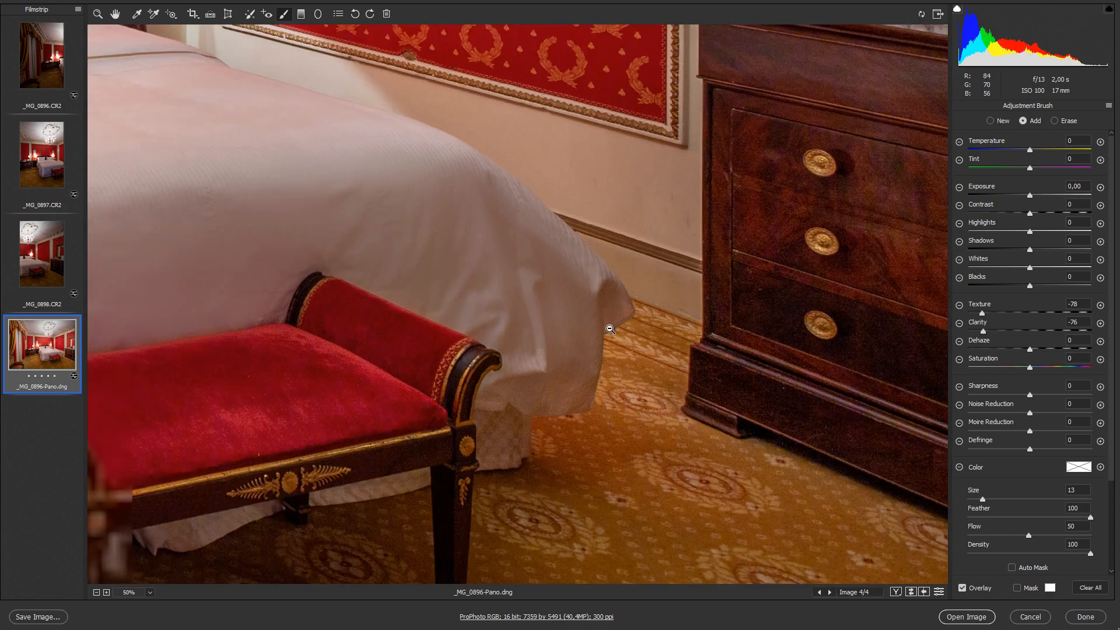
pyautogui.keyDown('ctrl'); pyautogui.keyDown('alt'); pyautogui.click(610, 329); pyautogui.keyUp('alt'); pyautogui.keyUp('ctrl')
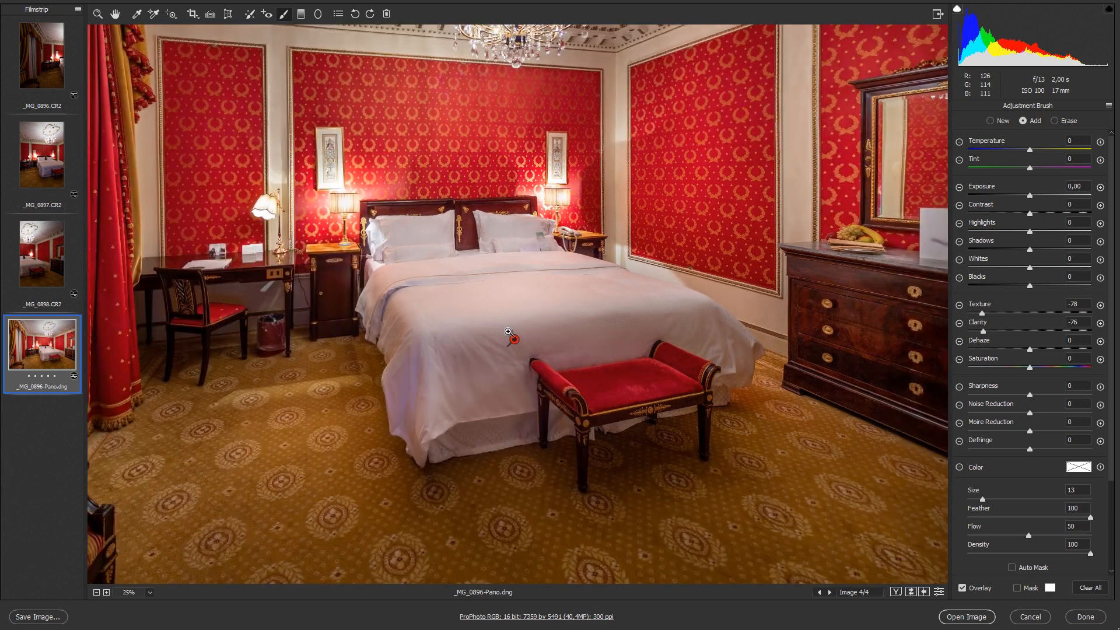
pyautogui.hotkey('ctrl', '0')
pyautogui.press('h')
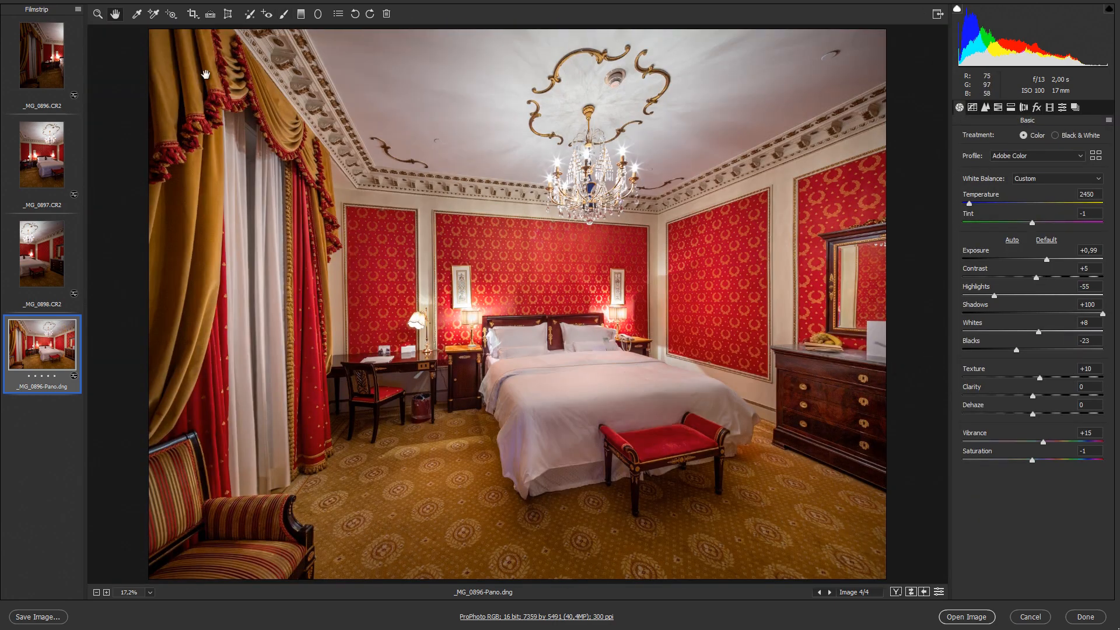
pyautogui.click(284, 14)
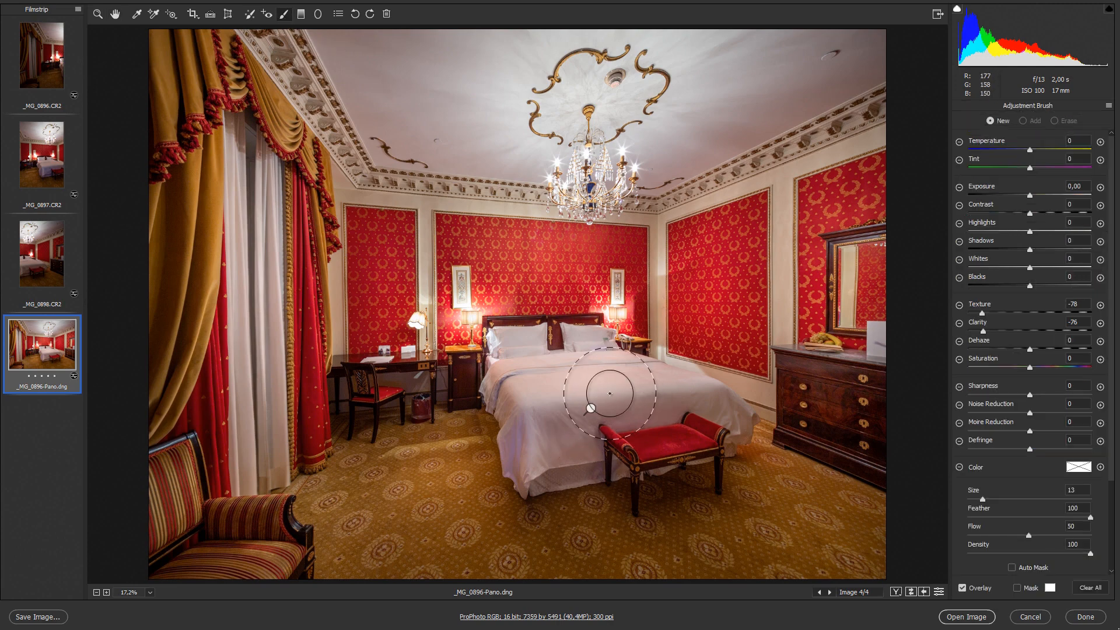
pyautogui.click(591, 409)
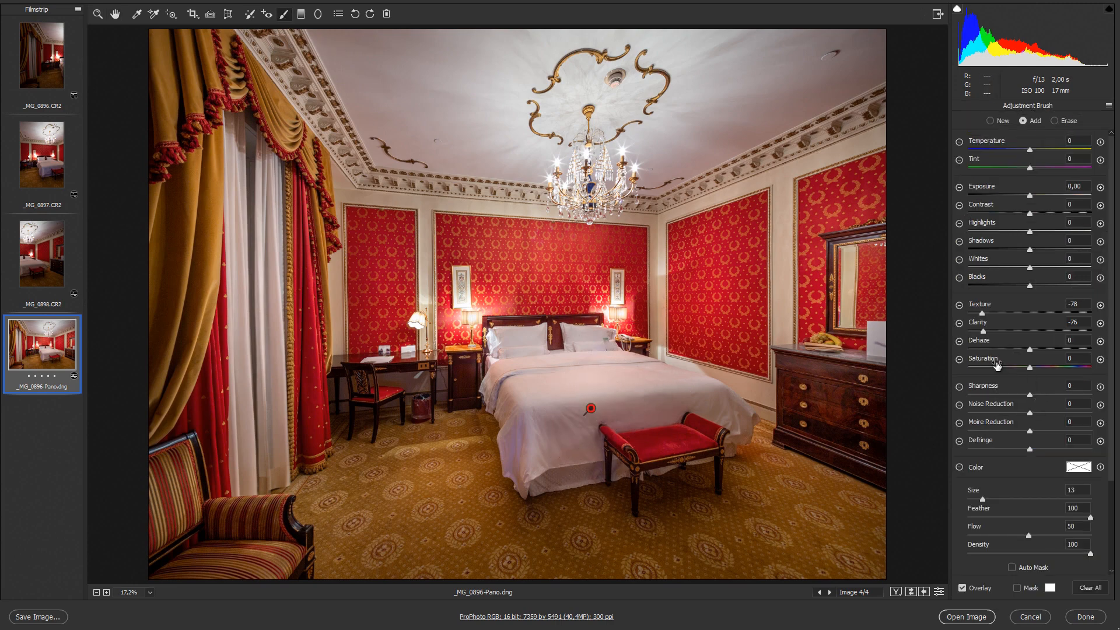
pyautogui.moveTo(983, 314); pyautogui.dragTo(968, 332)
# Step: Try Dehaze -99 on the bedspread's brush adjustment and undo it
pyautogui.moveTo(1029, 350); pyautogui.dragTo(969, 348)
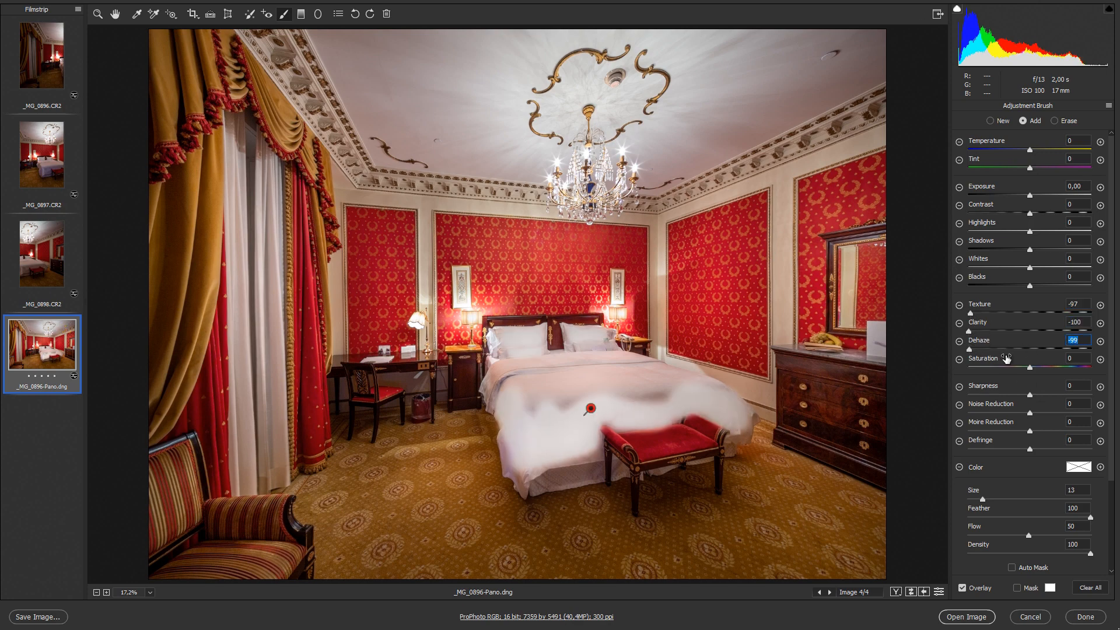
pyautogui.hotkey('ctrl', 'z')
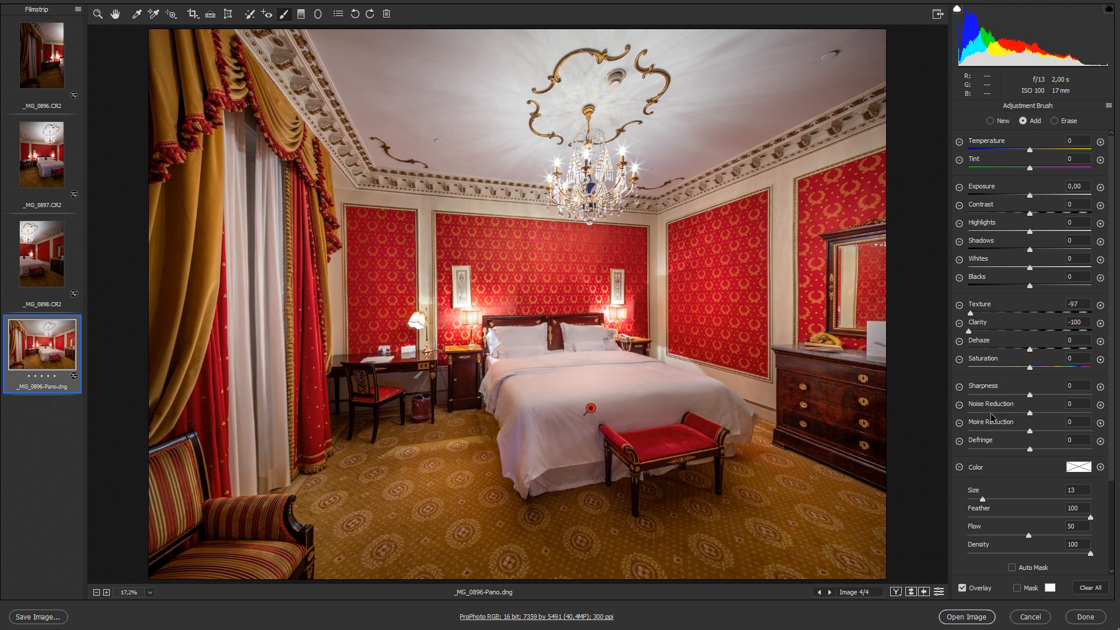
# Step: Set Noise Reduction to +40 and Sharpness to -90 on the bedspread's brush adjustment
pyautogui.moveTo(1037, 416); pyautogui.dragTo(975, 396)
# Step: Select the dresser's radial filter, raise its Noise Reduction, and inspect the dresser at 100%
pyautogui.click(318, 15)
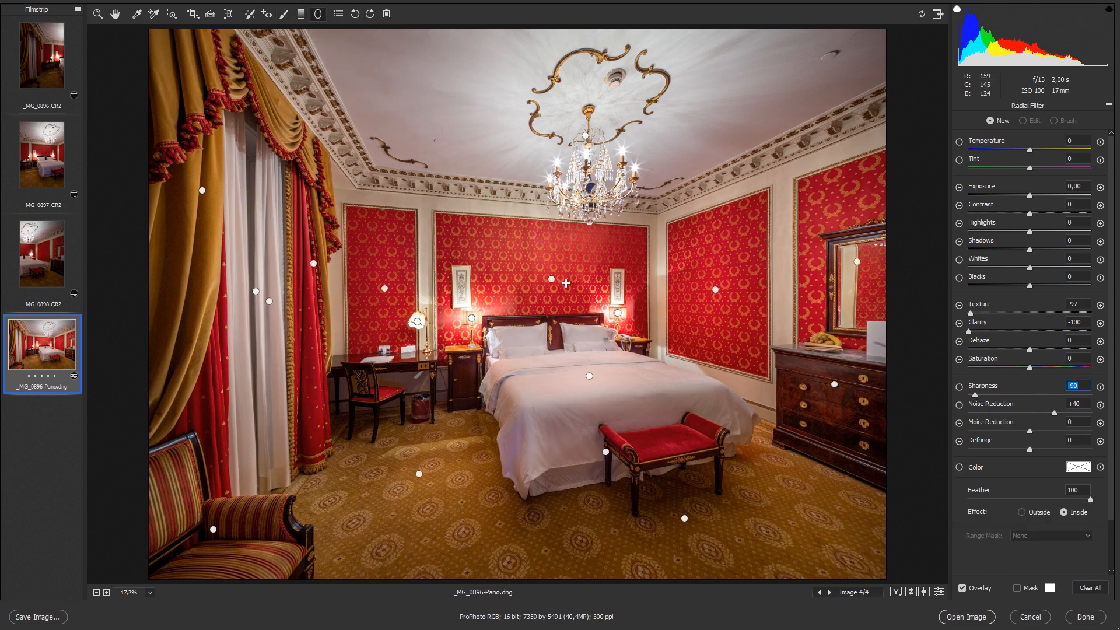
pyautogui.moveTo(551, 282)
pyautogui.click(834, 384)
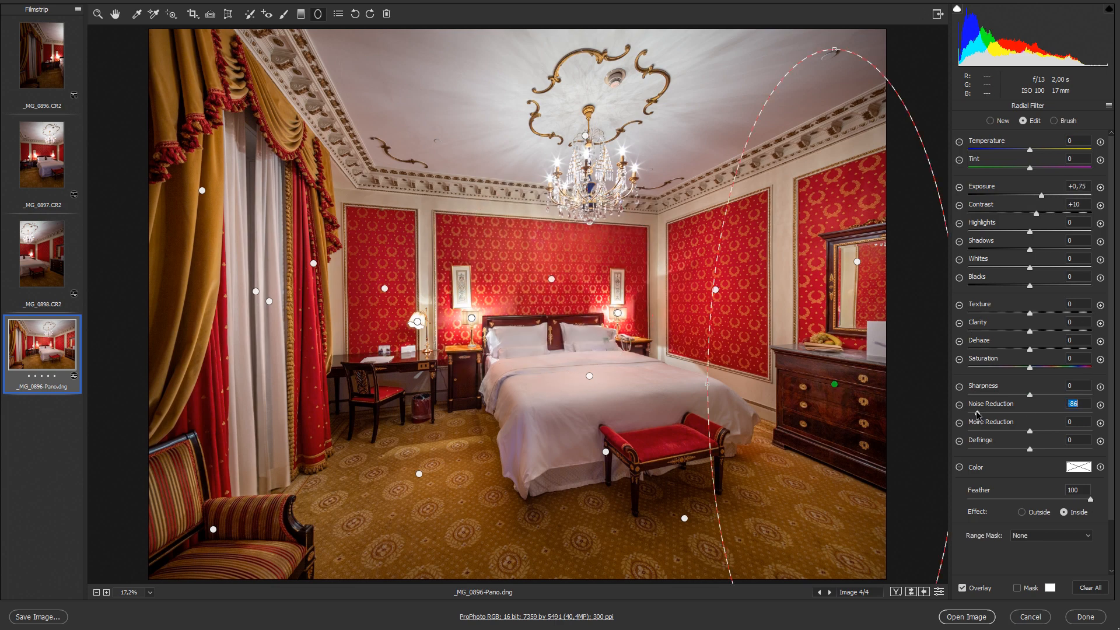
pyautogui.moveTo(977, 415); pyautogui.dragTo(1037, 415)
pyautogui.doubleClick(98, 16)
pyautogui.click(114, 13)
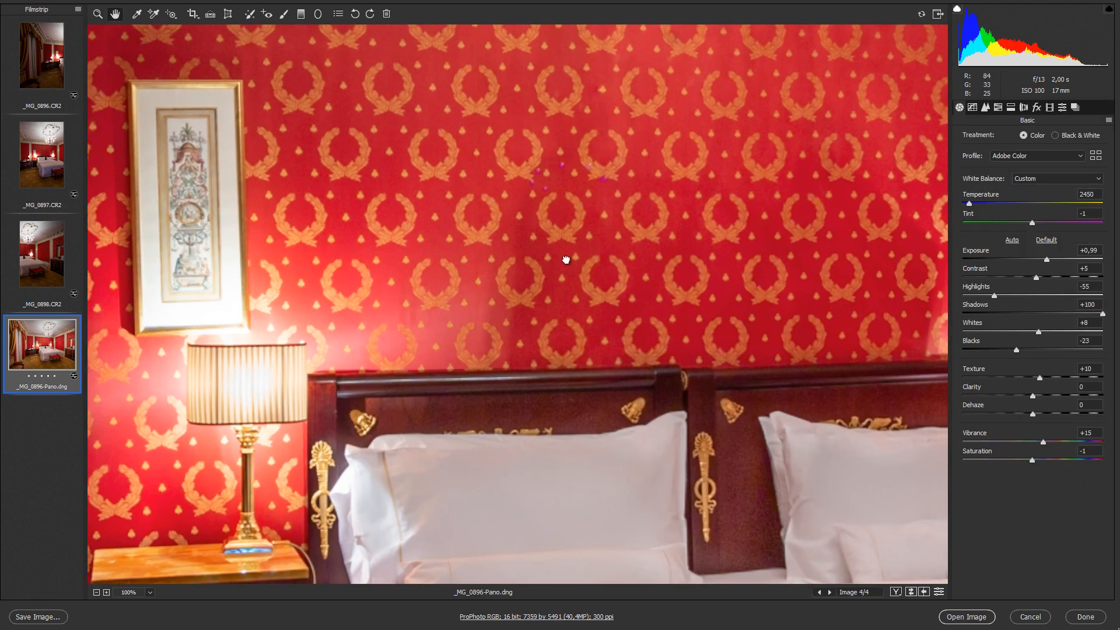
pyautogui.moveTo(873, 451); pyautogui.dragTo(228, 332)
pyautogui.moveTo(910, 444); pyautogui.dragTo(487, 370)
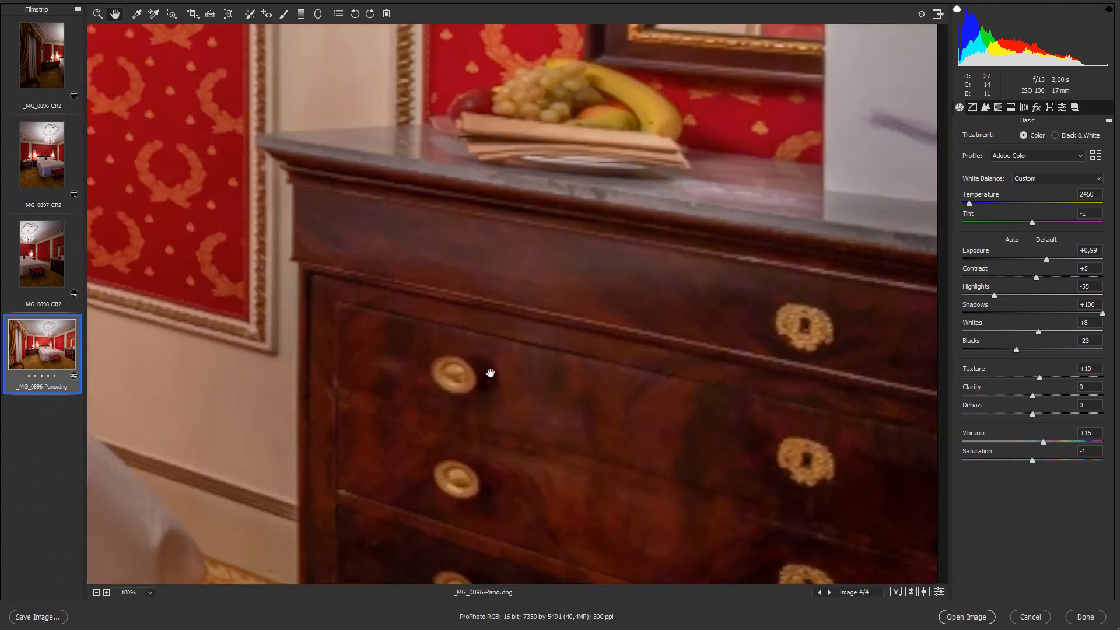
# Step: Set Noise Reduction to +39 and reset Sharpness to 0 on the dresser's radial filter, and return to the full view
pyautogui.click(318, 14)
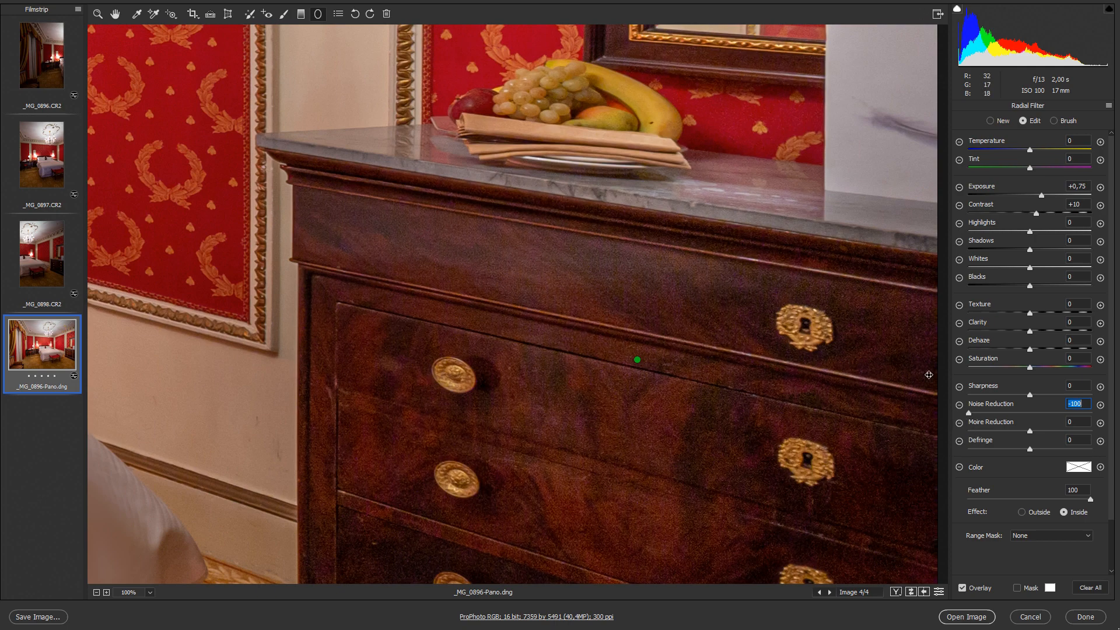
pyautogui.moveTo(968, 411); pyautogui.dragTo(1016, 396)
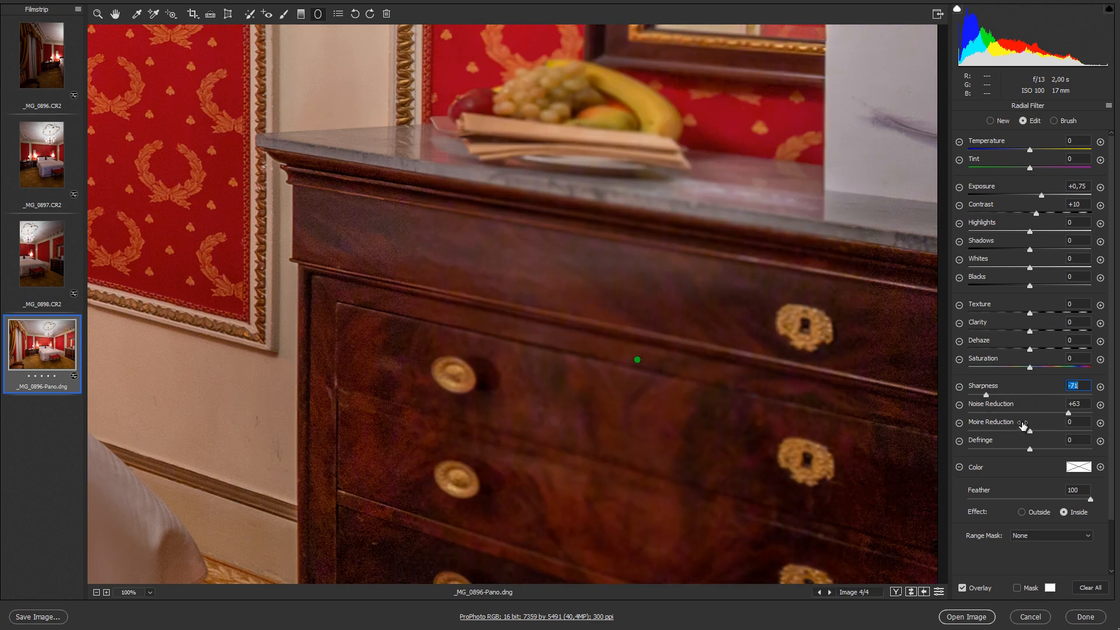
pyautogui.doubleClick(985, 394)
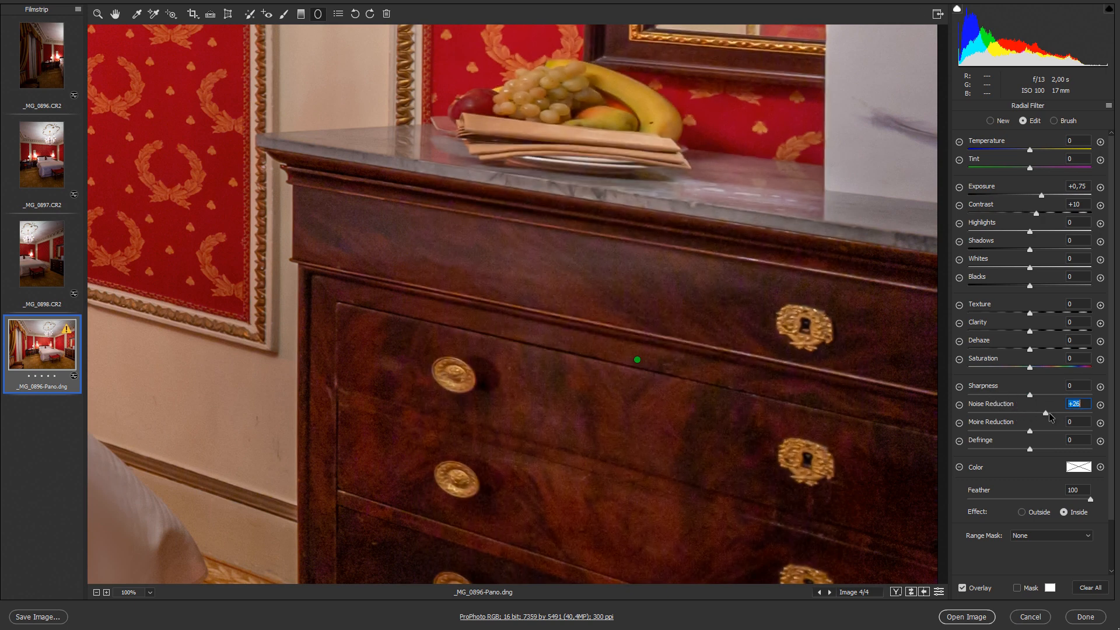
pyautogui.moveTo(1049, 412); pyautogui.dragTo(1056, 413)
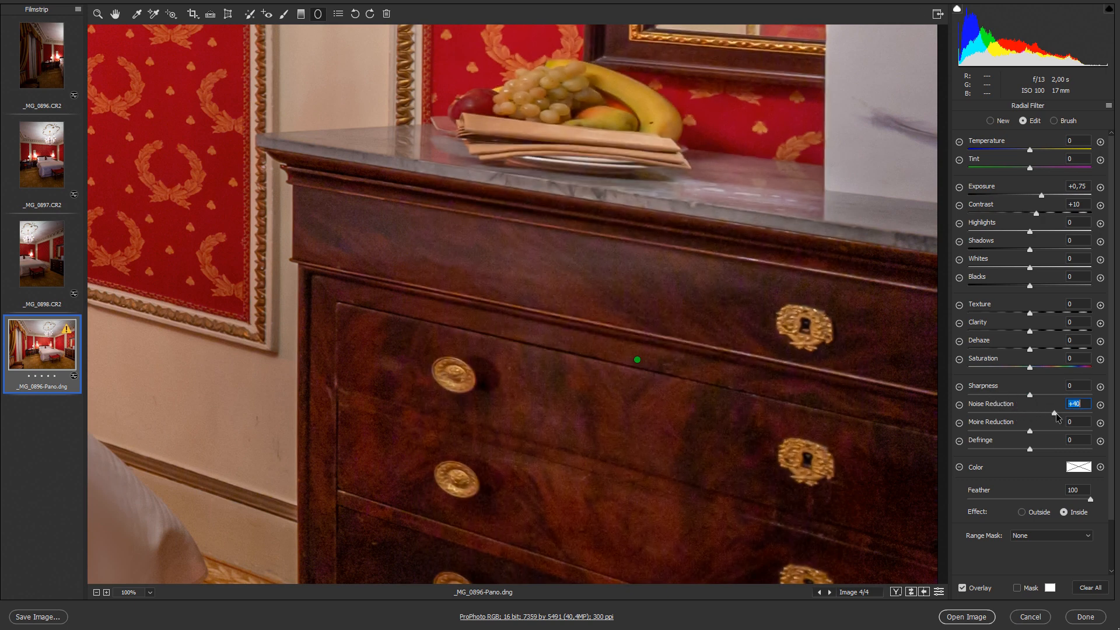
pyautogui.doubleClick(115, 13)
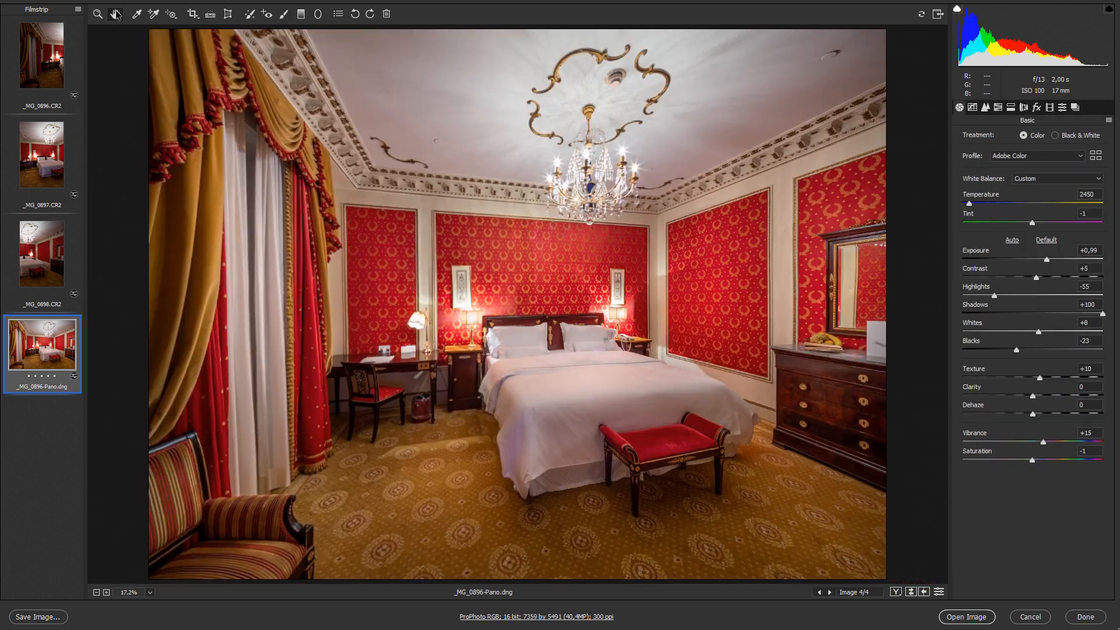
# Step: Raise Noise Reduction on the radial filters over the white window curtain and the foreground carpet
pyautogui.click(317, 13)
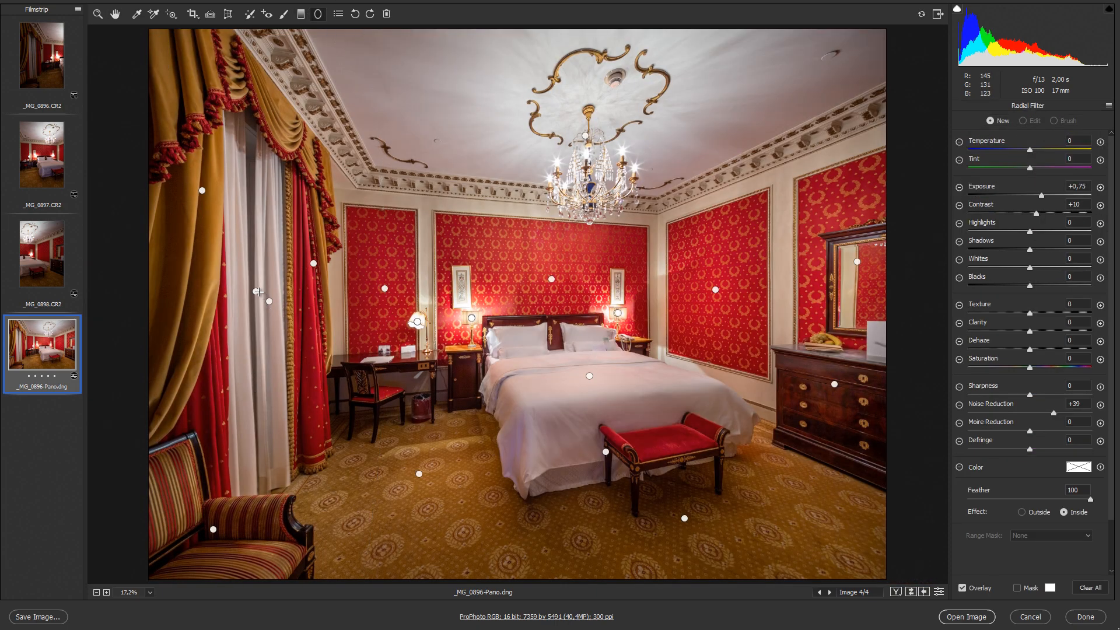
pyautogui.click(269, 300)
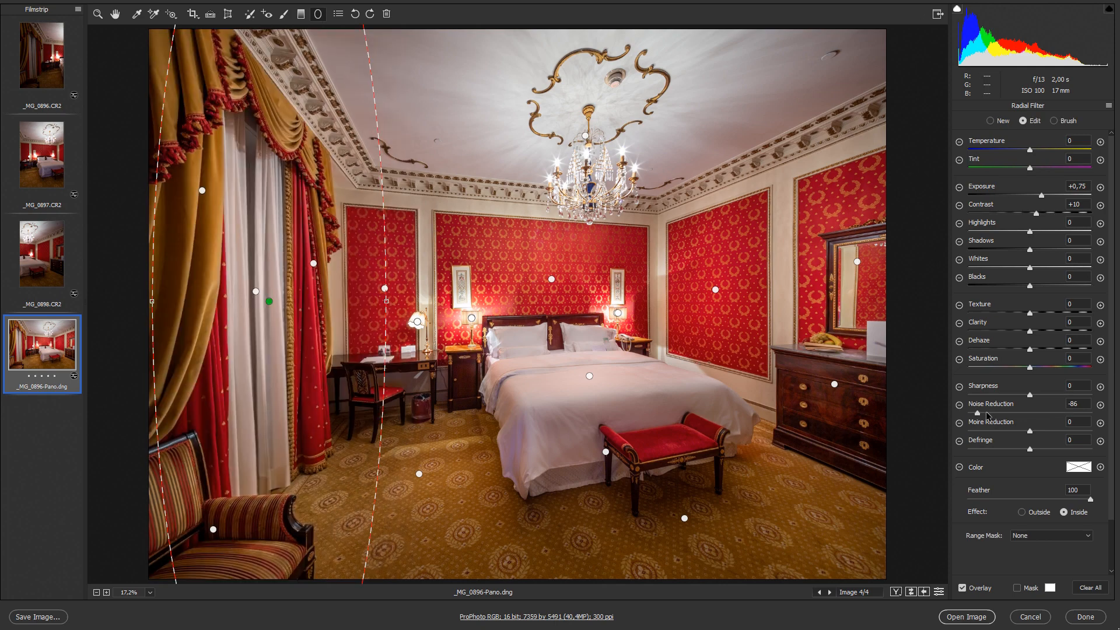
pyautogui.moveTo(988, 416); pyautogui.dragTo(1048, 416)
pyautogui.moveTo(685, 517)
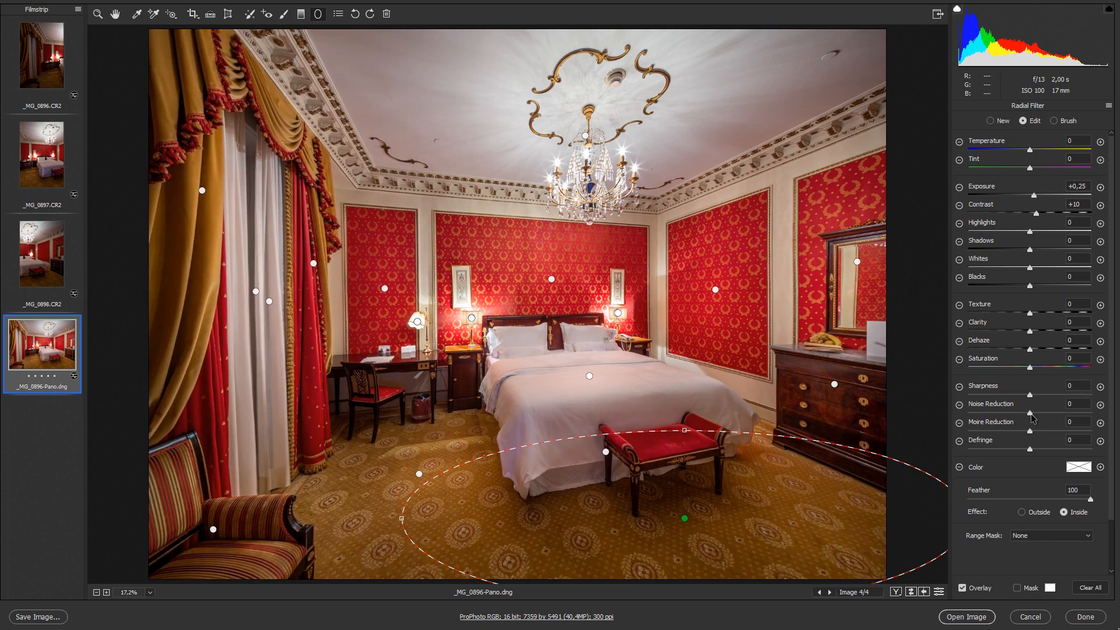
pyautogui.moveTo(1031, 413); pyautogui.dragTo(1045, 414)
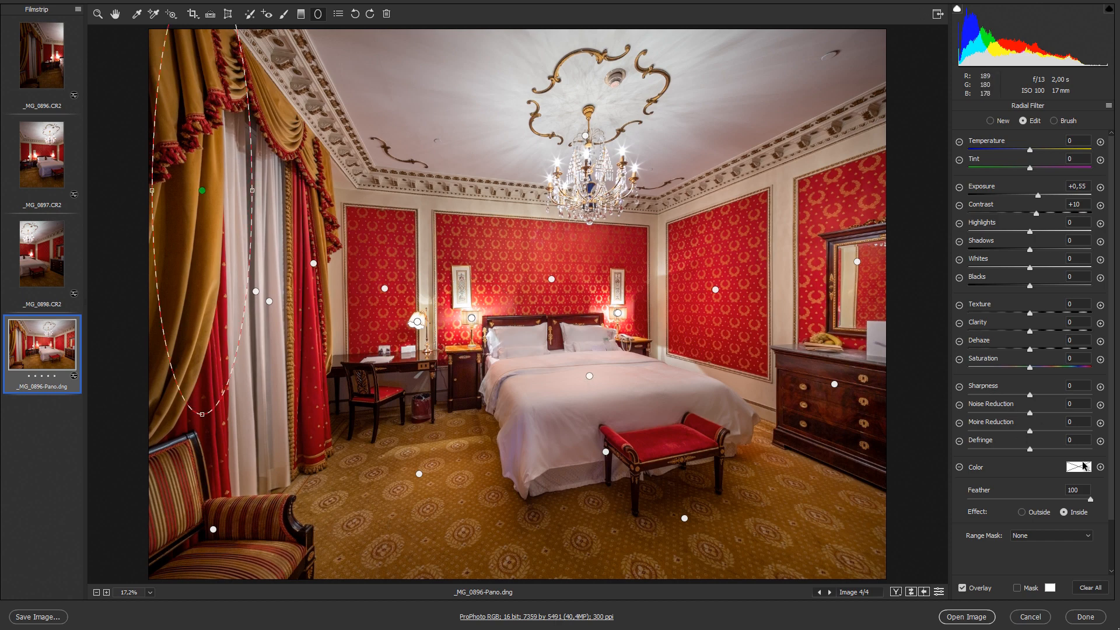
pyautogui.click(115, 14)
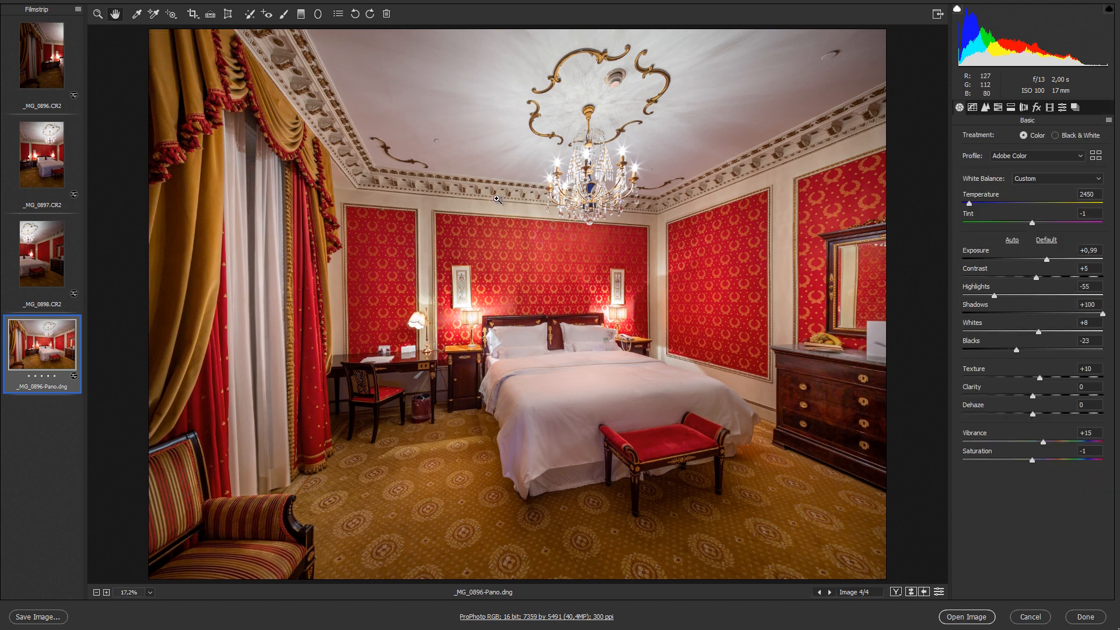
# Step: Inspect the back wall up close and compare the whole photo with and without the Basic adjustments
pyautogui.keyDown('ctrl'); pyautogui.click(621, 278); pyautogui.keyUp('ctrl')
pyautogui.keyDown('ctrl'); pyautogui.click(572, 275); pyautogui.keyUp('ctrl')
pyautogui.hotkey('ctrl', '0')
pyautogui.click(939, 591)
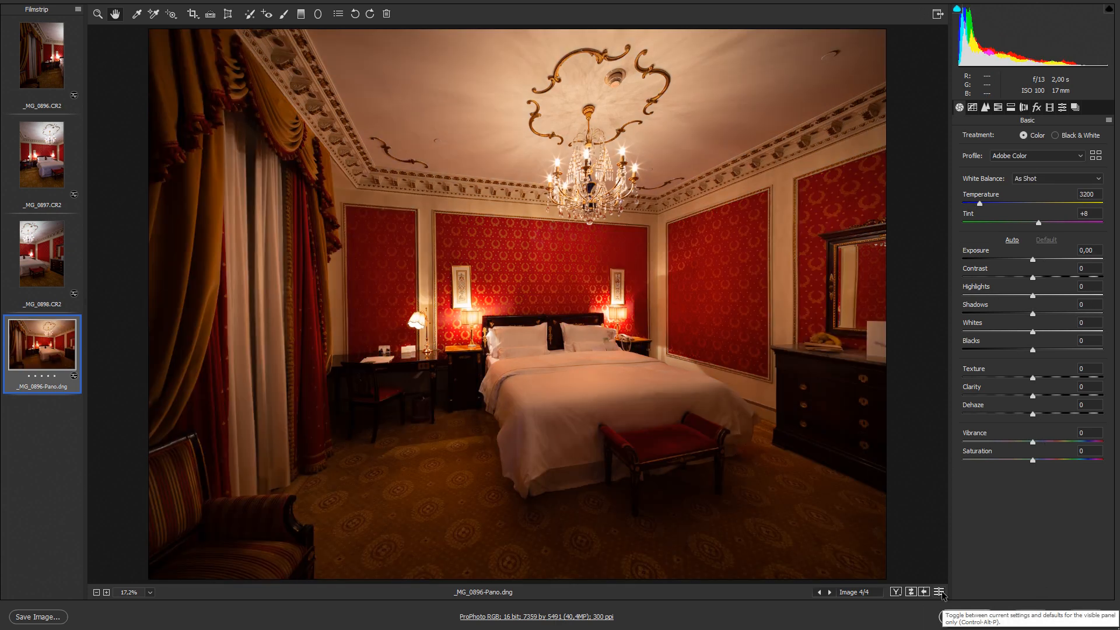
pyautogui.click(940, 592)
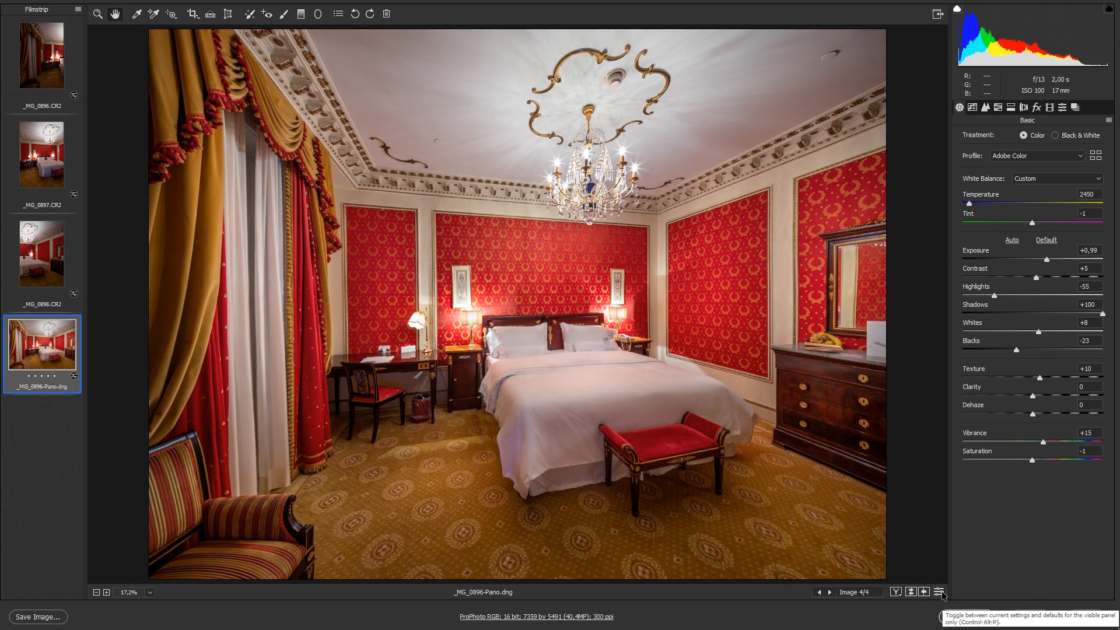
pyautogui.click(940, 592)
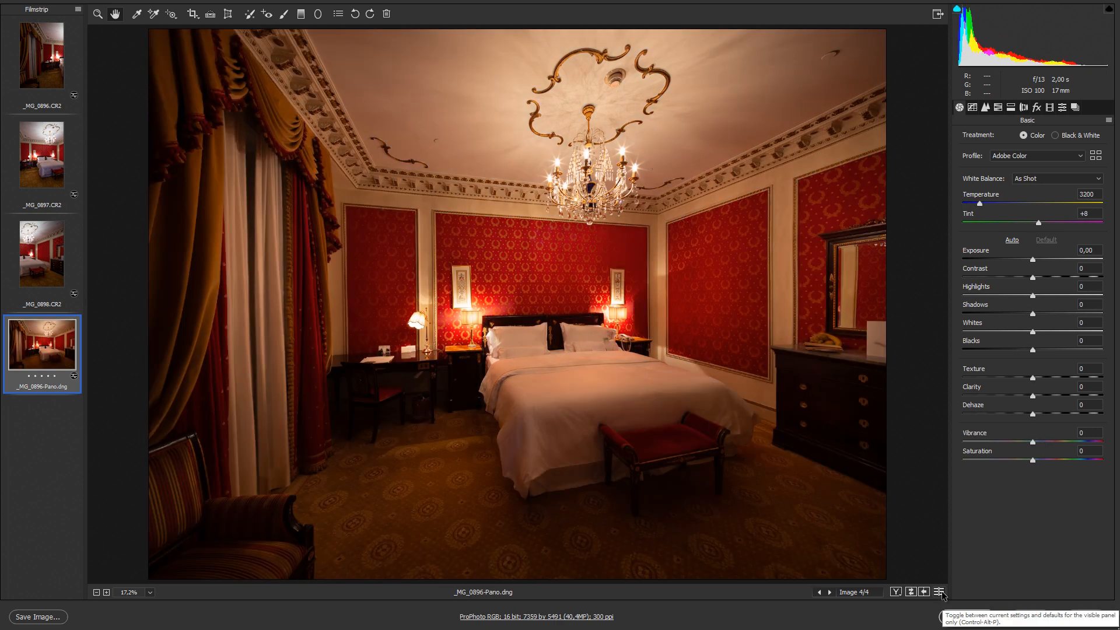
pyautogui.click(939, 592)
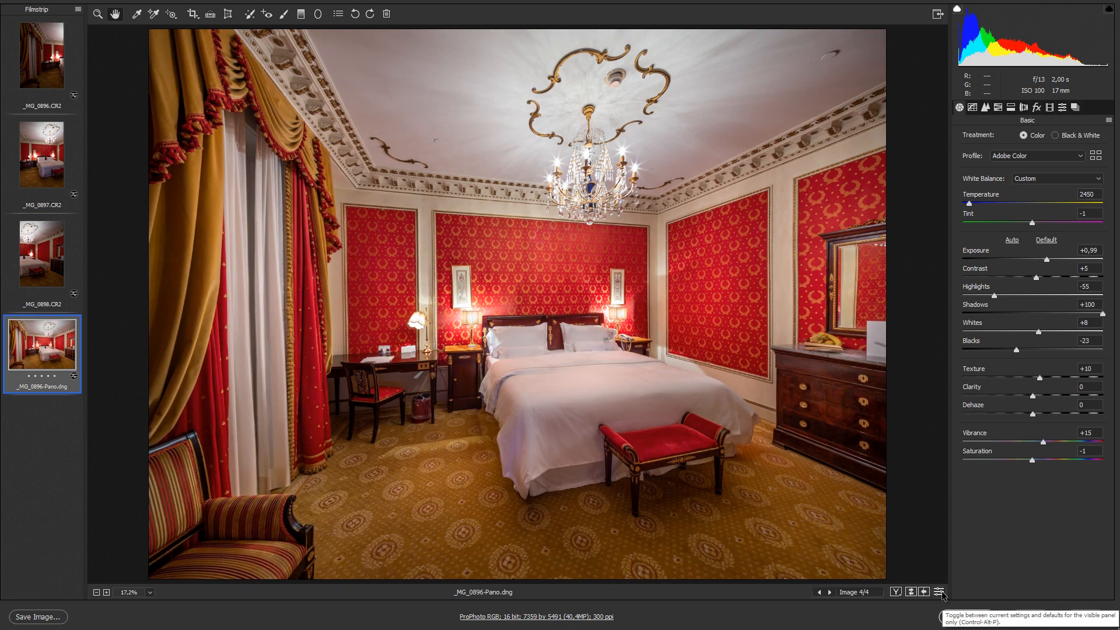
# Step: Set the photo's Vibrance to +22 and fine-tune its Contrast
pyautogui.doubleClick(1044, 442)
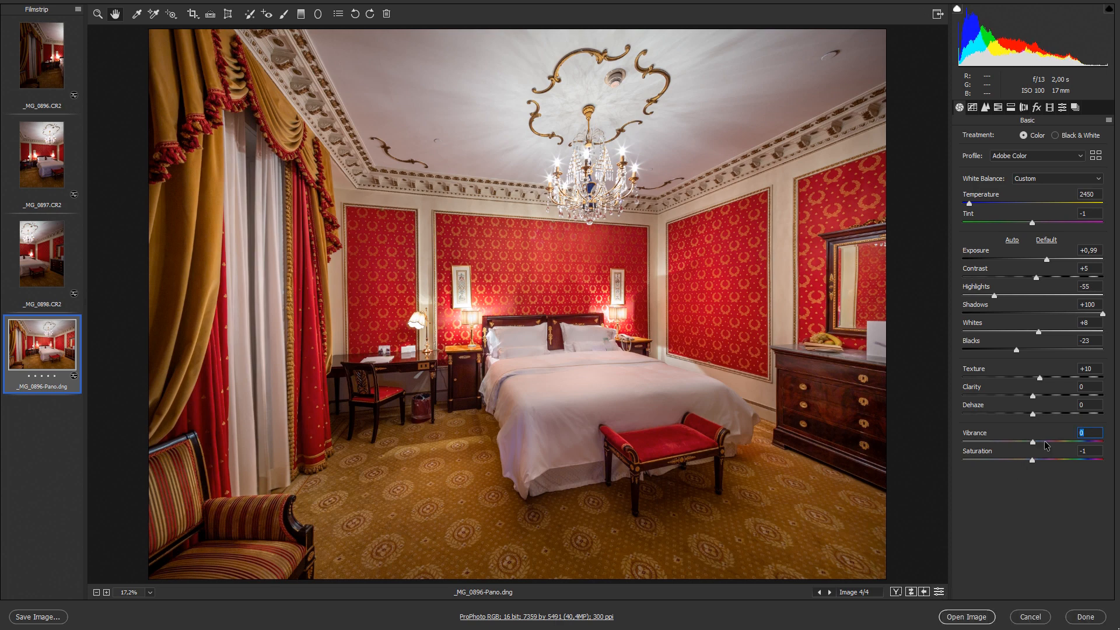
pyautogui.moveTo(1029, 446); pyautogui.dragTo(1055, 444)
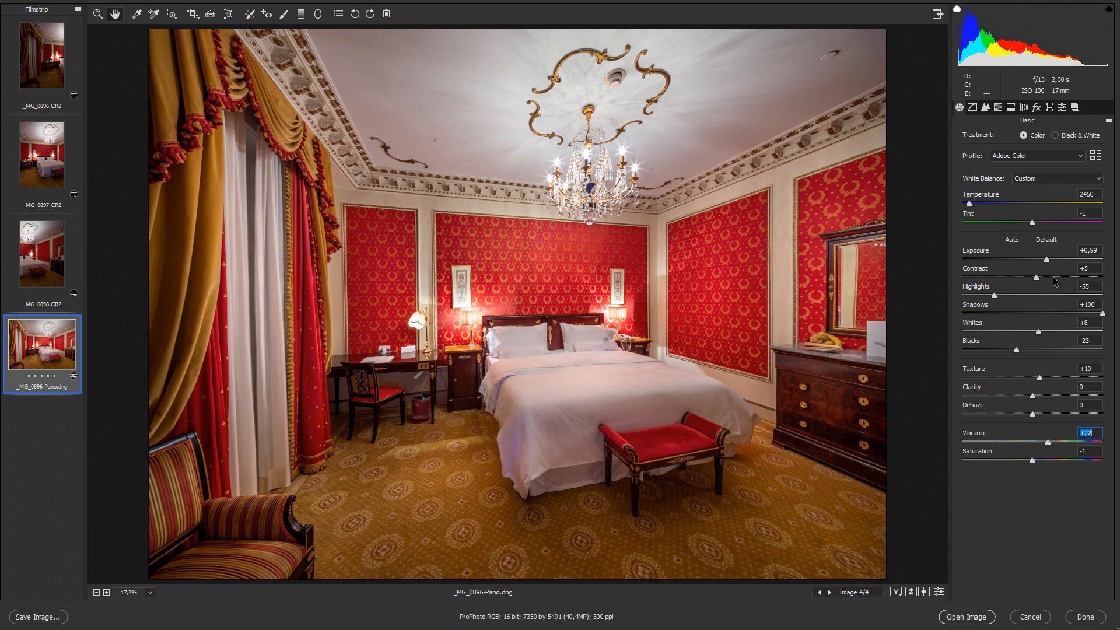
pyautogui.moveTo(1054, 280)
pyautogui.mouseDown()
pyautogui.moveTo(1070, 282)
pyautogui.moveTo(1039, 281)
pyautogui.mouseUp()
# Step: Add midtone, highlight and shadow points to the RGB point curve and raise the highlight point to input 188, output 197
pyautogui.click(972, 107)
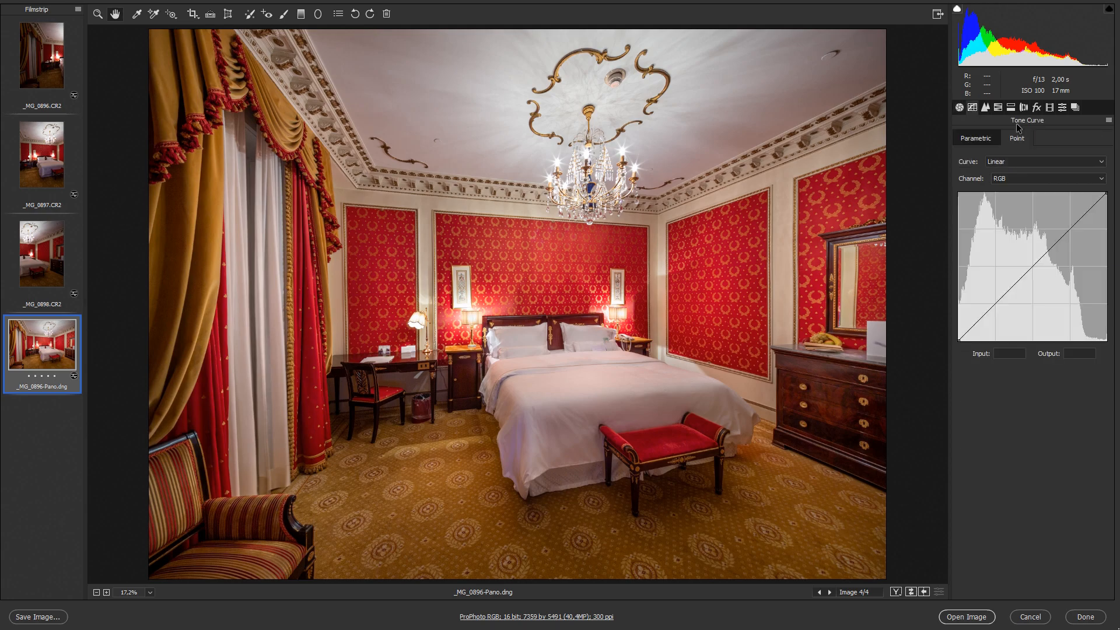
pyautogui.click(1033, 267)
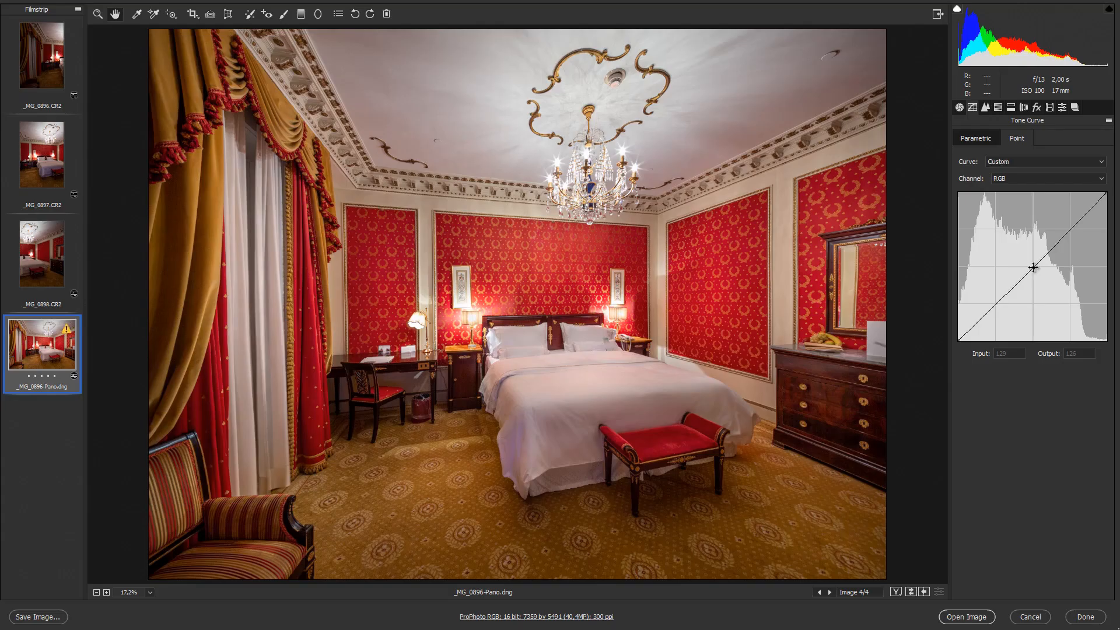
pyautogui.click(1069, 229)
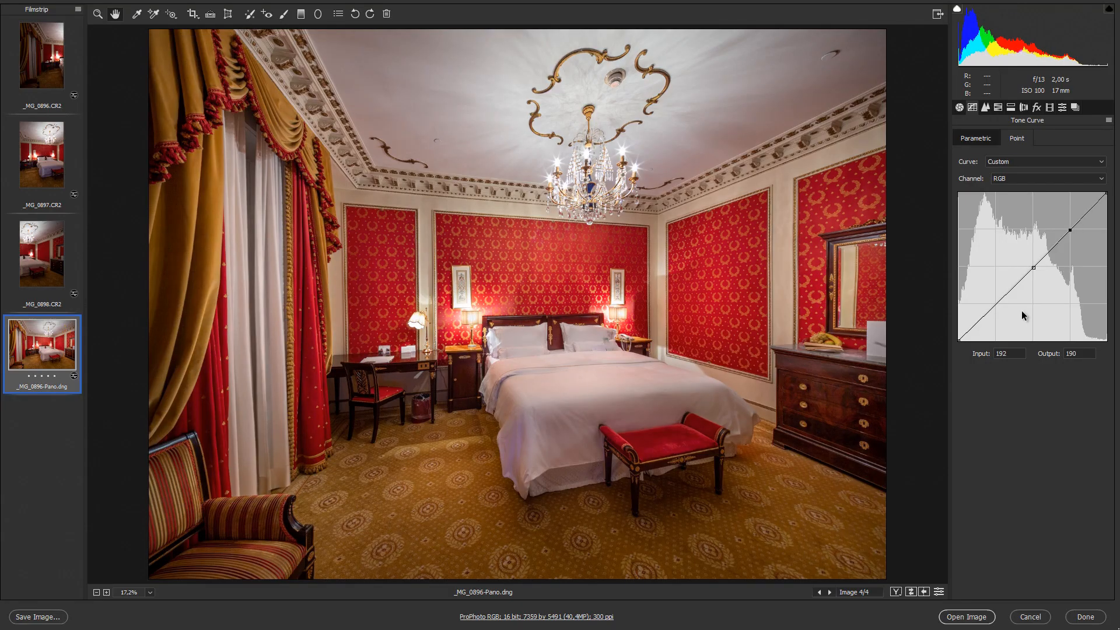
pyautogui.click(995, 304)
pyautogui.moveTo(1070, 229); pyautogui.dragTo(1068, 226)
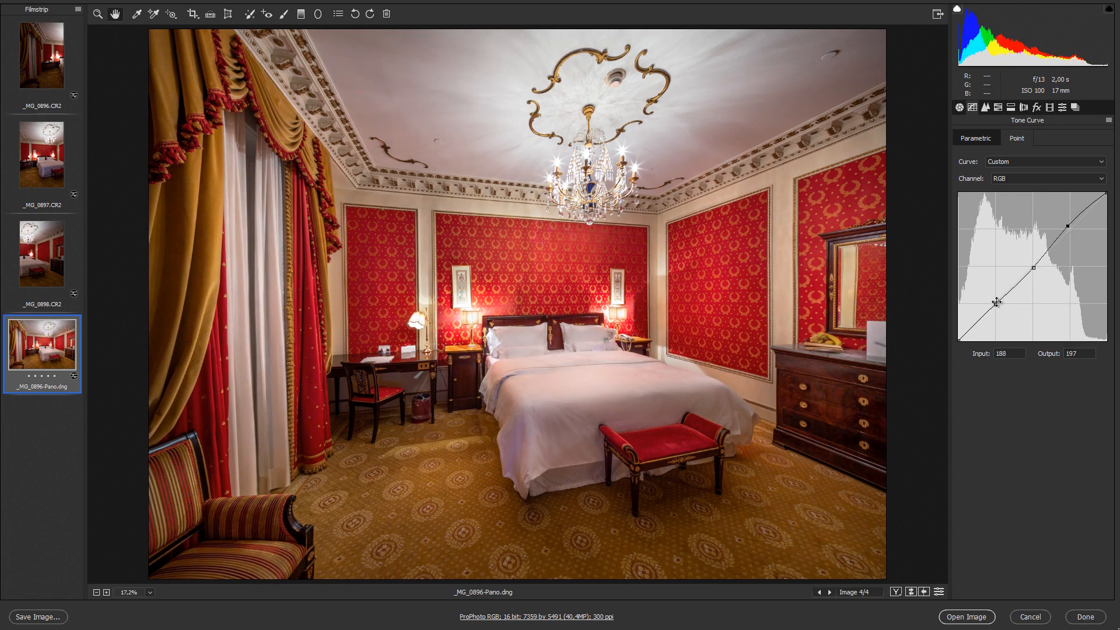
# Step: Lower the tone curve's shadow point, lift its black point to output 12, and compare the photo with and without the curve
pyautogui.moveTo(996, 302); pyautogui.dragTo(999, 305)
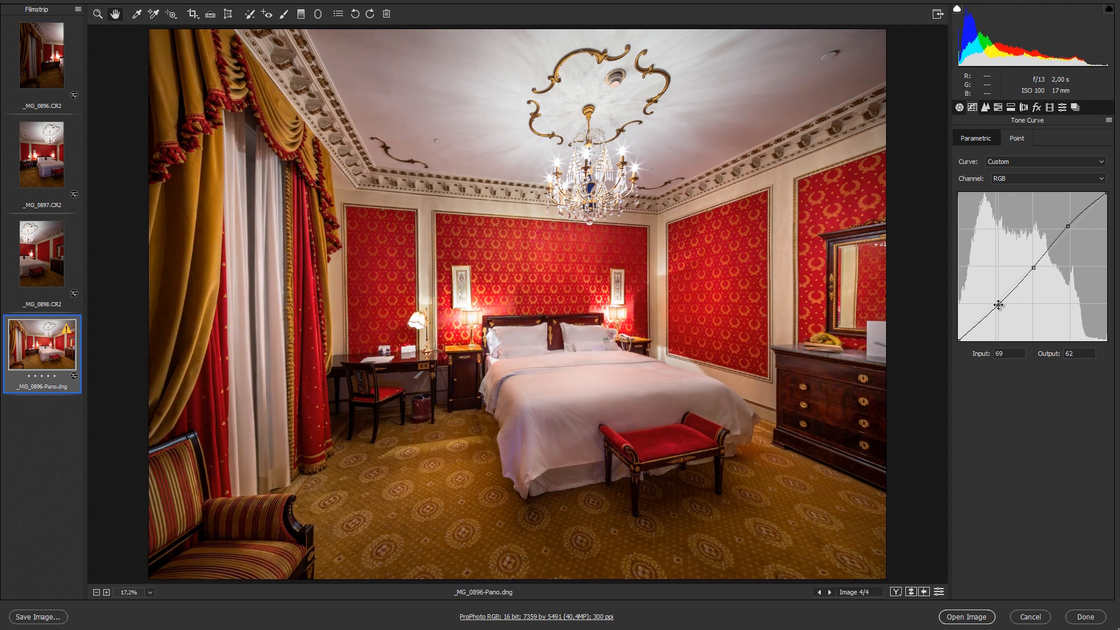
pyautogui.moveTo(1033, 268); pyautogui.dragTo(1033, 268)
pyautogui.moveTo(999, 305)
pyautogui.mouseDown()
pyautogui.moveTo(987, 317)
pyautogui.moveTo(1019, 282)
pyautogui.moveTo(978, 325)
pyautogui.moveTo(1001, 303)
pyautogui.mouseUp()
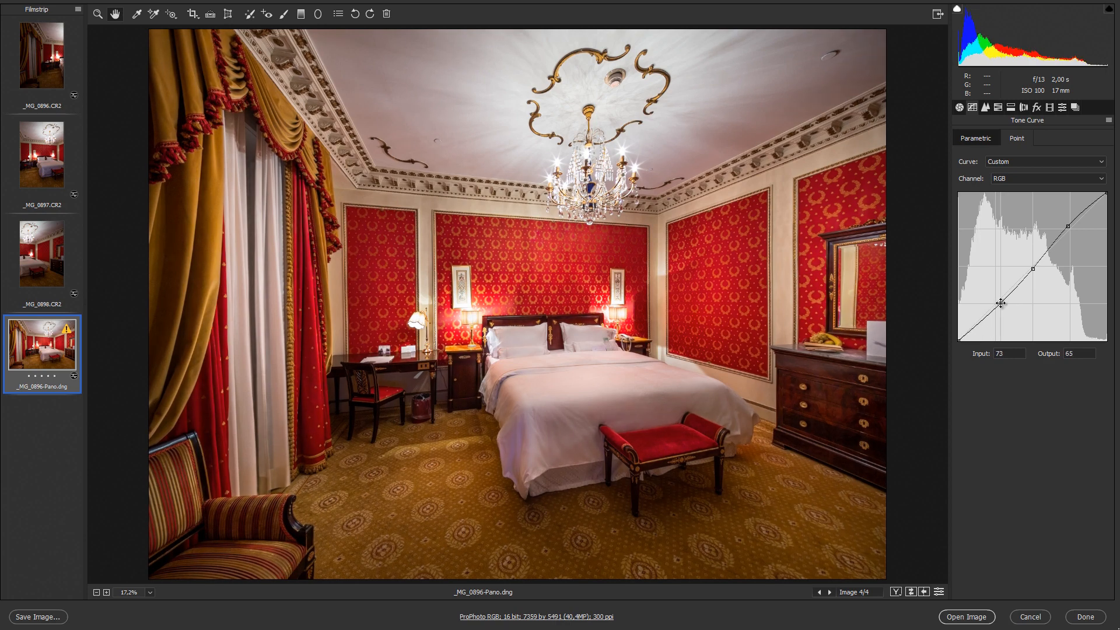
pyautogui.moveTo(958, 339); pyautogui.dragTo(957, 334)
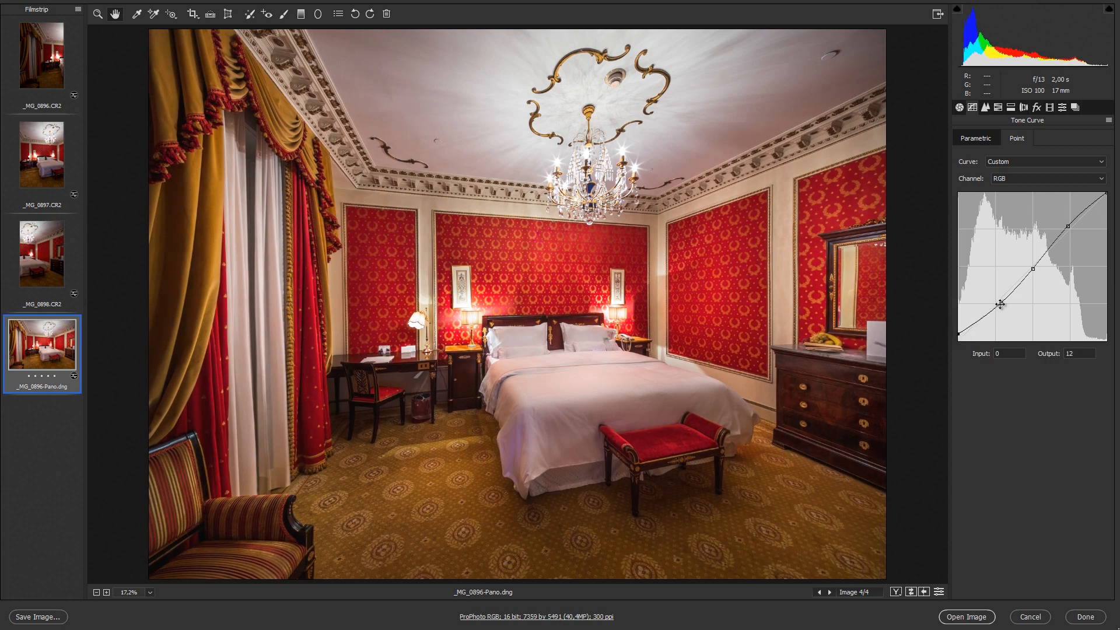
pyautogui.moveTo(1001, 304); pyautogui.dragTo(992, 311)
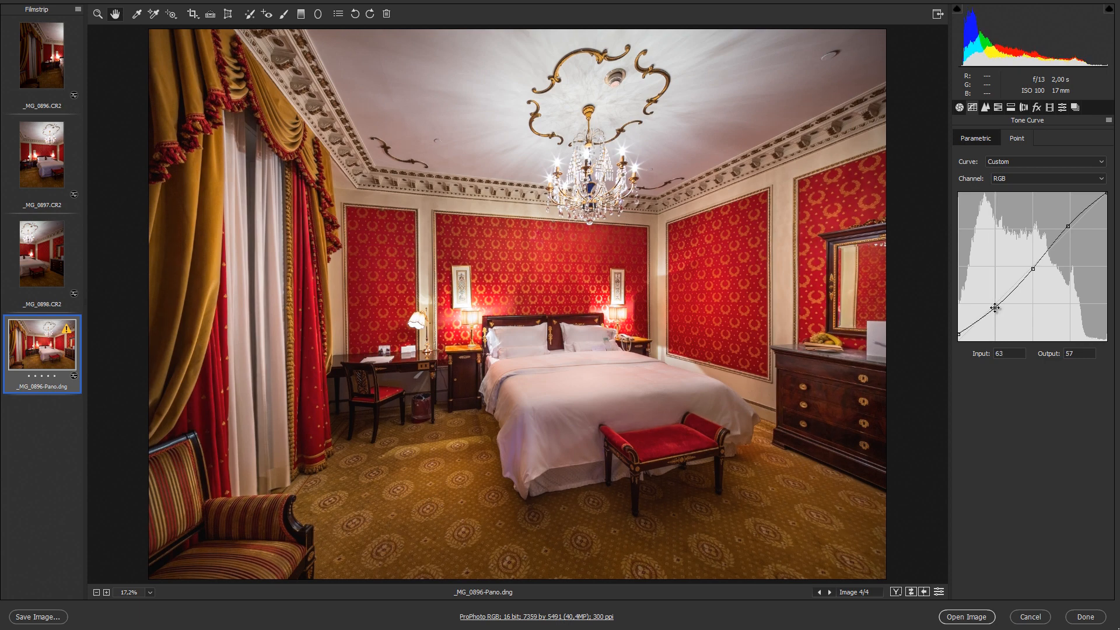
pyautogui.click(940, 591)
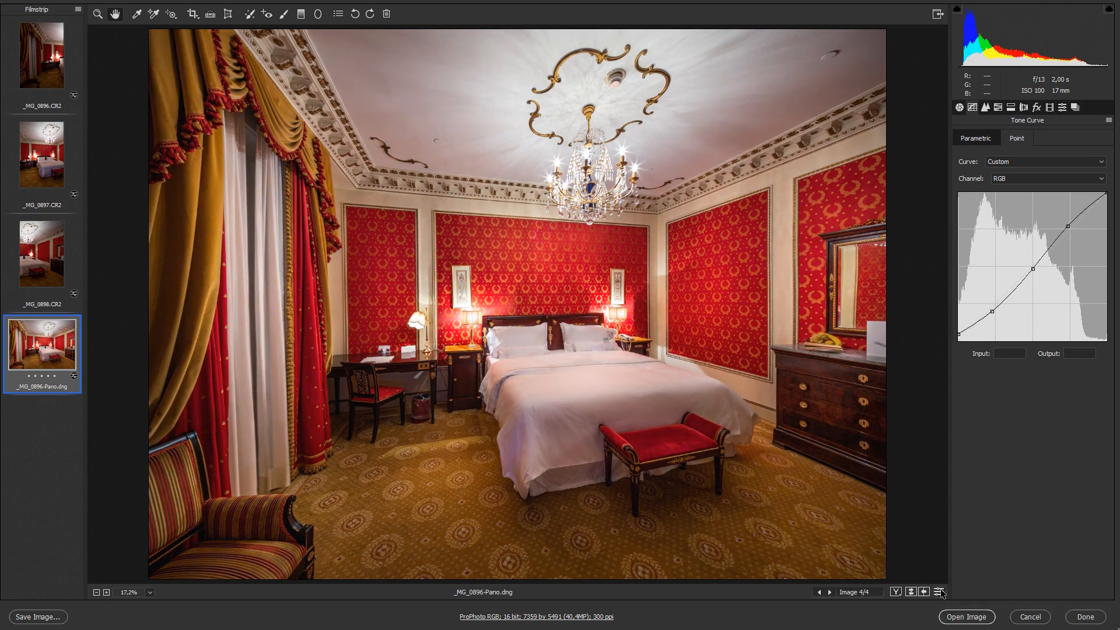
pyautogui.click(939, 591)
# Step: Open the panorama in Photoshop with its embedded ProPhoto RGB profile, and close it without saving
pyautogui.click(963, 617)
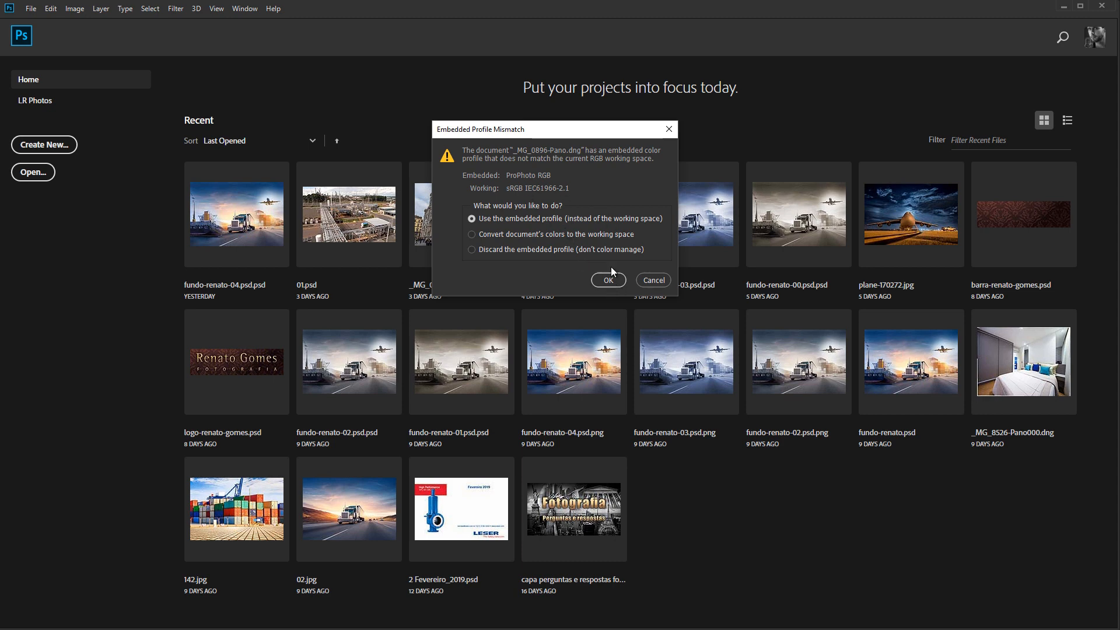
pyautogui.click(653, 280)
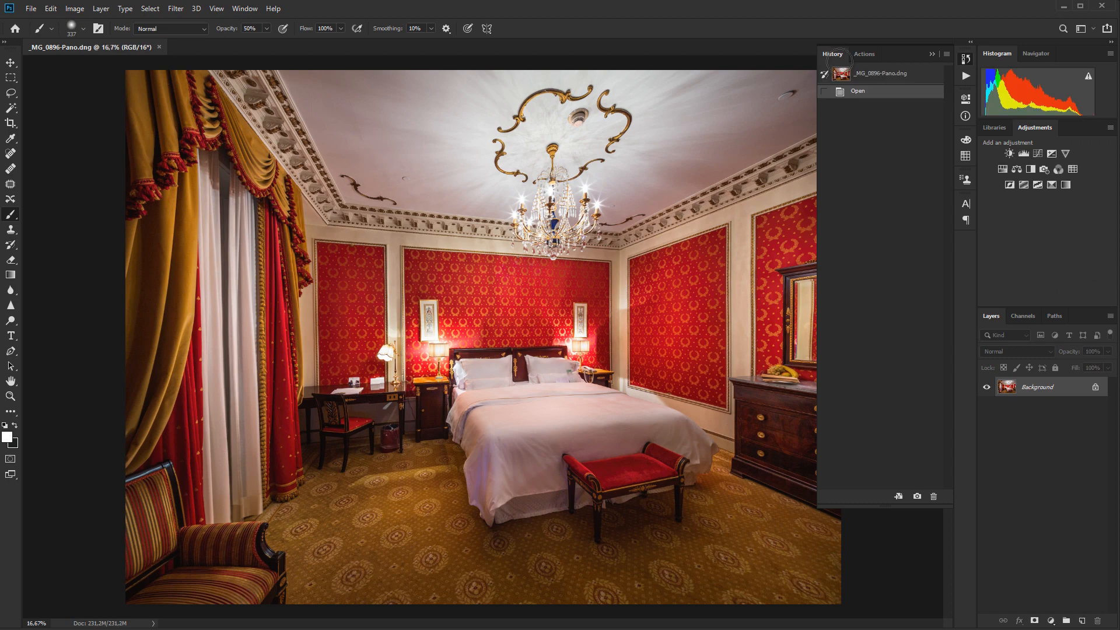
pyautogui.click(158, 47)
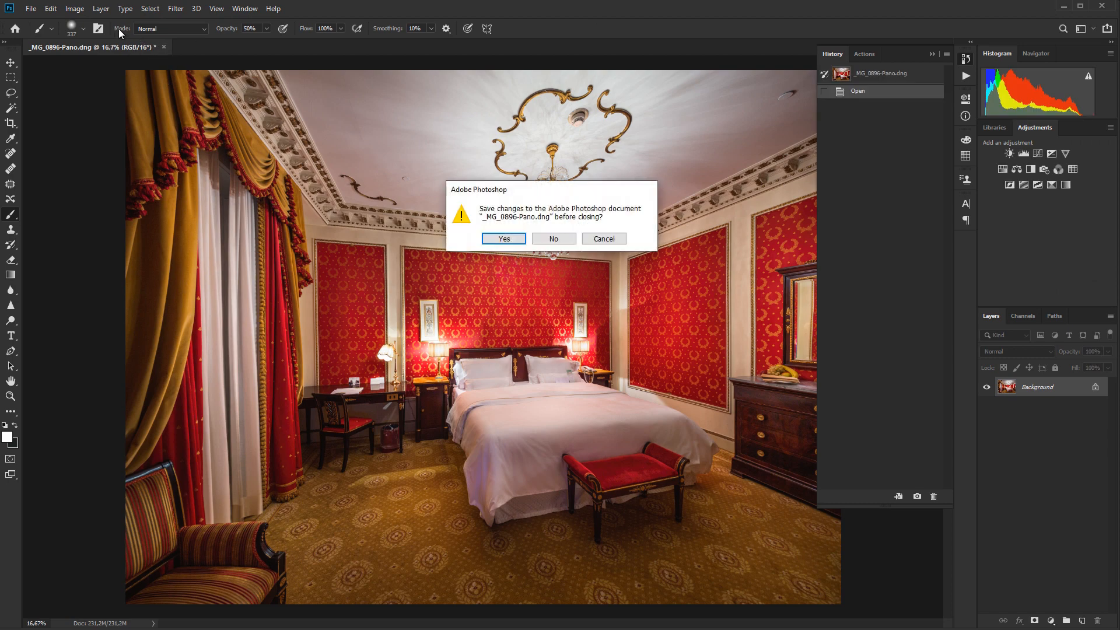
pyautogui.click(552, 231)
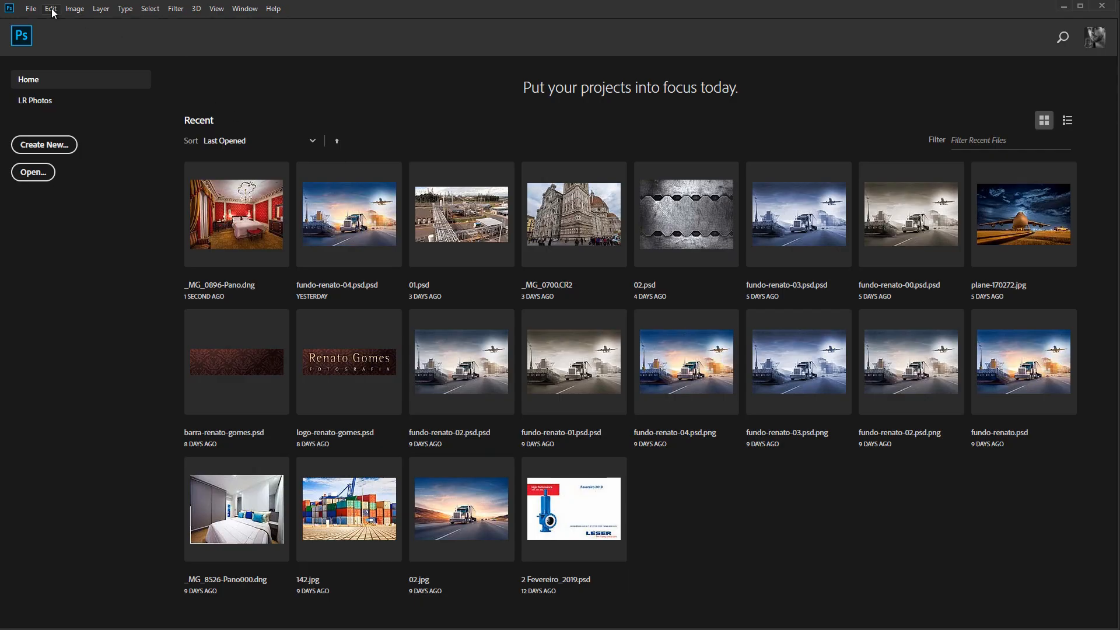
# Step: Open Photoshop's Color Settings and choose the RGB working space
pyautogui.click(52, 9)
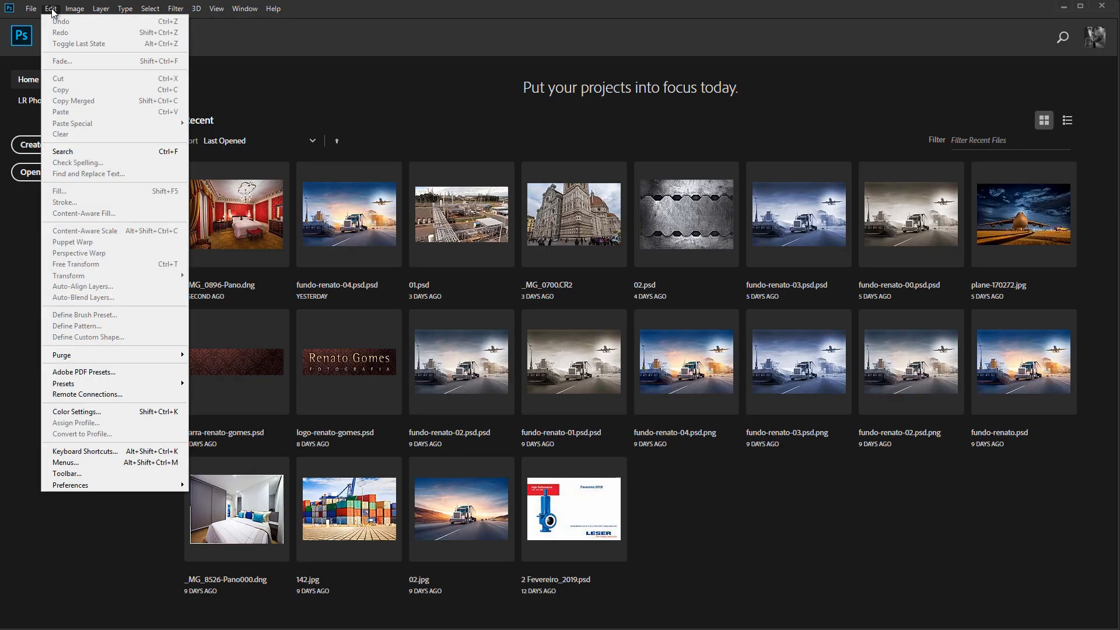
pyautogui.click(87, 412)
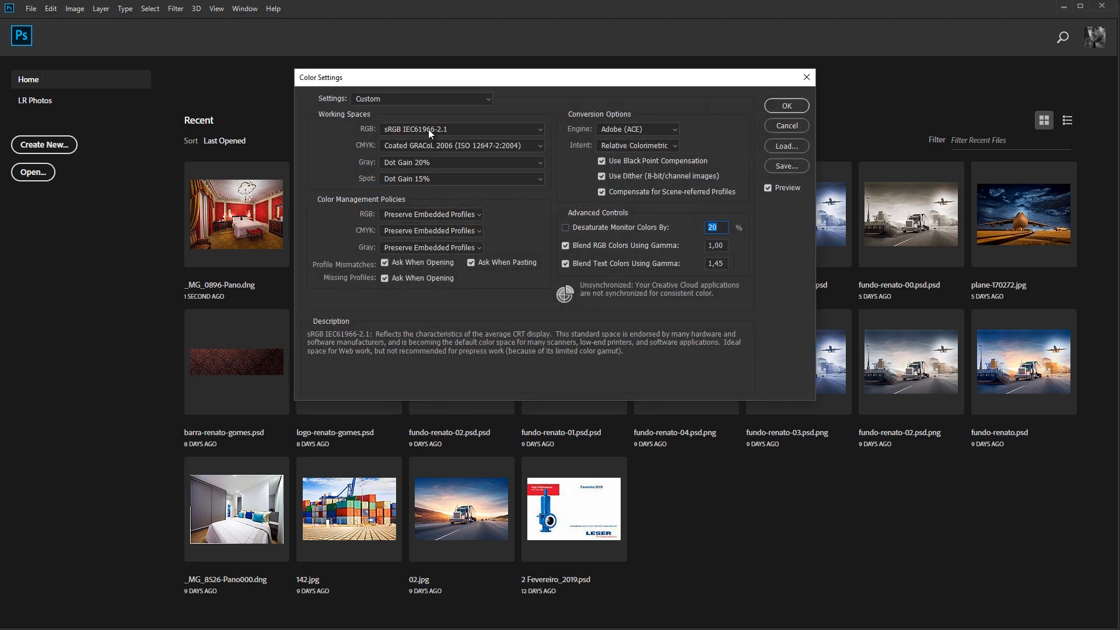
pyautogui.click(428, 129)
pyautogui.click(408, 269)
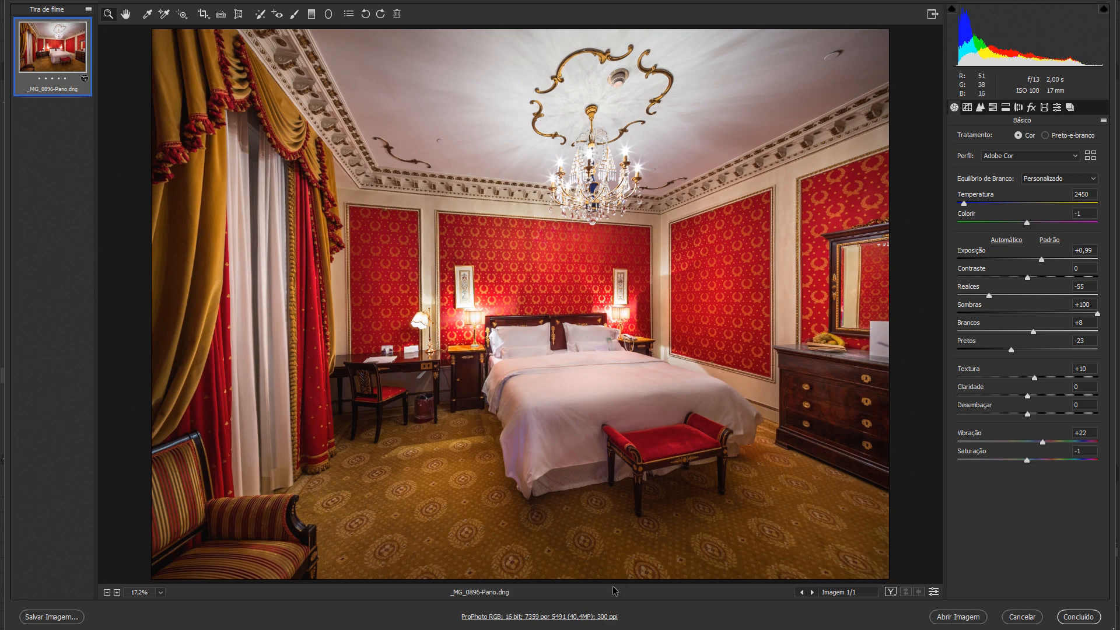
# Step: Examine the ProPhoto RGB color space and Smart Object opening options in Camera Raw's workflow settings, and leave them without applying changes
pyautogui.click(587, 617)
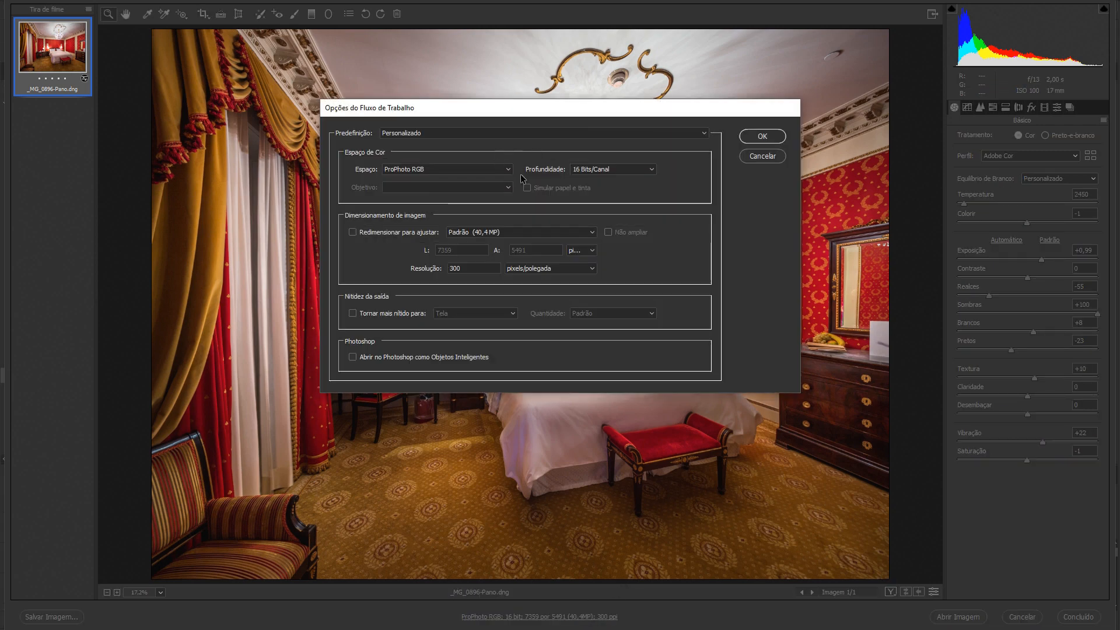
pyautogui.click(477, 169)
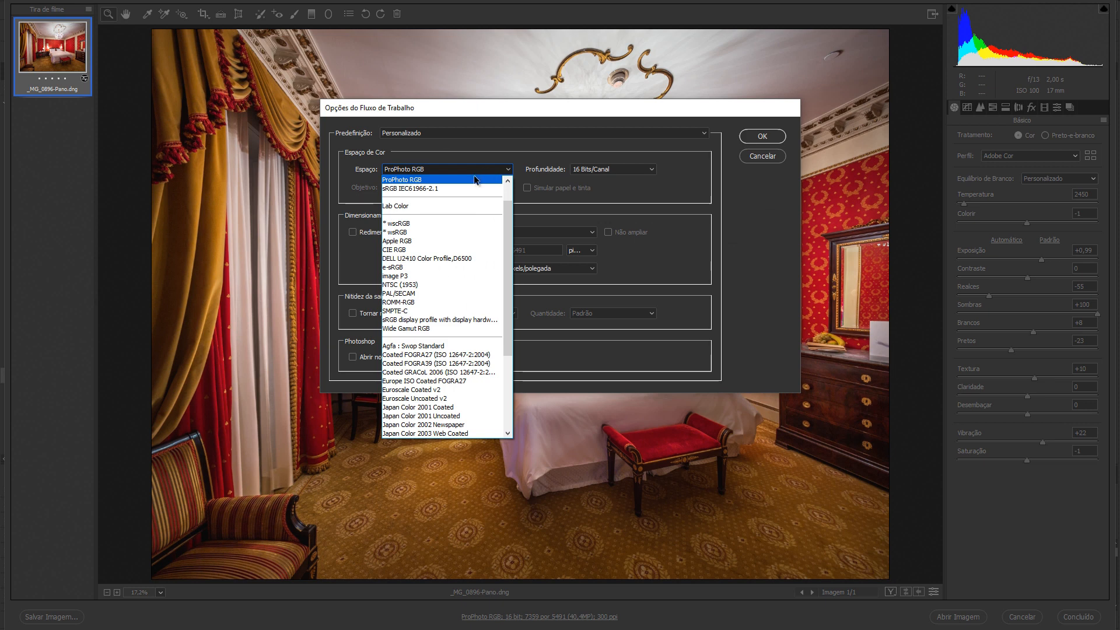
pyautogui.click(472, 179)
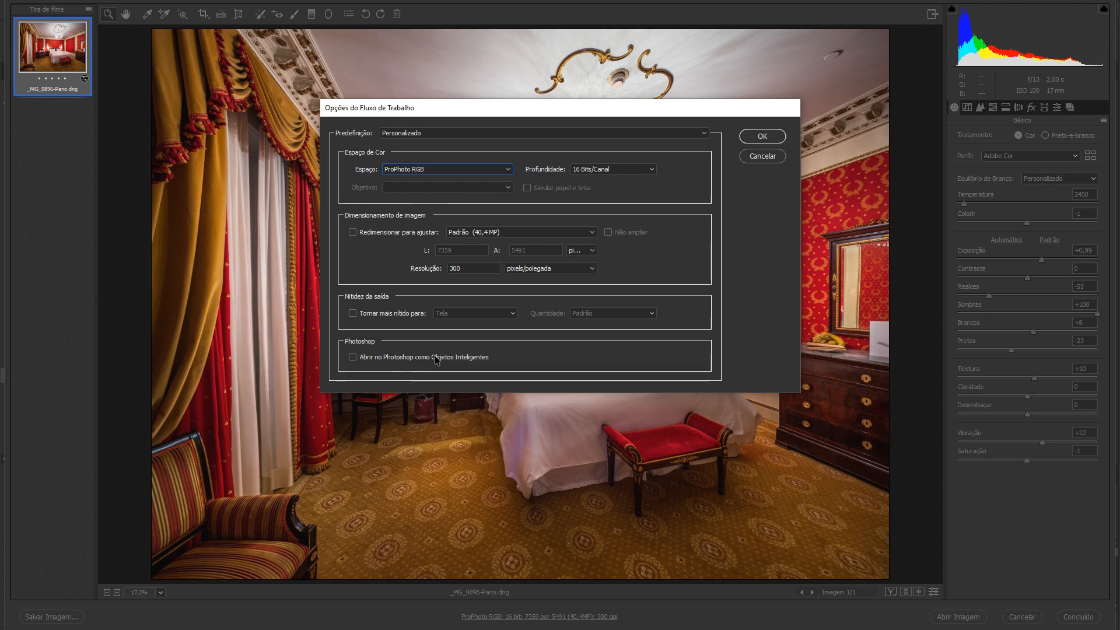
pyautogui.click(352, 358)
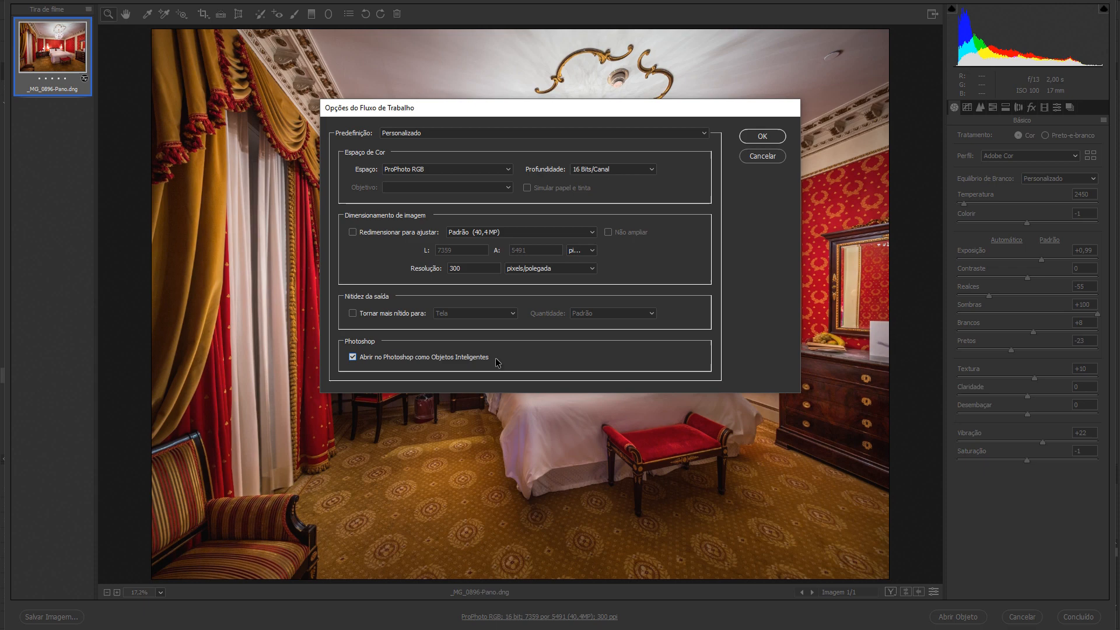
pyautogui.click(352, 358)
pyautogui.click(762, 156)
# Step: Open the panorama in Photoshop as a Smart Object, and view its raw settings from the layer without changing them
pyautogui.press('shift')
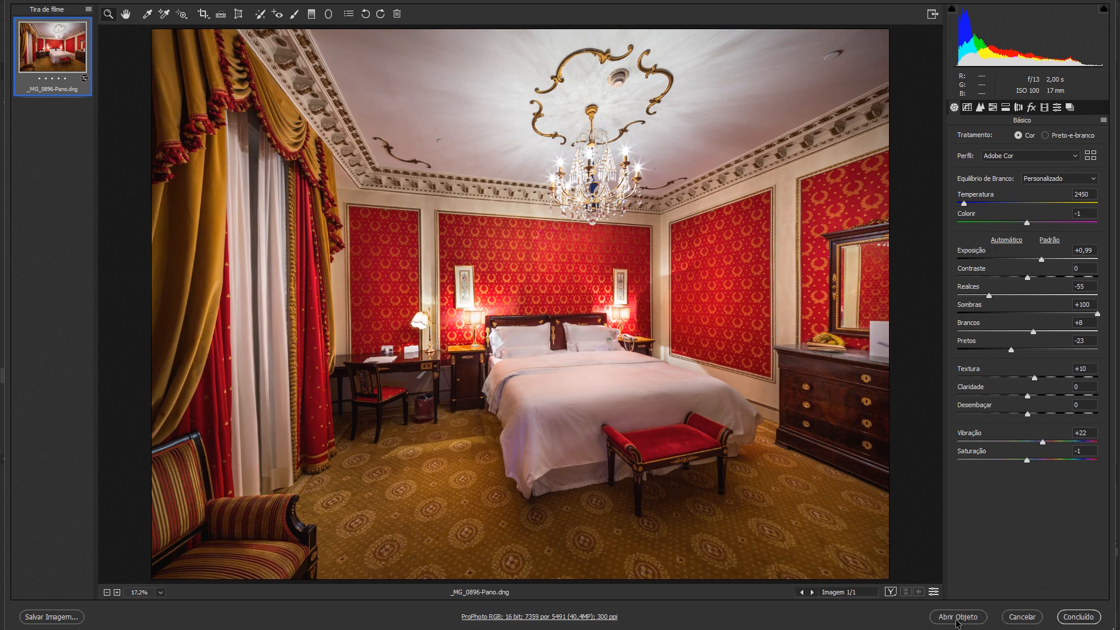
pyautogui.keyDown('shift'); pyautogui.click(957, 617); pyautogui.keyUp('shift')
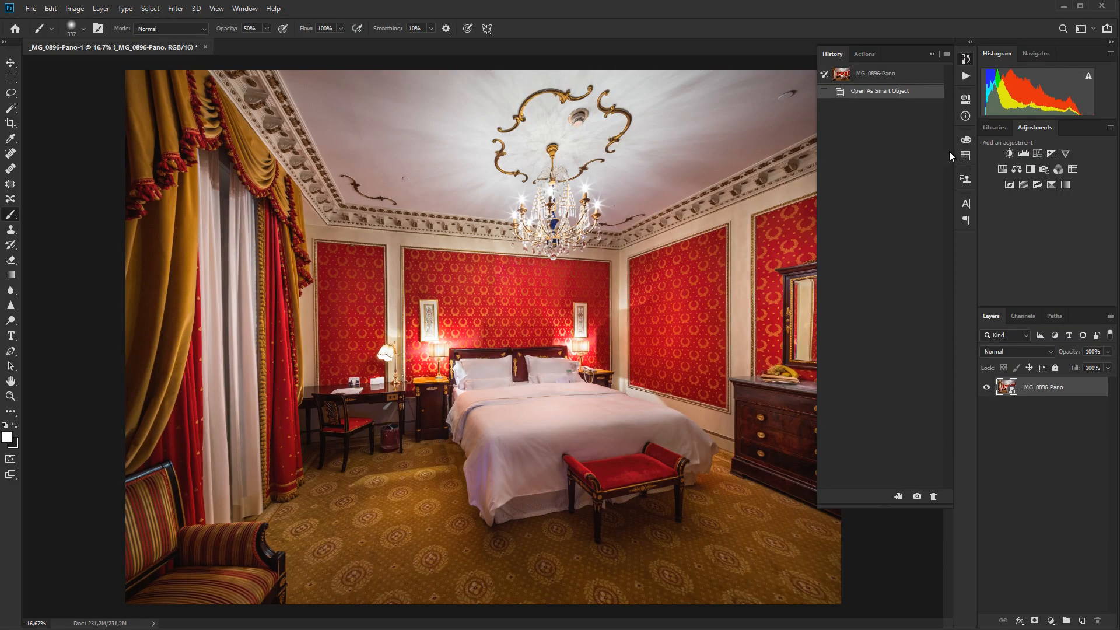
pyautogui.click(932, 54)
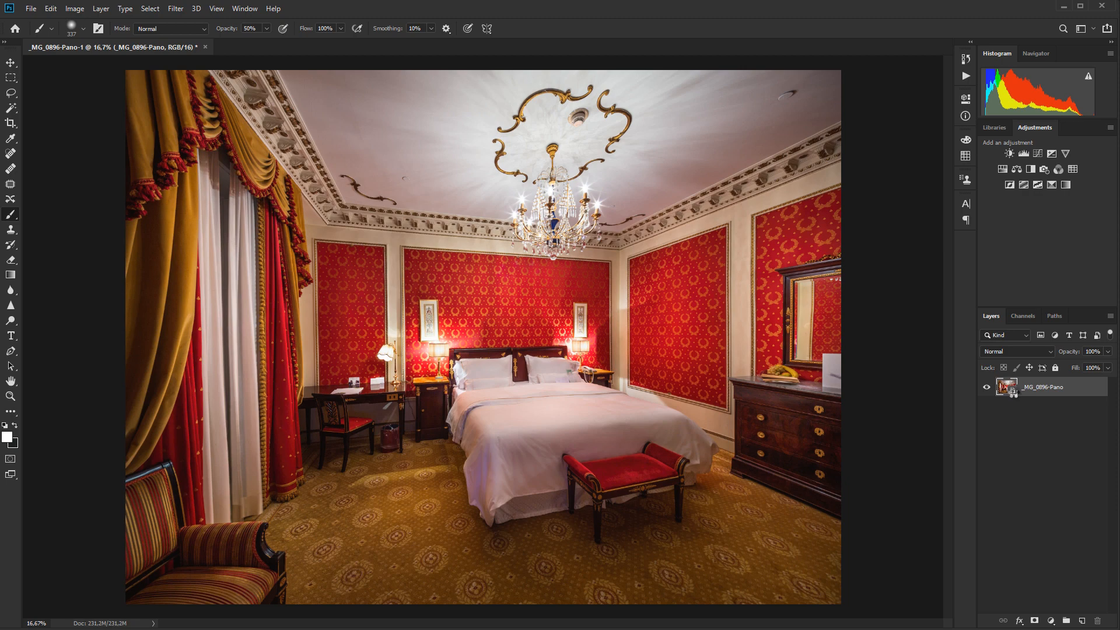
pyautogui.doubleClick(1007, 387)
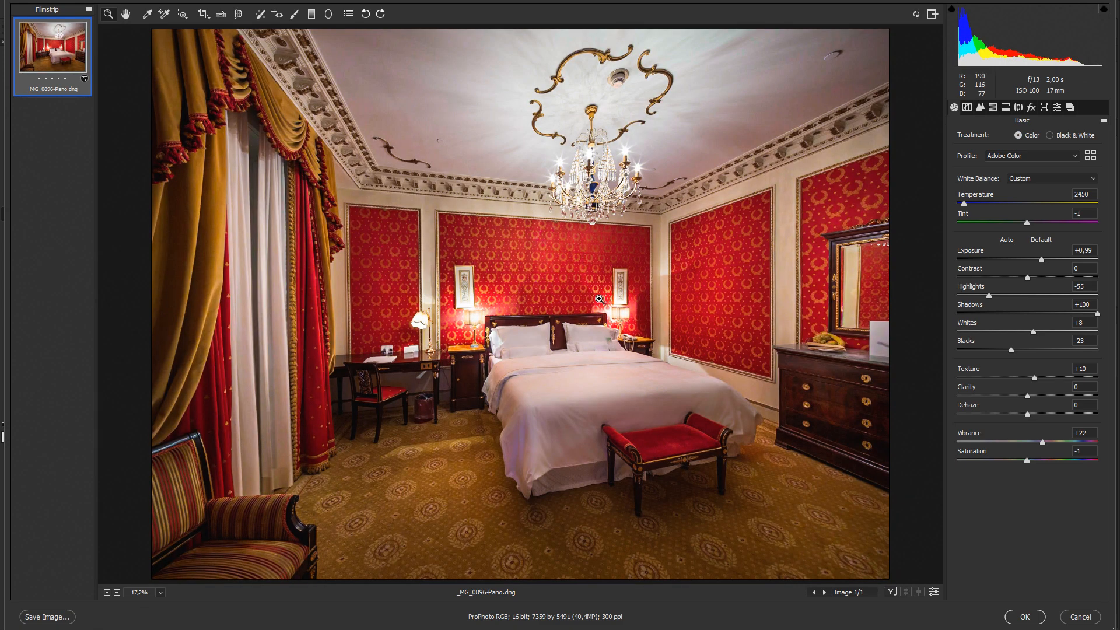
pyautogui.click(1080, 618)
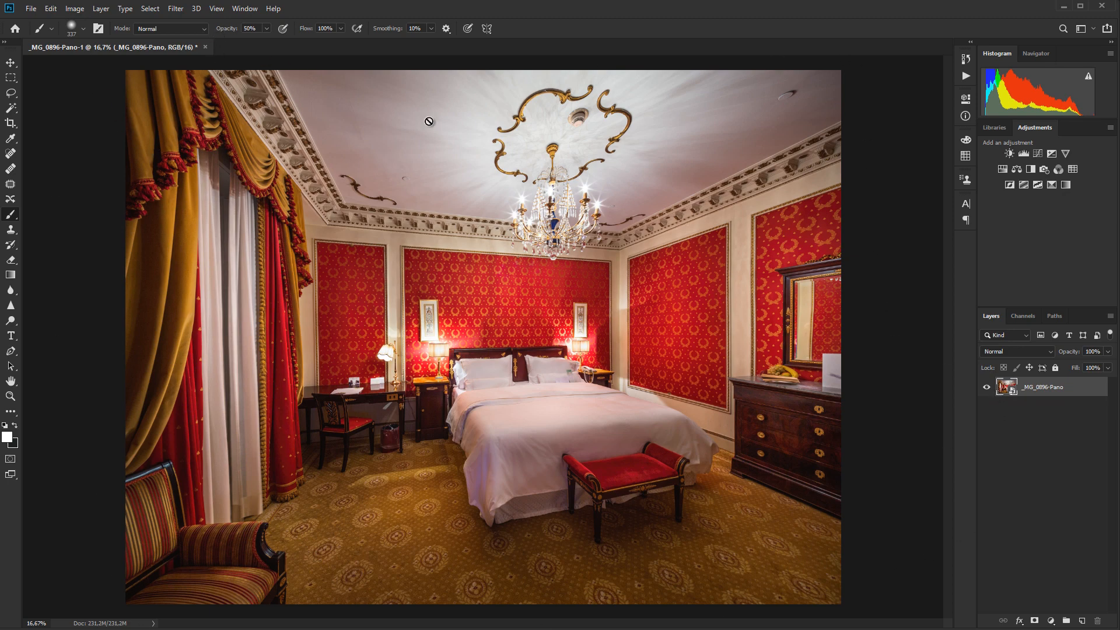
# Step: Try the Perspective Crop tool on the Smart Object, and flatten it into a Background converted to the regular layer Layer 0
pyautogui.click(11, 123)
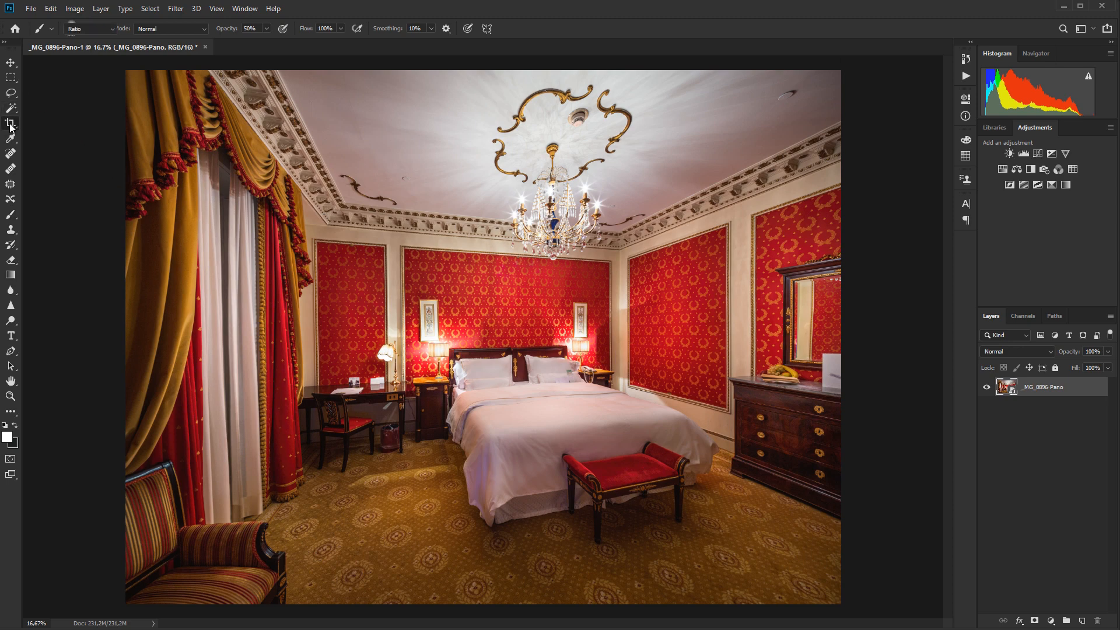
pyautogui.click(174, 119)
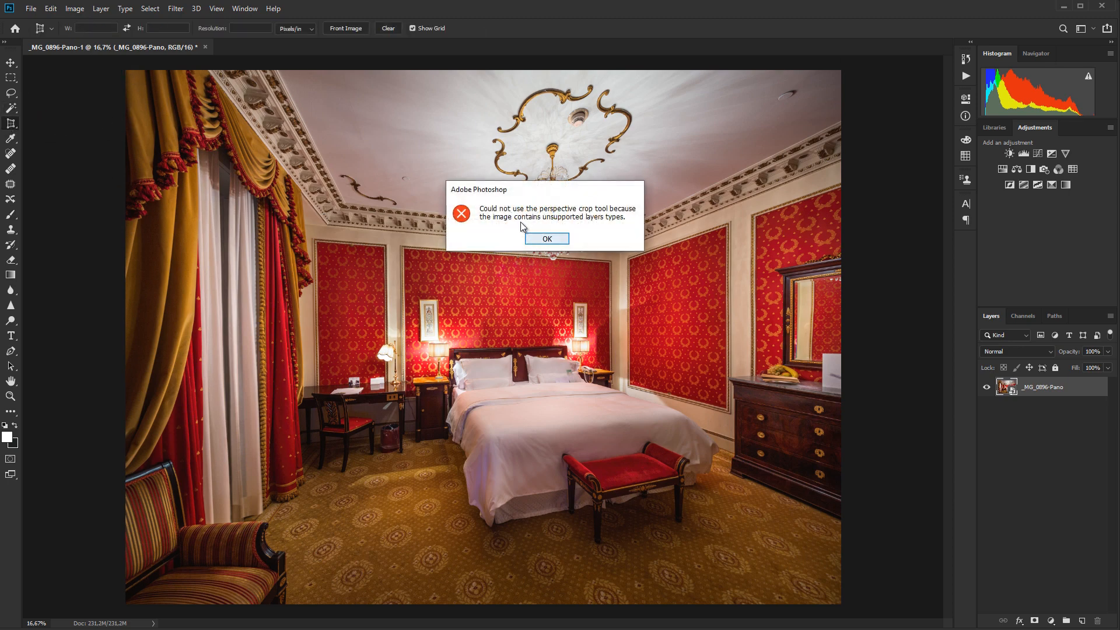
pyautogui.click(545, 240)
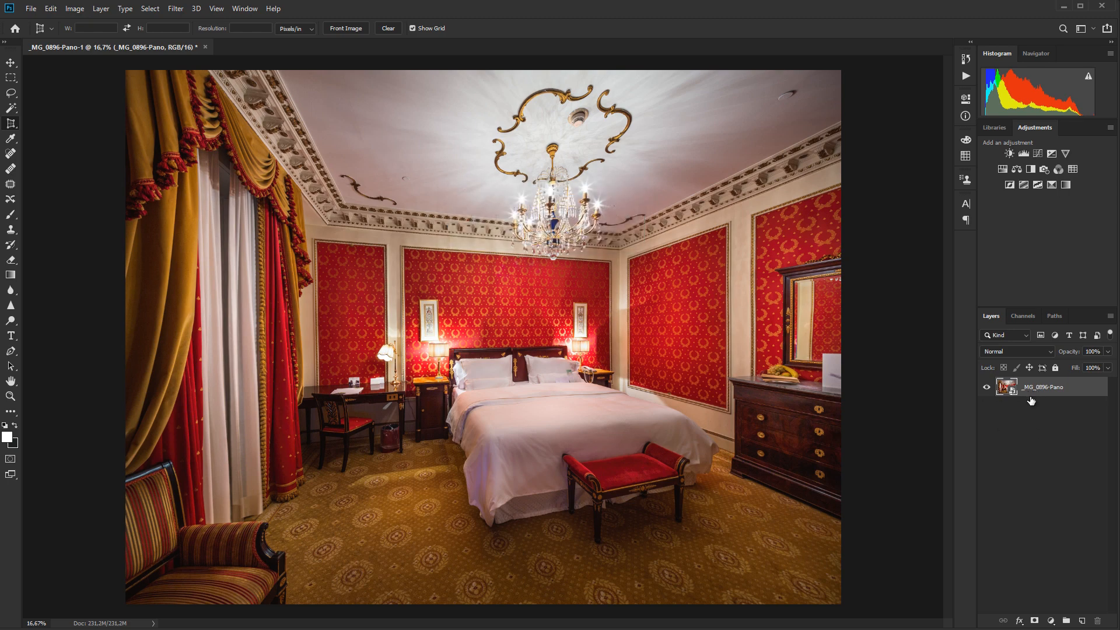
pyautogui.doubleClick(1027, 392)
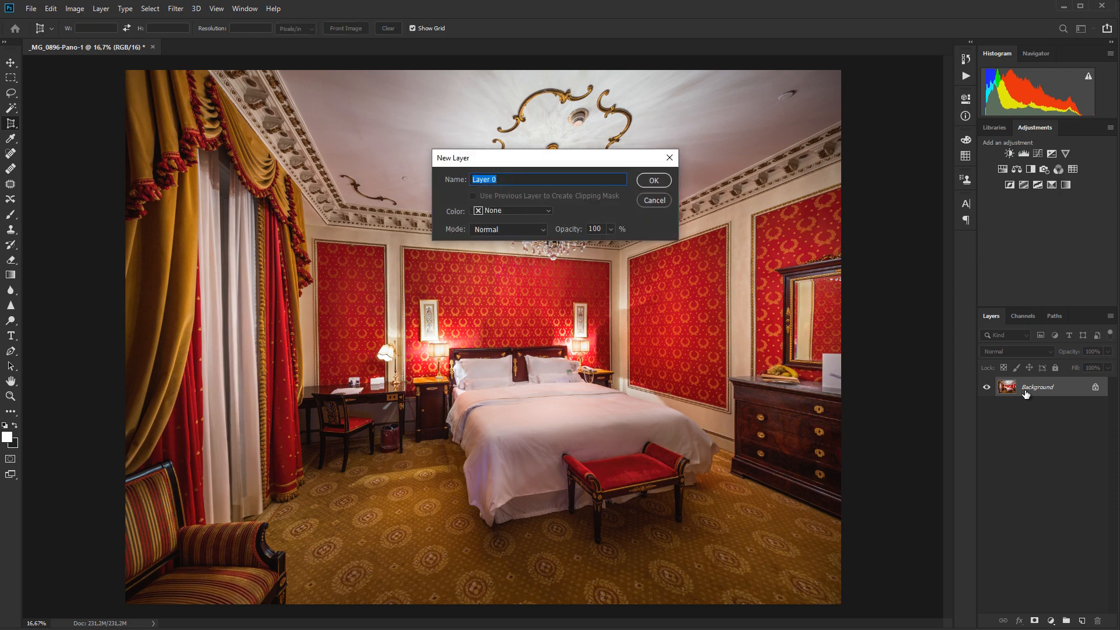
pyautogui.press('Return')
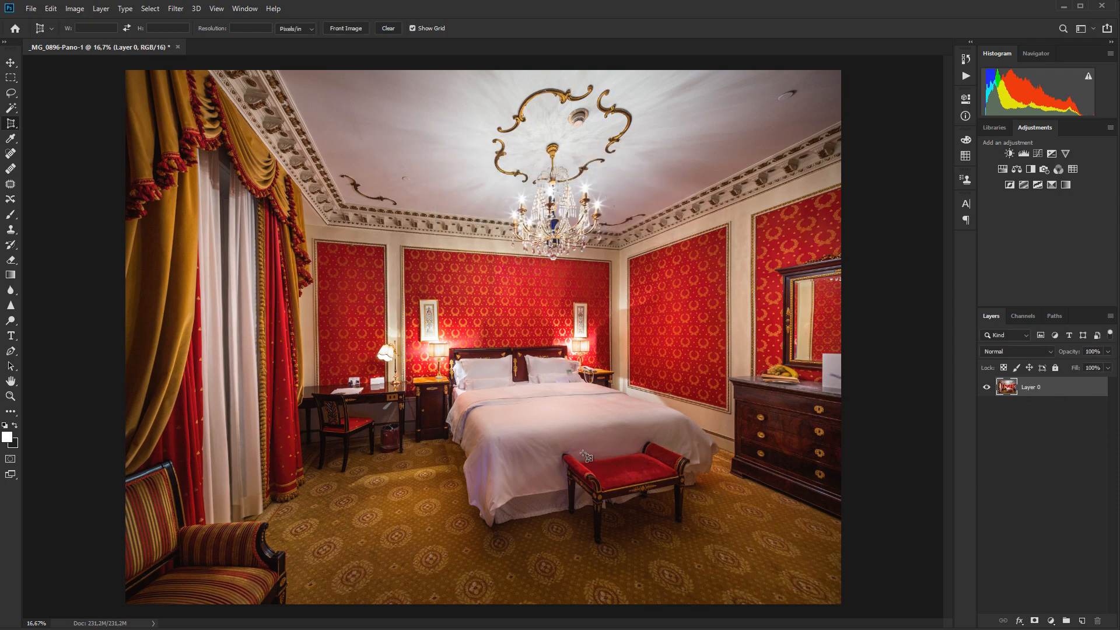
# Step: Perspective-crop the whole photo with the corner beside the armchair nudged slightly inward to straighten the room's verticals
pyautogui.moveTo(126, 70); pyautogui.dragTo(840, 604)
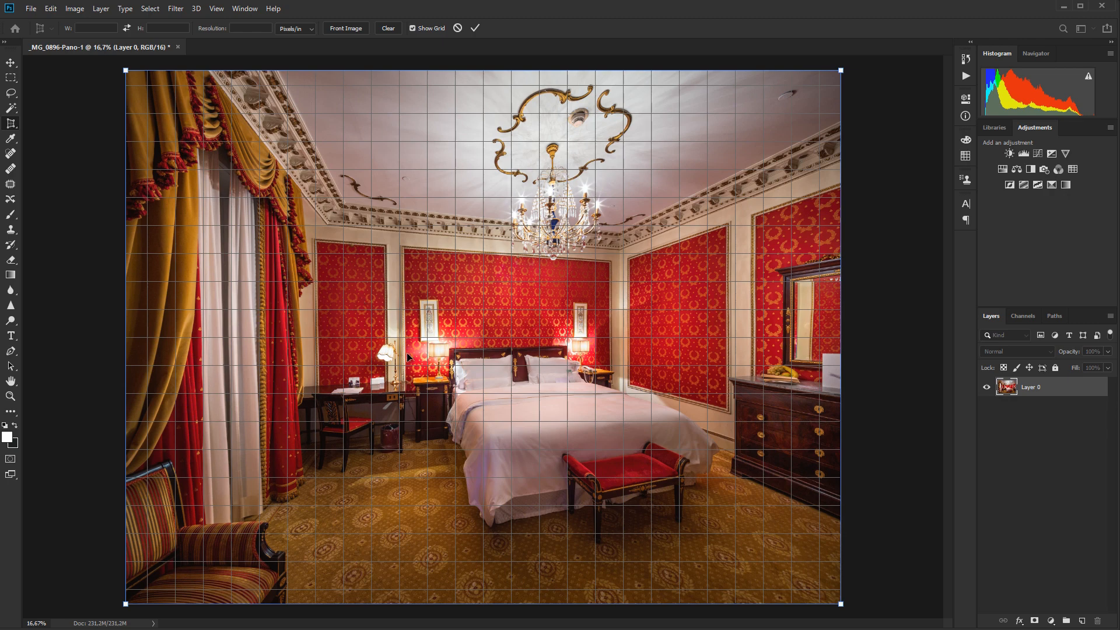
pyautogui.moveTo(130, 609); pyautogui.dragTo(131, 607)
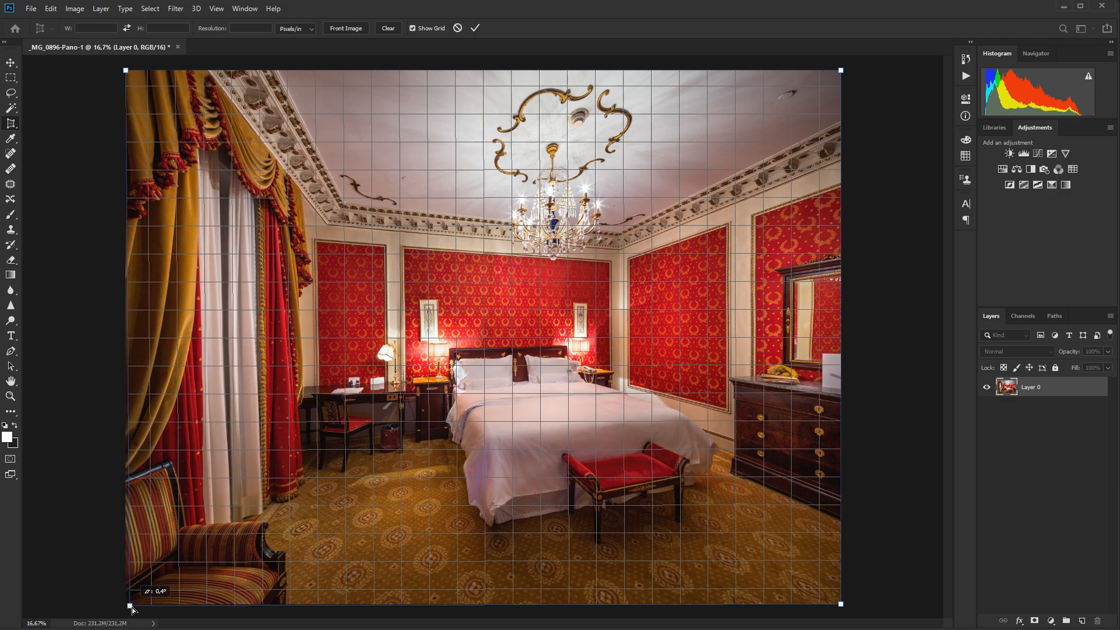
pyautogui.moveTo(133, 610); pyautogui.dragTo(134, 610)
pyautogui.press('Return')
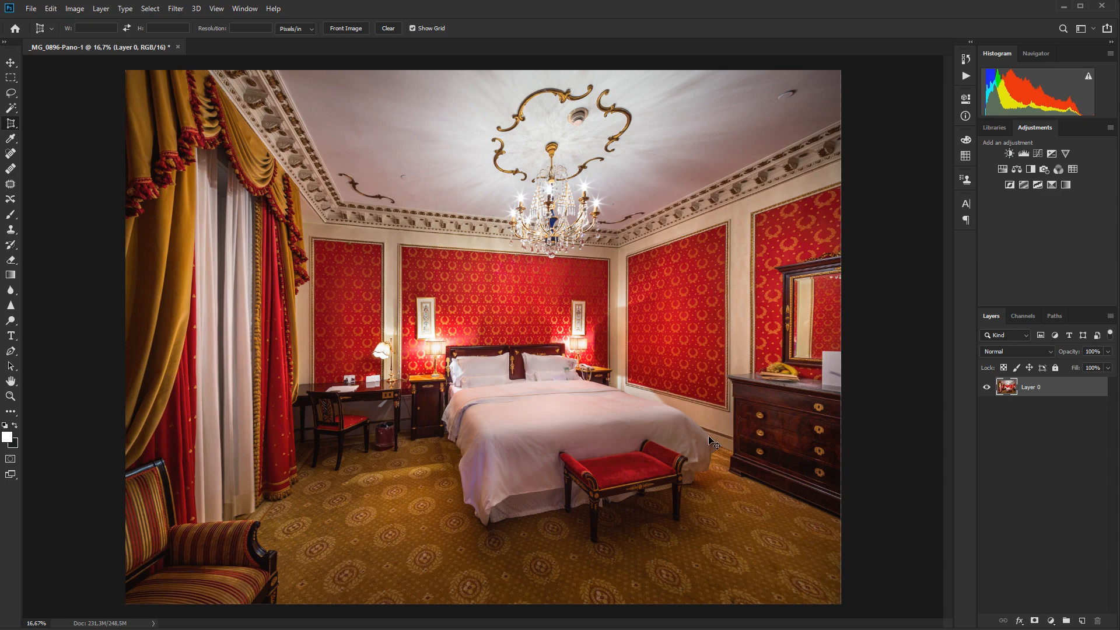
# Step: Duplicate Layer 0 and apply a Gaussian Blur with a radius of 66.8 pixels to the copy
pyautogui.hotkey('ctrl', 'j')
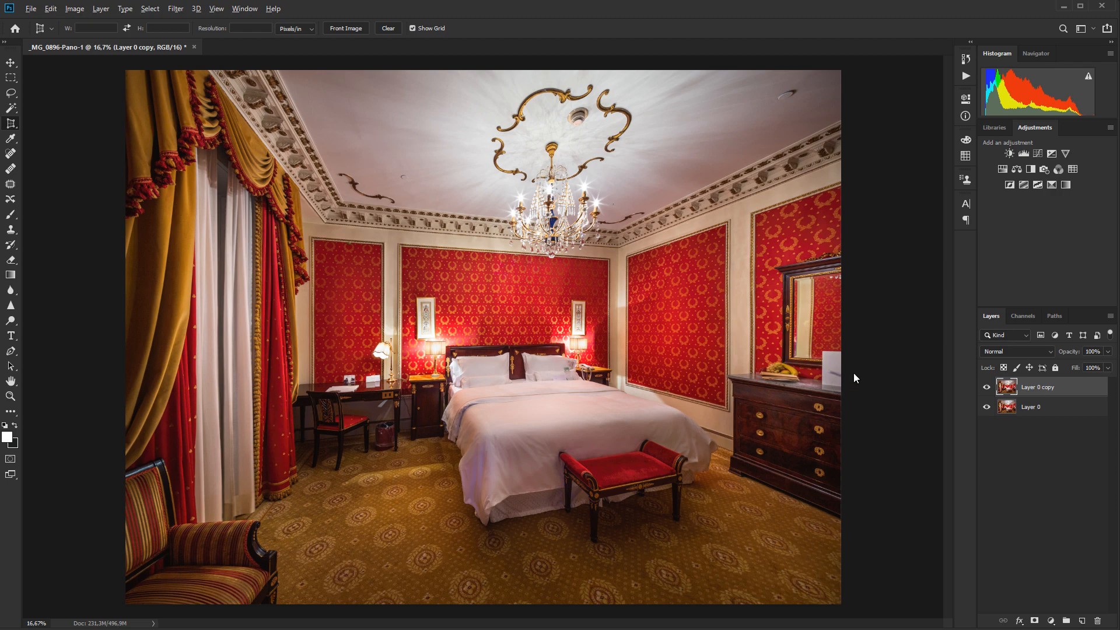
pyautogui.hotkey('alt', 't')
pyautogui.moveTo(222, 141)
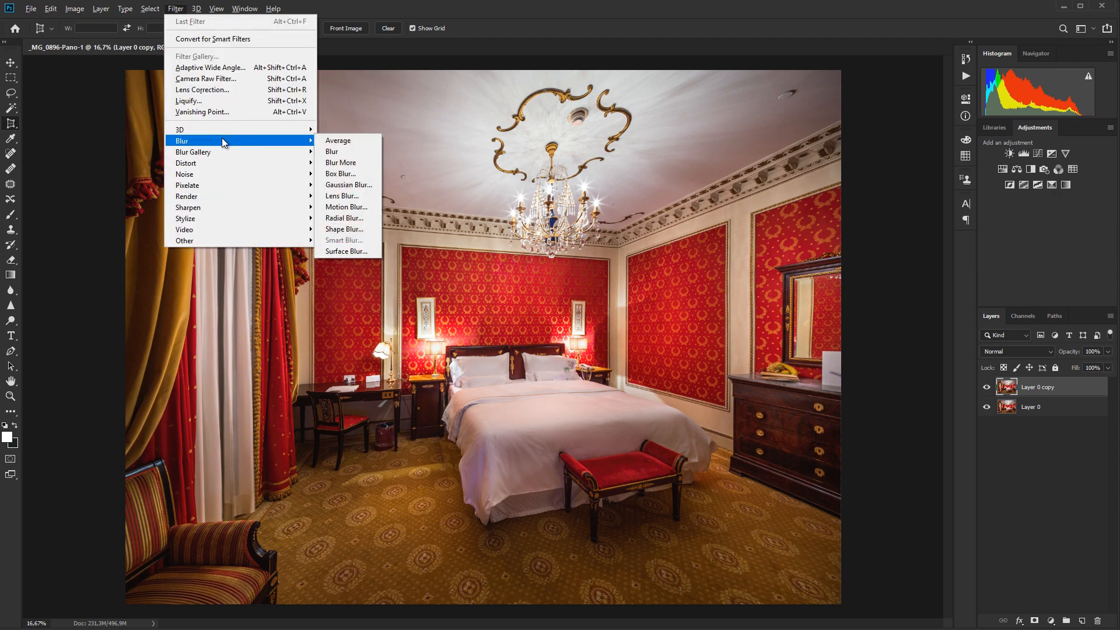
pyautogui.click(348, 185)
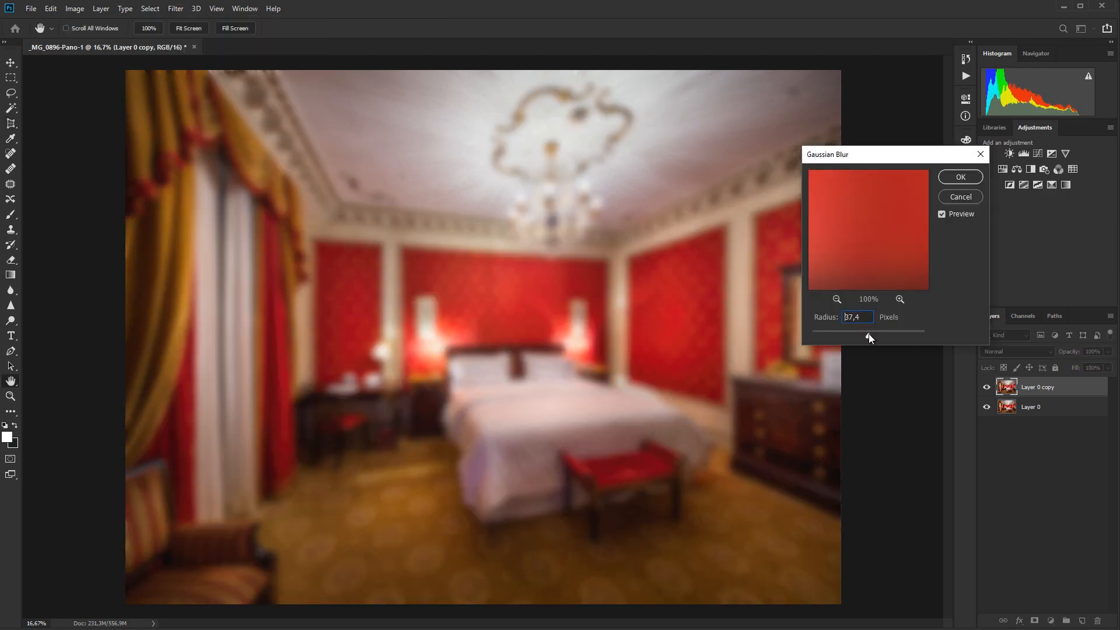
pyautogui.moveTo(869, 333); pyautogui.dragTo(878, 334)
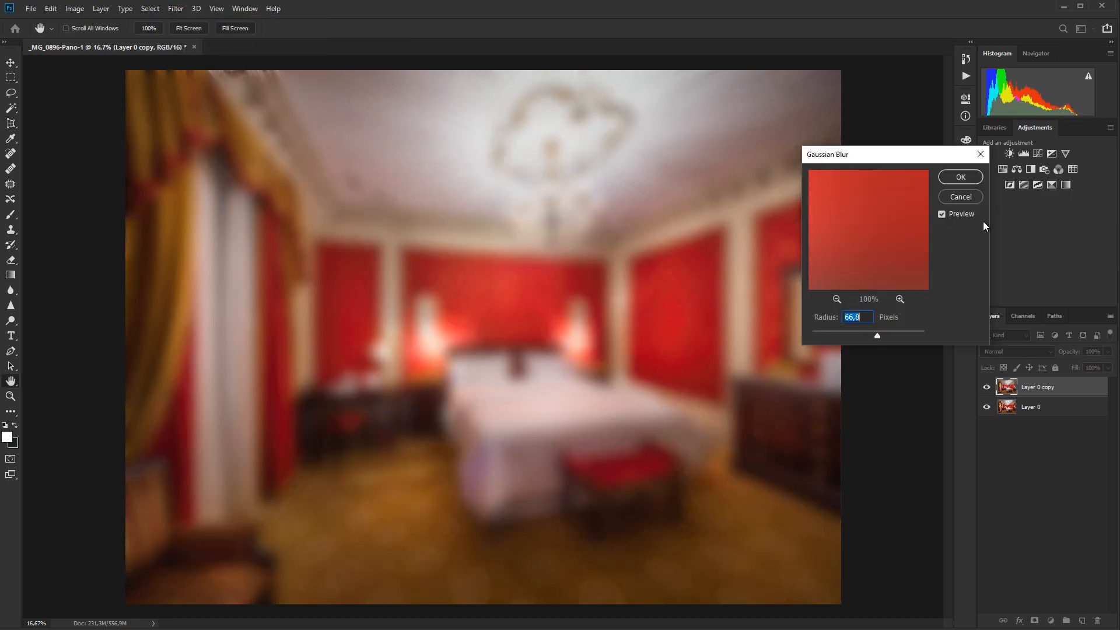
pyautogui.click(973, 178)
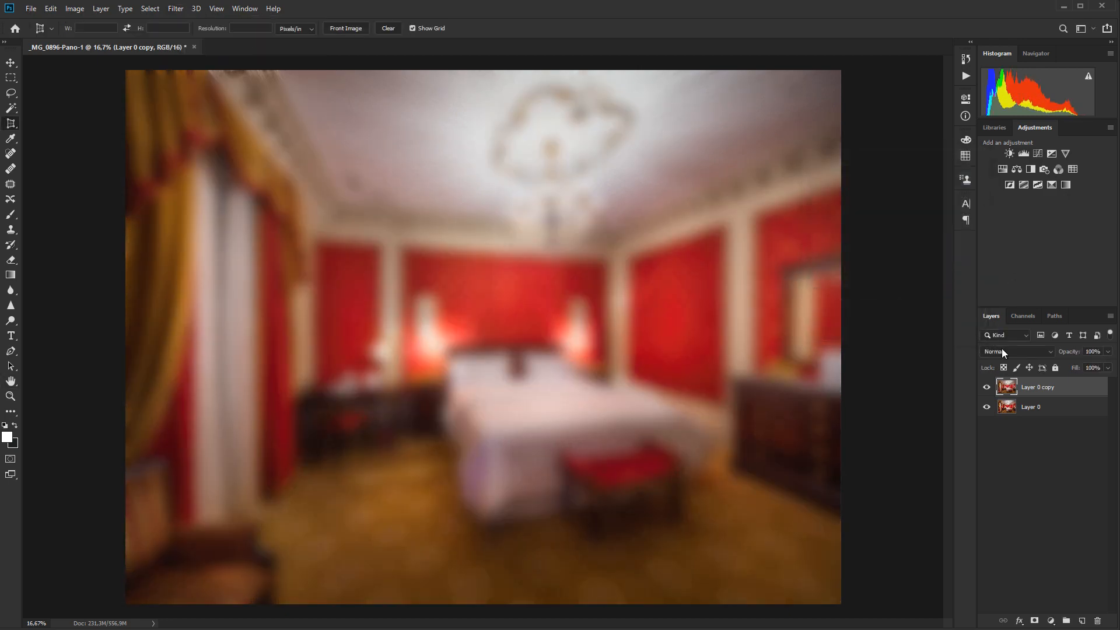
# Step: Set the blurred layer's blending mode to Screen and its opacity to 10%
pyautogui.click(1005, 351)
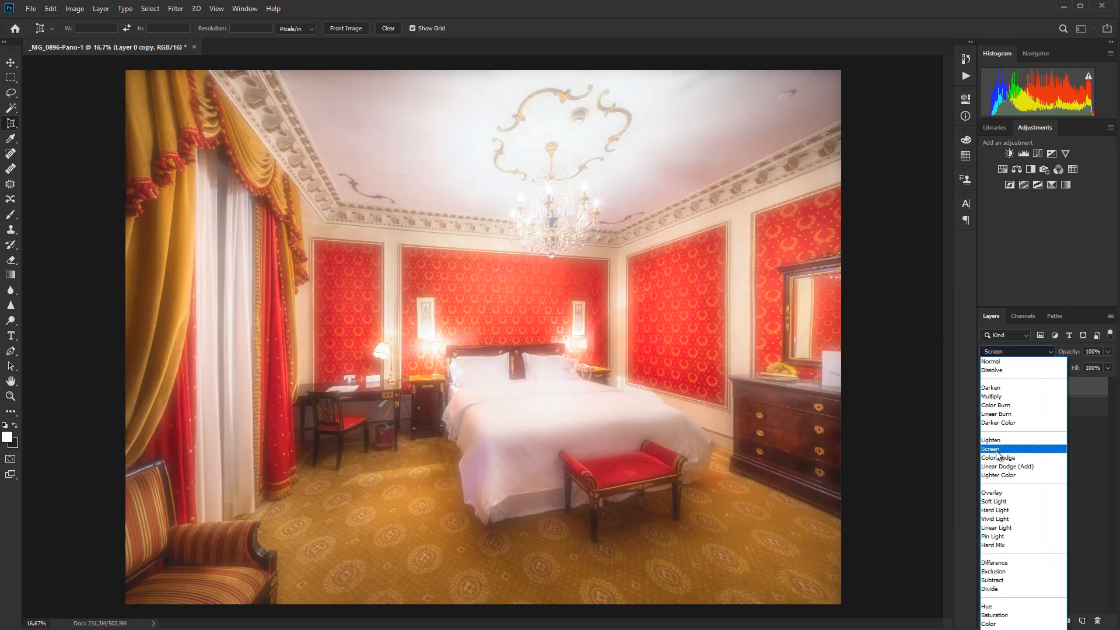
pyautogui.click(998, 450)
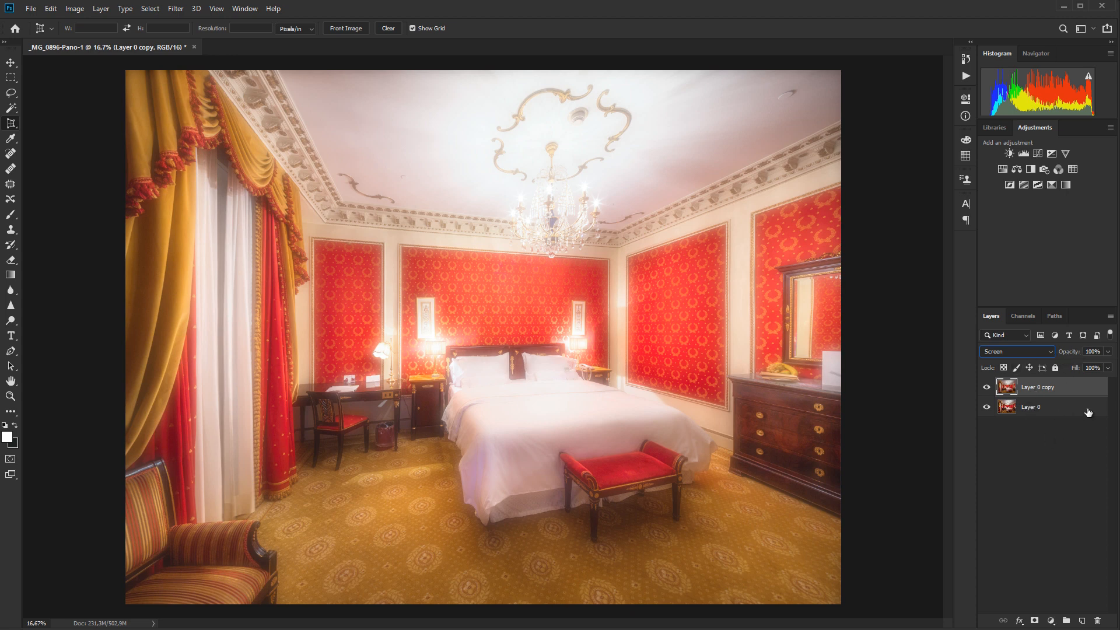
pyautogui.click(1091, 351)
pyautogui.write('10')
pyautogui.press('Return')
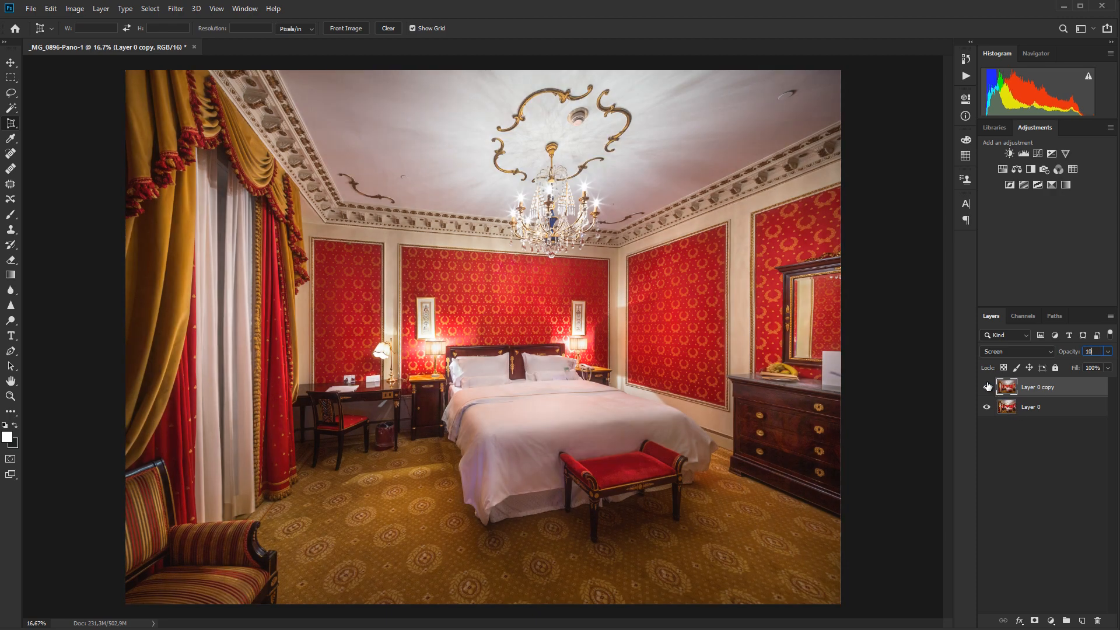
# Step: Compare the photo with and without the blurred Screen layer
pyautogui.click(986, 390)
pyautogui.click(986, 391)
pyautogui.click(986, 390)
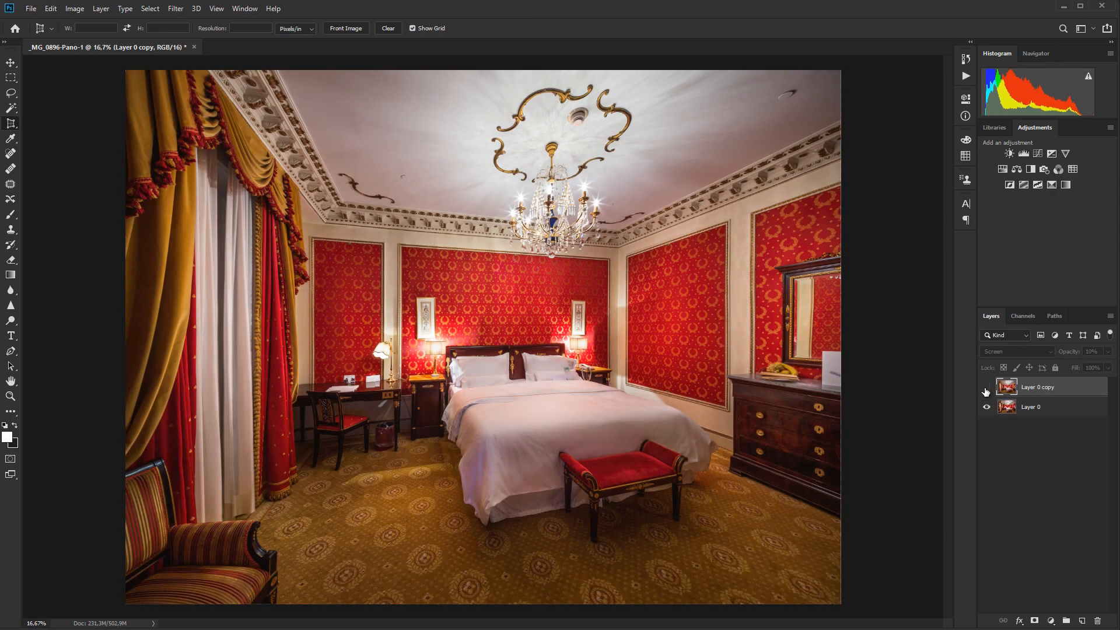
pyautogui.click(986, 390)
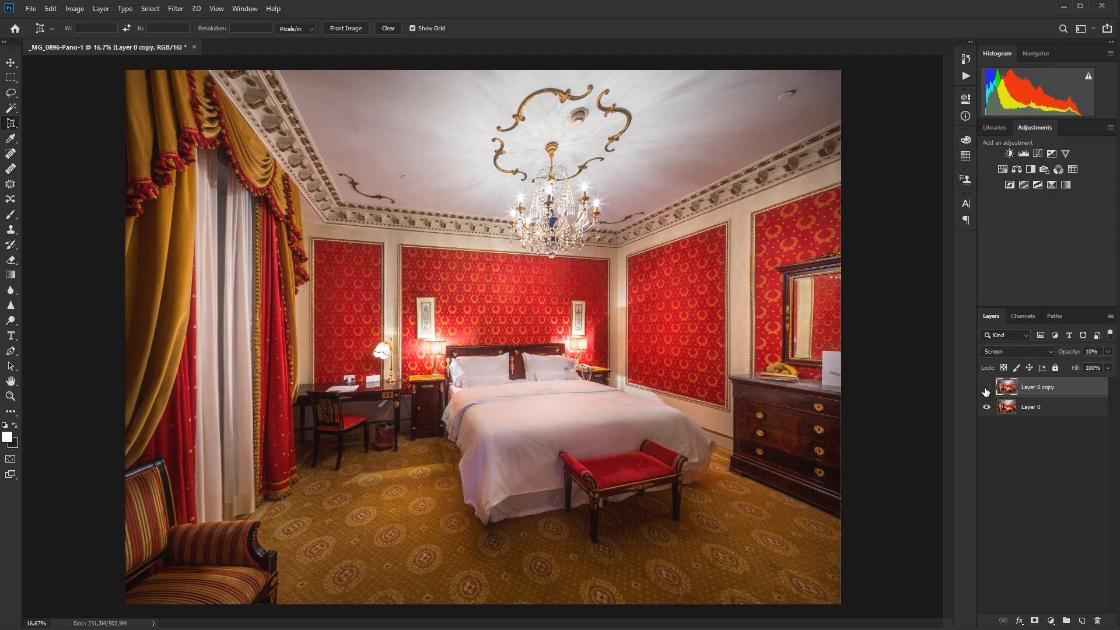
pyautogui.click(986, 390)
pyautogui.click(986, 391)
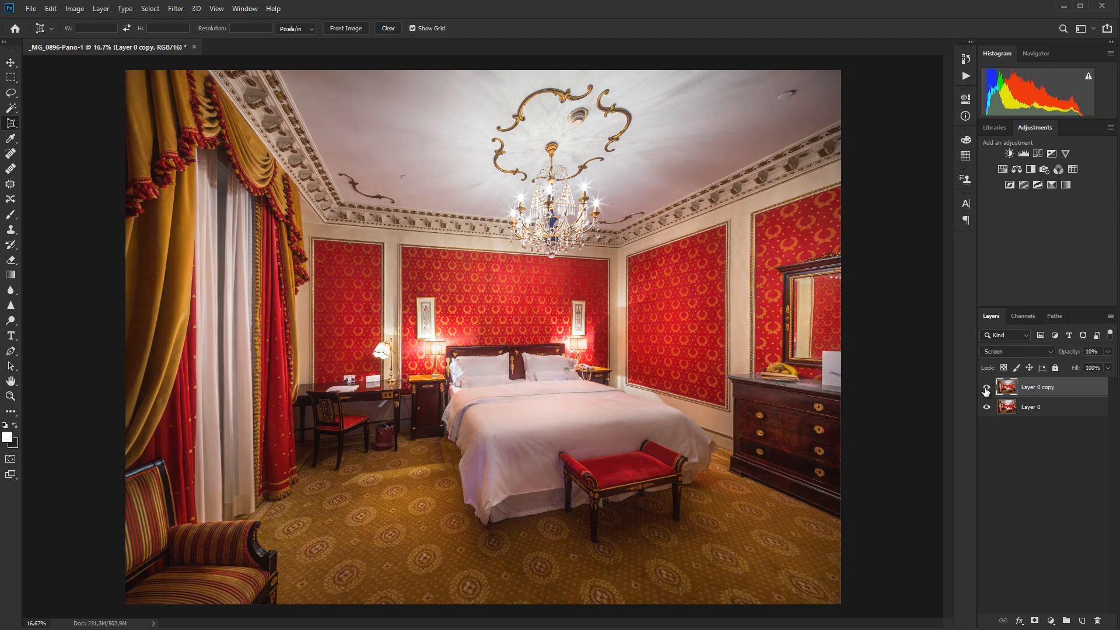
pyautogui.click(986, 390)
pyautogui.click(986, 390)
pyautogui.click(986, 390)
pyautogui.click(985, 390)
# Step: Reset the blurred layer's opacity to 10%, and duplicate it with the duplicate's opacity raised to 35%
pyautogui.moveTo(1067, 356); pyautogui.dragTo(1030, 360)
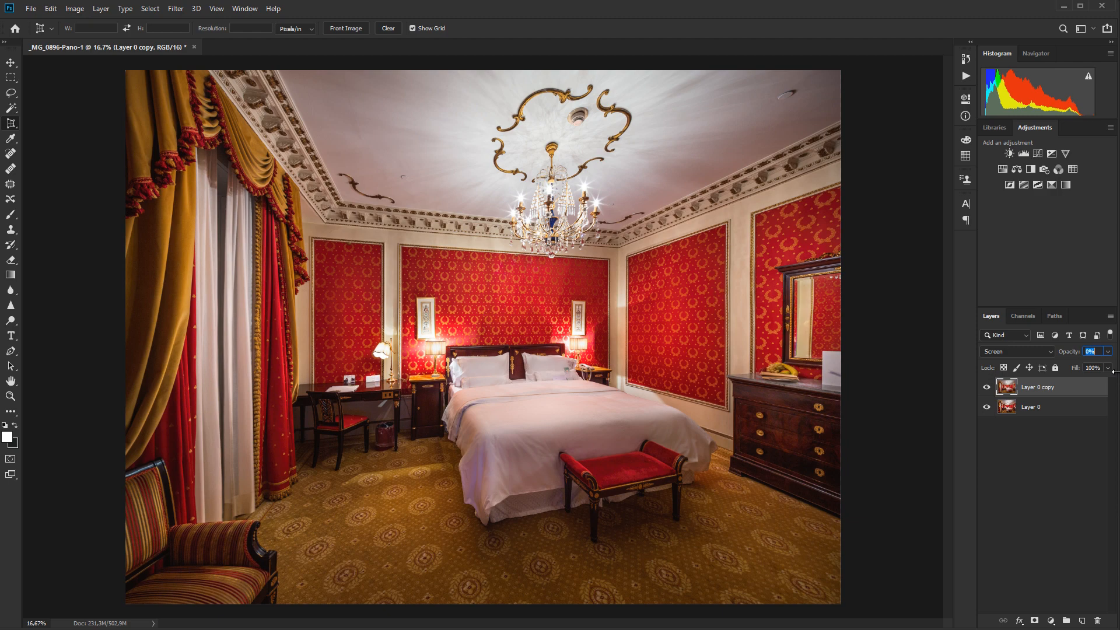
pyautogui.write('10')
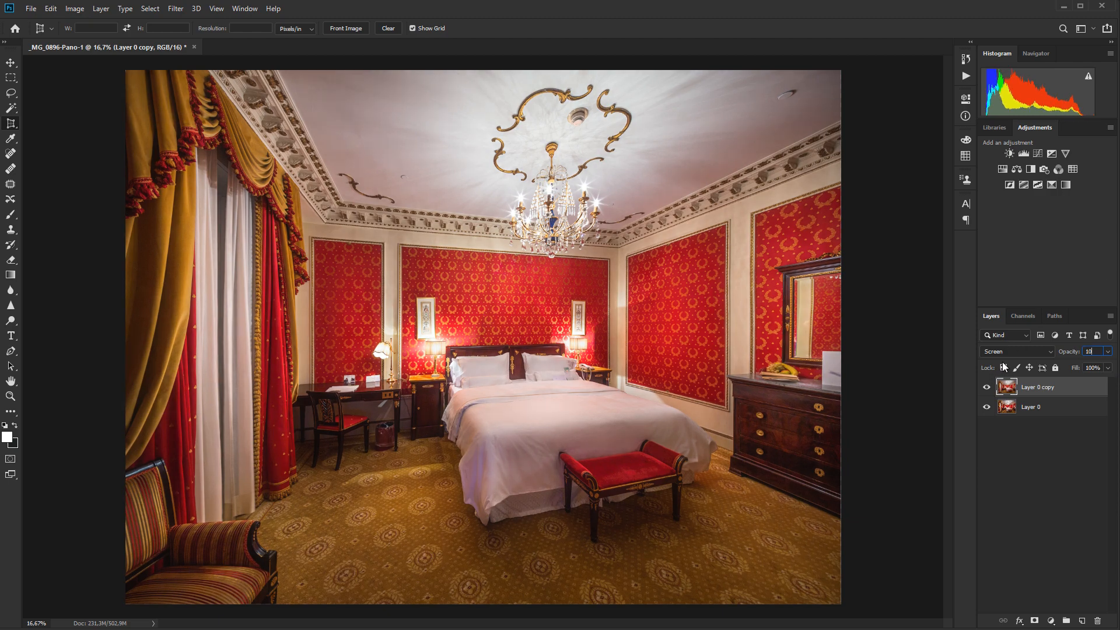
pyautogui.press('Return')
pyautogui.hotkey('ctrl', 'j')
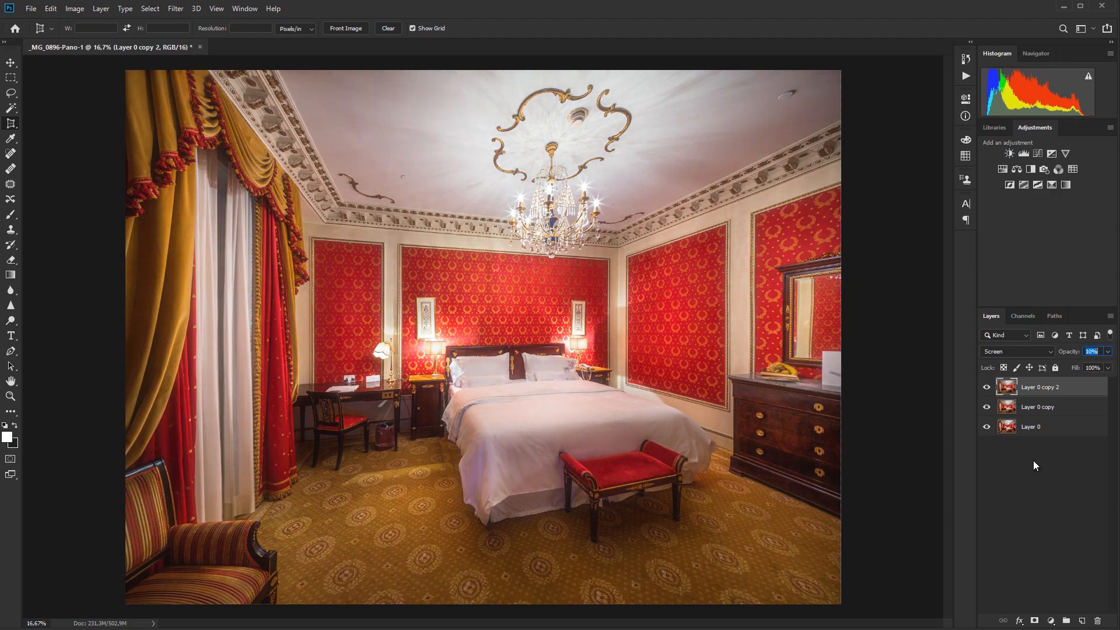
pyautogui.moveTo(1075, 352); pyautogui.dragTo(1093, 353)
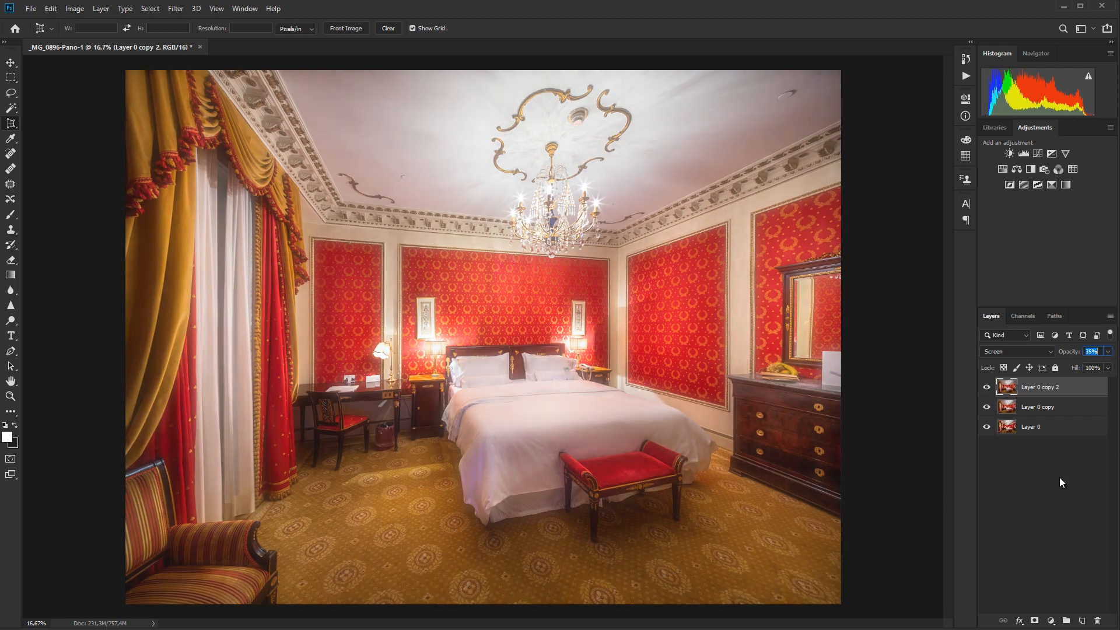
# Step: Add a black mask that hides Layer 0 copy 2, and set the Brush to 100% opacity with a diameter of 1081 px
pyautogui.keyDown('alt'); pyautogui.click(1035, 620); pyautogui.keyUp('alt')
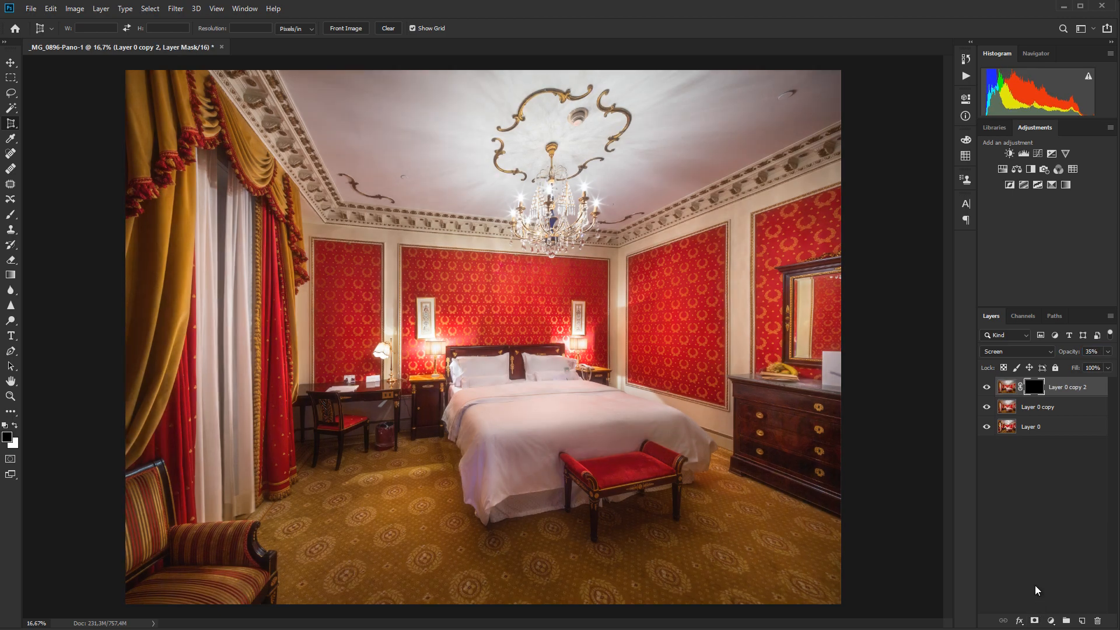
pyautogui.press('b')
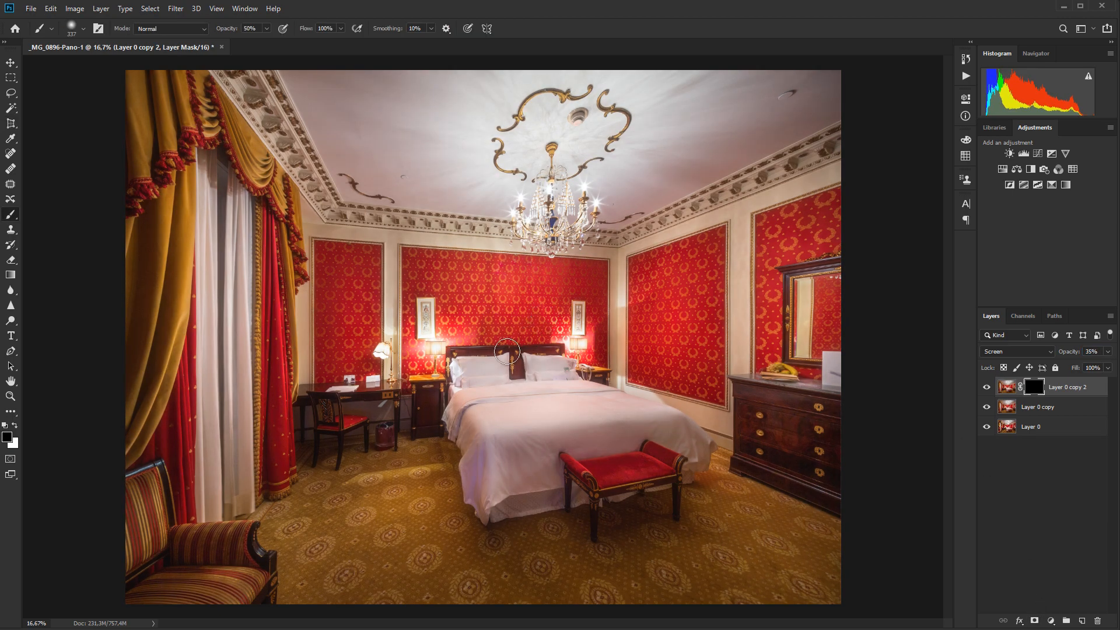
pyautogui.moveTo(507, 351); pyautogui.dragTo(540, 351)
pyautogui.click(266, 29)
pyautogui.moveTo(268, 44); pyautogui.dragTo(304, 44)
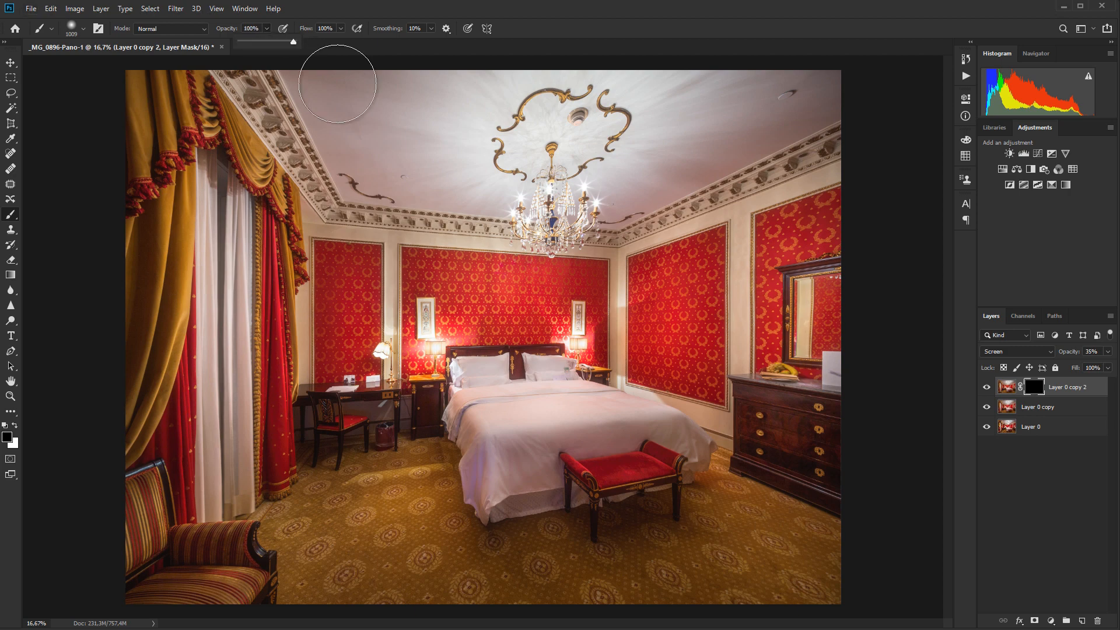
pyautogui.moveTo(569, 381); pyautogui.dragTo(565, 378)
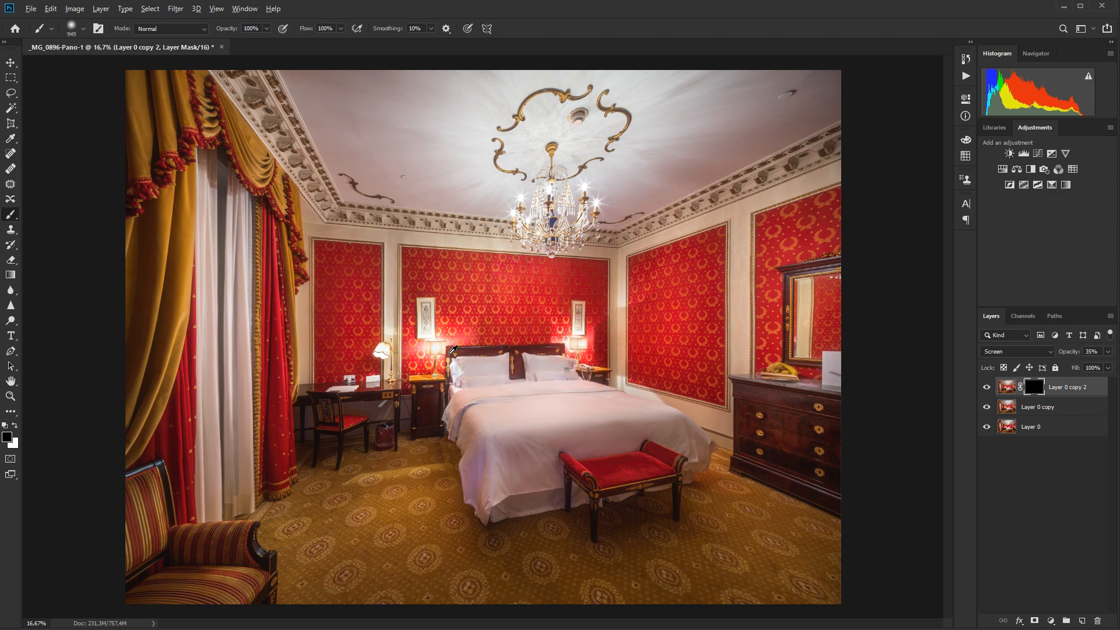
pyautogui.moveTo(449, 358); pyautogui.dragTo(453, 358)
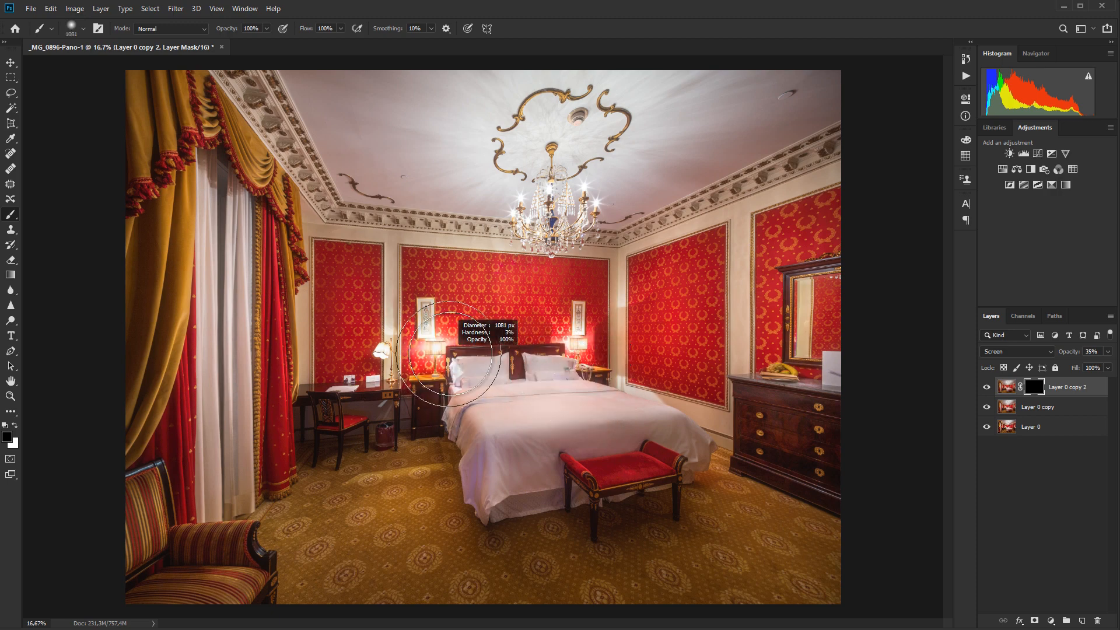
# Step: Paint the mask white over the bedside lamps, desk lamp and window, and undo the last dab
pyautogui.click(15, 425)
pyautogui.click(432, 346)
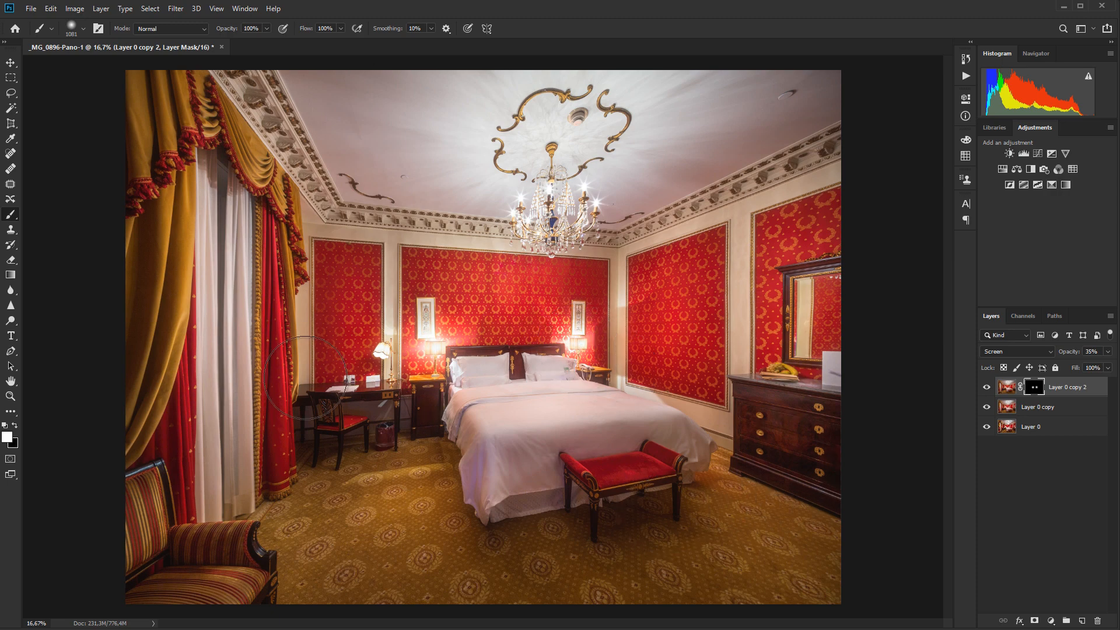
pyautogui.click(384, 352)
pyautogui.click(241, 289)
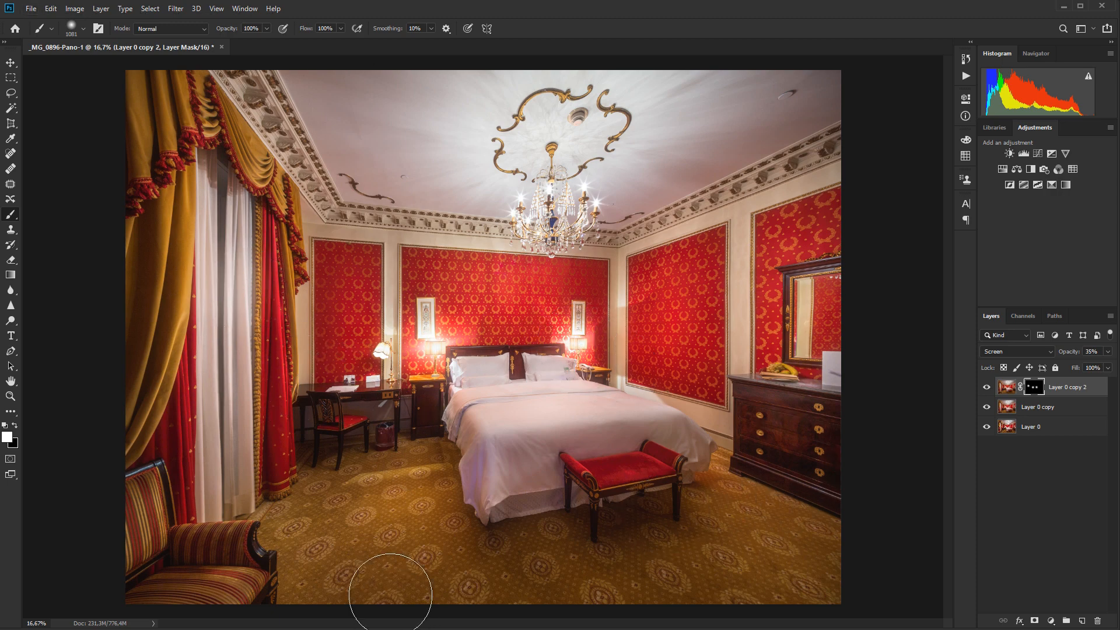
pyautogui.click(589, 209)
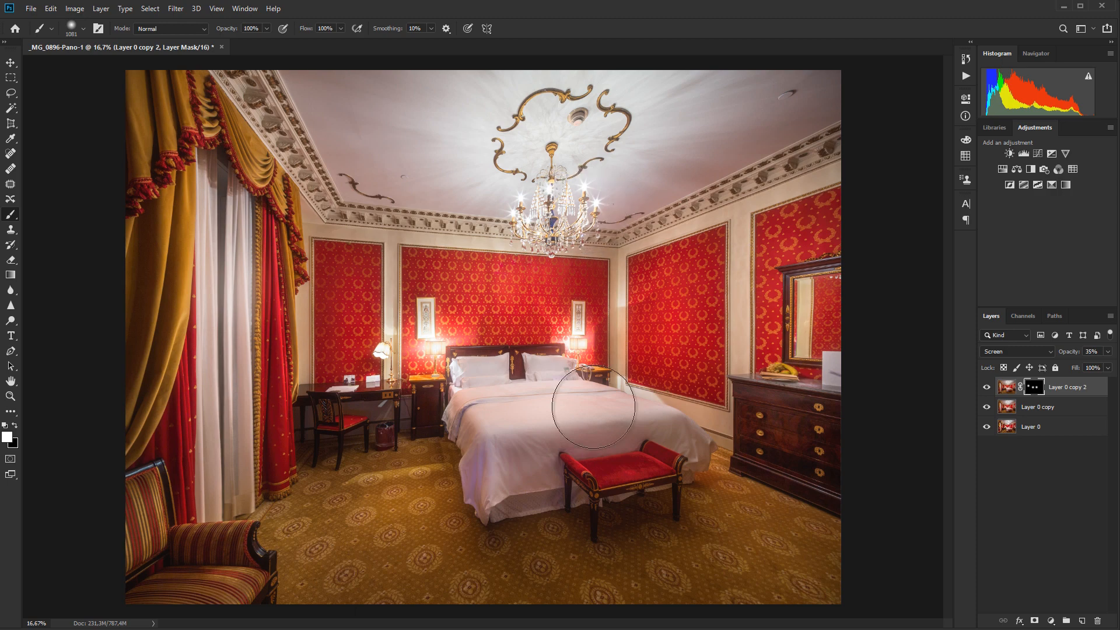
pyautogui.hotkey('ctrl', 'z')
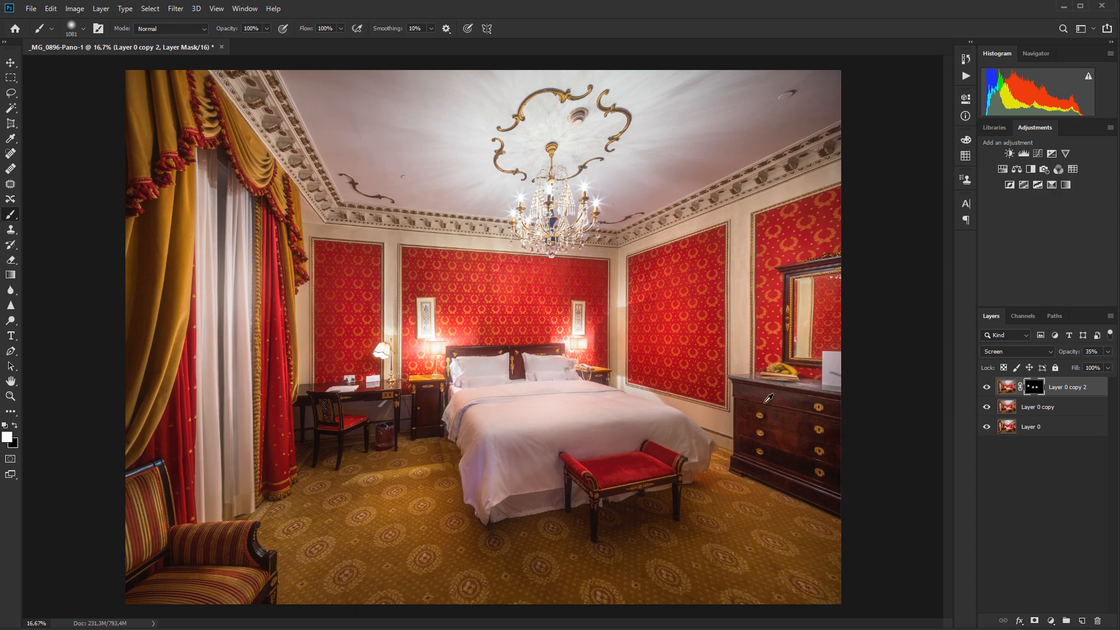
# Step: Reduce the brush to 541 px and dab white on the mask over the bench, nightstand side of the bed, armchair and dresser
pyautogui.moveTo(751, 400); pyautogui.dragTo(735, 394)
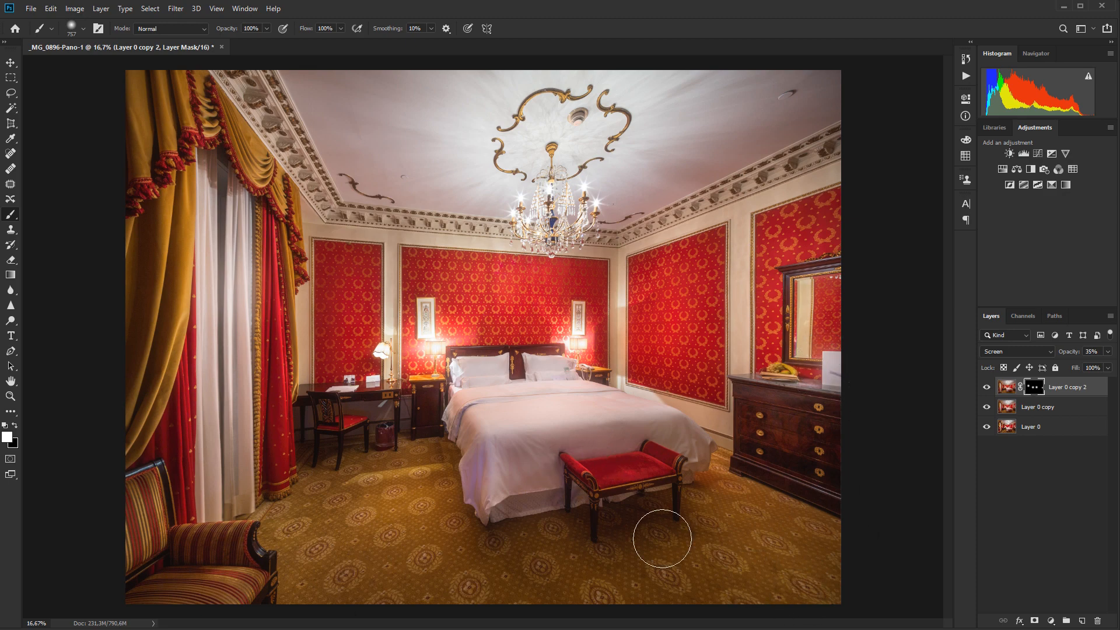
pyautogui.moveTo(584, 477); pyautogui.dragTo(577, 475)
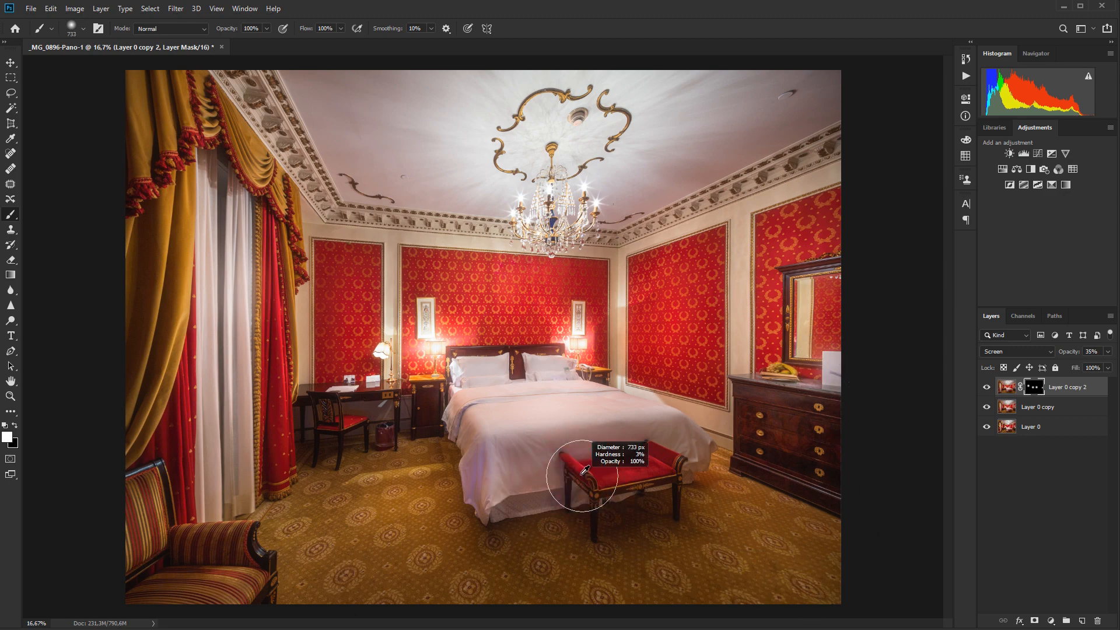
pyautogui.moveTo(682, 472); pyautogui.dragTo(675, 471)
pyautogui.click(678, 469)
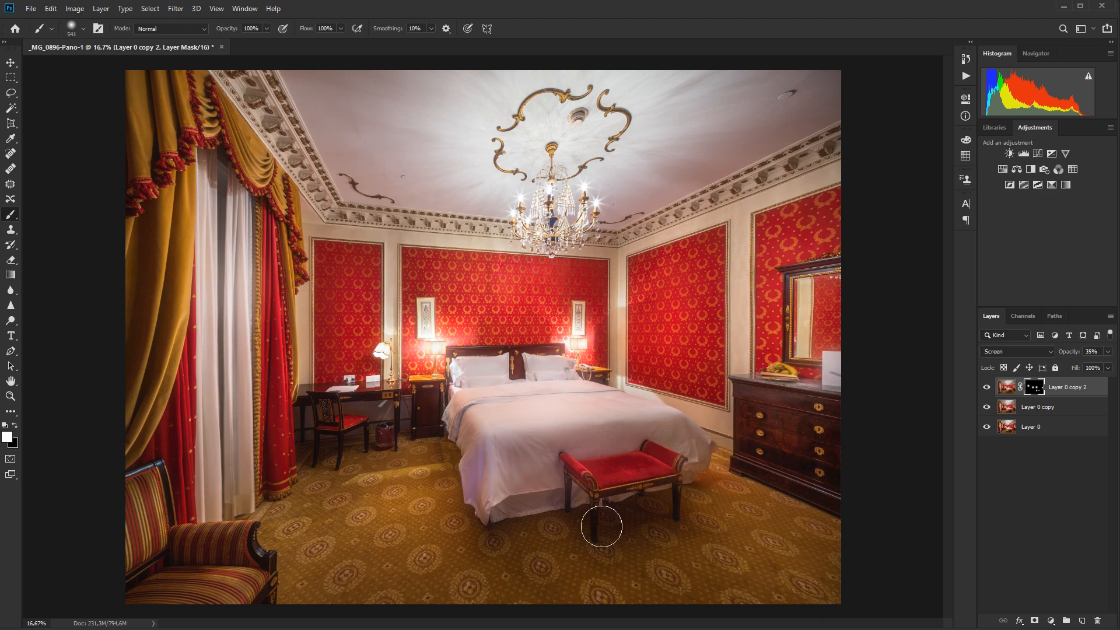
pyautogui.click(595, 518)
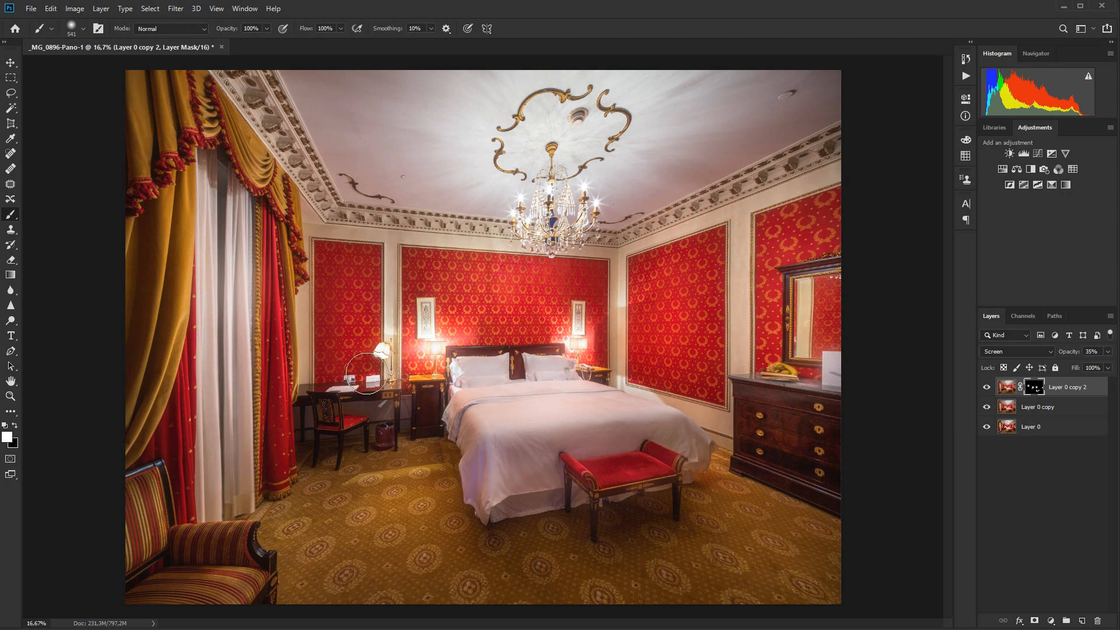
pyautogui.click(429, 425)
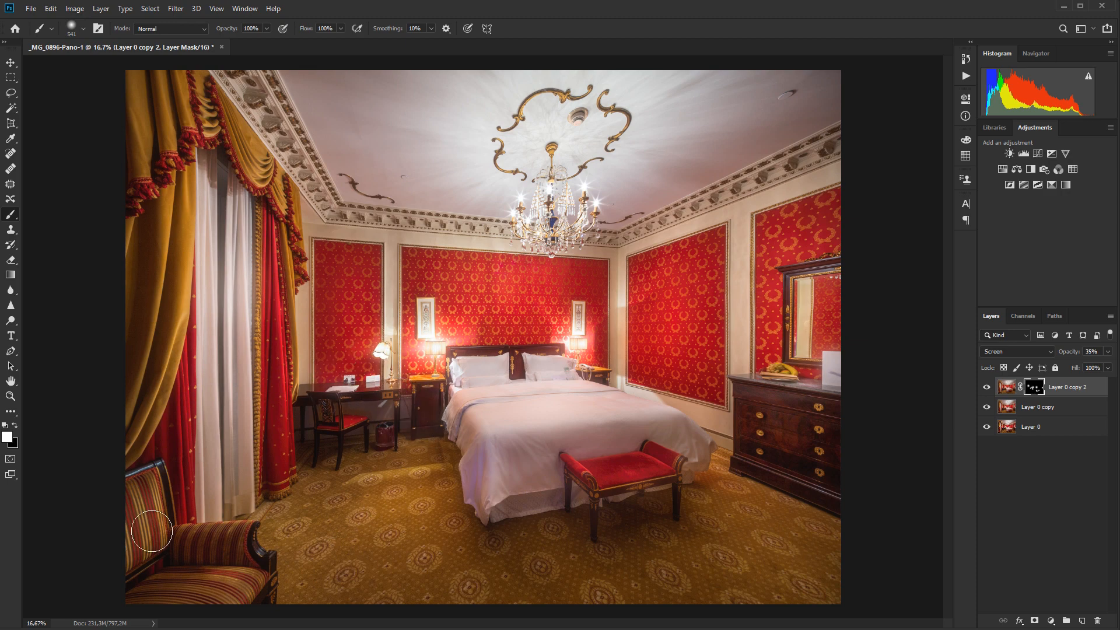
pyautogui.click(155, 466)
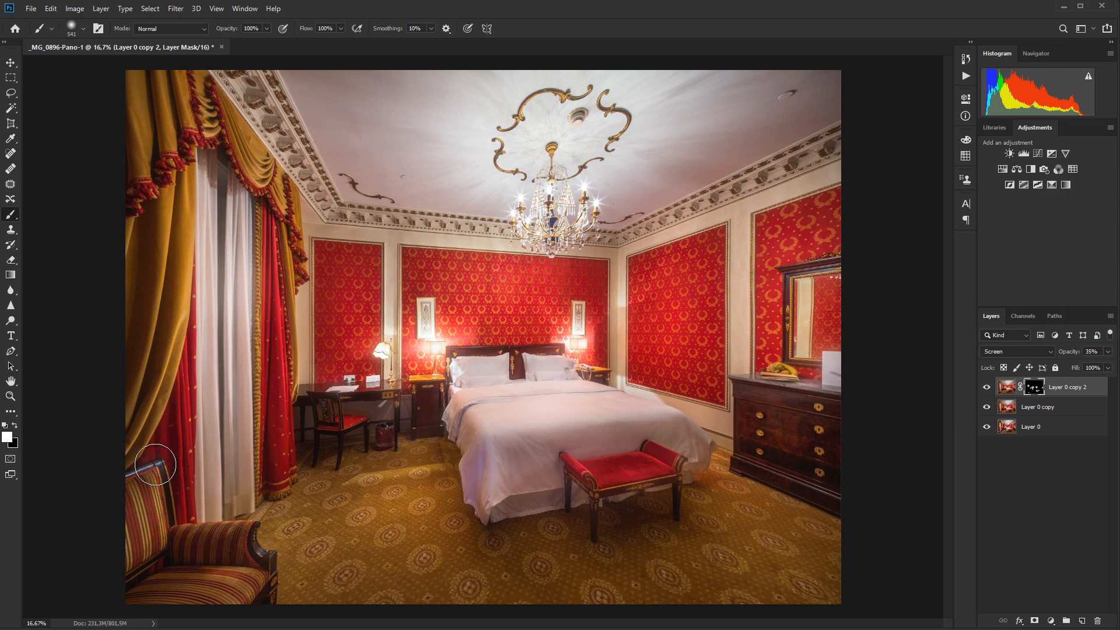
pyautogui.click(746, 408)
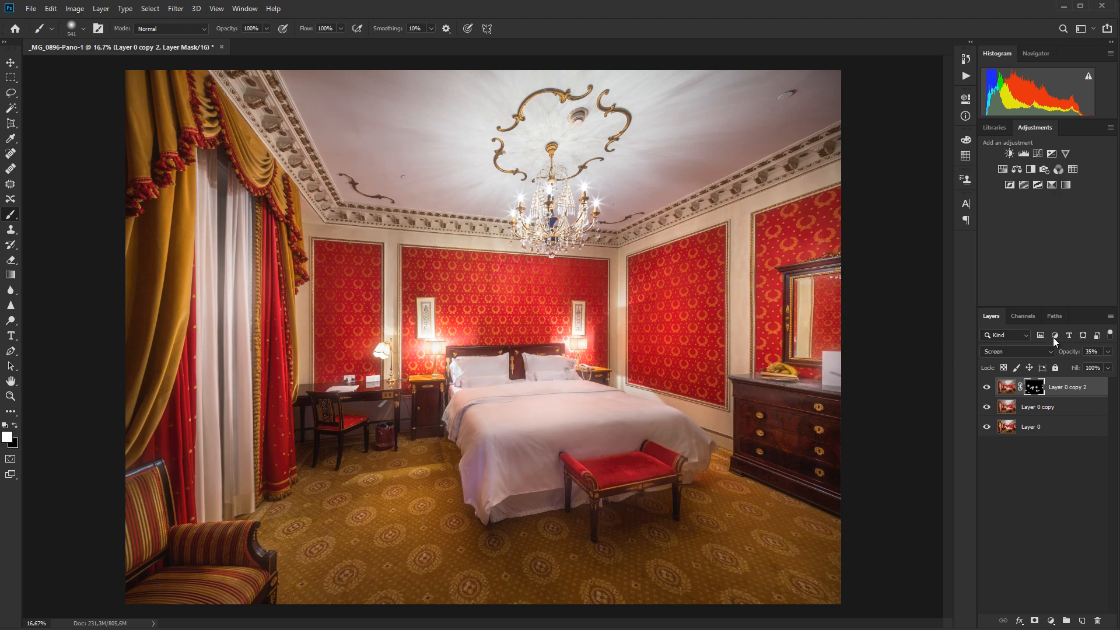
# Step: Compare the photo with and without the masked glow layer, and check the image's dimensions and resolution
pyautogui.moveTo(1069, 354)
pyautogui.mouseDown()
pyautogui.moveTo(1056, 357)
pyautogui.moveTo(1069, 354)
pyautogui.mouseUp()
pyautogui.click(987, 388)
pyautogui.click(987, 387)
pyautogui.click(987, 387)
pyautogui.click(988, 388)
pyautogui.click(988, 388)
pyautogui.click(988, 388)
pyautogui.hotkey('ctrl', 'alt', 'i')
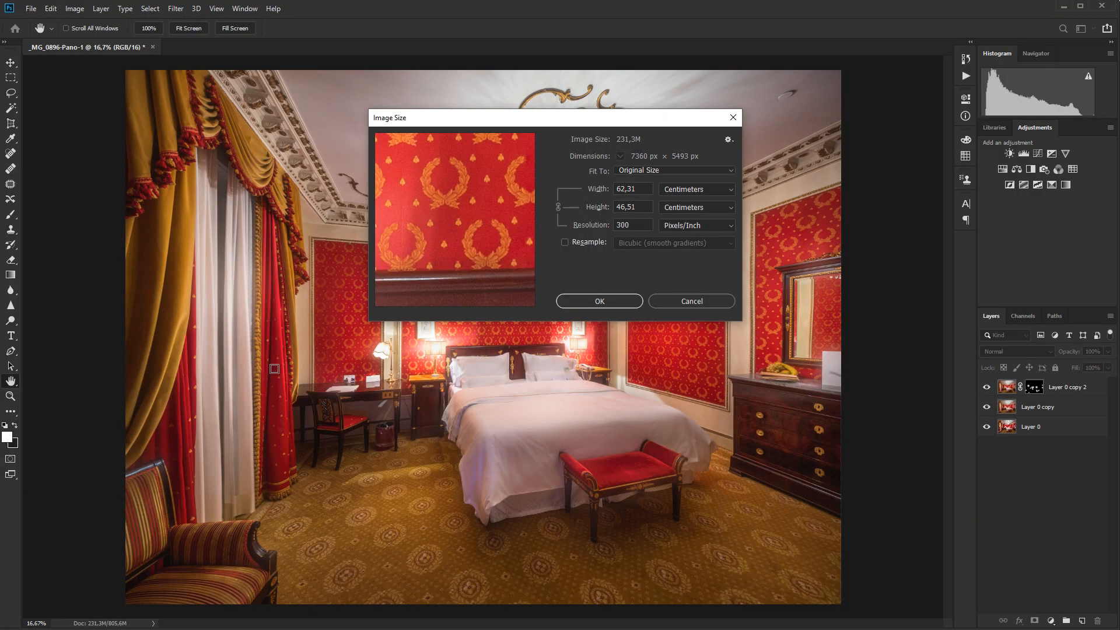
pyautogui.click(694, 302)
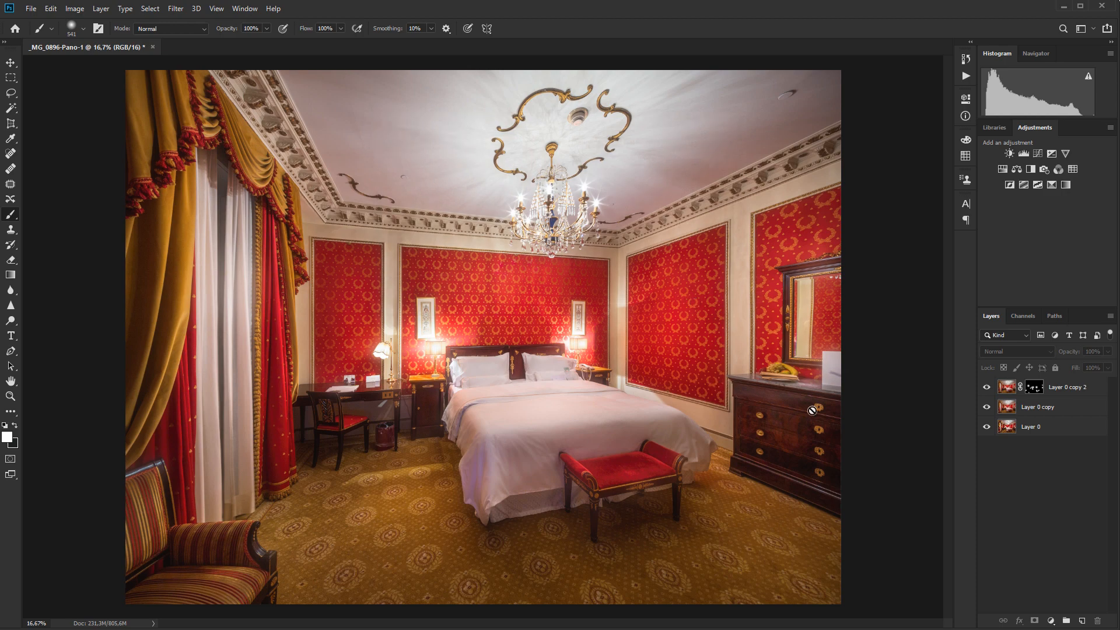
pyautogui.click(987, 387)
pyautogui.click(987, 388)
# Step: Flatten all layers into the Background and convert it into a regular layer named Layer 0
pyautogui.moveTo(1009, 433); pyautogui.dragTo(592, 402)
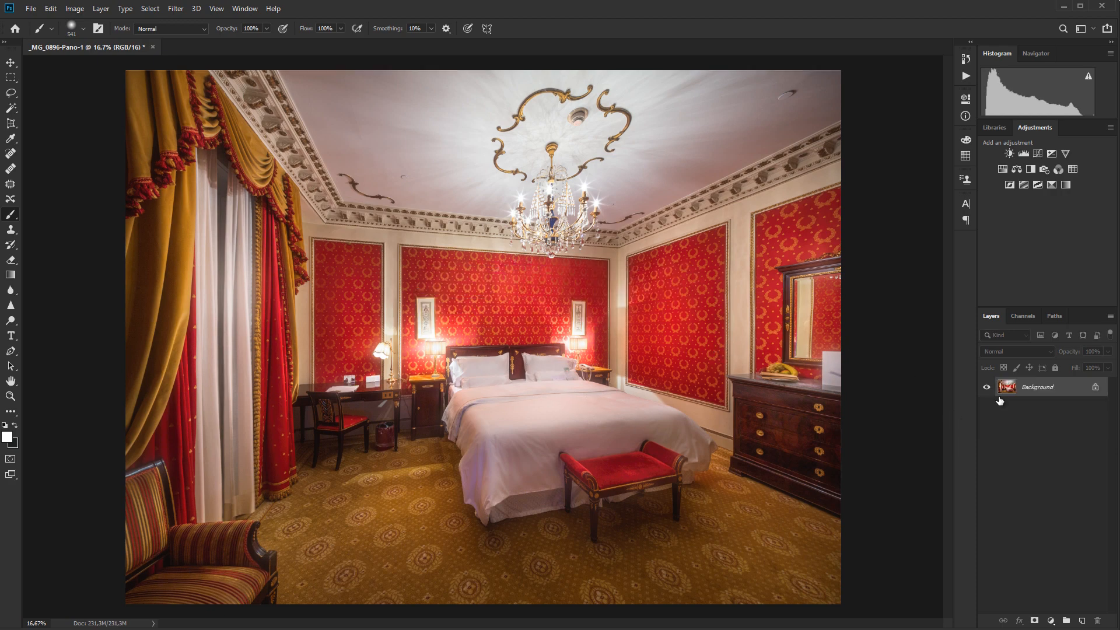
pyautogui.doubleClick(1019, 388)
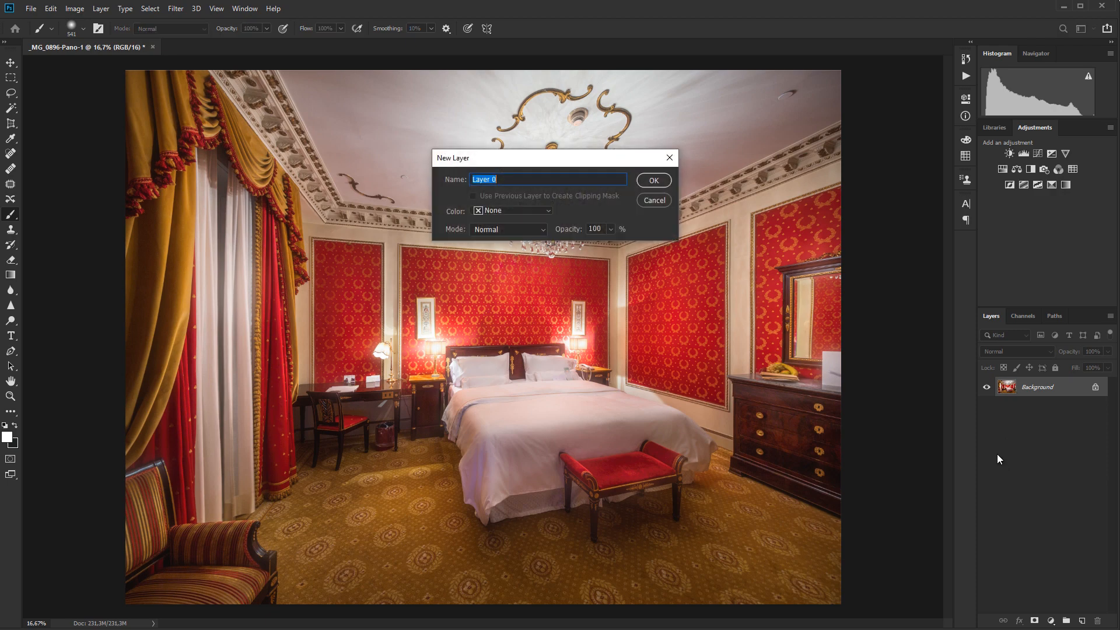
pyautogui.click(653, 181)
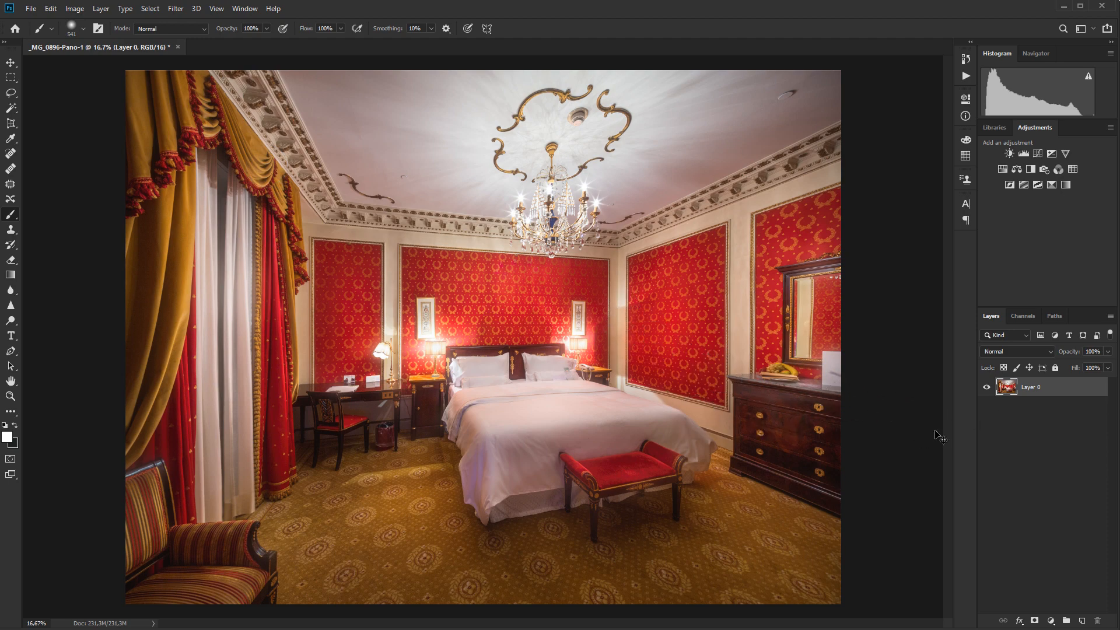
# Step: Duplicate Layer 0 and apply a High Pass filter with a radius of 401.3 pixels to the copy
pyautogui.hotkey('ctrl', 'j')
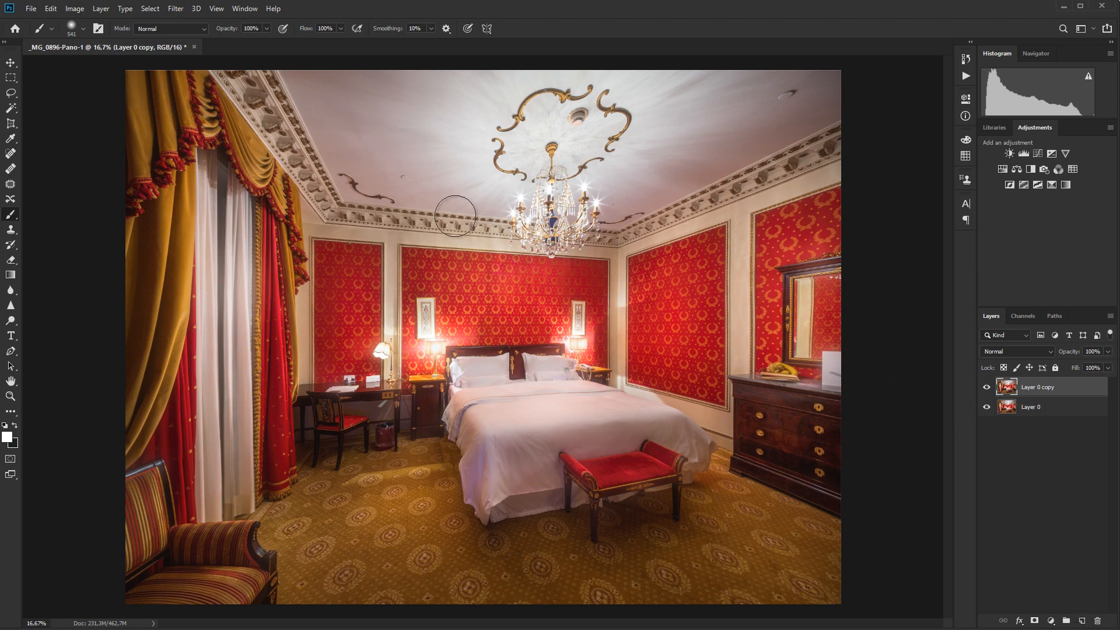
pyautogui.click(175, 8)
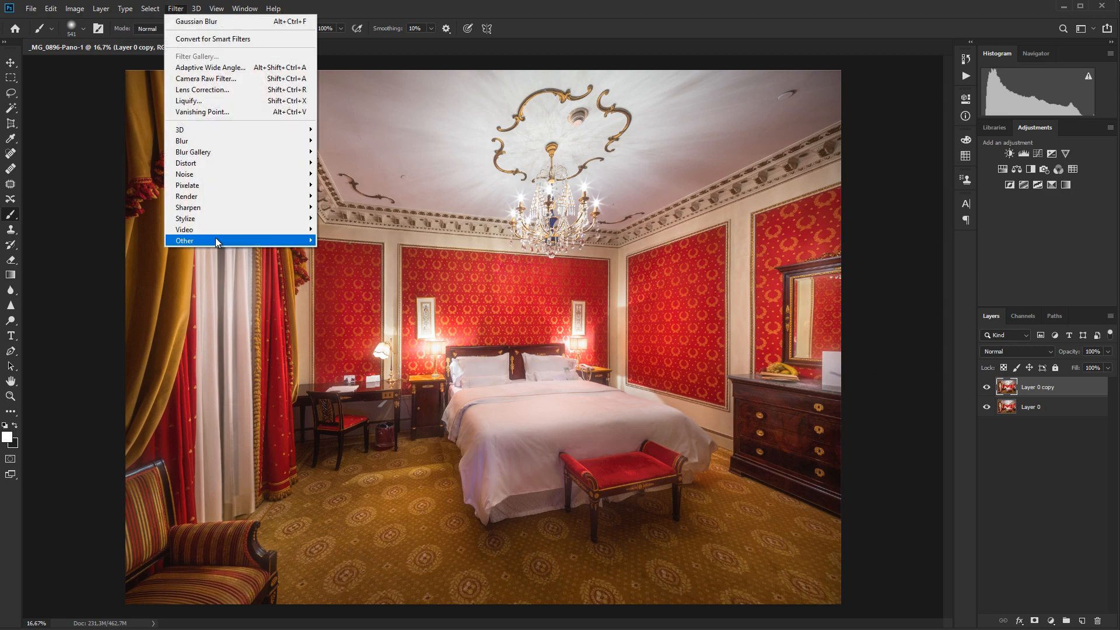
pyautogui.moveTo(215, 239)
pyautogui.click(347, 253)
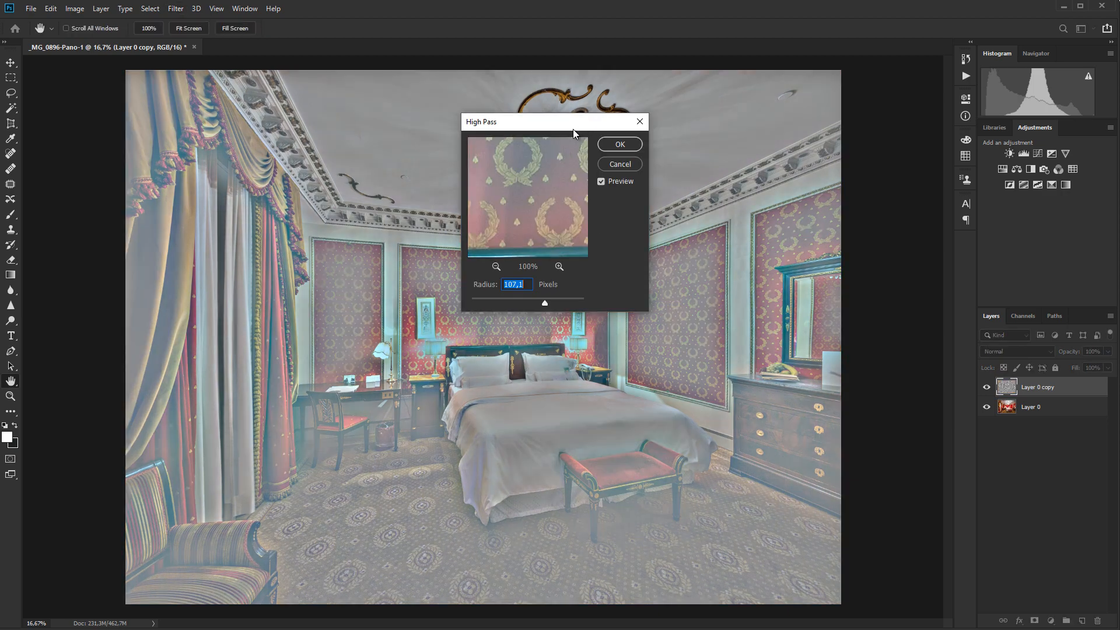
pyautogui.moveTo(572, 125); pyautogui.dragTo(887, 127)
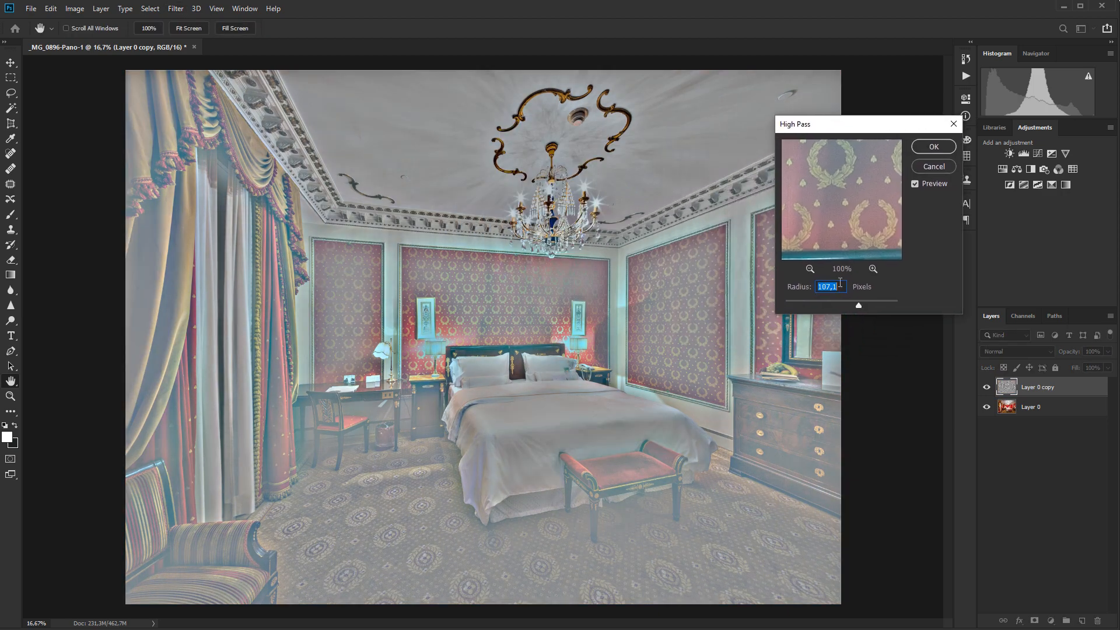
pyautogui.moveTo(843, 301); pyautogui.dragTo(798, 308)
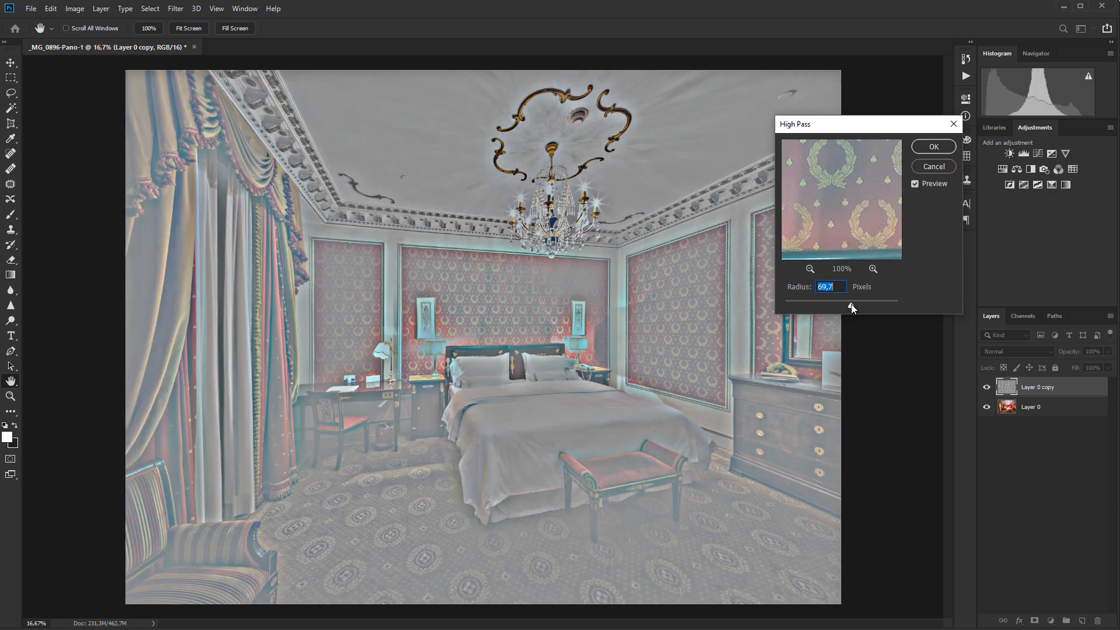
pyautogui.moveTo(851, 303); pyautogui.dragTo(873, 304)
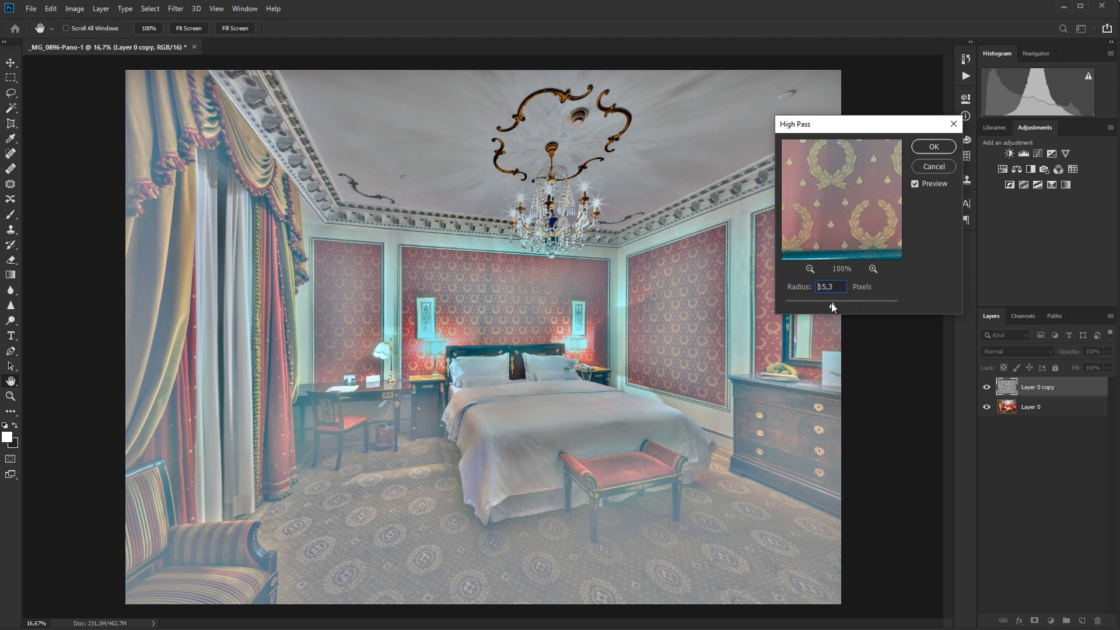
pyautogui.moveTo(832, 305); pyautogui.dragTo(852, 306)
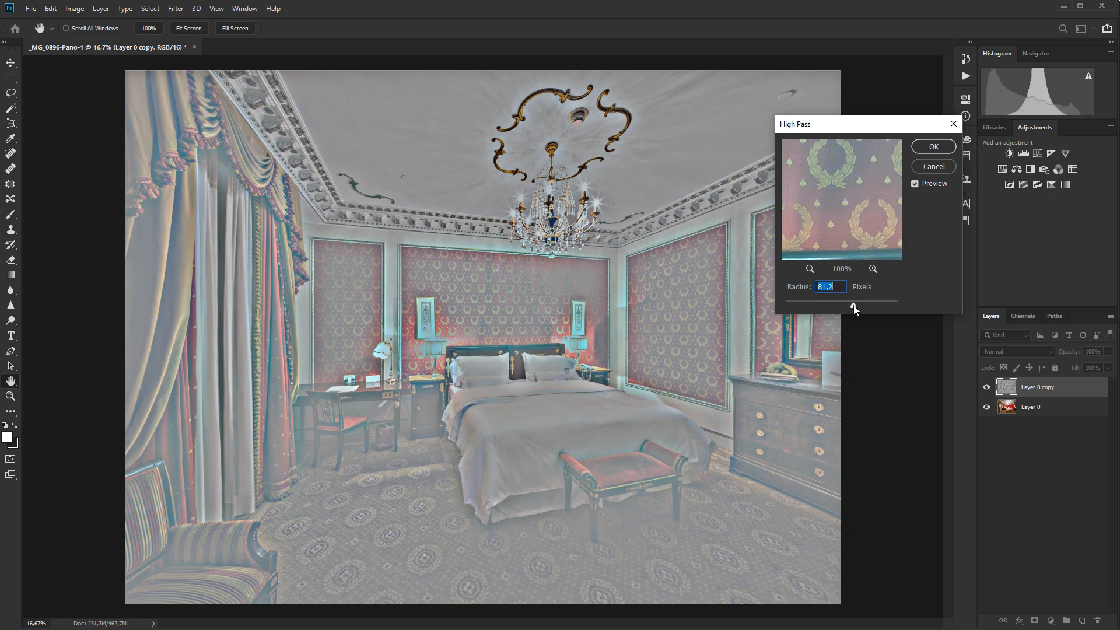
pyautogui.moveTo(852, 306); pyautogui.dragTo(883, 303)
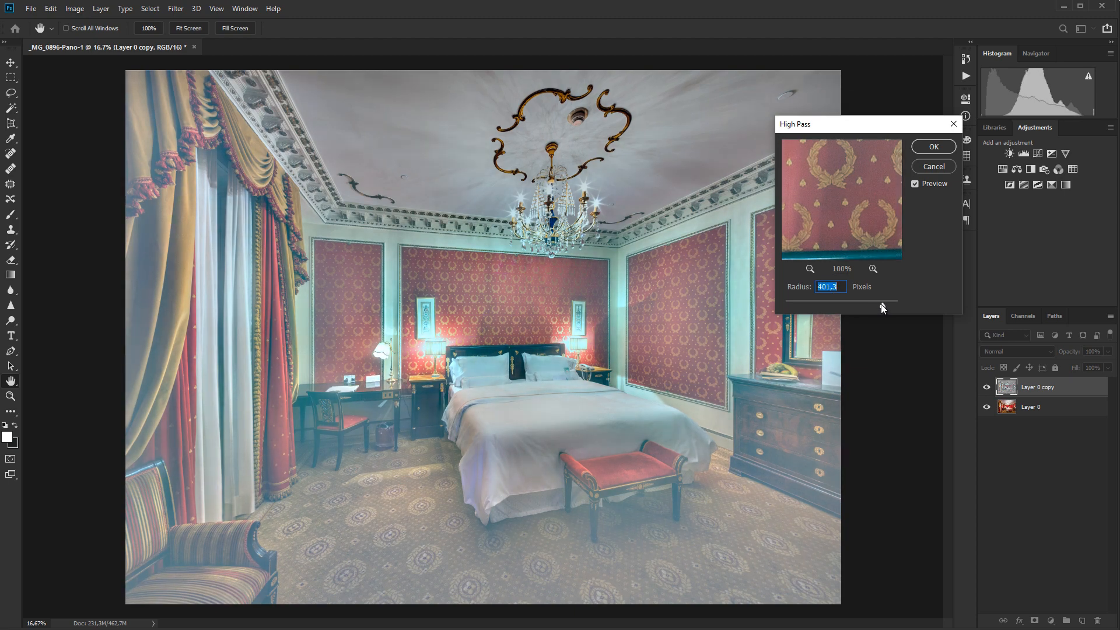
pyautogui.click(913, 183)
pyautogui.click(913, 184)
pyautogui.click(923, 148)
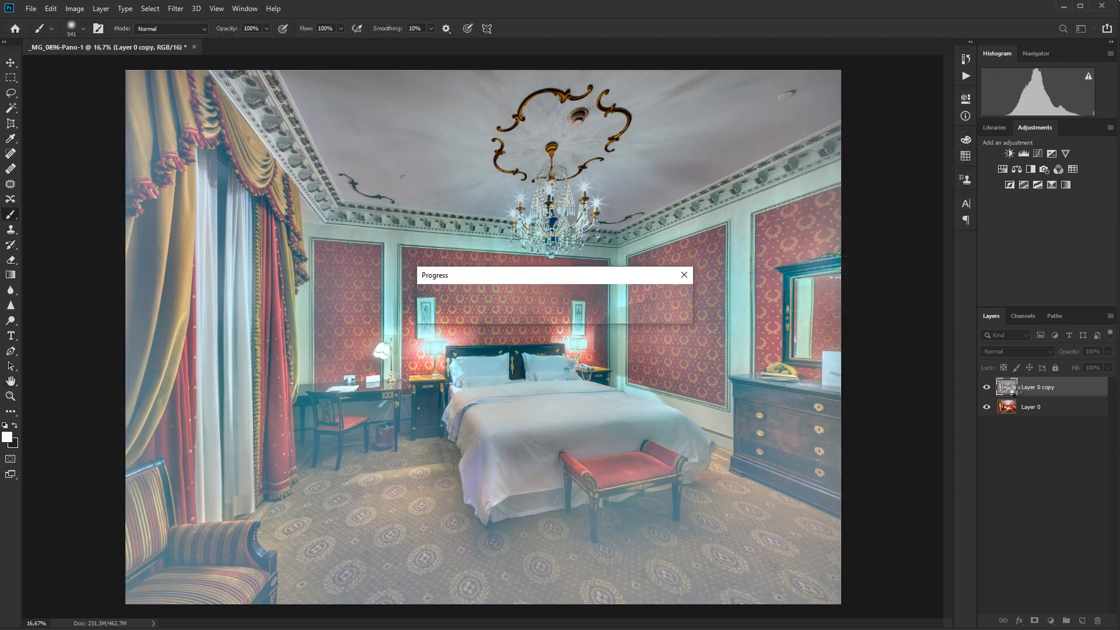
# Step: Preview different blending modes on the High Pass layer and set it to Overlay
pyautogui.click(1011, 352)
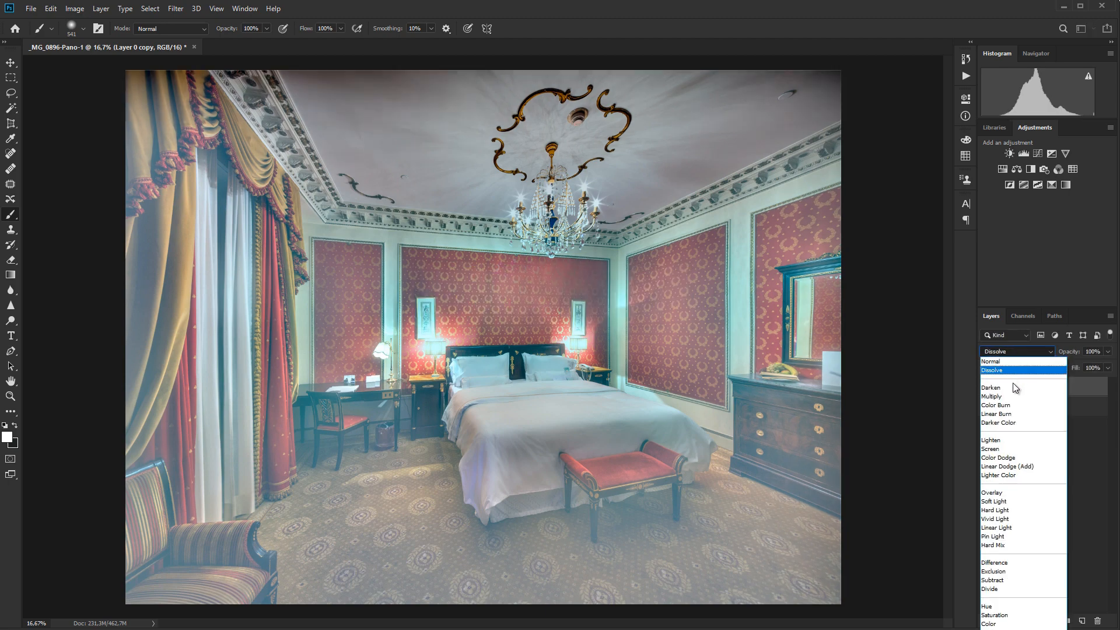
pyautogui.press('Down')
pyautogui.press('Down')
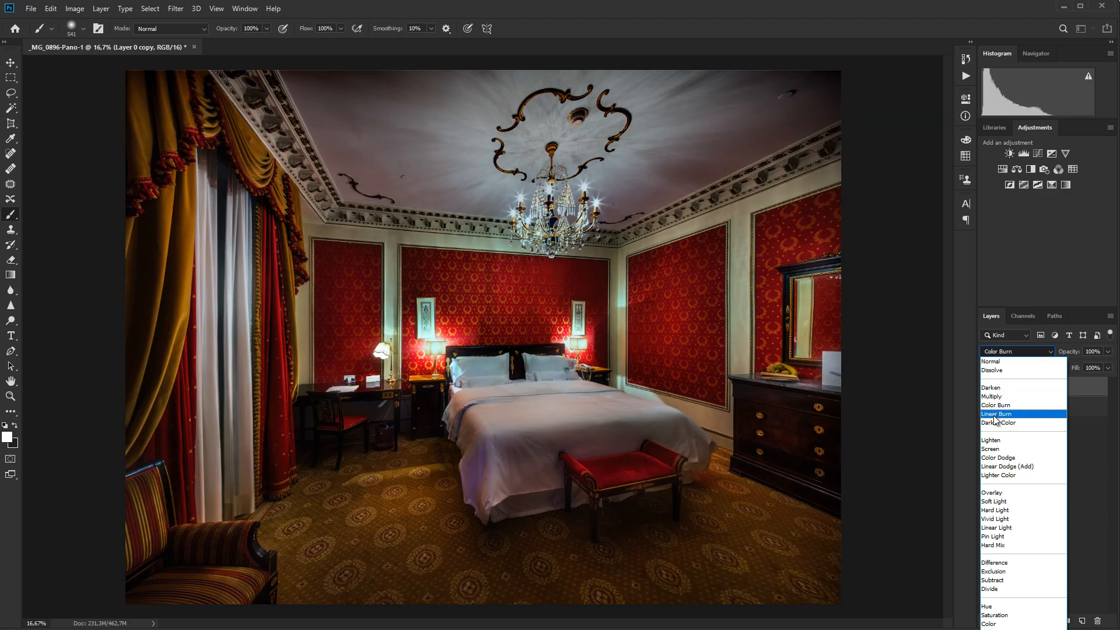
pyautogui.press('Down')
pyautogui.press('Down')
pyautogui.press('Down')
pyautogui.press('Down')
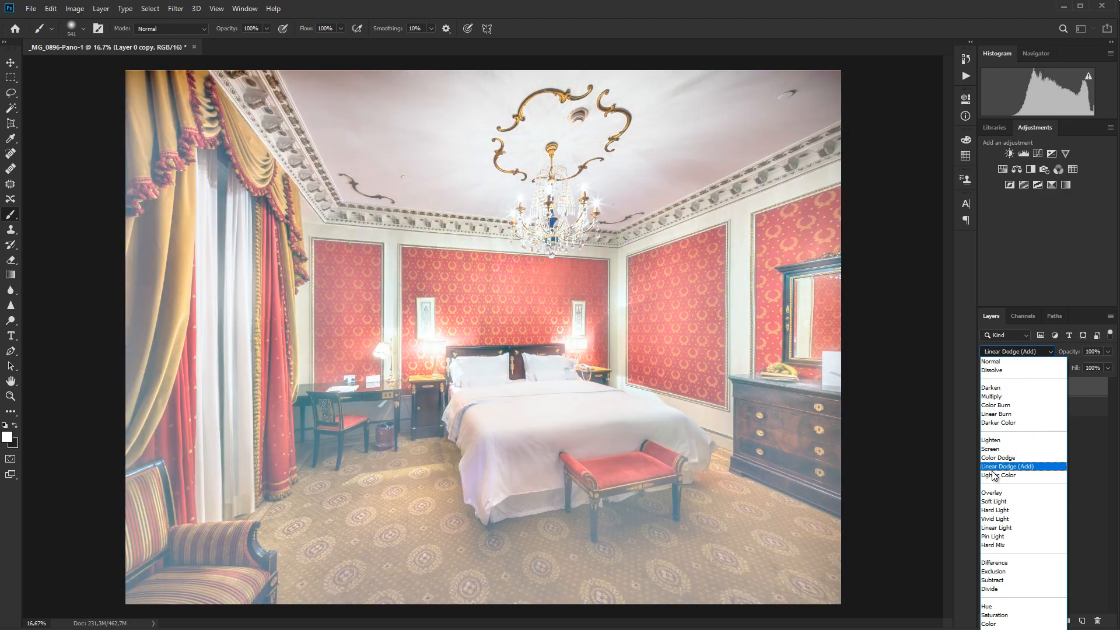
pyautogui.press('Down')
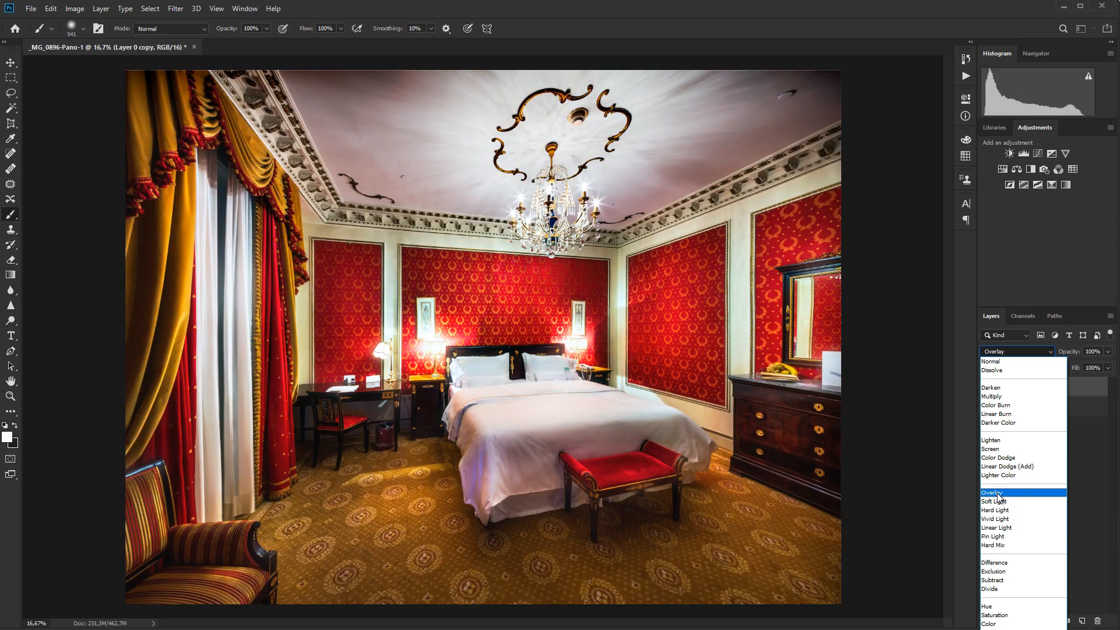
pyautogui.click(997, 493)
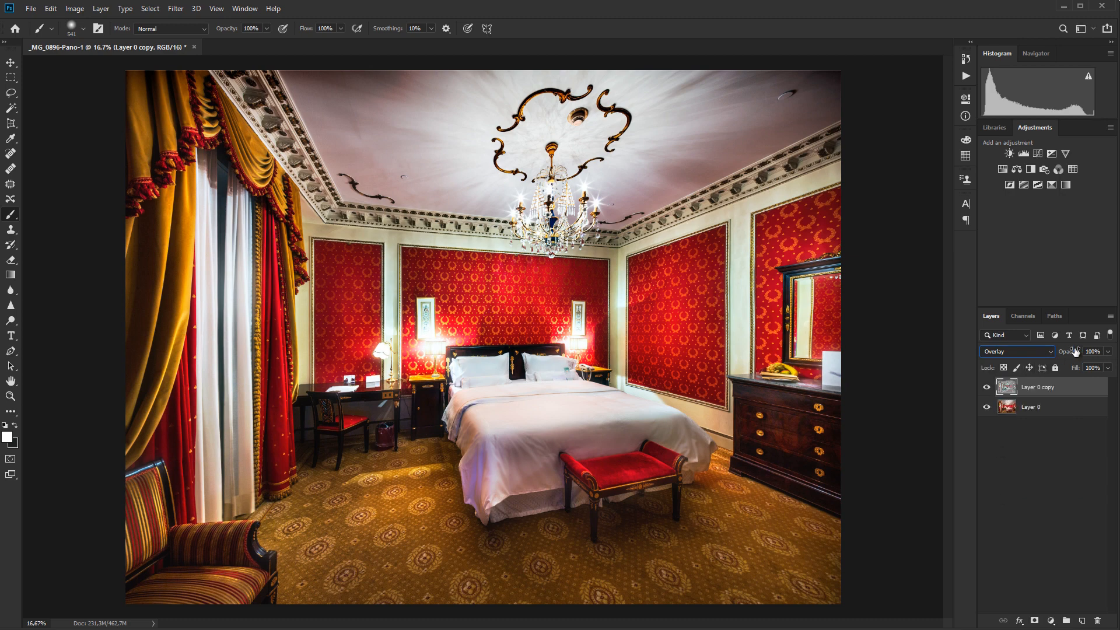
# Step: Lower the High Pass layer's opacity to 20% and compare the photo with and without it
pyautogui.moveTo(1075, 351); pyautogui.dragTo(1019, 351)
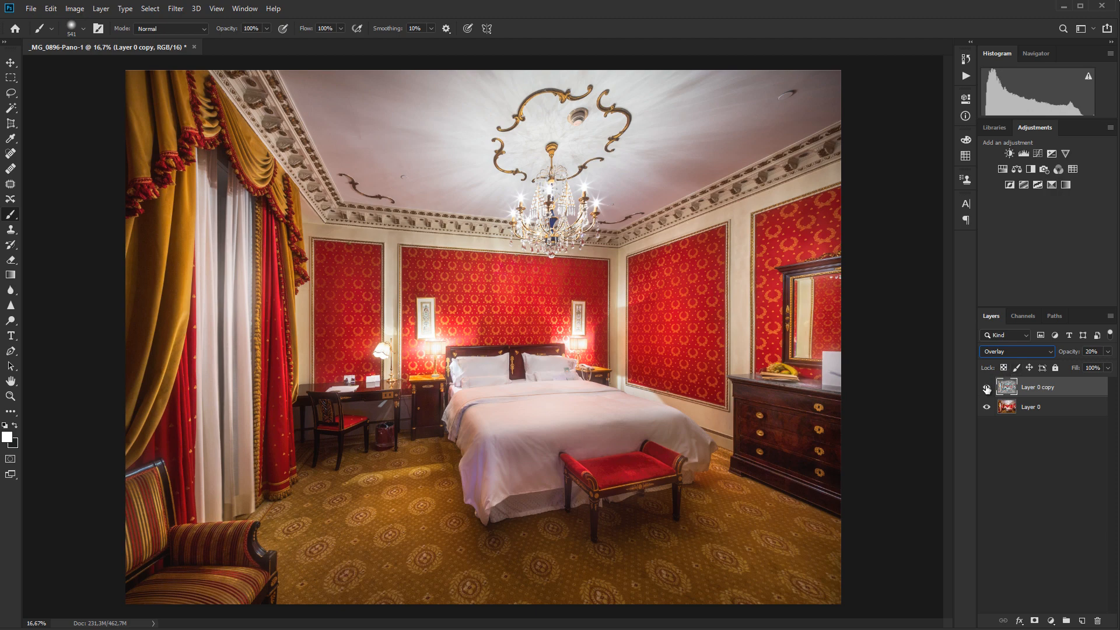
pyautogui.click(987, 388)
pyautogui.click(987, 388)
pyautogui.click(987, 388)
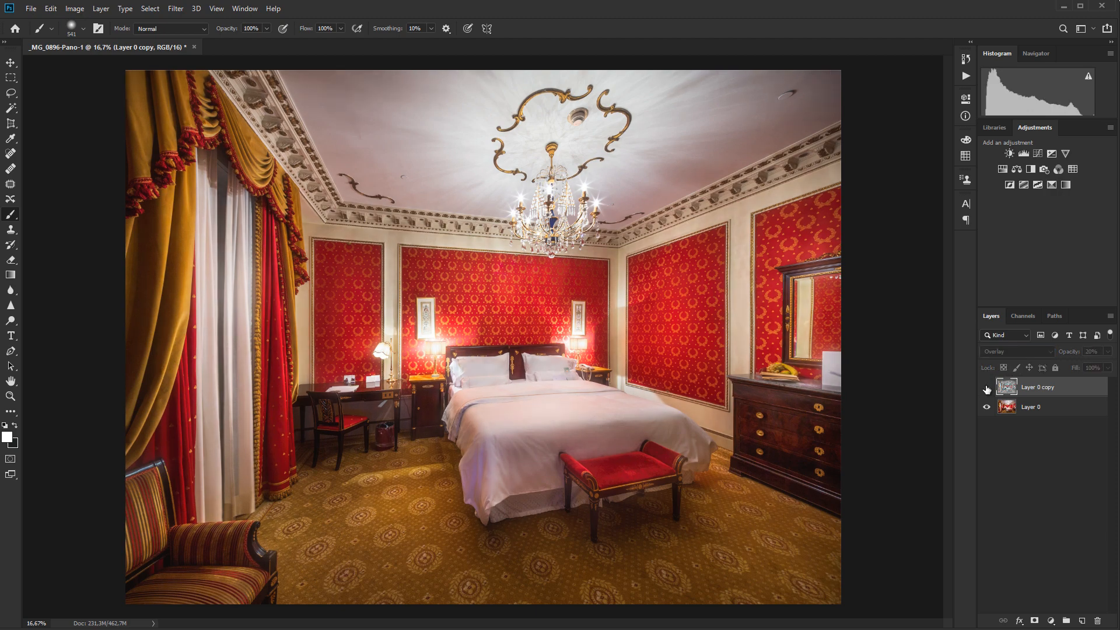
pyautogui.click(987, 388)
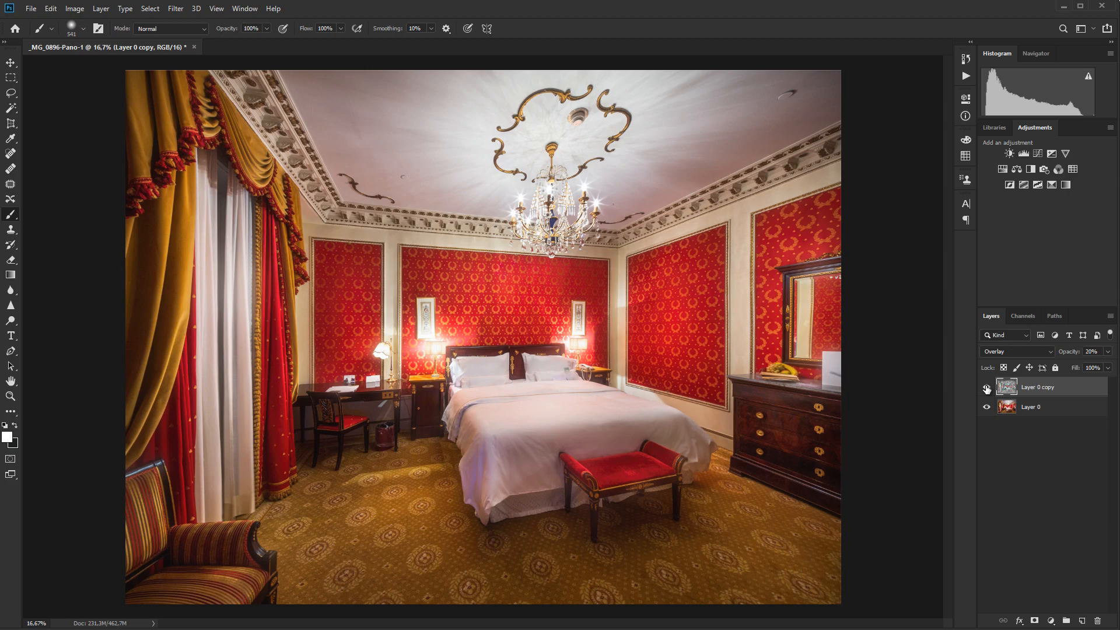
pyautogui.hotkey('alt', 'Tab')
pyautogui.click(987, 389)
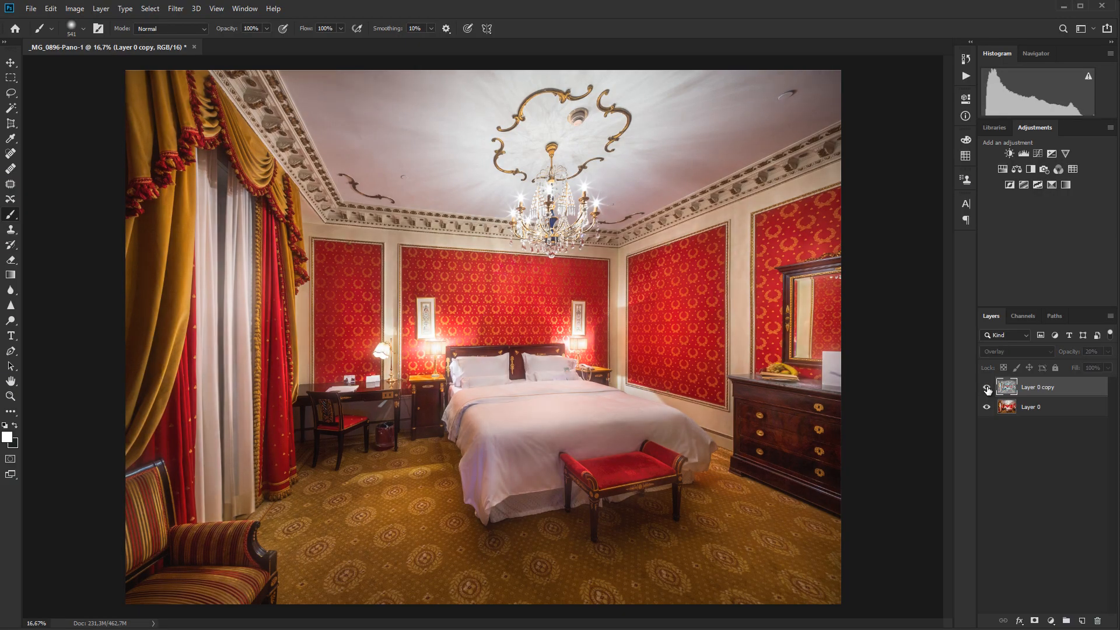
pyautogui.click(987, 388)
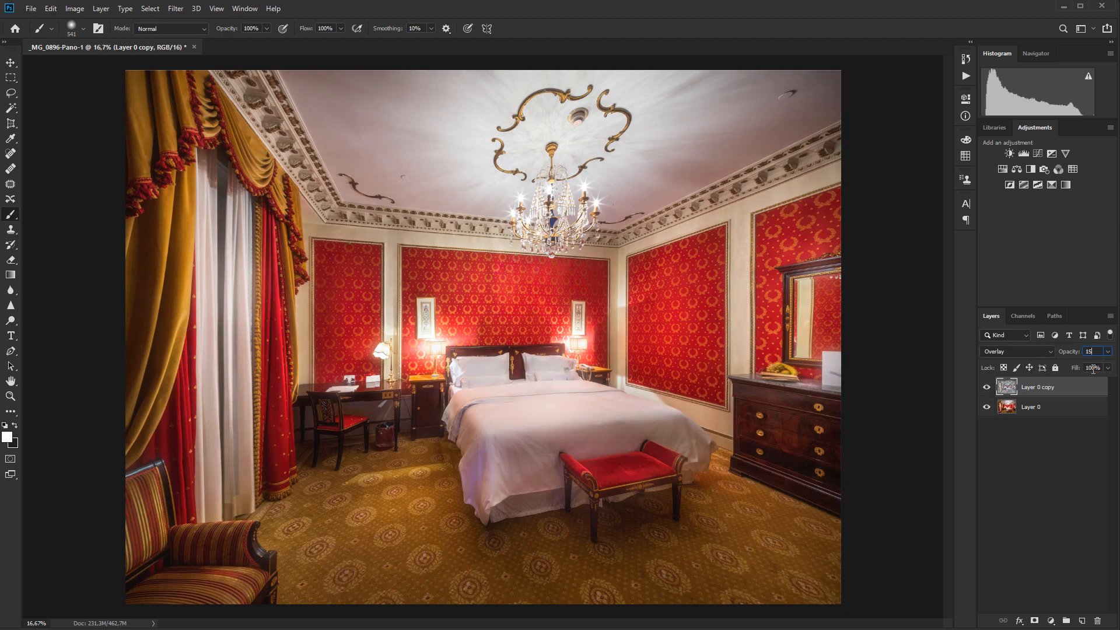
# Step: Set the High Pass layer's opacity to 15% and merge all layers into the Background
pyautogui.press('Return')
pyautogui.hotkey('ctrl', 'shift', 'e')
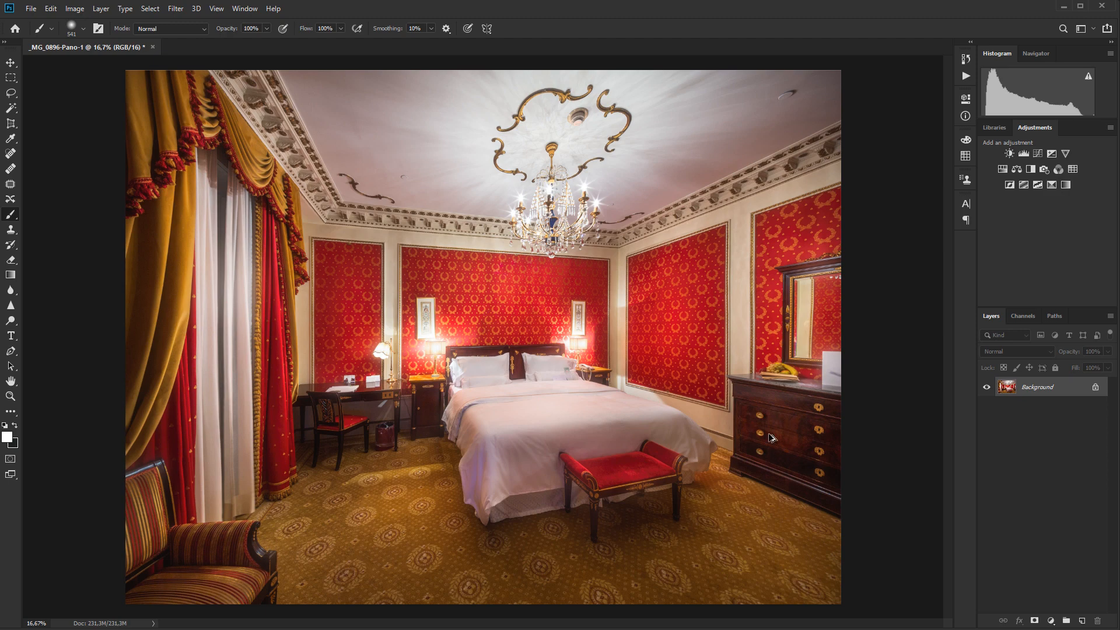
# Step: Resample the image proportionally to a width of 2500 pixels at 300 pixels/inch with Bicubic (smooth gradients)
pyautogui.hotkey('ctrl', 'alt', 'i')
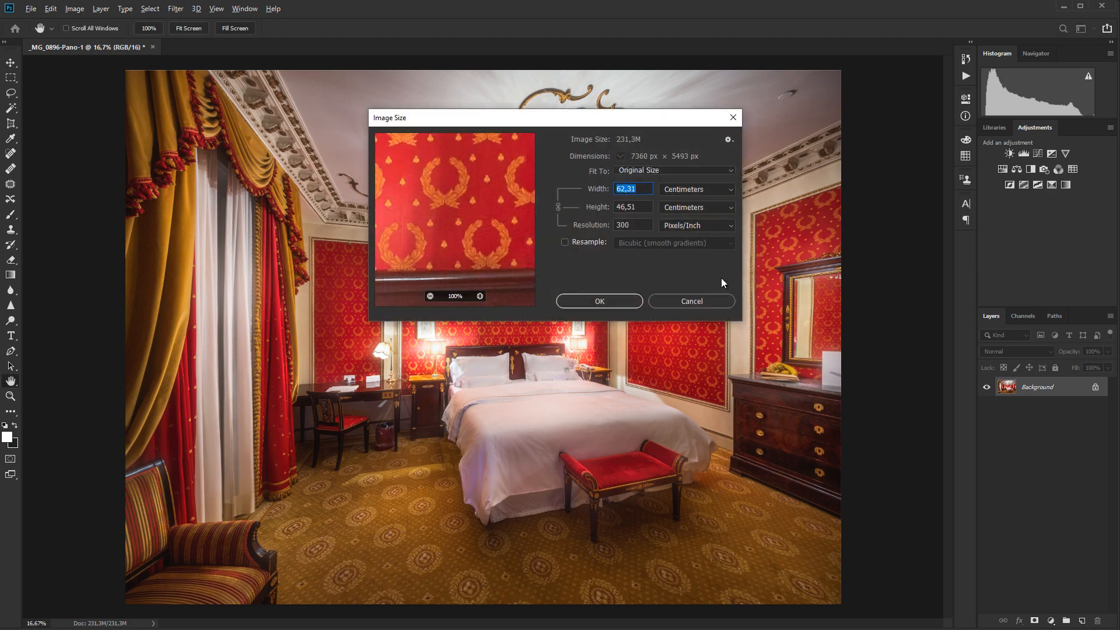
pyautogui.click(678, 192)
pyautogui.click(658, 182)
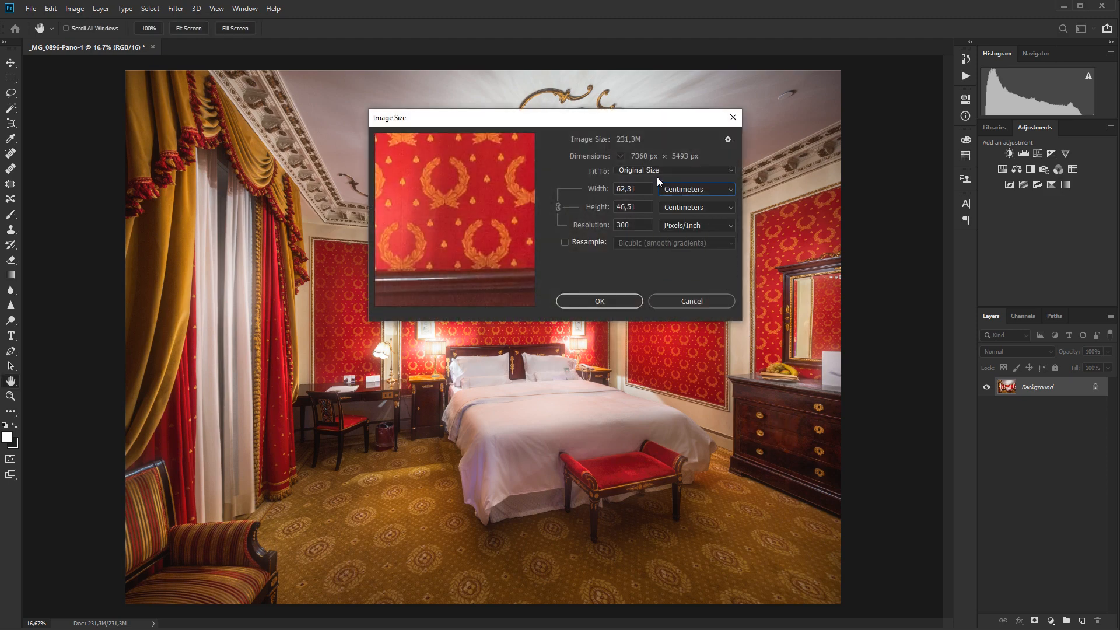
pyautogui.click(655, 171)
pyautogui.click(655, 170)
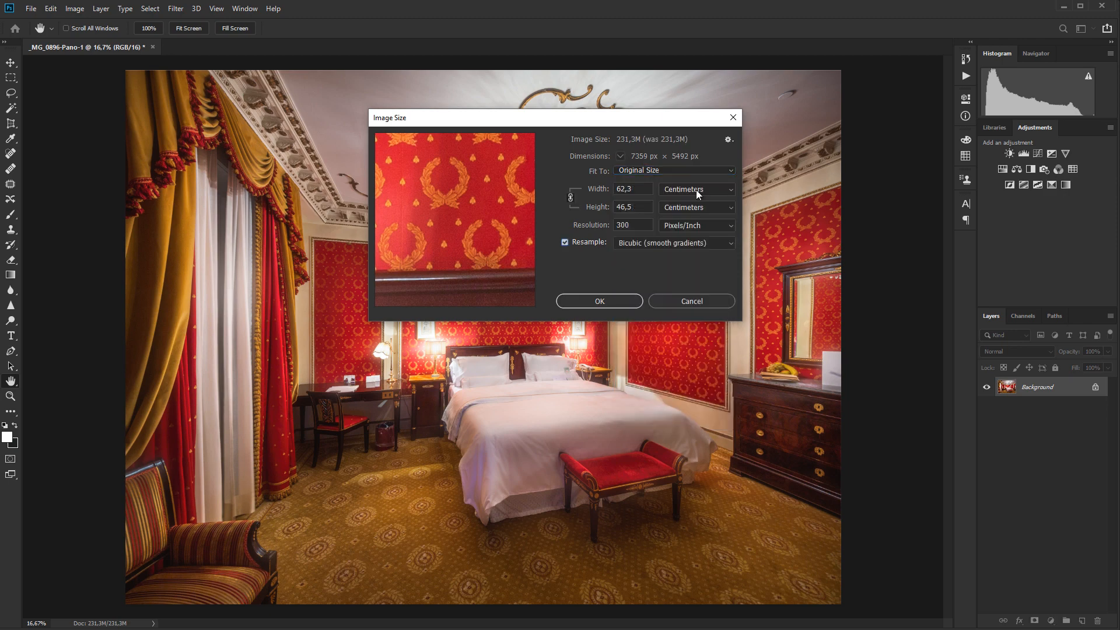
pyautogui.click(696, 190)
pyautogui.click(693, 210)
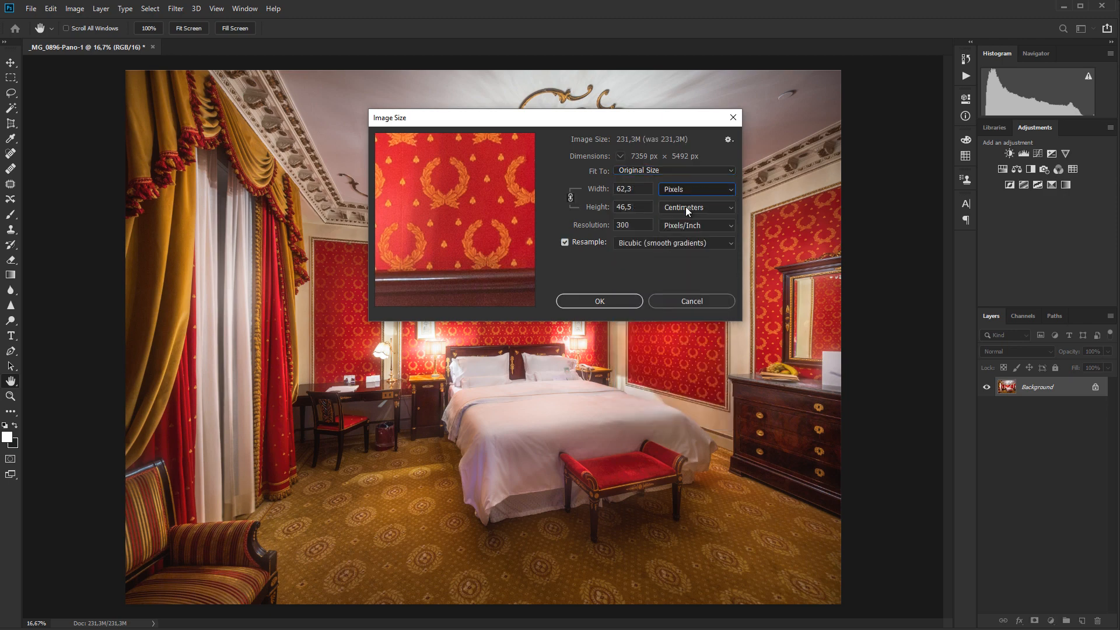
pyautogui.click(637, 192)
pyautogui.write('2500')
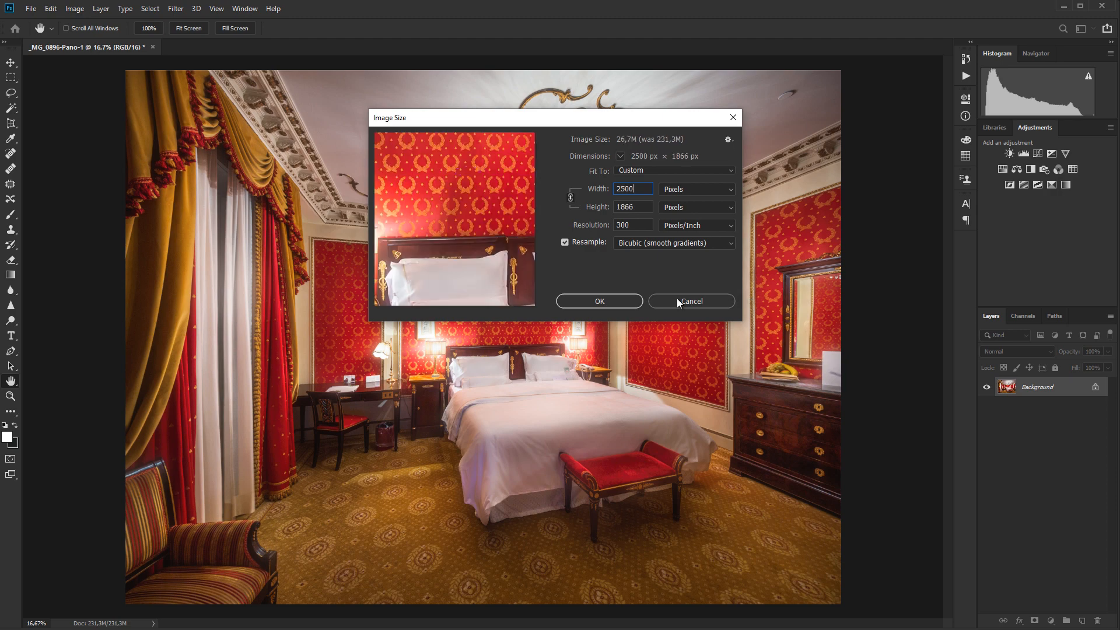
pyautogui.click(600, 301)
pyautogui.press('b')
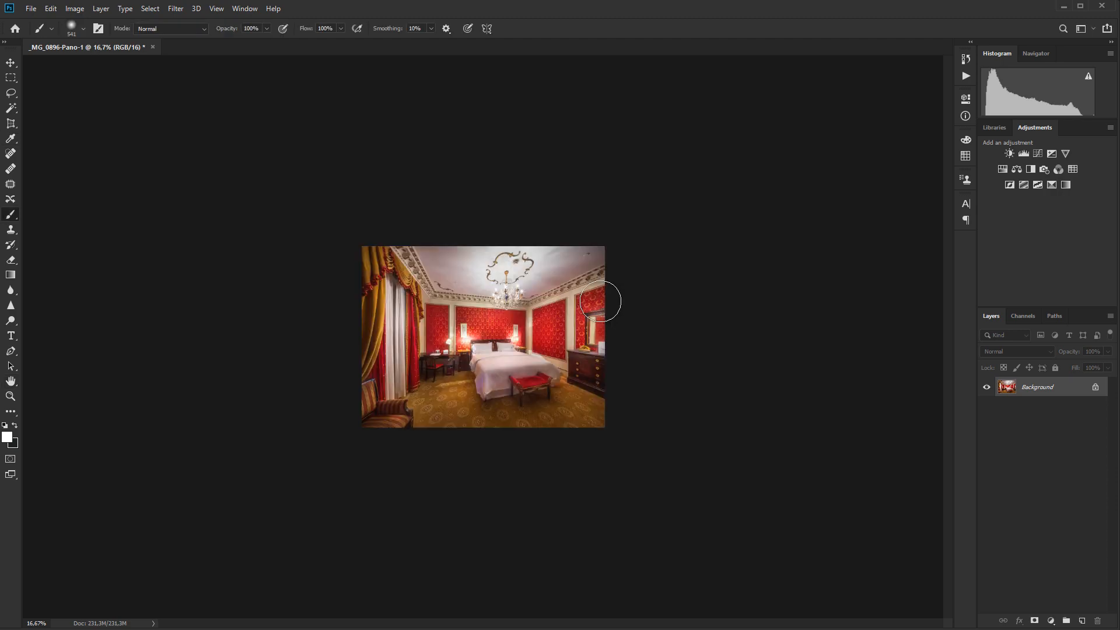
# Step: Inspect the resized photo at 100% across the bed, dresser, carpet, desk and curtains for remaining flaws
pyautogui.doubleClick(10, 396)
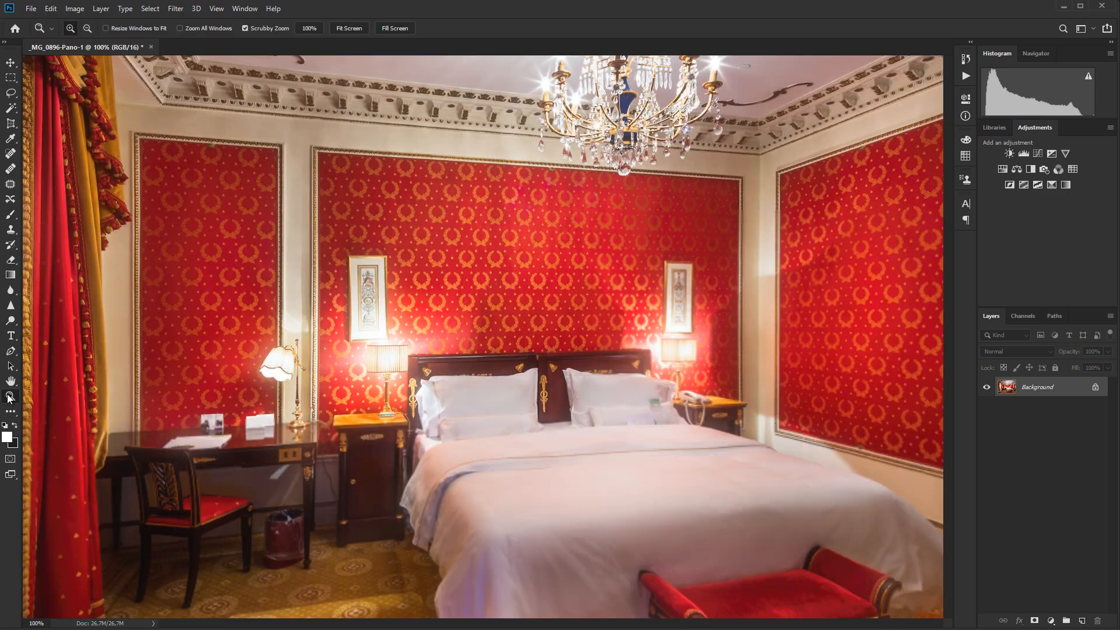
pyautogui.moveTo(575, 302); pyautogui.dragTo(519, 287)
pyautogui.scroll(-4, 520, 287)
pyautogui.scroll(5, 630, 332)
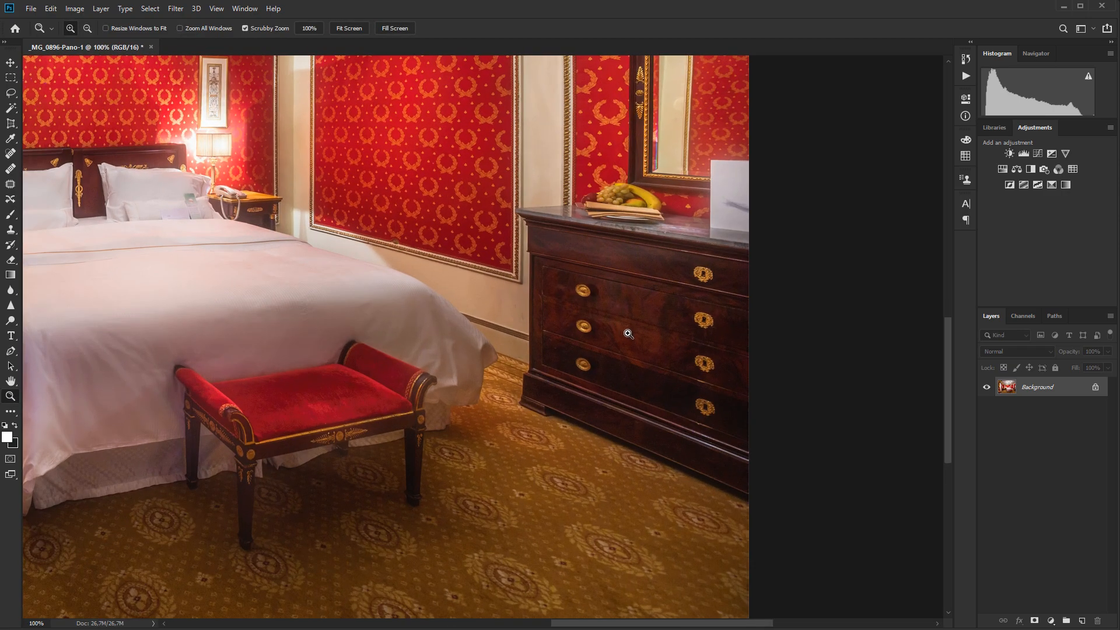
pyautogui.moveTo(439, 270); pyautogui.dragTo(807, 109)
pyautogui.moveTo(413, 370); pyautogui.dragTo(726, 371)
pyautogui.doubleClick(16, 396)
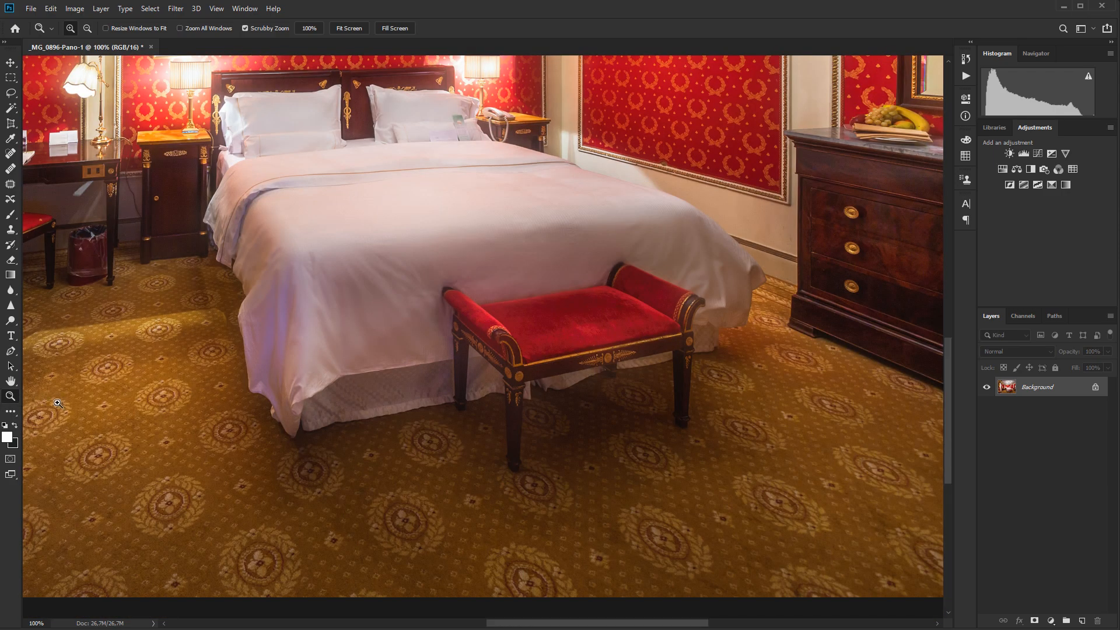
pyautogui.moveTo(197, 412); pyautogui.dragTo(388, 435)
pyautogui.moveTo(402, 321); pyautogui.dragTo(474, 466)
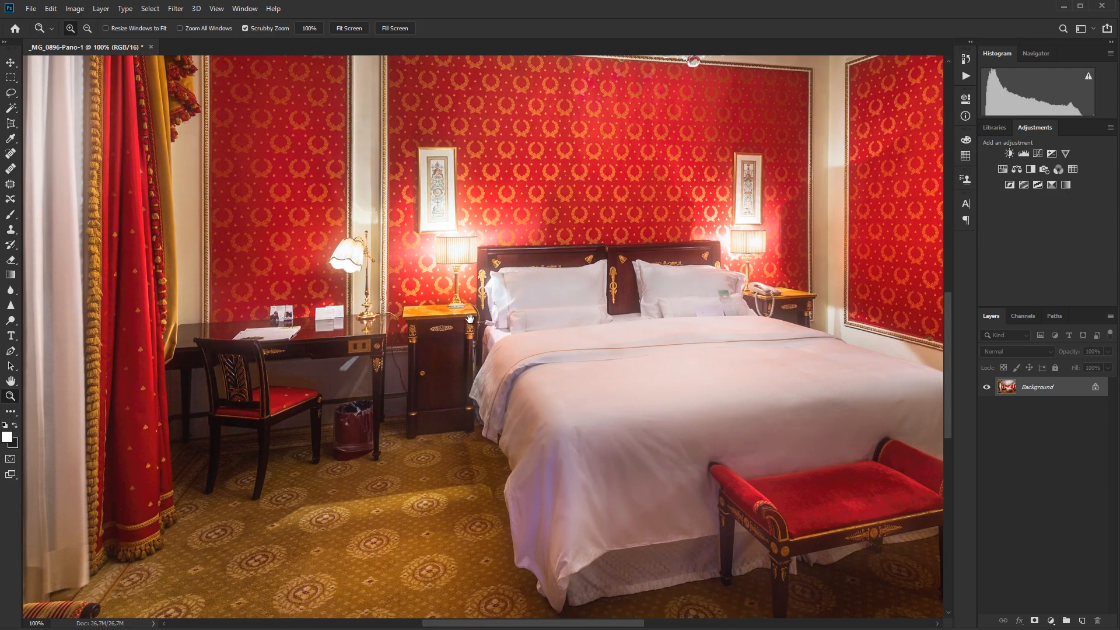
pyautogui.moveTo(369, 101); pyautogui.dragTo(563, 239)
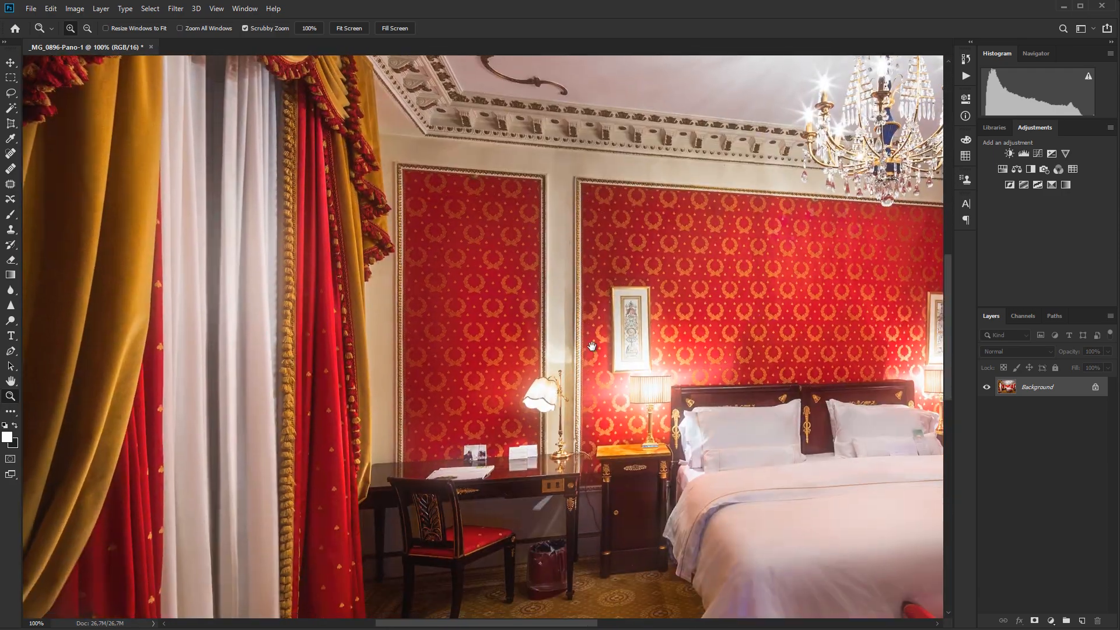
pyautogui.moveTo(636, 539); pyautogui.dragTo(162, 370)
pyautogui.moveTo(677, 319); pyautogui.dragTo(581, 46)
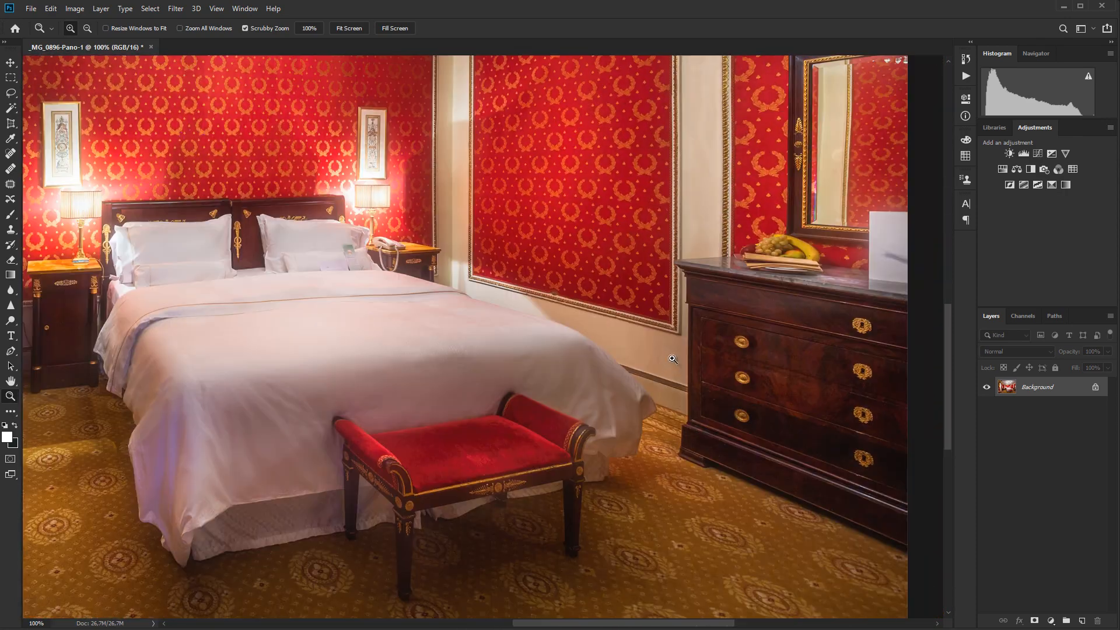
# Step: Retouch the dark marks on the cream wall beside the dresser with the Healing Brush, sampling clean wall nearby
pyautogui.press('j')
pyautogui.keyDown('ctrl'); pyautogui.click(680, 366); pyautogui.keyUp('ctrl')
pyautogui.keyDown('ctrl'); pyautogui.click(680, 366); pyautogui.keyUp('ctrl')
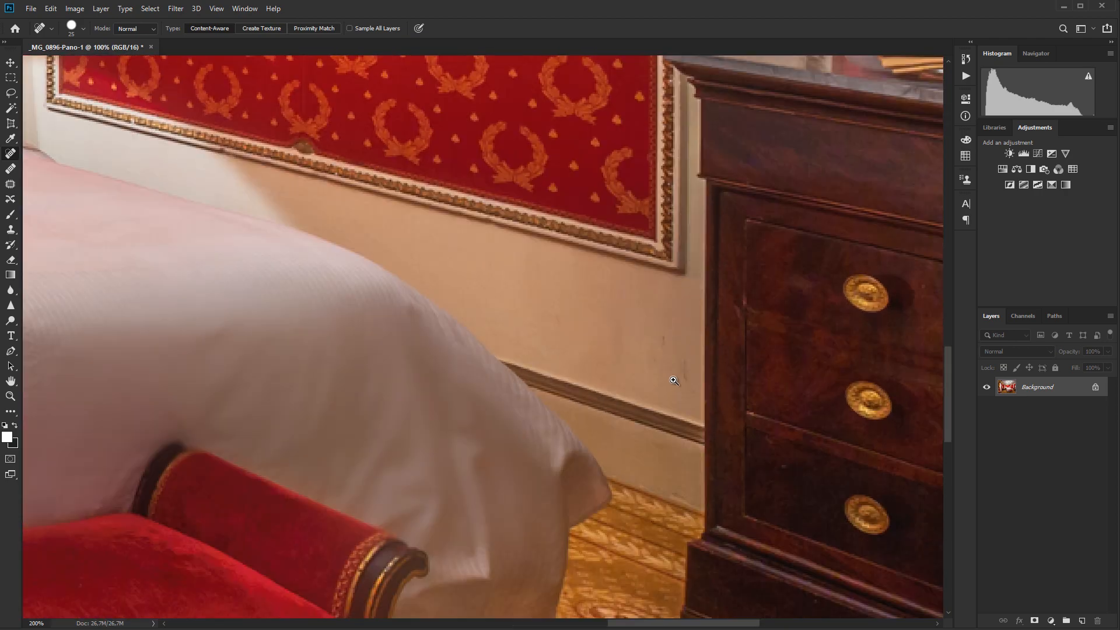
pyautogui.hotkey('shift', 'j')
pyautogui.moveTo(631, 328); pyautogui.dragTo(634, 327)
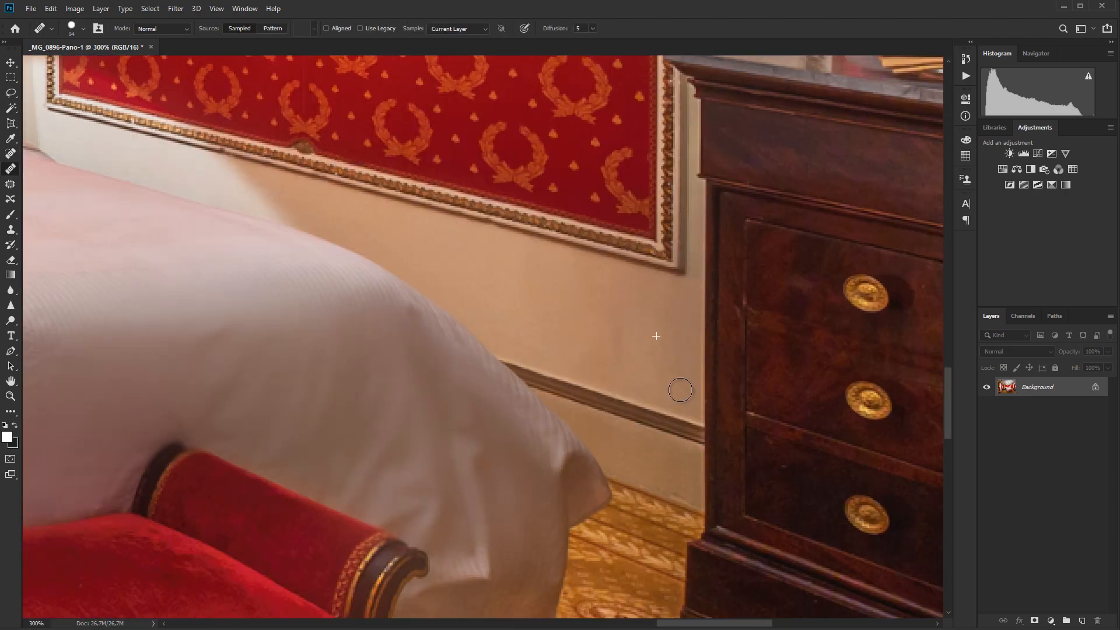
# Step: Review the whole retouched photo at 50%, and examine the curtains, ceiling moulding and chandelier at 100%
pyautogui.doubleClick(11, 381)
pyautogui.hotkey('ctrl', '1')
pyautogui.moveTo(645, 328); pyautogui.dragTo(511, 207)
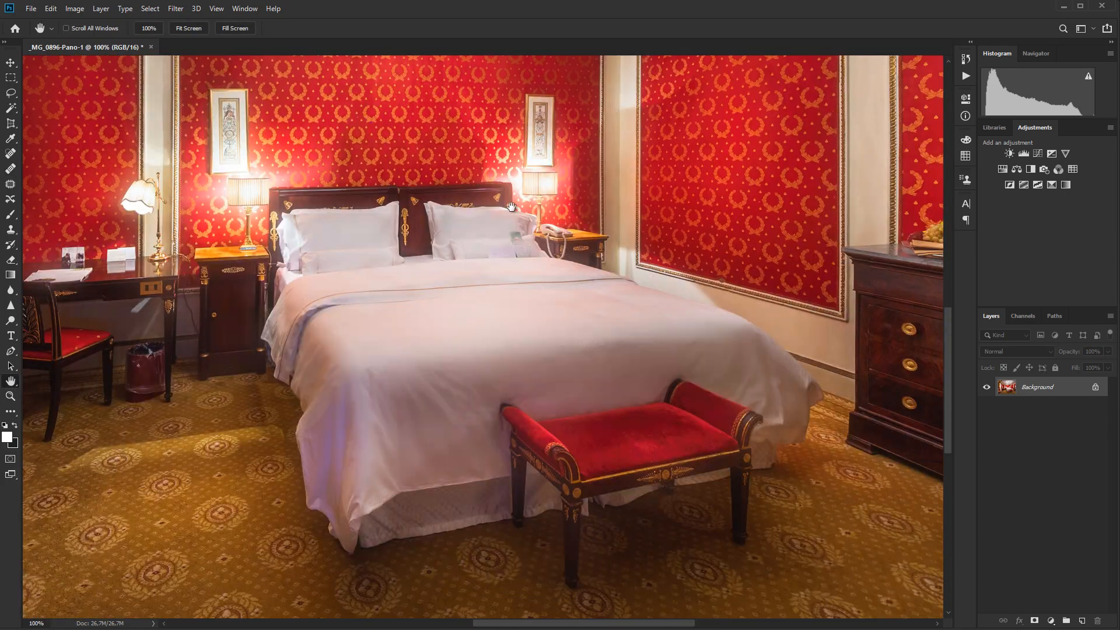
pyautogui.scroll(-2, 513, 273)
pyautogui.moveTo(469, 253); pyautogui.dragTo(549, 298)
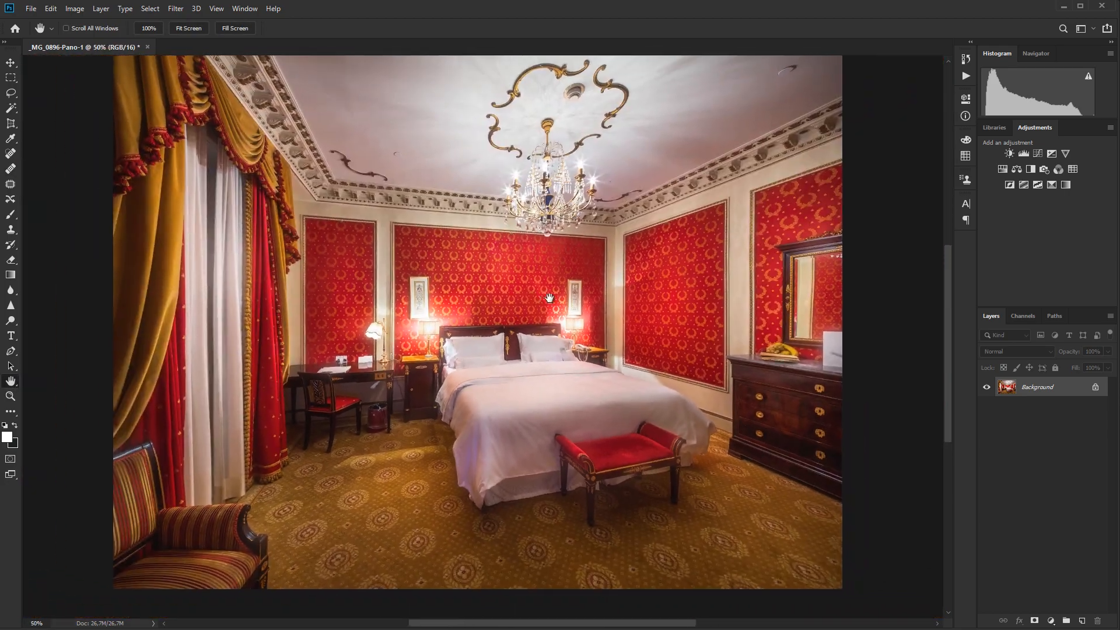
pyautogui.moveTo(528, 242); pyautogui.dragTo(532, 251)
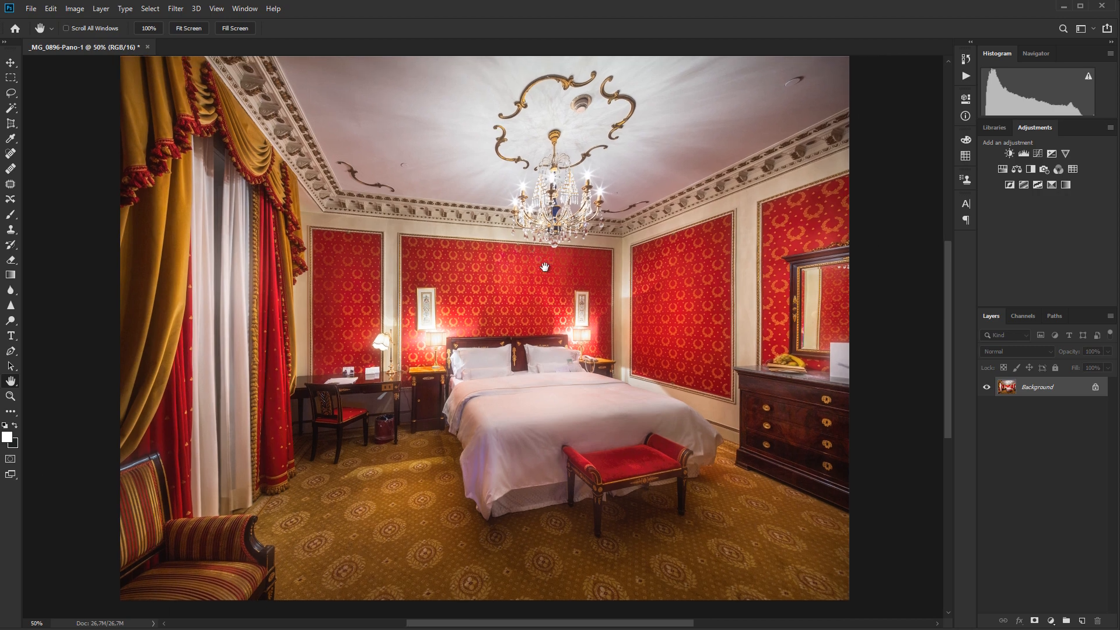
pyautogui.doubleClick(11, 396)
pyautogui.moveTo(388, 325); pyautogui.dragTo(571, 358)
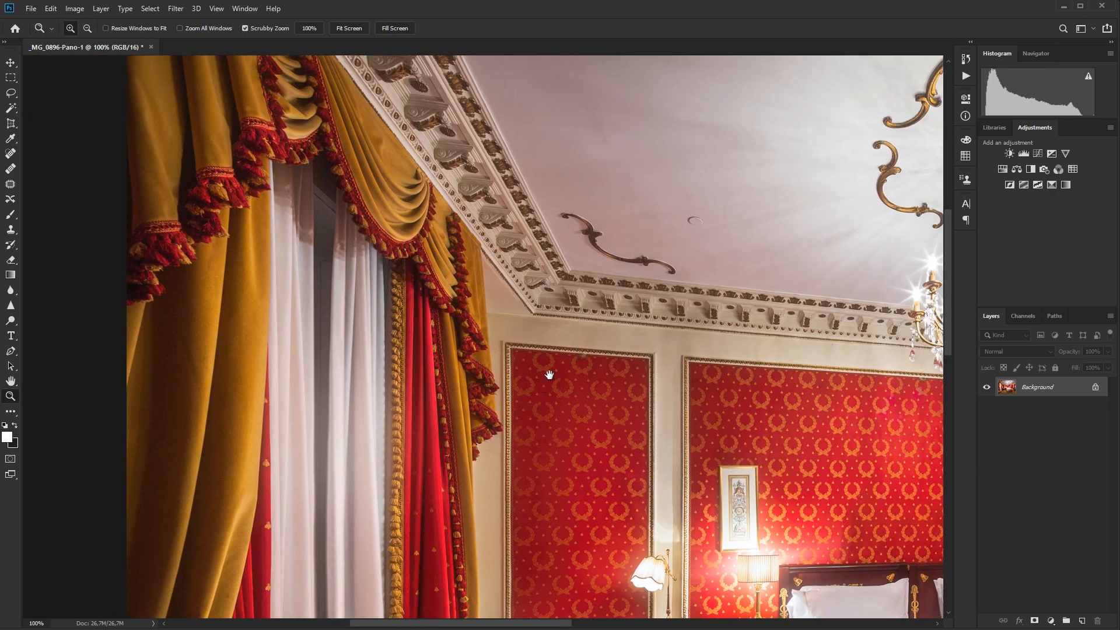
pyautogui.moveTo(594, 325); pyautogui.dragTo(463, 278)
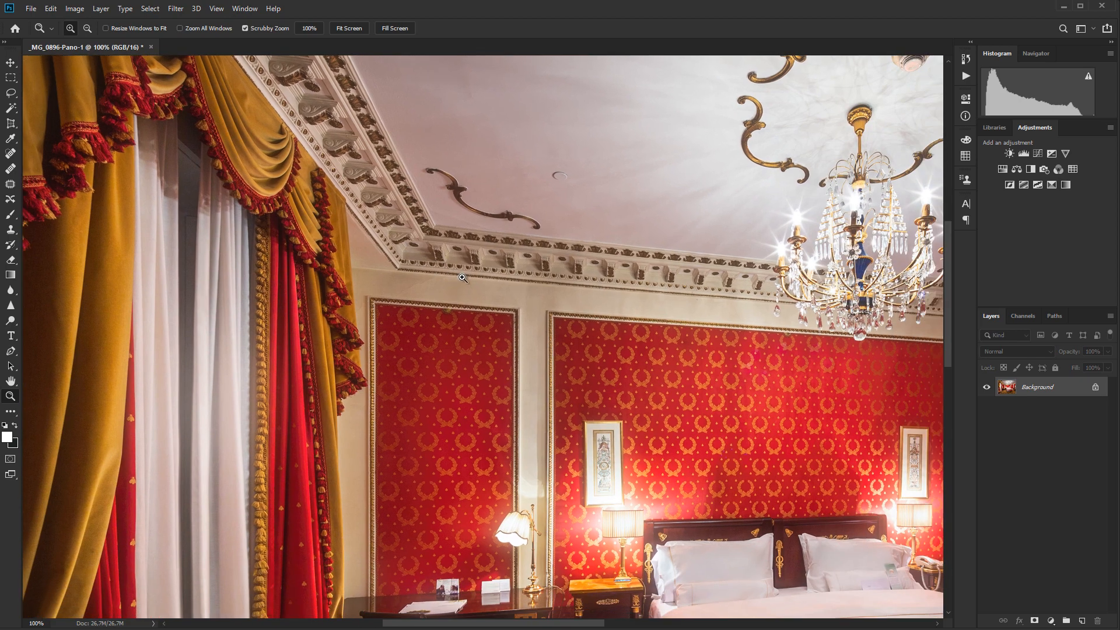
# Step: Duplicate the Background layer and apply a High Pass filter with a very small radius to the copy
pyautogui.hotkey('ctrl', 'j')
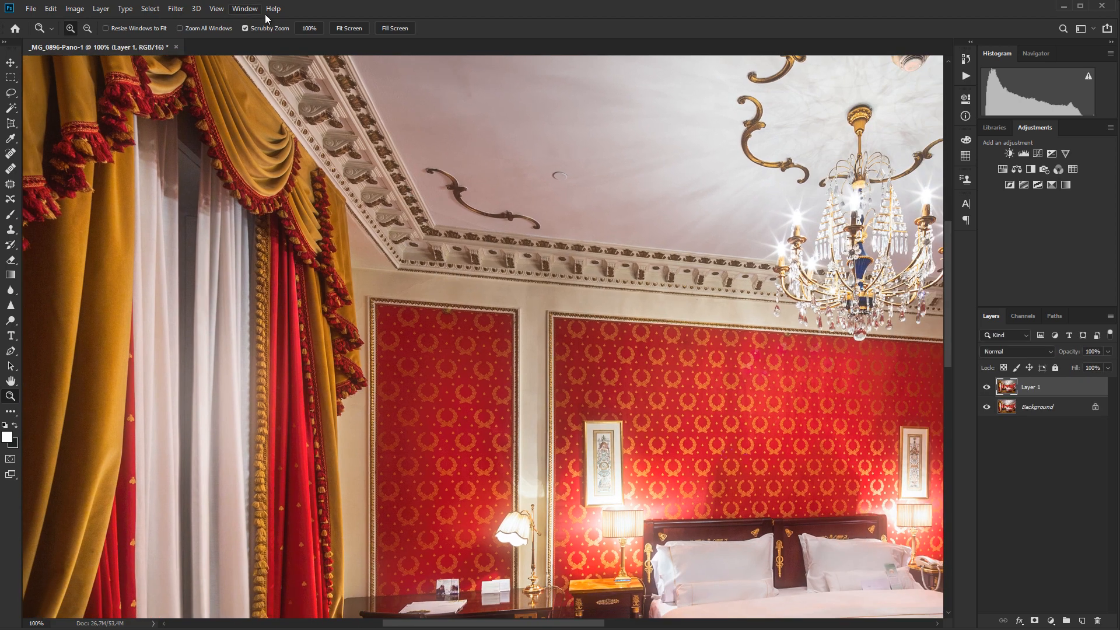
pyautogui.click(177, 8)
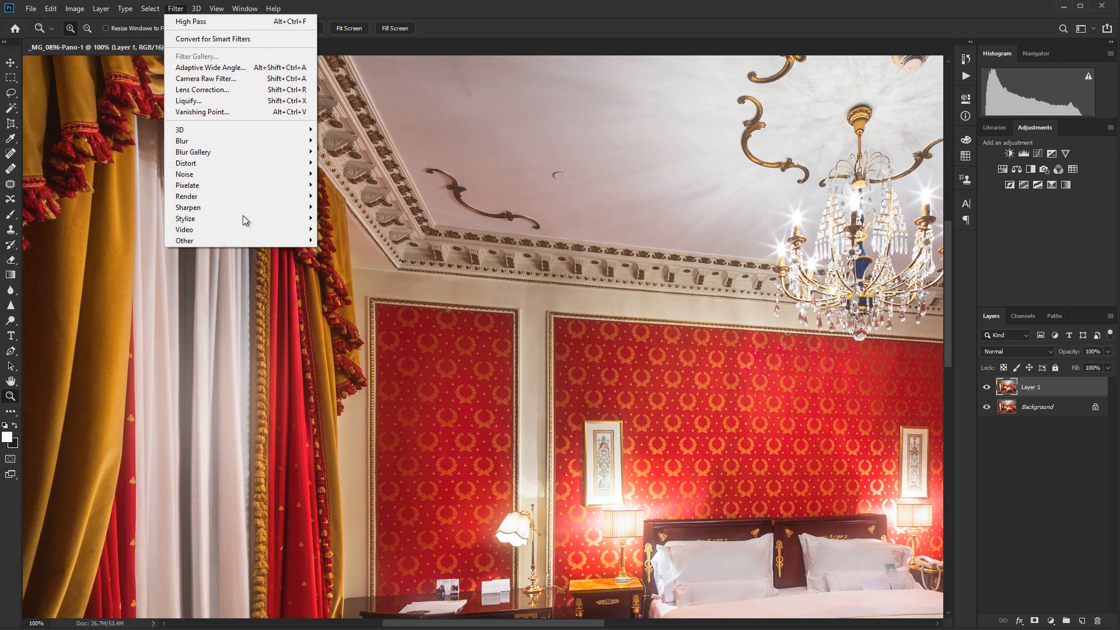
pyautogui.moveTo(287, 241)
pyautogui.click(342, 251)
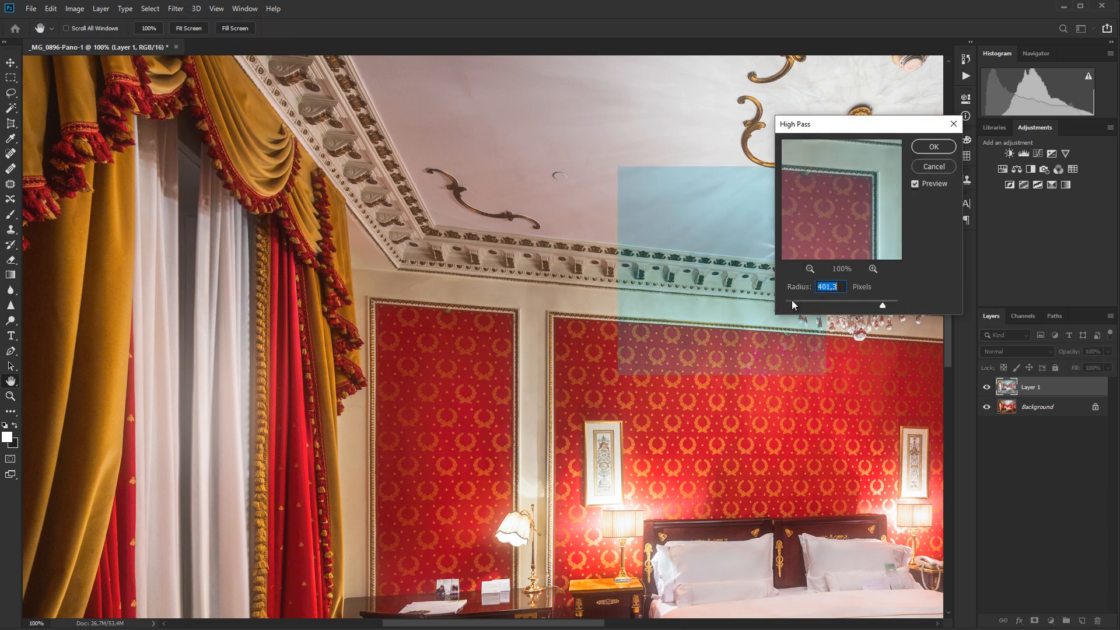
pyautogui.write('1')
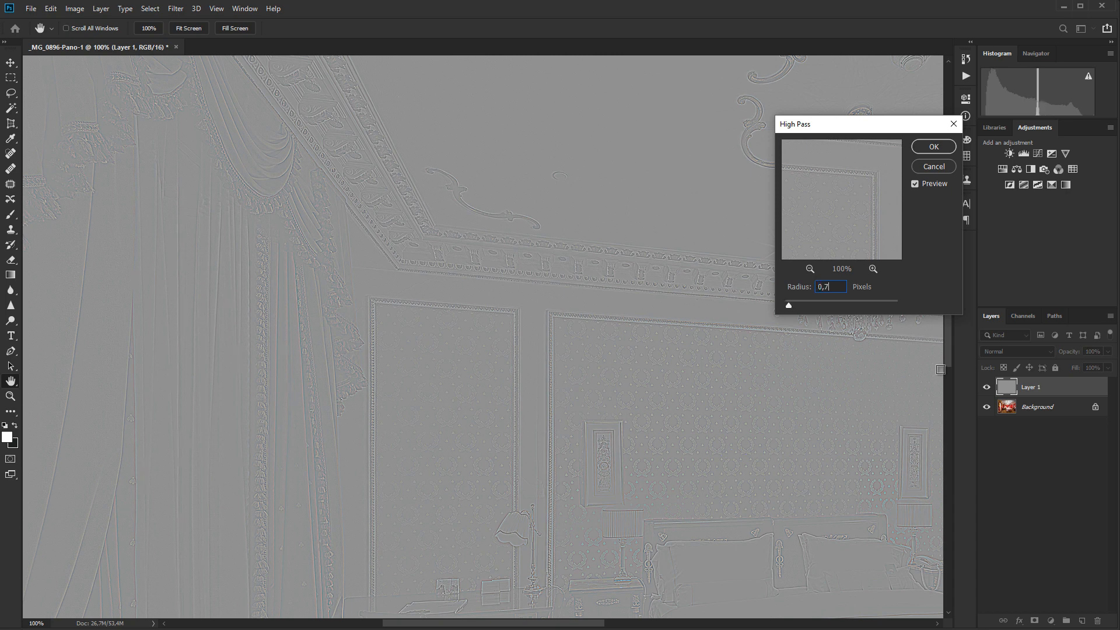
pyautogui.doubleClick(829, 286)
pyautogui.click(920, 151)
pyautogui.press('z')
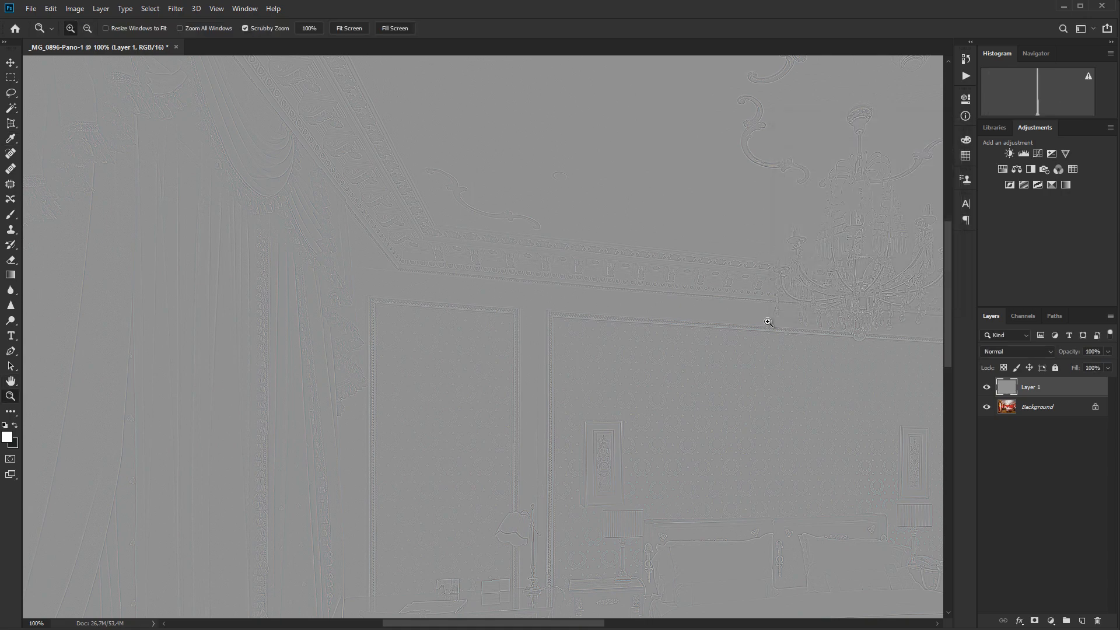
# Step: Compare Linear Light and Overlay blending on the fine High Pass layer, examining the curtain trim at 300% with Overlay set
pyautogui.click(1010, 352)
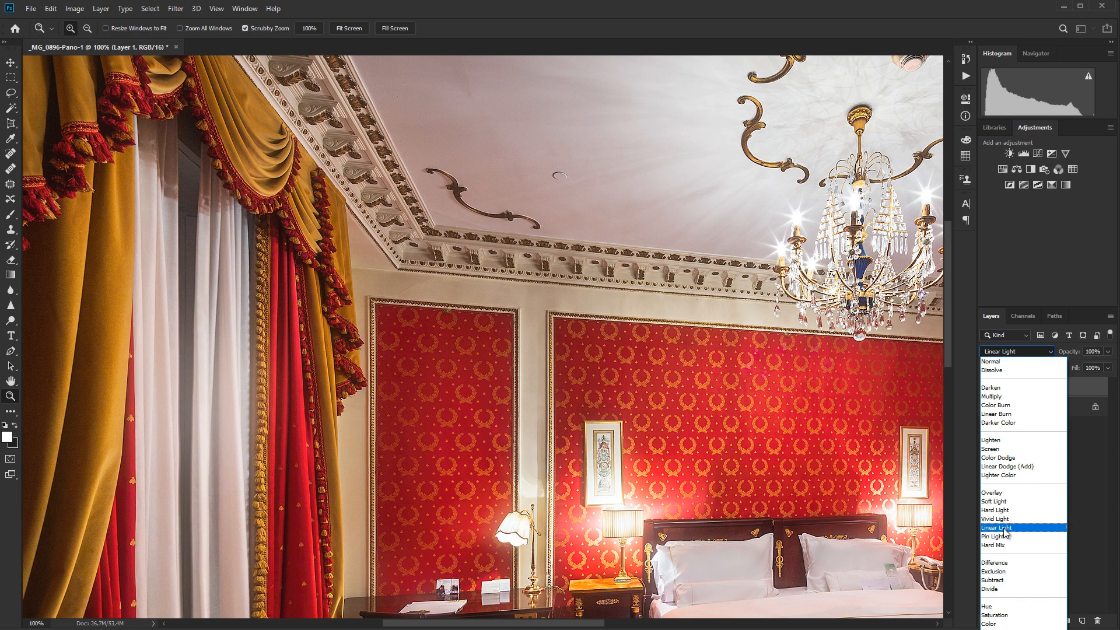
pyautogui.click(1003, 528)
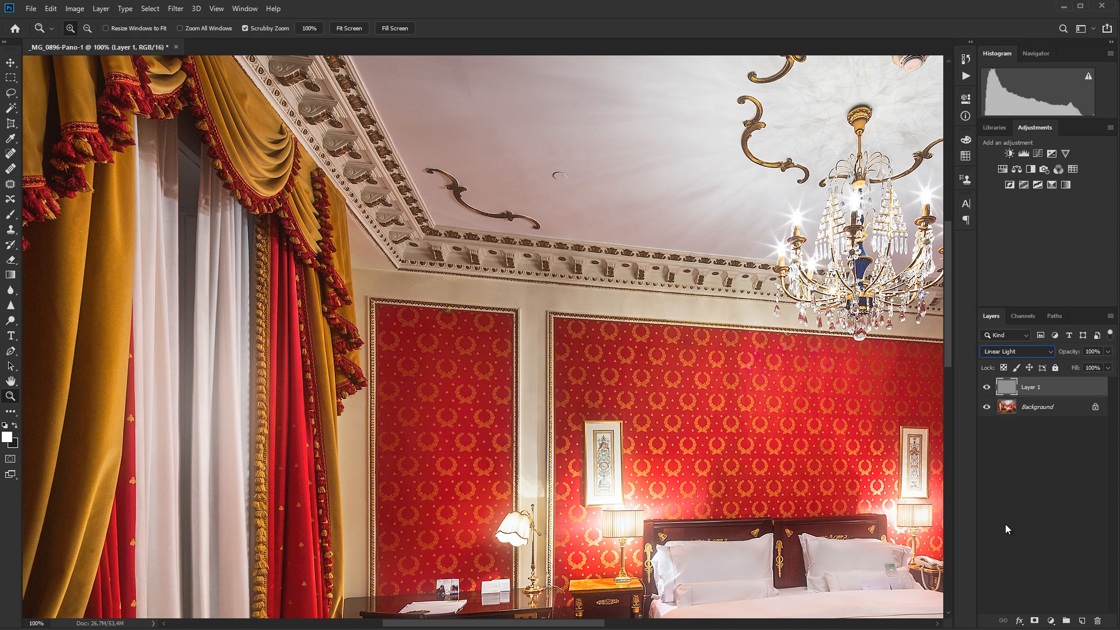
pyautogui.click(1001, 353)
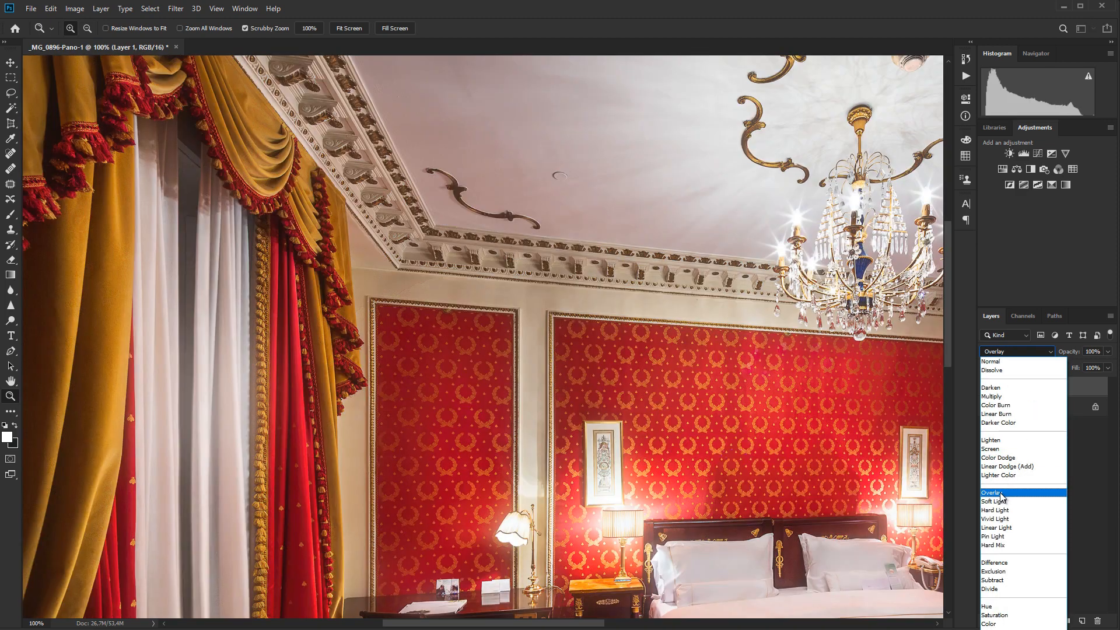
pyautogui.click(1000, 497)
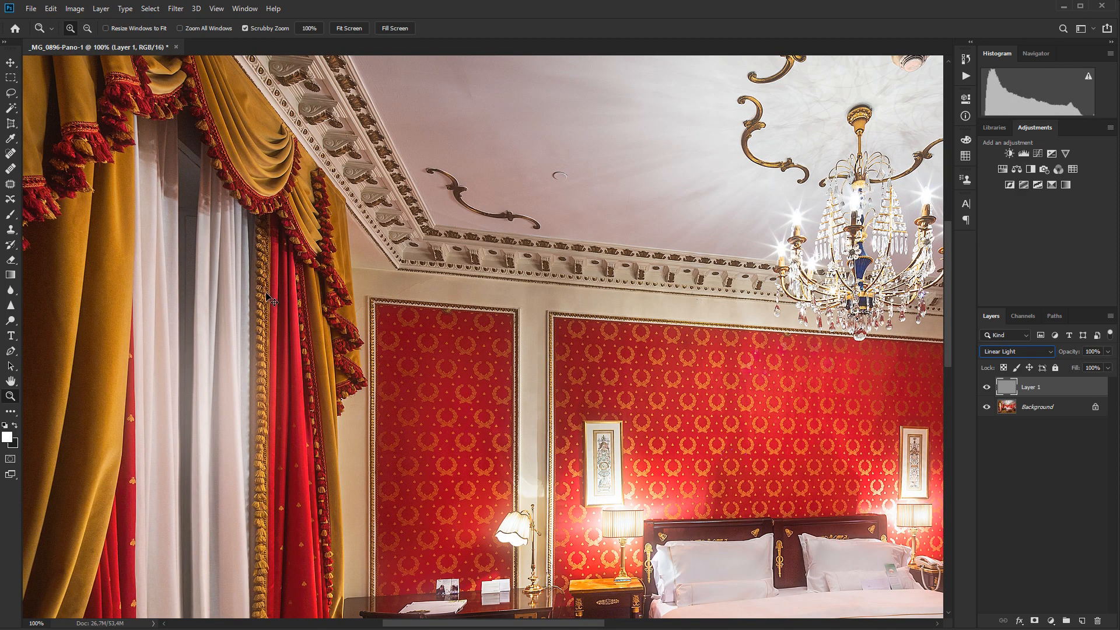
pyautogui.moveTo(267, 297); pyautogui.dragTo(295, 308)
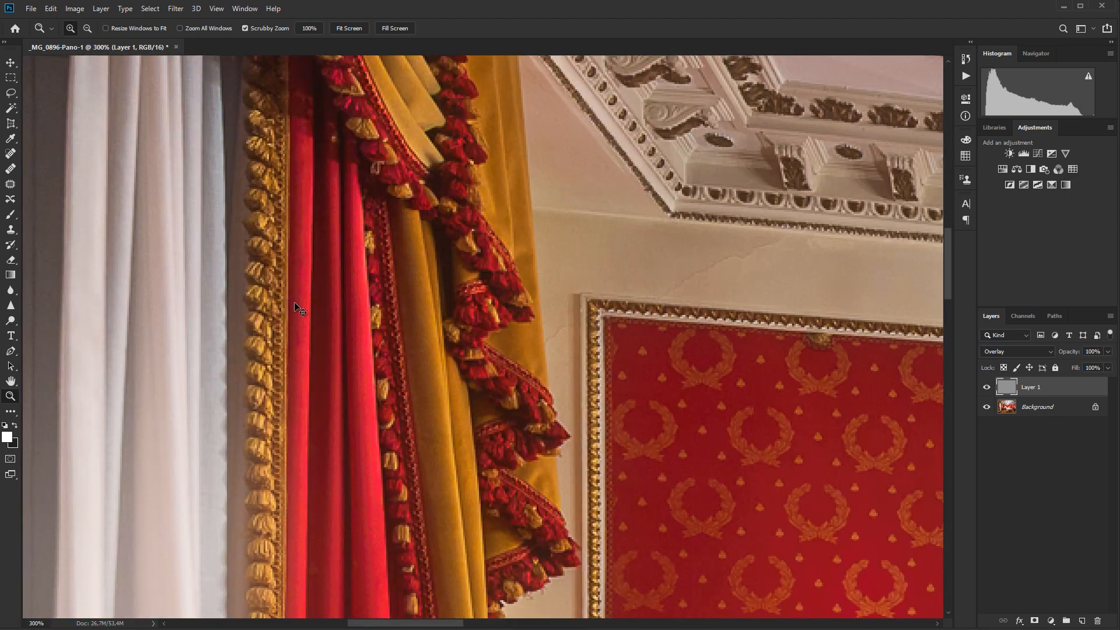
# Step: Recheck Linear Light against Overlay on the fine High Pass layer at 300% and 100%, and set Linear Light blending
pyautogui.hotkey('alt', 'shift', 'j')
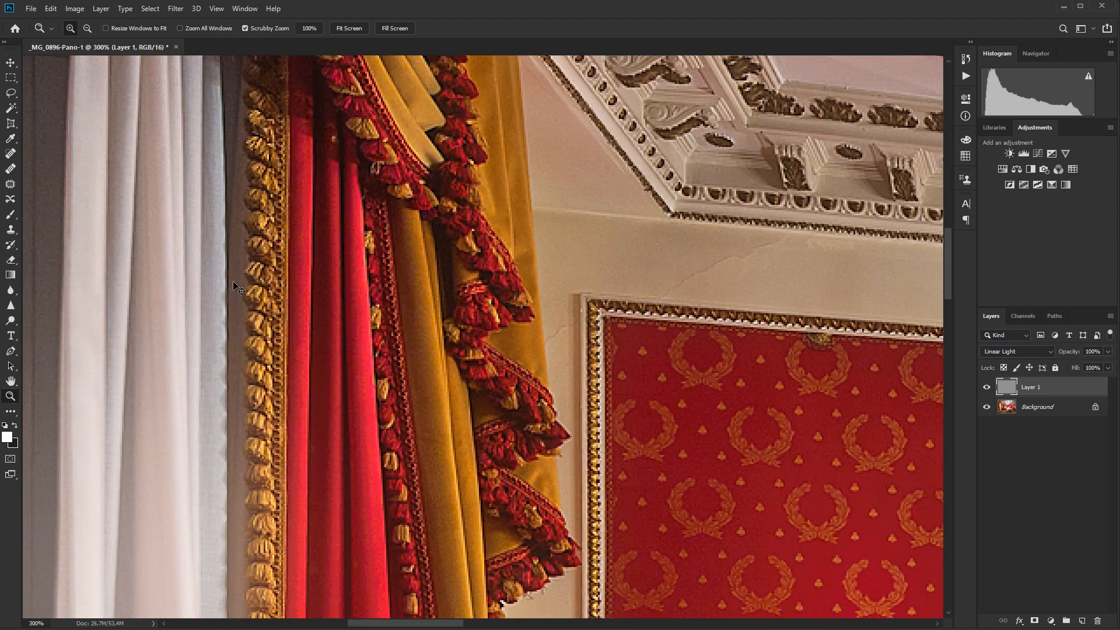
pyautogui.hotkey('alt', 'shift', 'o')
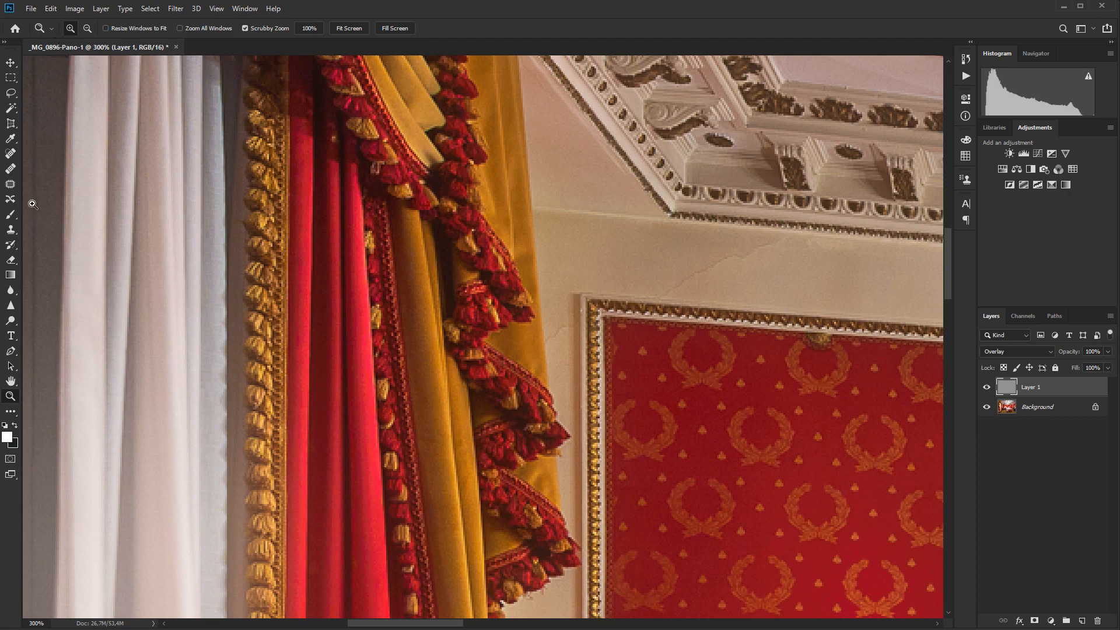
pyautogui.doubleClick(9, 397)
pyautogui.moveTo(905, 533); pyautogui.dragTo(561, 456)
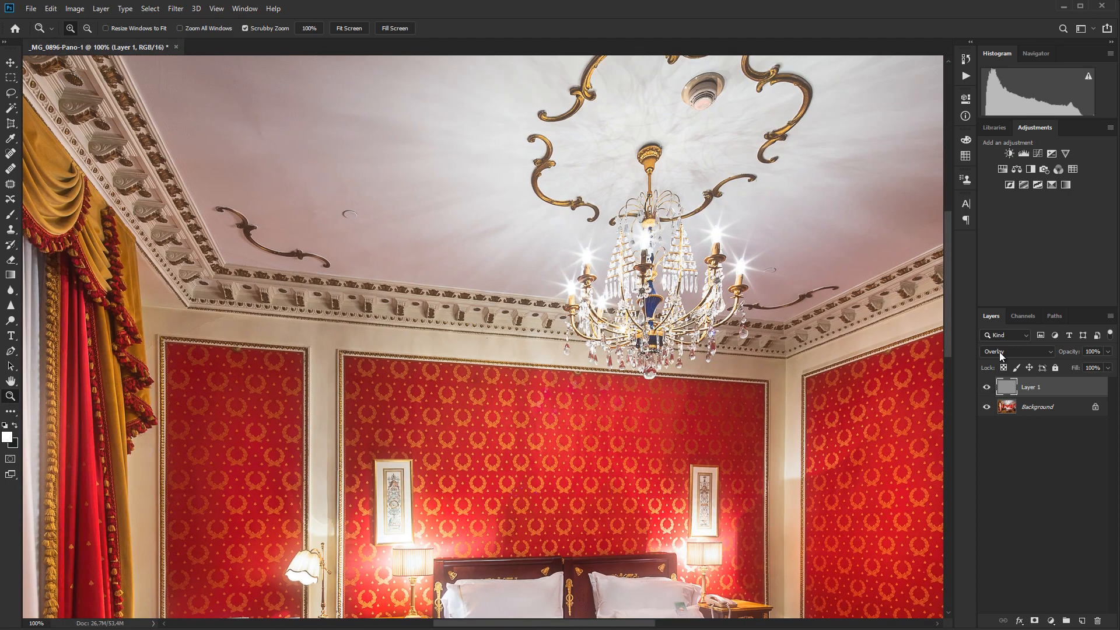
pyautogui.moveTo(600, 420); pyautogui.dragTo(712, 231)
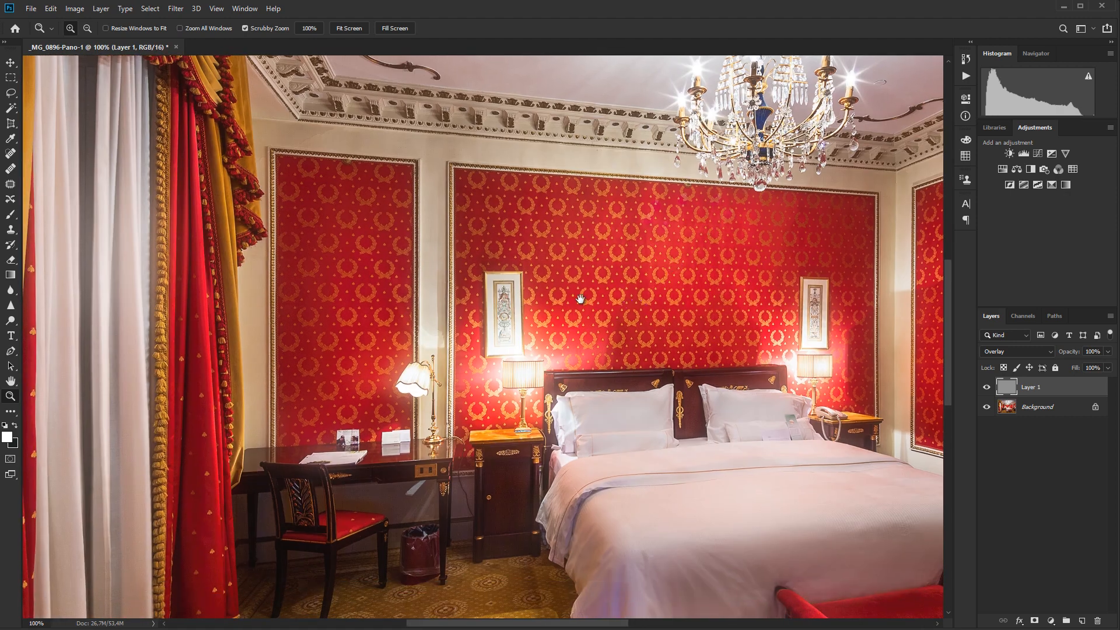
pyautogui.moveTo(582, 300); pyautogui.dragTo(692, 186)
pyautogui.click(998, 354)
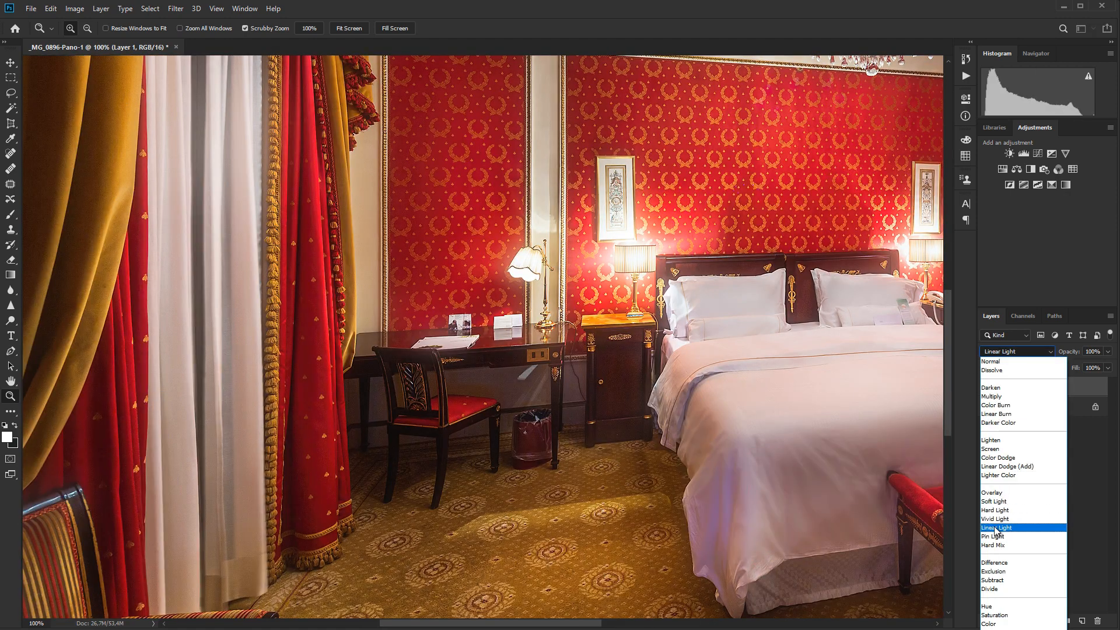
pyautogui.click(995, 530)
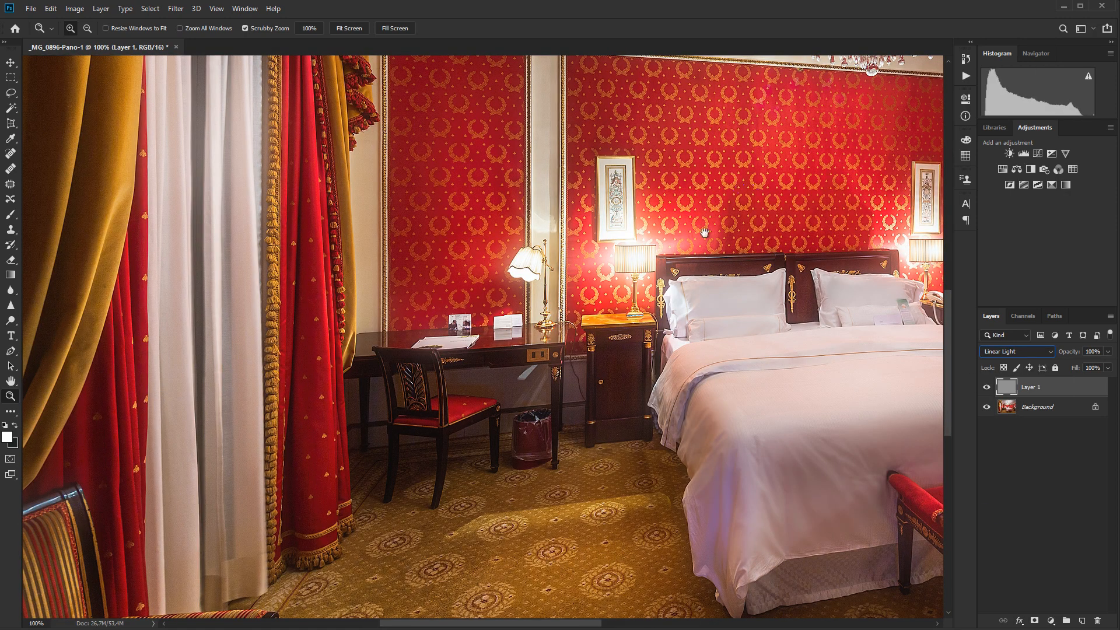
# Step: Examine the sharpened walls, chandelier and dresser at 100%, and review the whole room at 50%
pyautogui.moveTo(704, 233); pyautogui.dragTo(600, 342)
pyautogui.moveTo(878, 322); pyautogui.dragTo(632, 477)
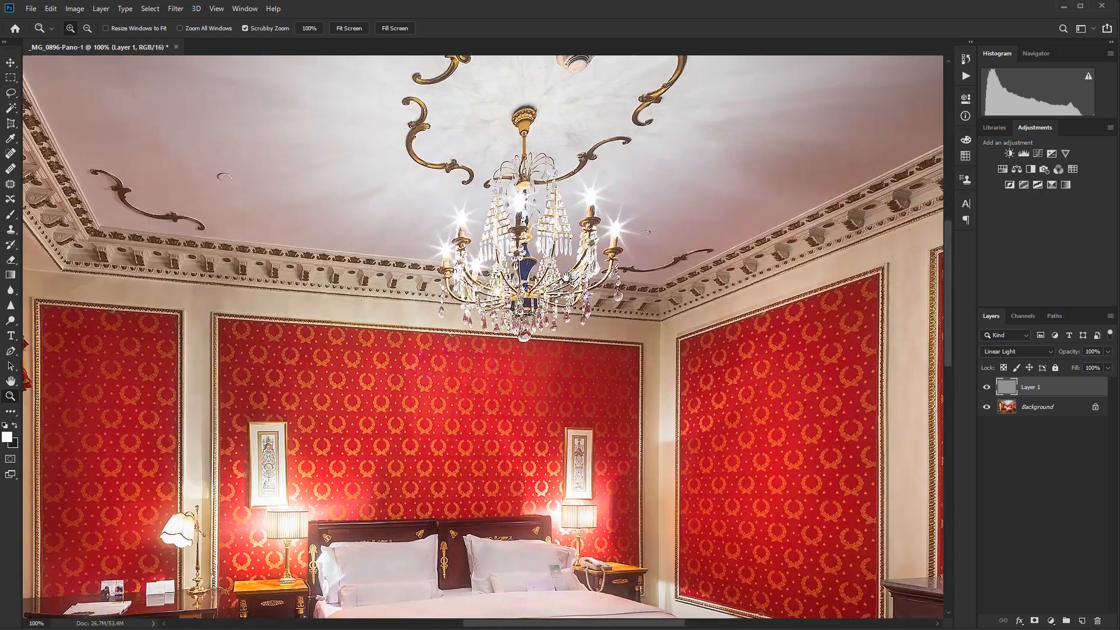
pyautogui.moveTo(710, 387); pyautogui.dragTo(396, 272)
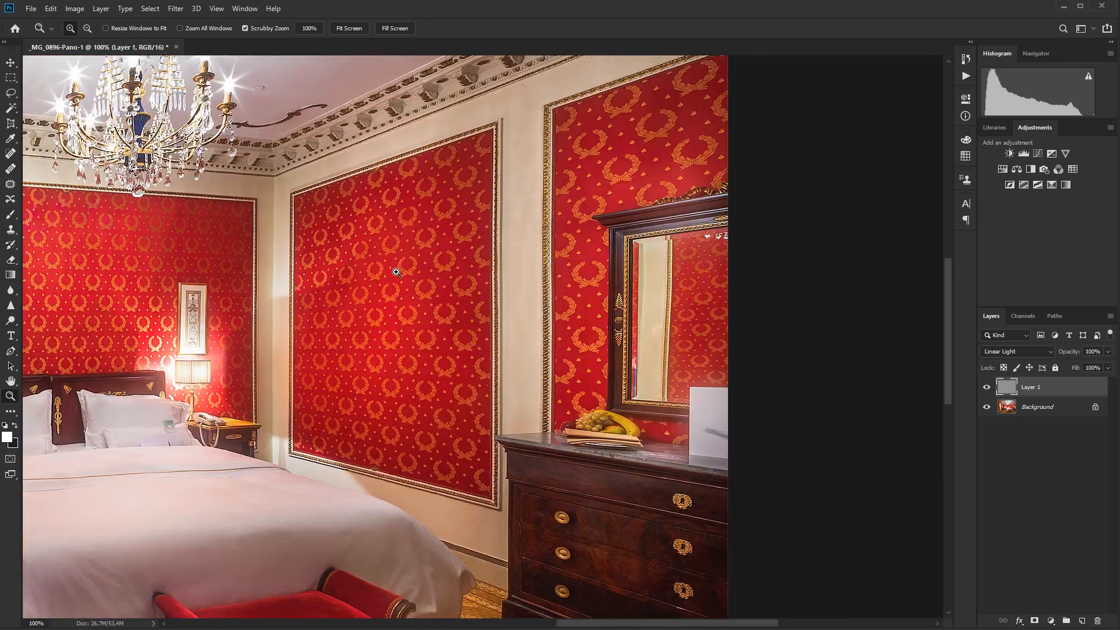
pyautogui.keyDown('alt'); pyautogui.click(428, 272); pyautogui.keyUp('alt')
pyautogui.keyDown('alt'); pyautogui.click(427, 271); pyautogui.keyUp('alt')
pyautogui.moveTo(276, 248); pyautogui.dragTo(554, 270)
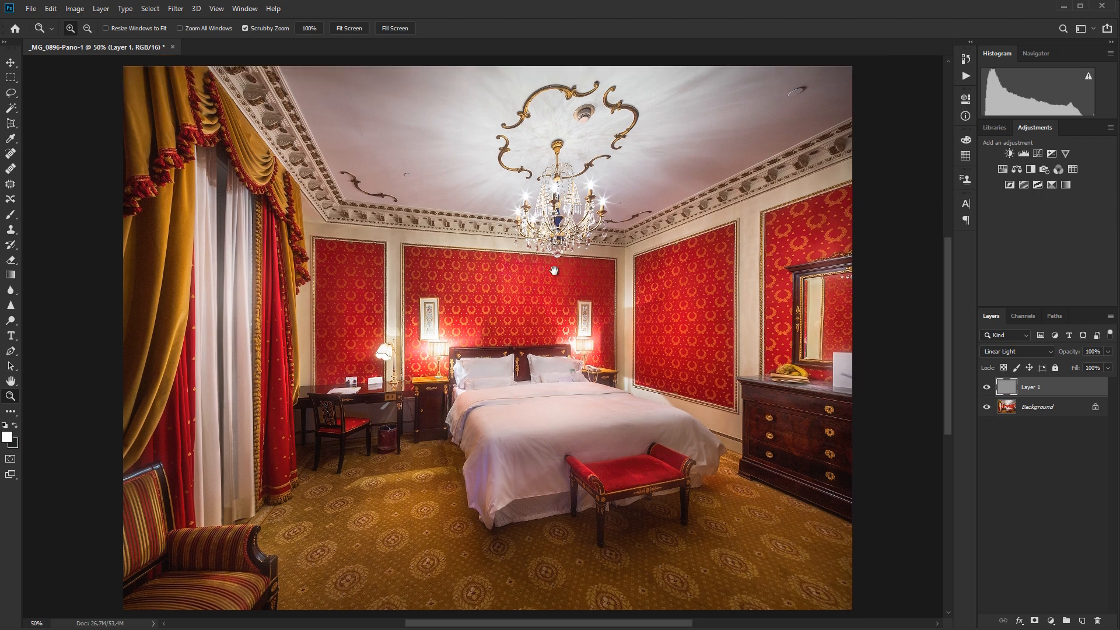
pyautogui.doubleClick(488, 326)
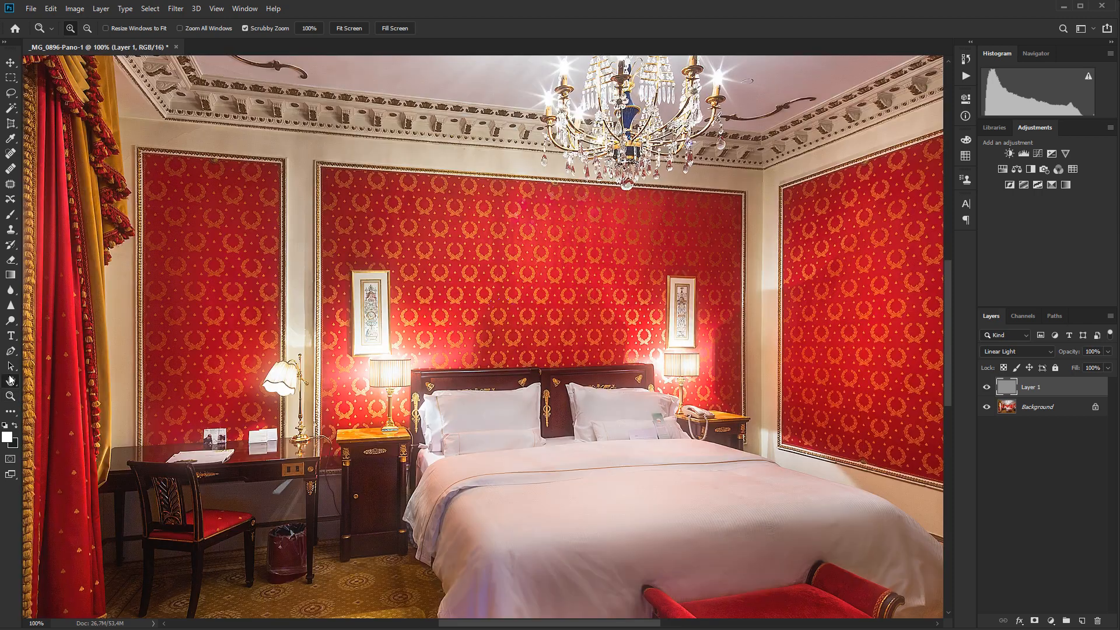
# Step: Compare the curtains and desk area with the High Pass layer hidden and shown, and view the full photo at 50%
pyautogui.moveTo(96, 351); pyautogui.dragTo(443, 394)
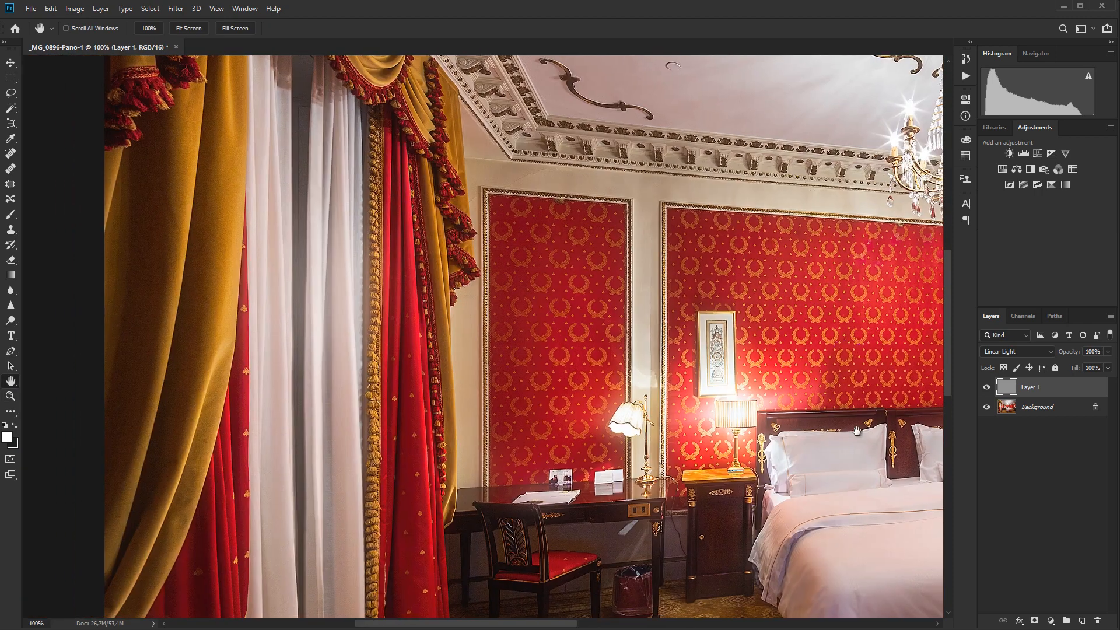
pyautogui.click(986, 388)
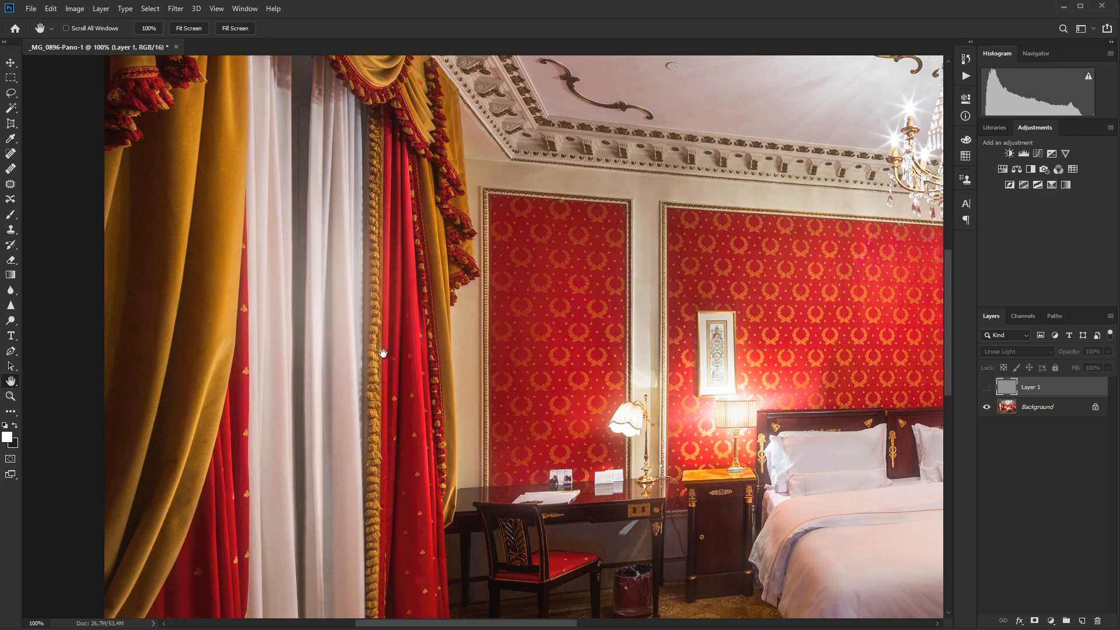
pyautogui.click(985, 389)
pyautogui.moveTo(814, 369); pyautogui.dragTo(534, 239)
pyautogui.keyDown('alt'); pyautogui.click(498, 278); pyautogui.keyUp('alt')
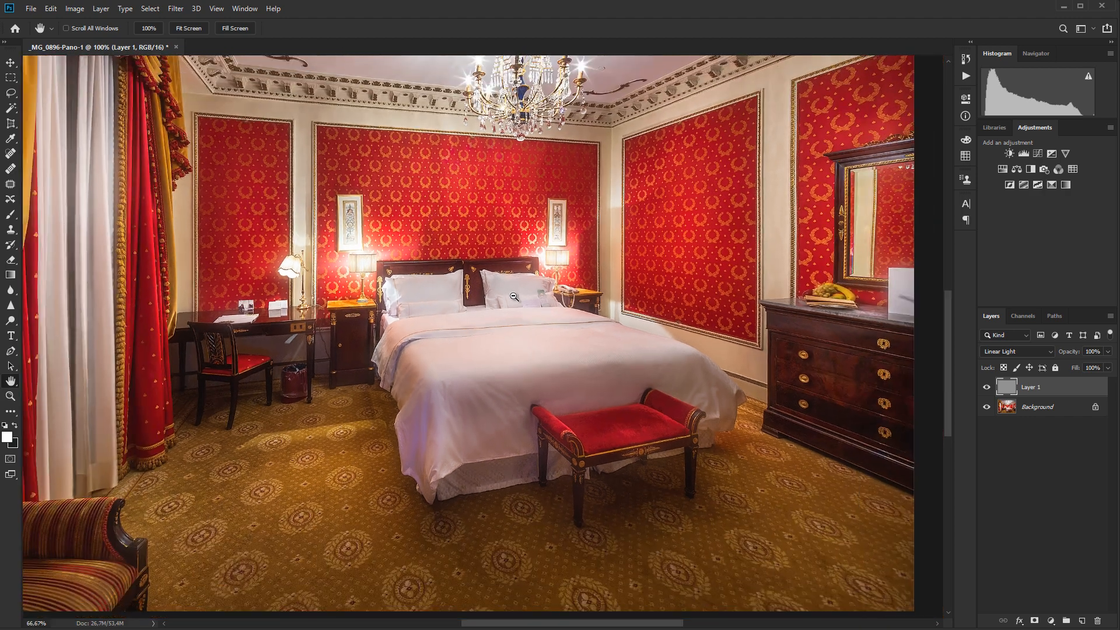
pyautogui.keyDown('alt'); pyautogui.click(498, 277); pyautogui.keyUp('alt')
pyautogui.moveTo(430, 271); pyautogui.dragTo(500, 324)
pyautogui.scroll(-2, 500, 324)
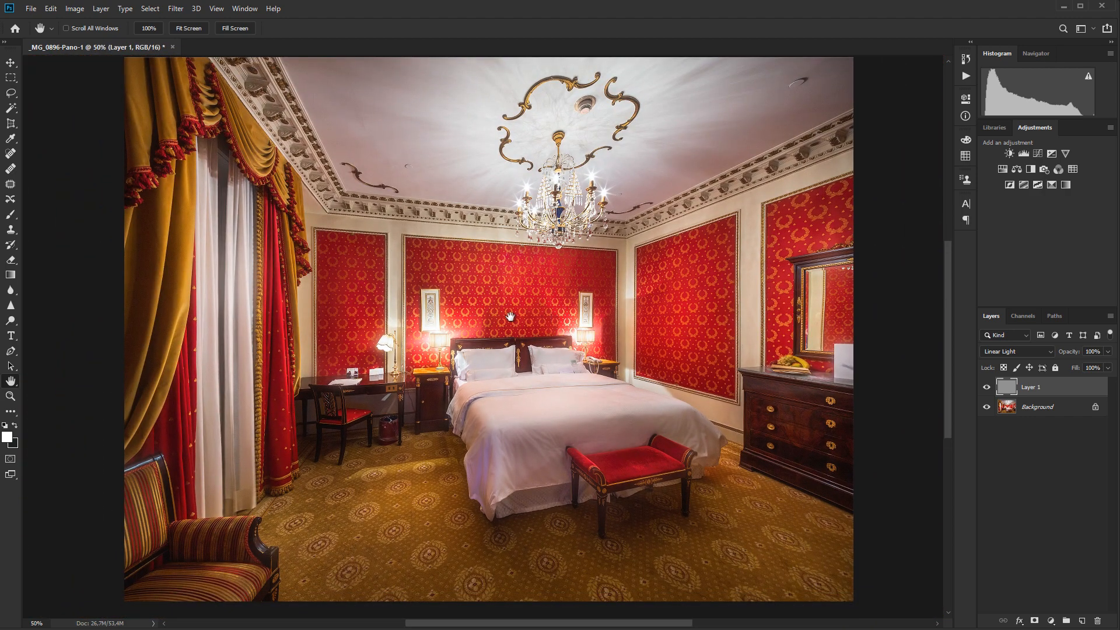
pyautogui.hotkey('alt', 'Tab')
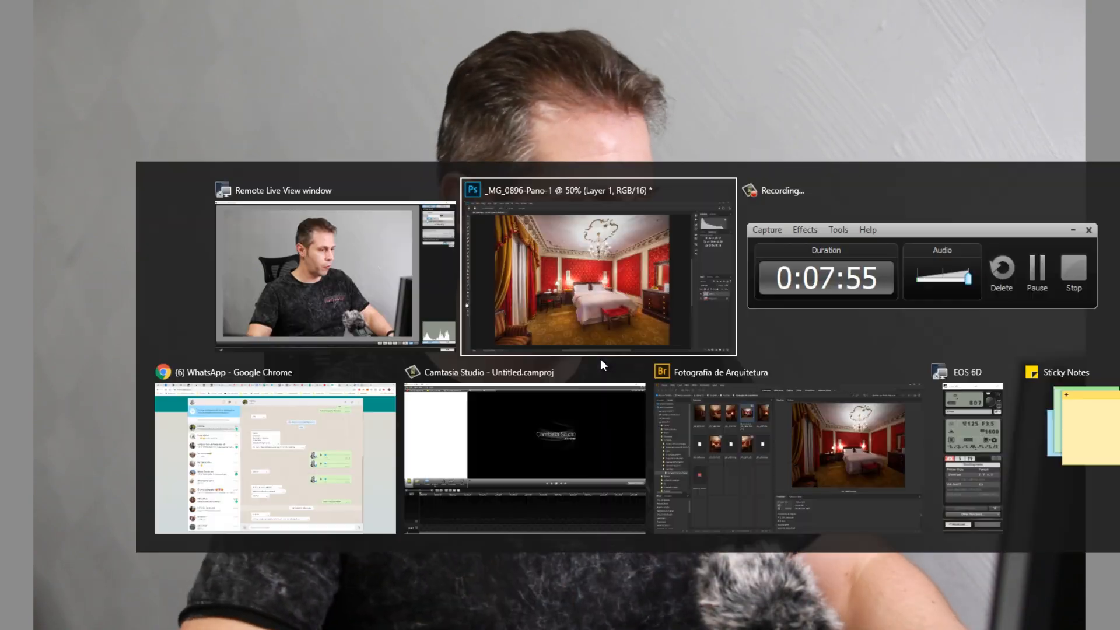
pyautogui.hotkey('alt', 'Tab')
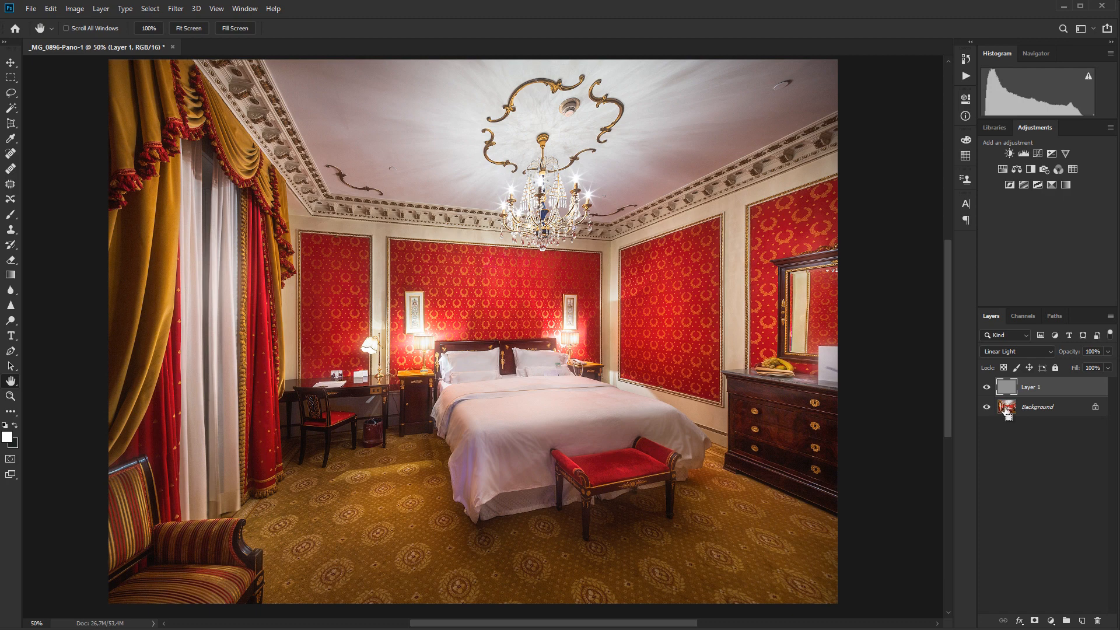
# Step: Reduce the image to the Background layer, open it in the Camera Raw filter, and set Exposure to +0.30 and Blacks to -22
pyautogui.press('Delete')
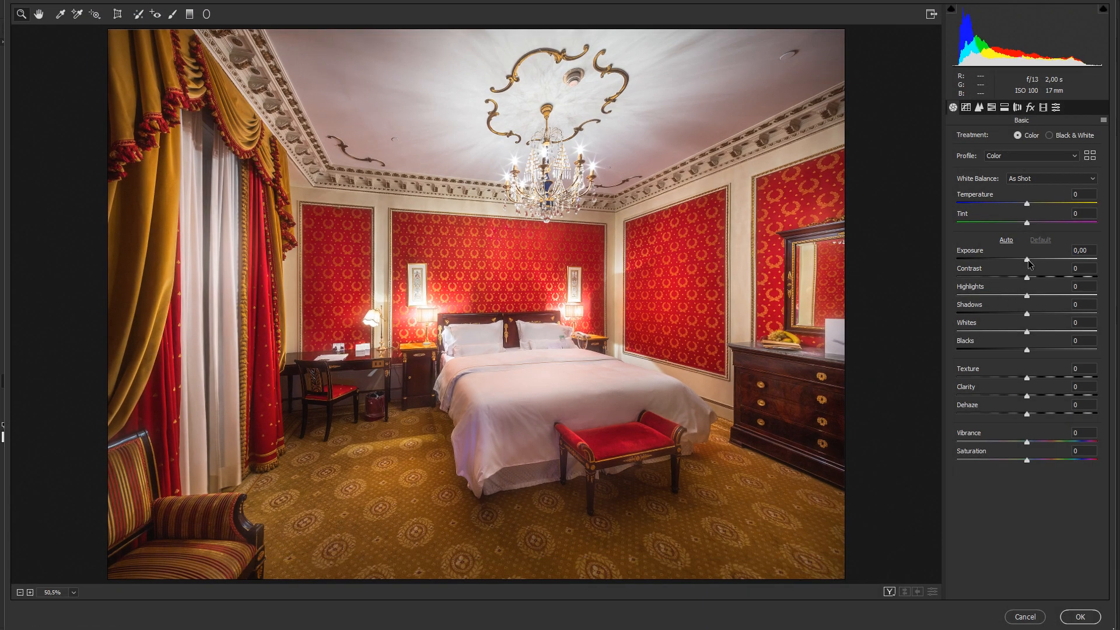
pyautogui.moveTo(1029, 264); pyautogui.dragTo(1035, 261)
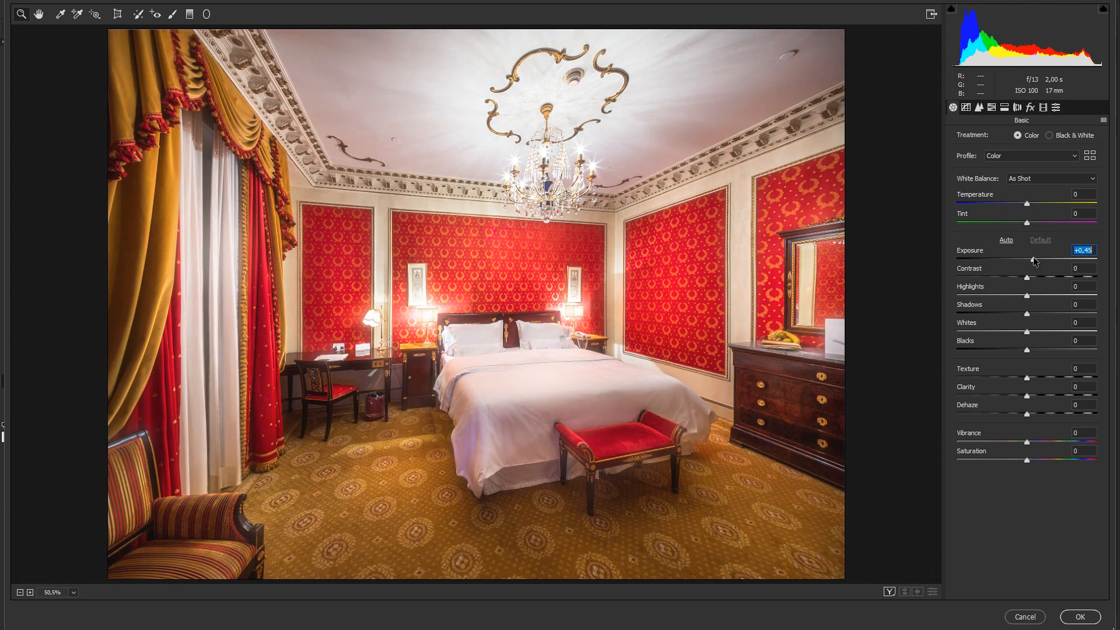
pyautogui.doubleClick(1034, 261)
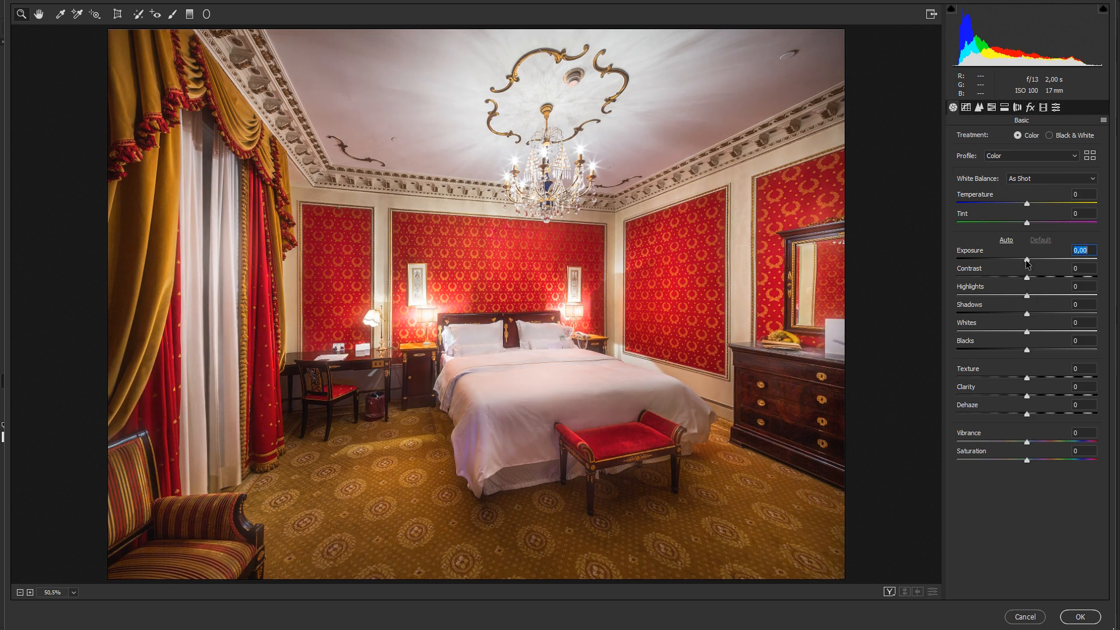
pyautogui.moveTo(1028, 264); pyautogui.dragTo(1031, 262)
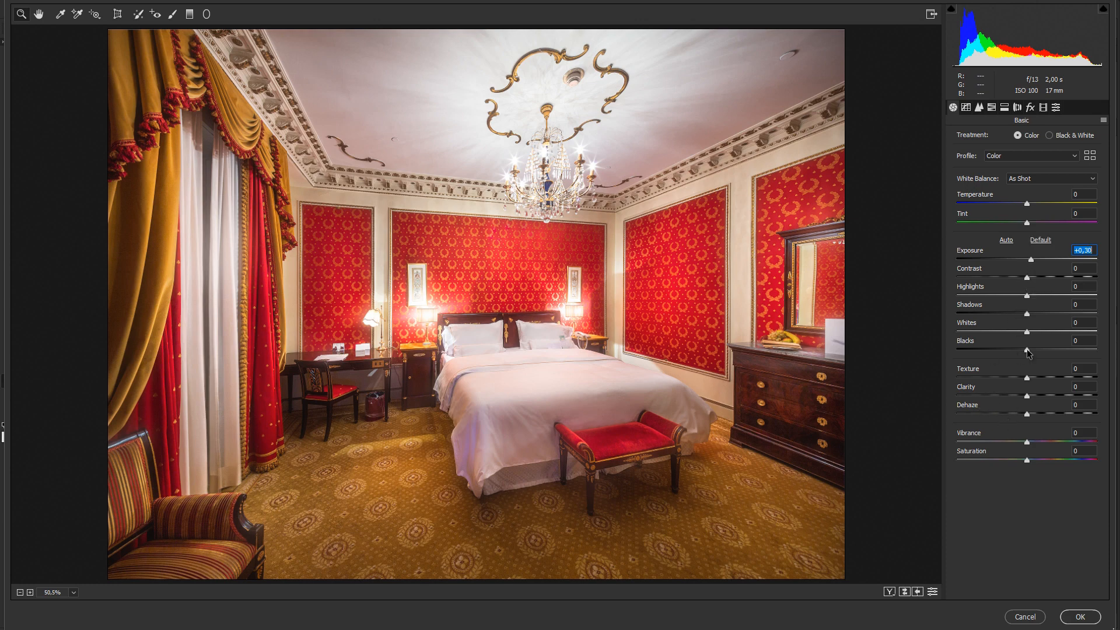
pyautogui.moveTo(1027, 350)
pyautogui.mouseDown()
pyautogui.moveTo(994, 350)
pyautogui.moveTo(1026, 349)
pyautogui.mouseUp()
pyautogui.moveTo(1026, 352)
pyautogui.mouseDown()
pyautogui.moveTo(981, 350)
pyautogui.moveTo(1027, 350)
pyautogui.moveTo(1011, 350)
pyautogui.mouseUp()
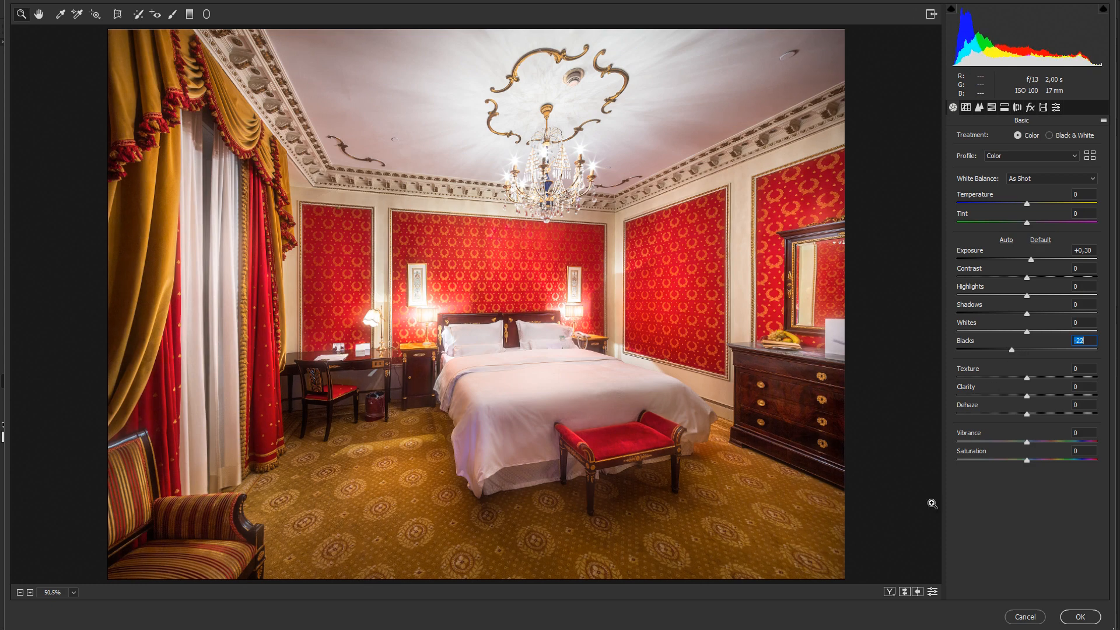
# Step: Compare the Basic adjustments in Camera Raw with the default settings
pyautogui.click(933, 593)
pyautogui.click(933, 592)
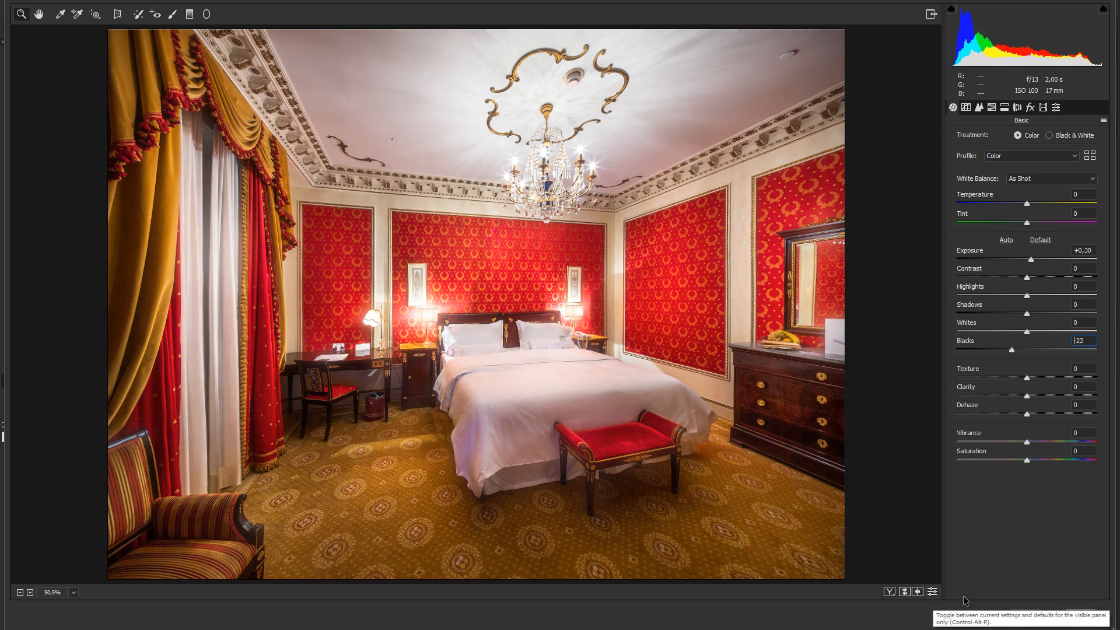
pyautogui.click(933, 592)
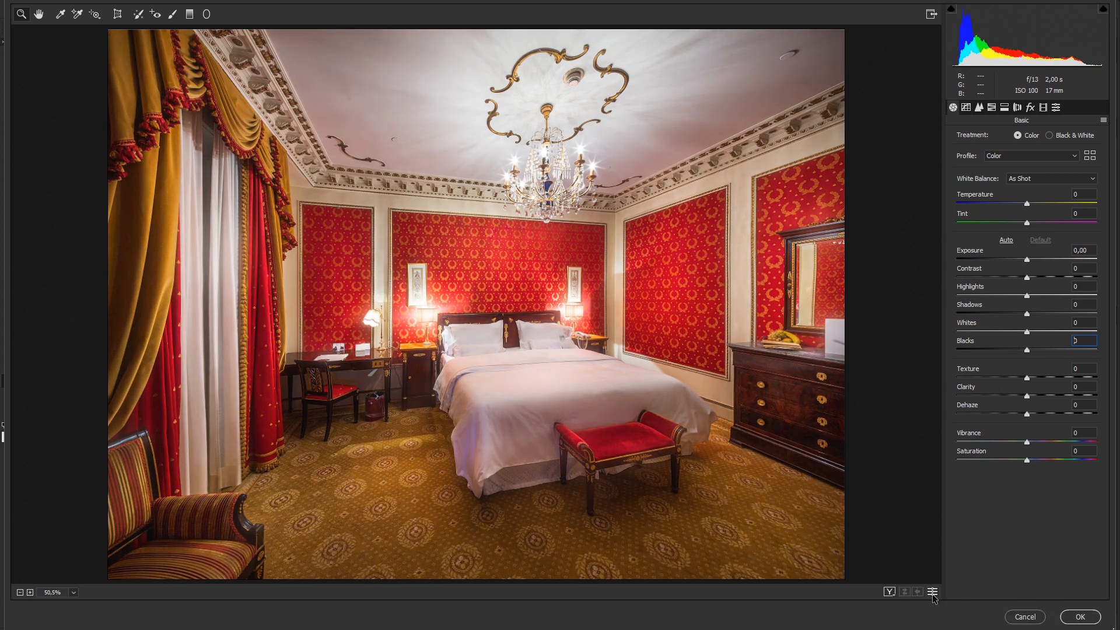
pyautogui.click(933, 593)
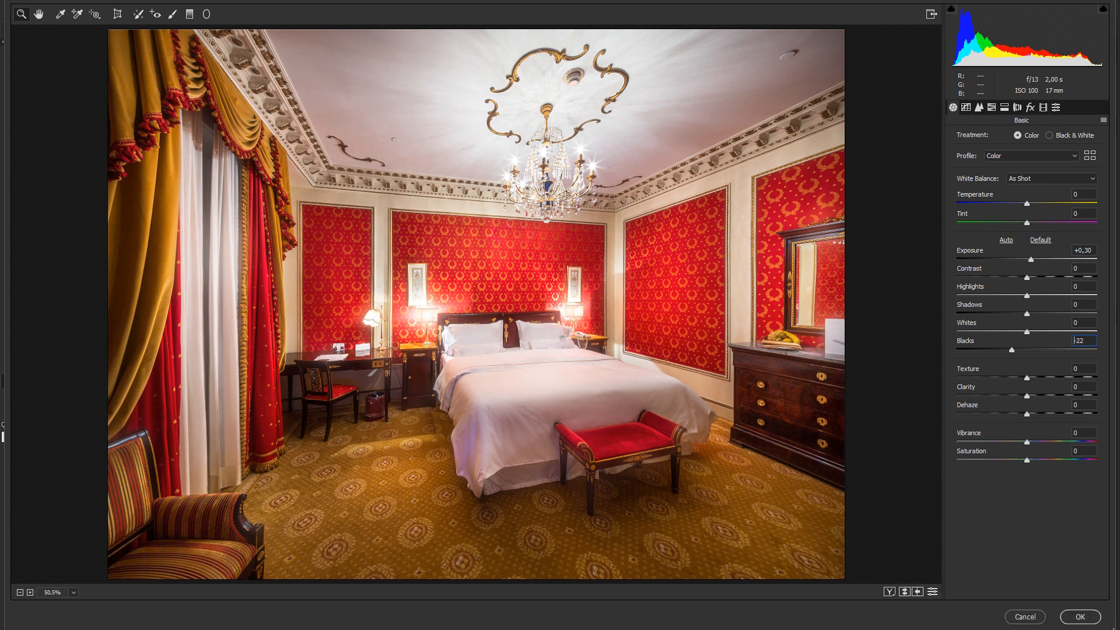
# Step: Place small radial filters with -0.50 exposure over the bedside lamp nearer the dresser and the desk lamp, and apply Camera Raw
pyautogui.click(207, 14)
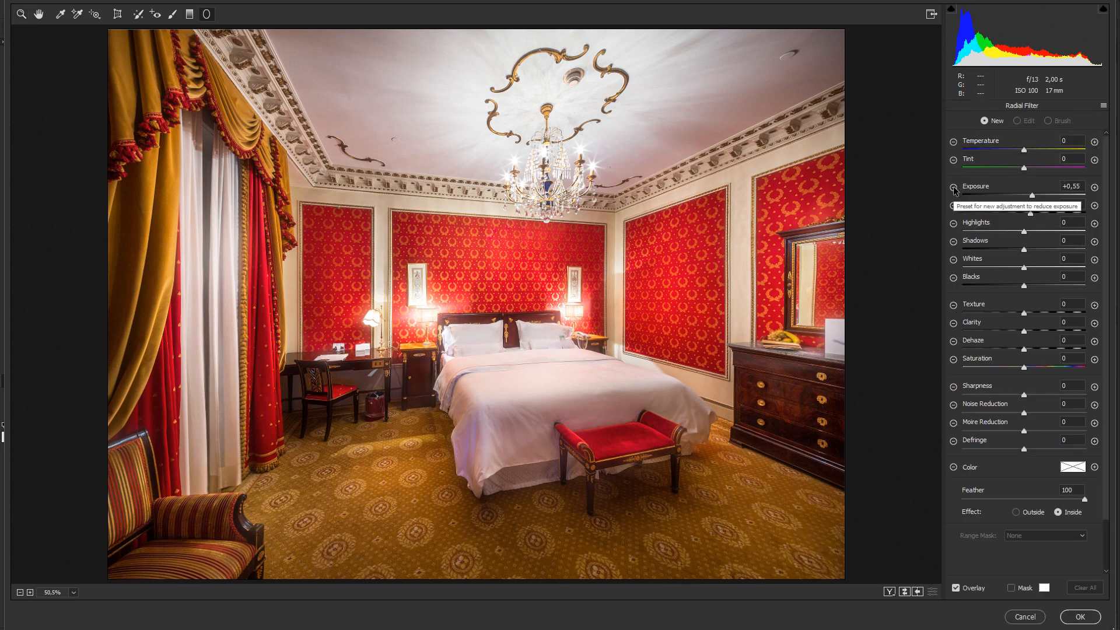
pyautogui.click(953, 188)
pyautogui.moveTo(574, 311); pyautogui.dragTo(609, 347)
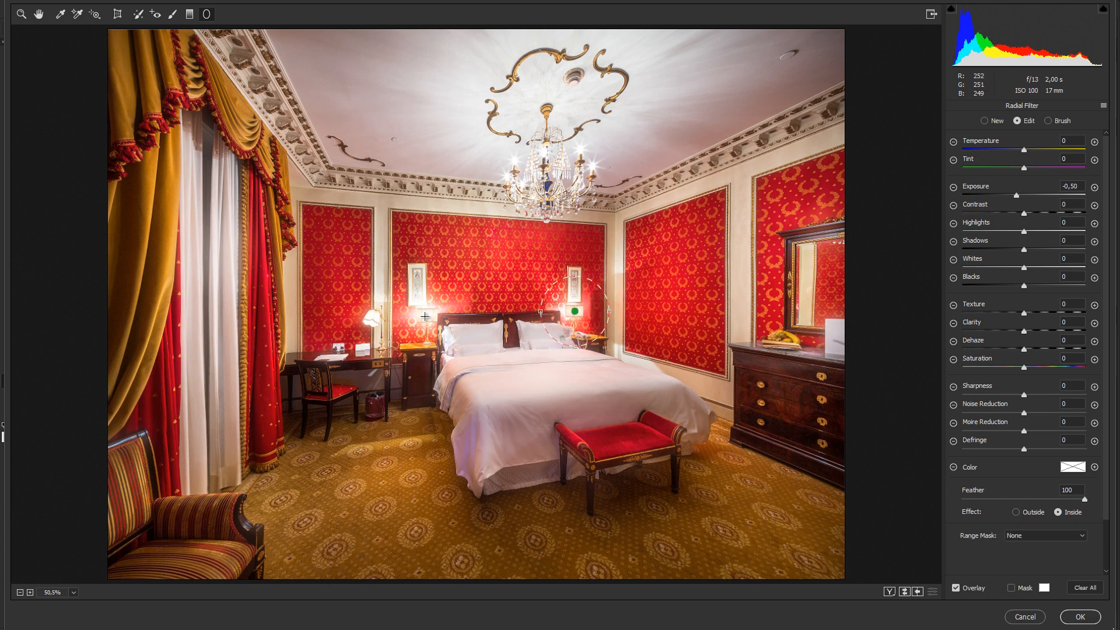
pyautogui.moveTo(371, 319); pyautogui.dragTo(382, 333)
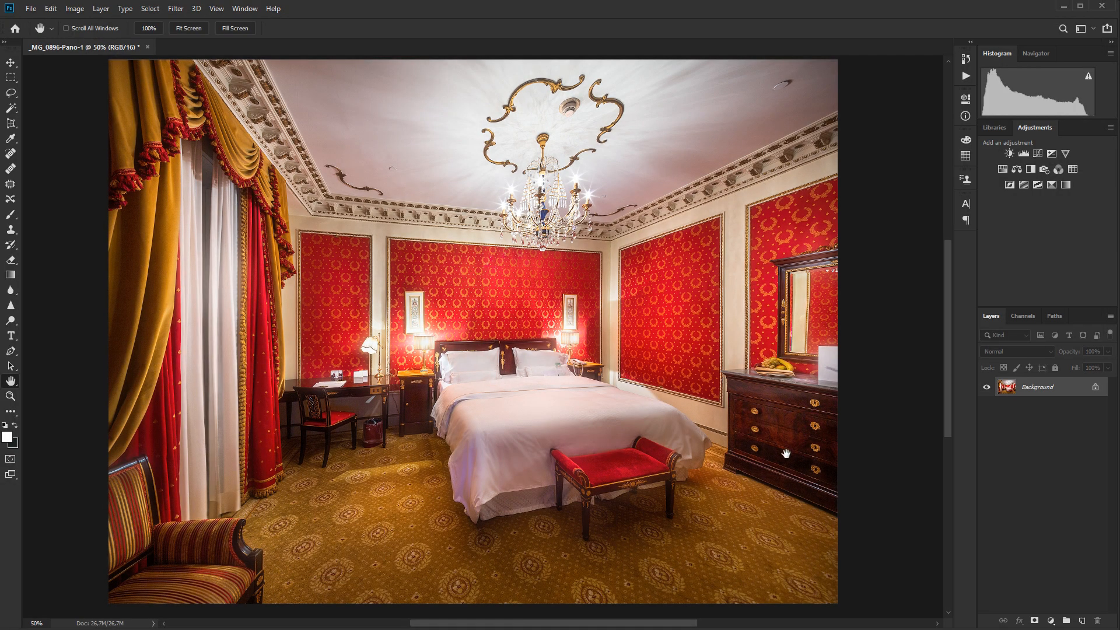
# Step: Switch to Bridge to preview the original raw bedroom shots _MG_0893.CR2 and _MG_0894.CR2, and return to Photoshop
pyautogui.hotkey('alt', 'Tab')
pyautogui.click(330, 136)
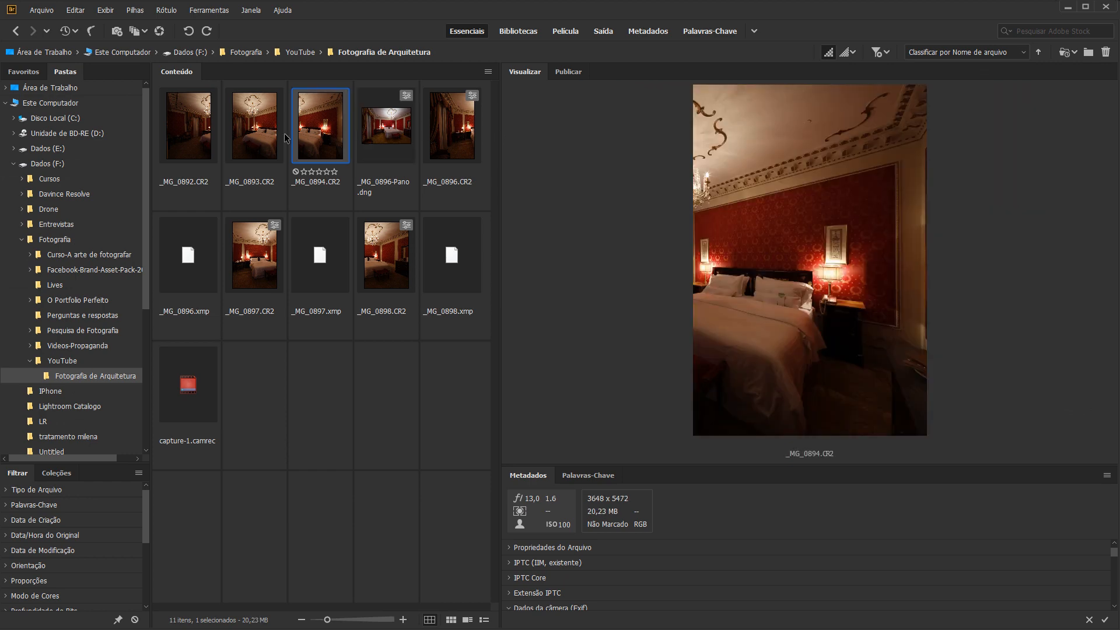
pyautogui.click(270, 133)
pyautogui.click(309, 132)
pyautogui.hotkey('alt', 'Tab')
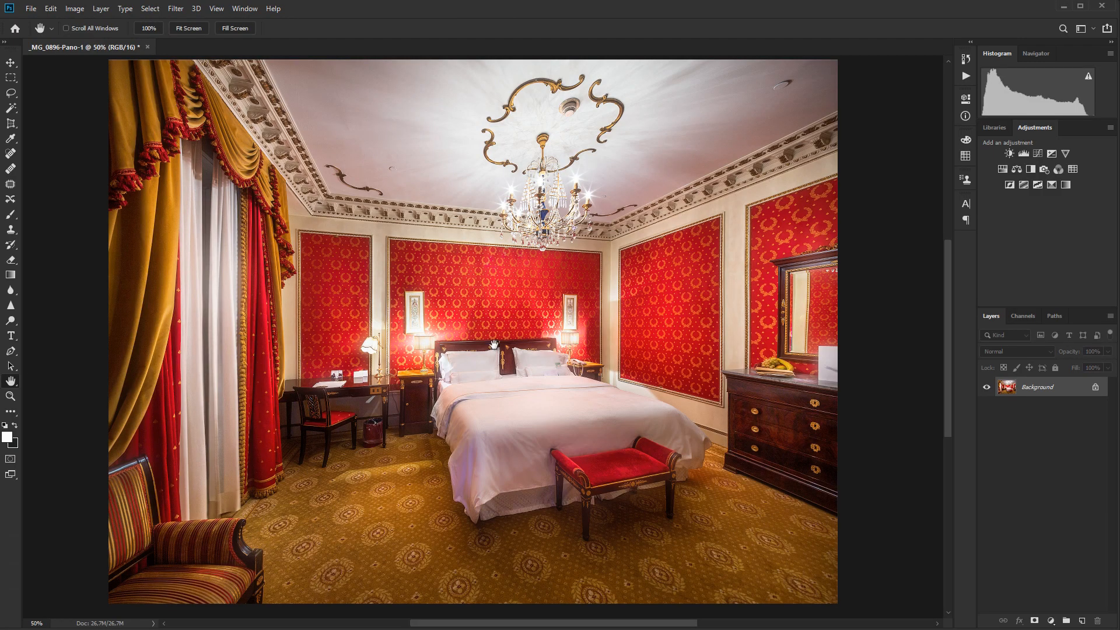
# Step: Review the finished photo enlarged in full-screen mode, and return to the standard screen mode
pyautogui.keyDown('ctrl'); pyautogui.click(488, 314); pyautogui.keyUp('ctrl')
pyautogui.keyDown('alt'); pyautogui.click(503, 331); pyautogui.keyUp('alt')
pyautogui.press('f')
pyautogui.press('f')
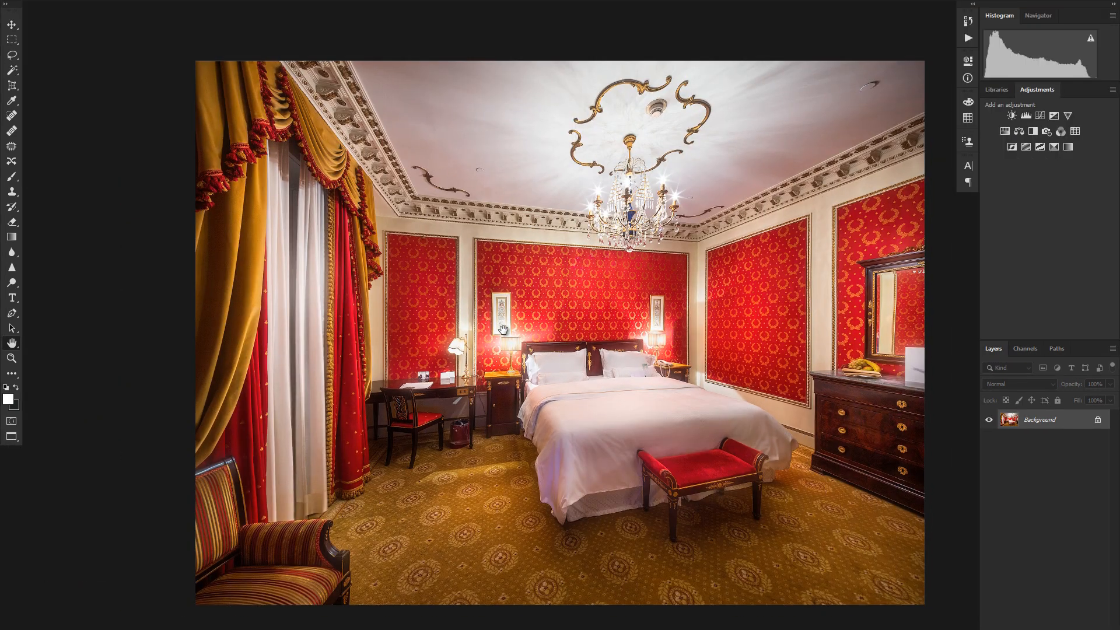
pyautogui.keyDown('ctrl'); pyautogui.click(576, 320); pyautogui.keyUp('ctrl')
pyautogui.moveTo(583, 297); pyautogui.dragTo(560, 281)
pyautogui.moveTo(653, 363); pyautogui.dragTo(646, 355)
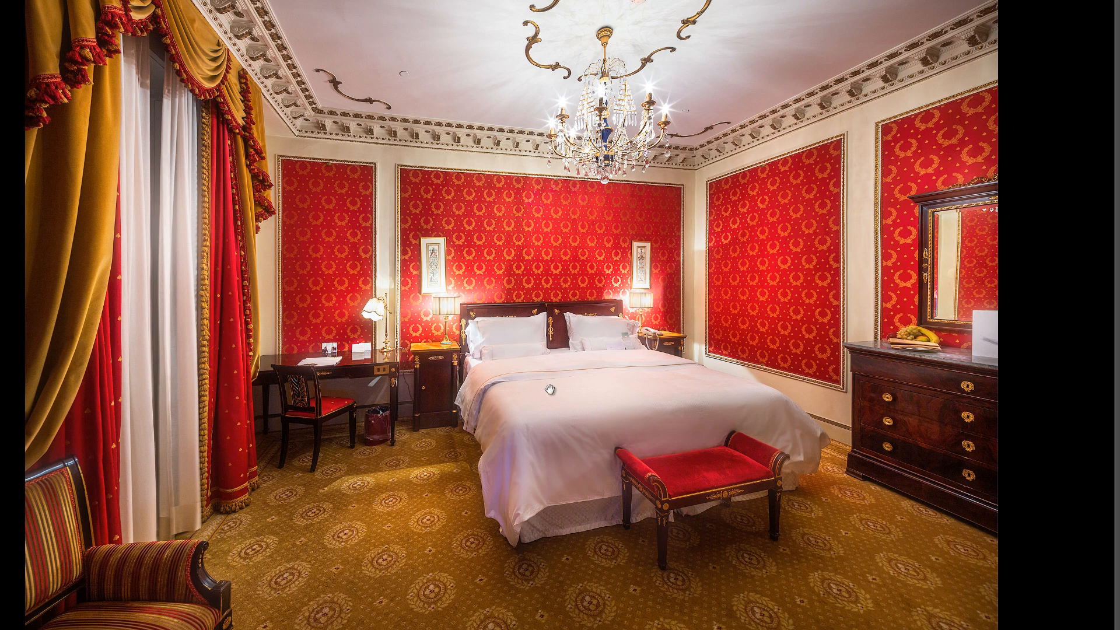
pyautogui.press('f')
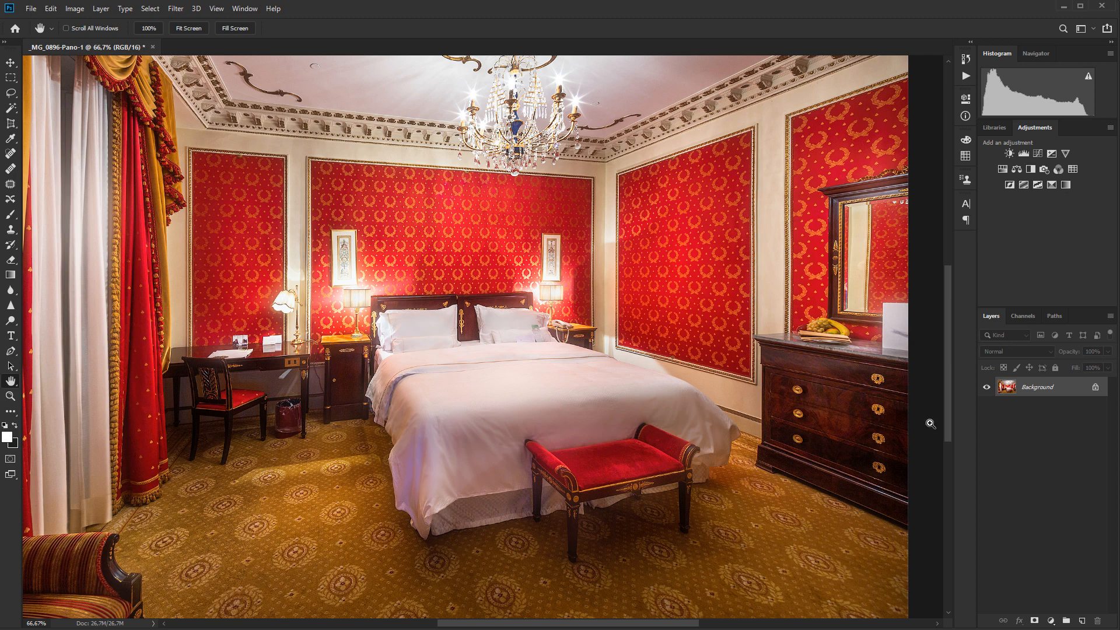
# Step: Duplicate the background layer and warm the copy with Color Balance midtones at red +10 and yellow -46
pyautogui.hotkey('ctrl', 'j')
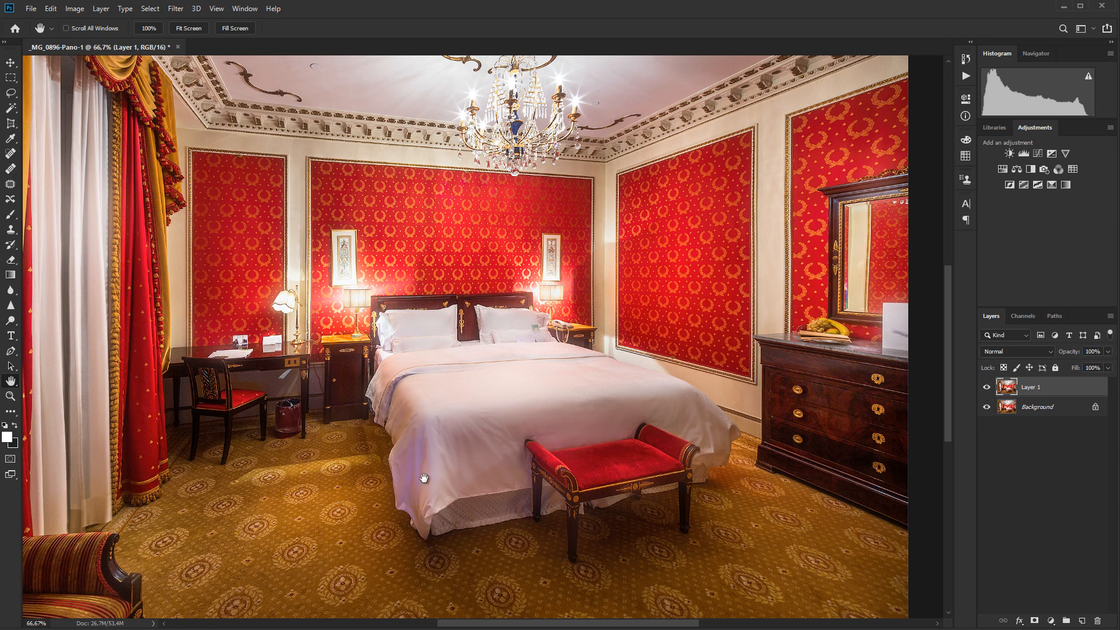
pyautogui.hotkey('ctrl', 'b')
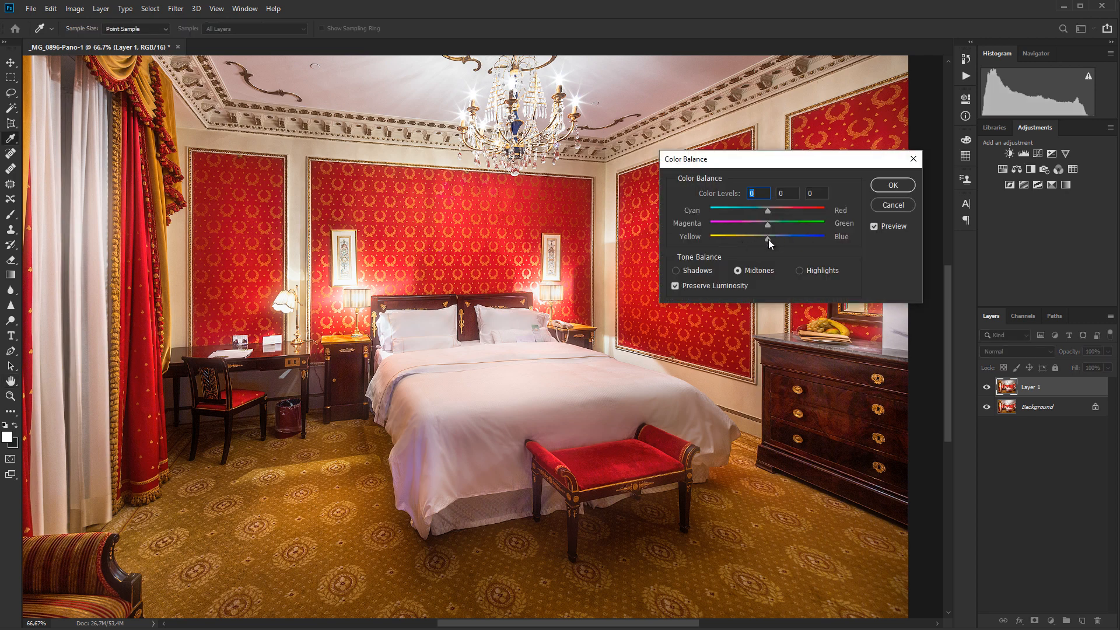
pyautogui.moveTo(768, 239); pyautogui.dragTo(780, 208)
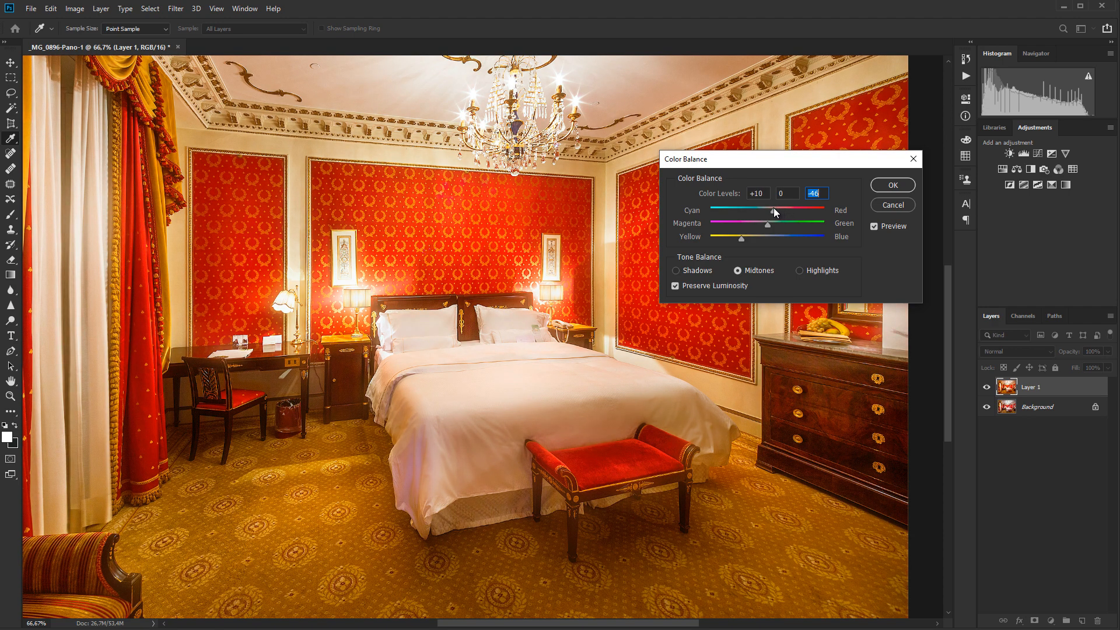
pyautogui.click(898, 186)
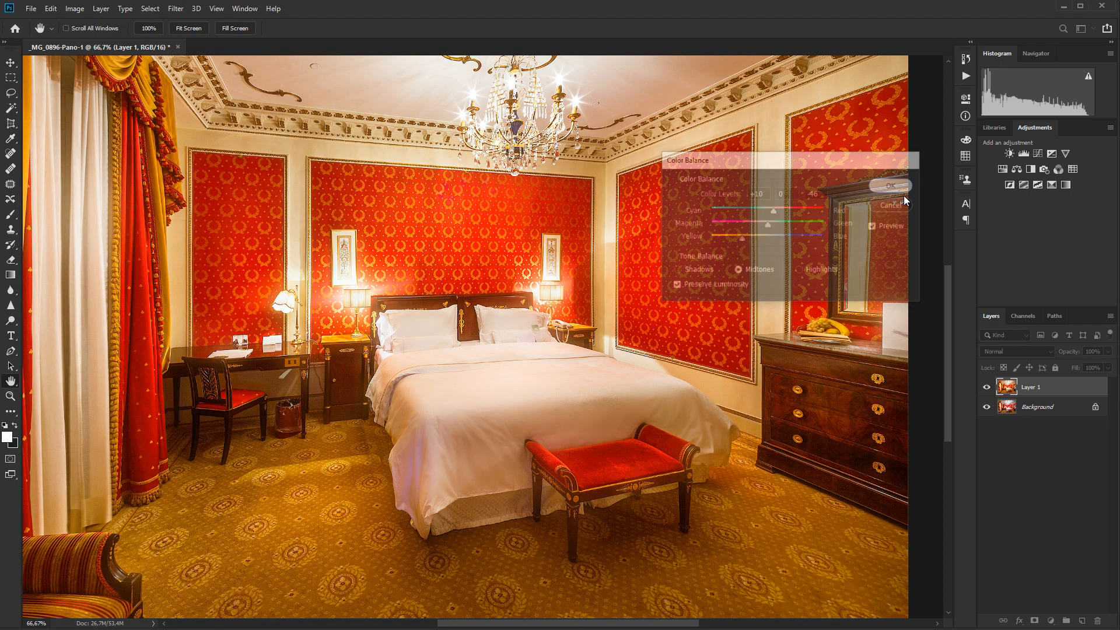
# Step: Reduce the duplicate layer's overall saturation to -44 with Hue/Saturation
pyautogui.press('h')
pyautogui.hotkey('ctrl', 'u')
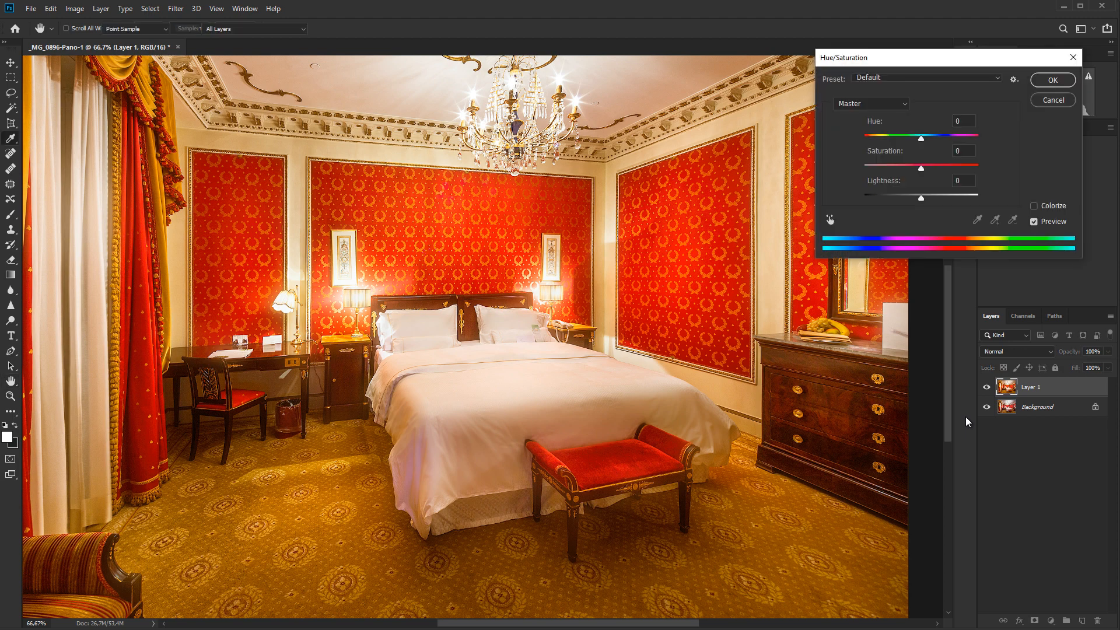
pyautogui.moveTo(921, 165); pyautogui.dragTo(899, 171)
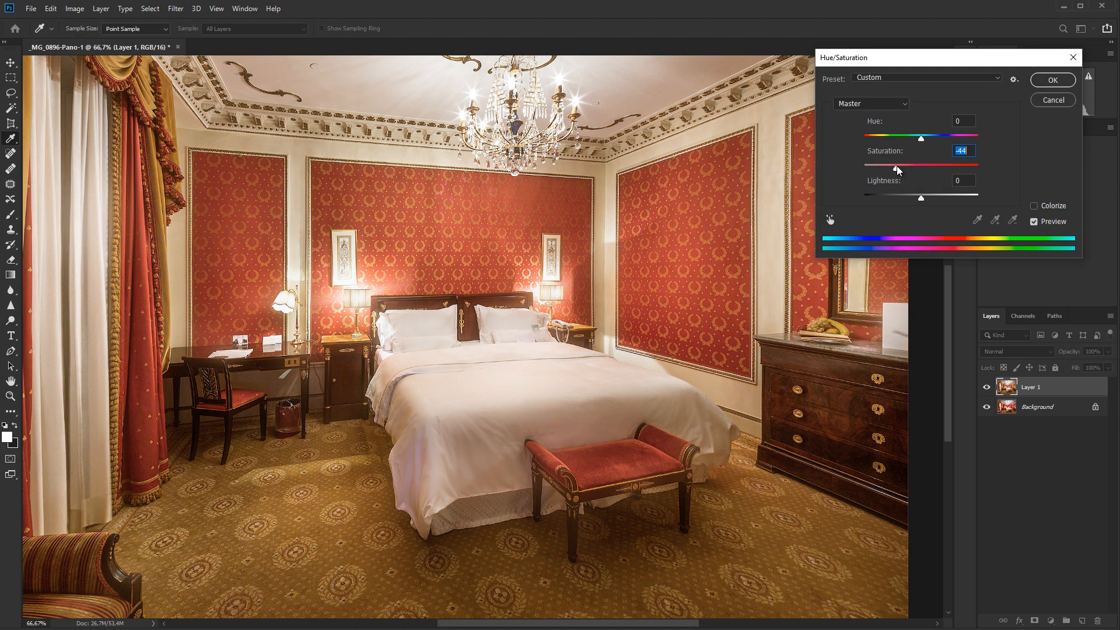
pyautogui.press('Return')
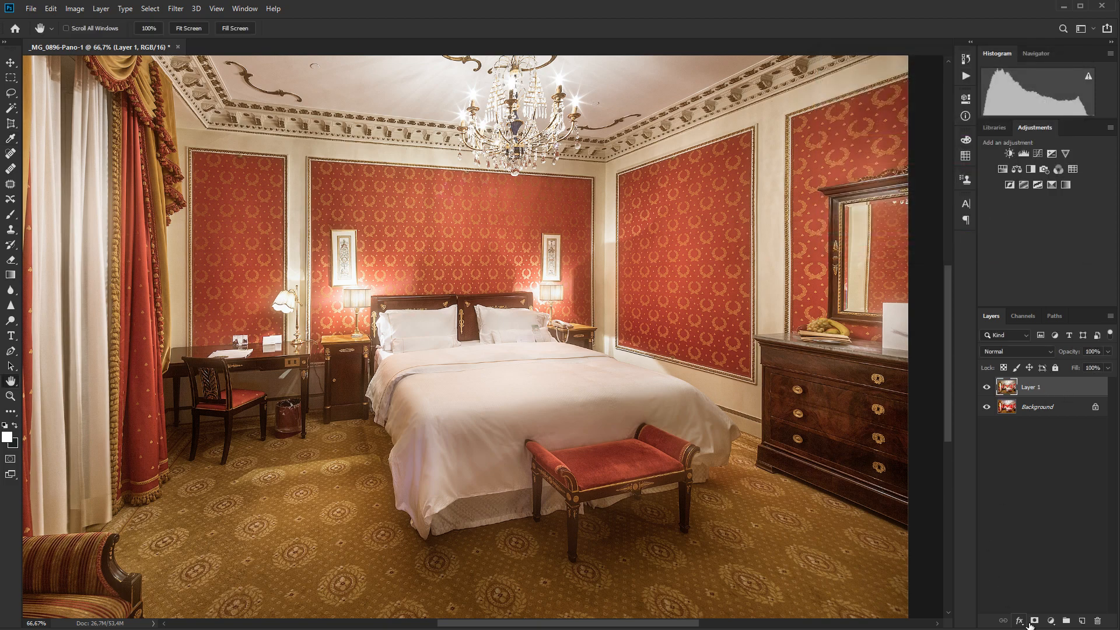
# Step: Add a black mask to the corrected layer and paint white at 50% opacity over the purple cast on the bedspread's hanging corner
pyautogui.keyDown('alt'); pyautogui.click(1035, 622); pyautogui.keyUp('alt')
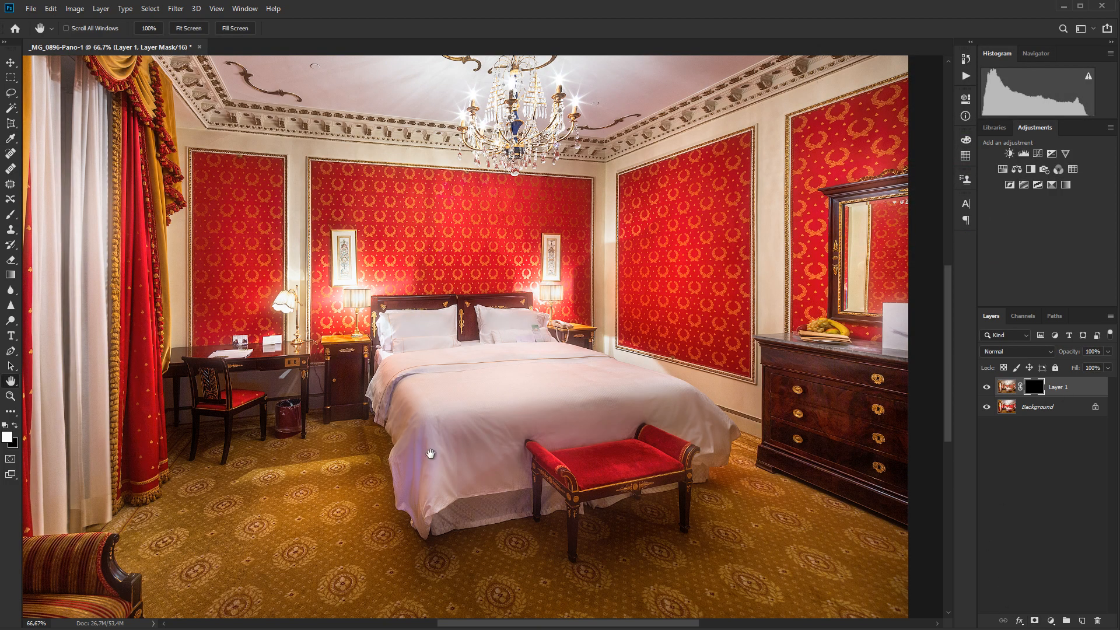
pyautogui.keyDown('ctrl'); pyautogui.click(415, 471); pyautogui.keyUp('ctrl')
pyautogui.keyDown('ctrl'); pyautogui.click(419, 470); pyautogui.keyUp('ctrl')
pyautogui.moveTo(430, 469)
pyautogui.mouseDown()
pyautogui.moveTo(465, 332)
pyautogui.moveTo(175, 389)
pyautogui.mouseUp()
pyautogui.press('b')
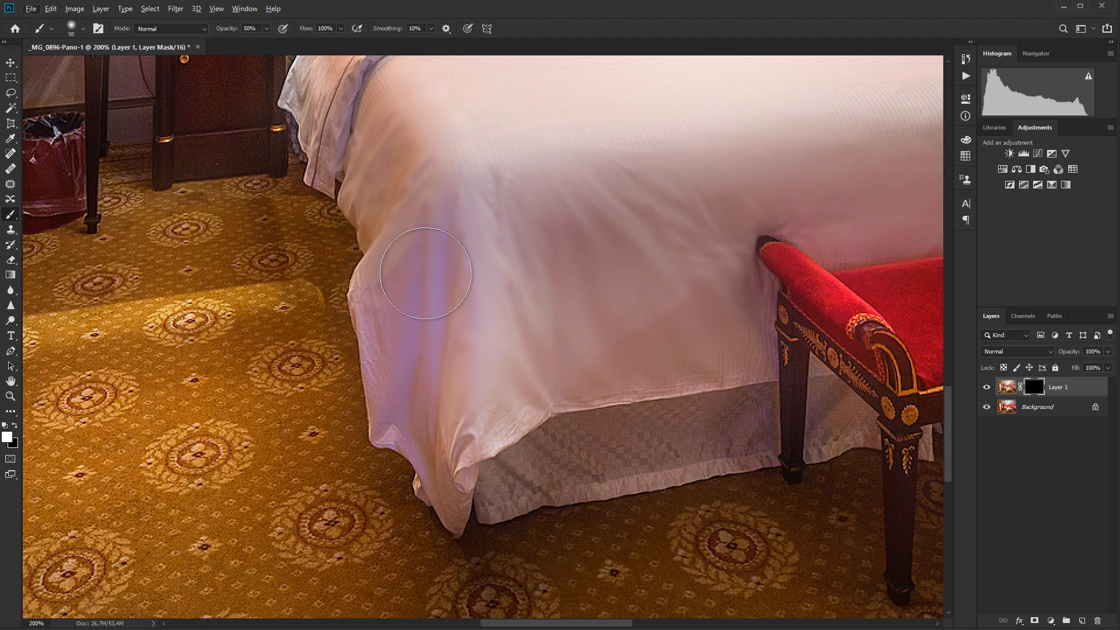
pyautogui.moveTo(405, 370)
pyautogui.mouseDown()
pyautogui.moveTo(435, 274)
pyautogui.moveTo(410, 367)
pyautogui.moveTo(419, 417)
pyautogui.moveTo(443, 260)
pyautogui.mouseUp()
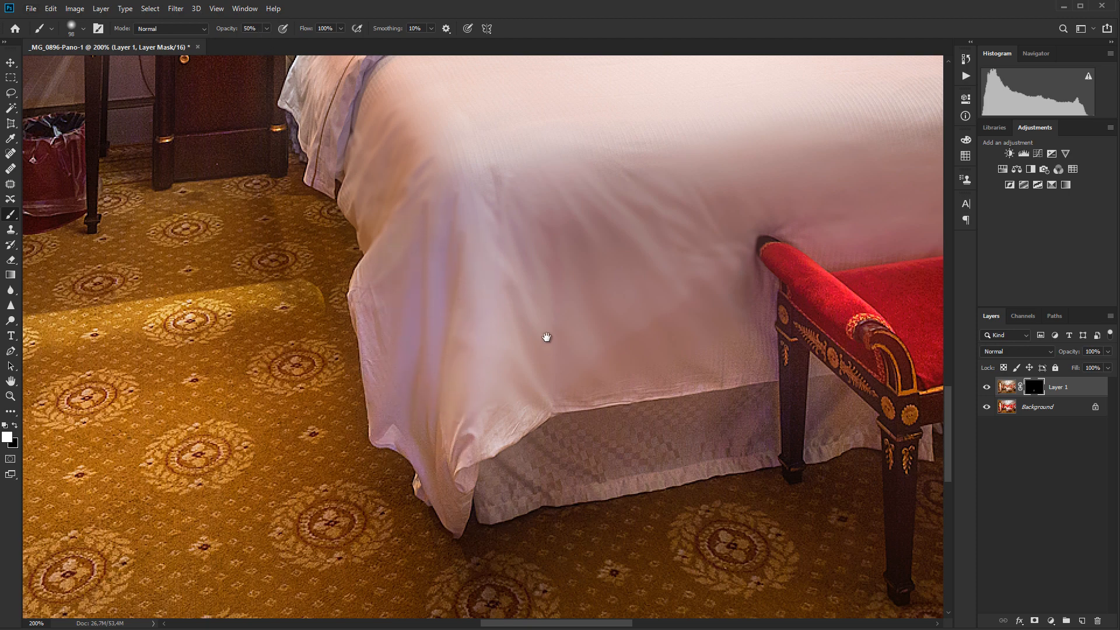
pyautogui.moveTo(545, 335); pyautogui.dragTo(576, 314)
pyautogui.moveTo(445, 379)
pyautogui.mouseDown()
pyautogui.moveTo(465, 426)
pyautogui.moveTo(458, 279)
pyautogui.moveTo(472, 228)
pyautogui.moveTo(444, 304)
pyautogui.moveTo(456, 210)
pyautogui.moveTo(449, 386)
pyautogui.moveTo(478, 217)
pyautogui.mouseUp()
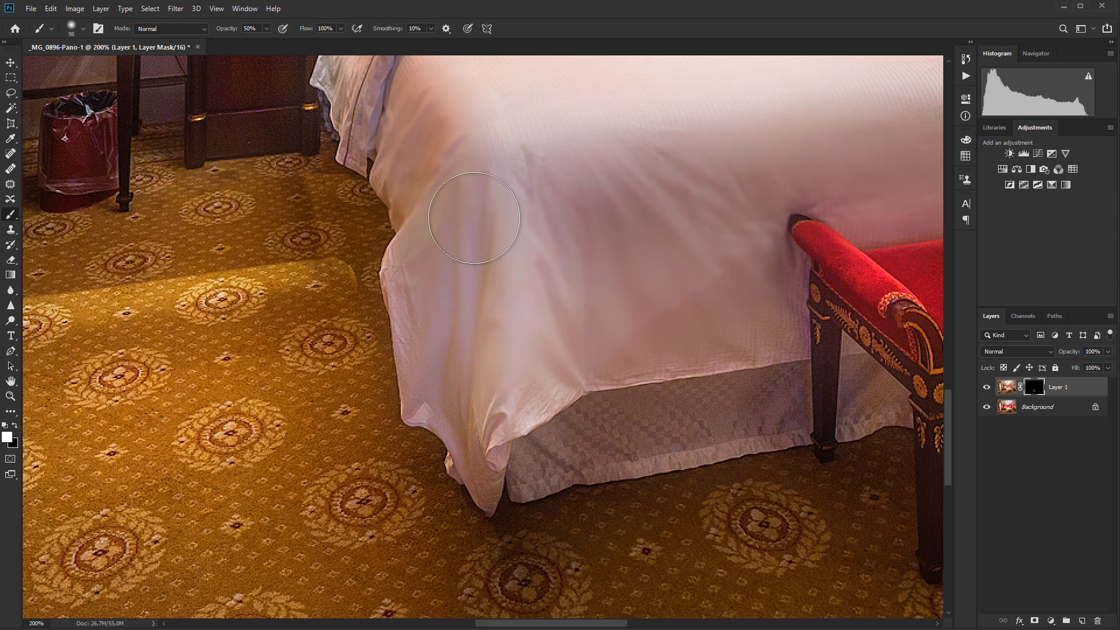
# Step: Compare the bedspread with the colour-corrected layer hidden and shown, and review the whole room
pyautogui.keyDown('alt'); pyautogui.click(562, 390); pyautogui.keyUp('alt')
pyautogui.keyDown('alt'); pyautogui.click(561, 390); pyautogui.keyUp('alt')
pyautogui.keyDown('alt'); pyautogui.click(562, 389); pyautogui.keyUp('alt')
pyautogui.moveTo(758, 454)
pyautogui.mouseDown()
pyautogui.moveTo(585, 392)
pyautogui.moveTo(628, 402)
pyautogui.mouseUp()
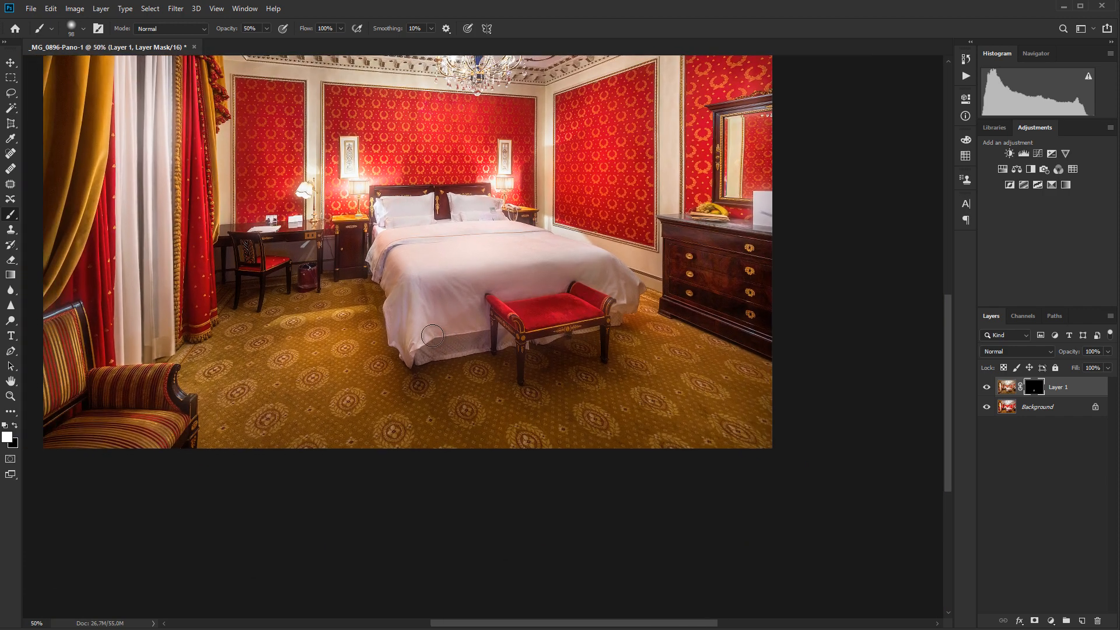
pyautogui.moveTo(442, 334); pyautogui.dragTo(459, 328)
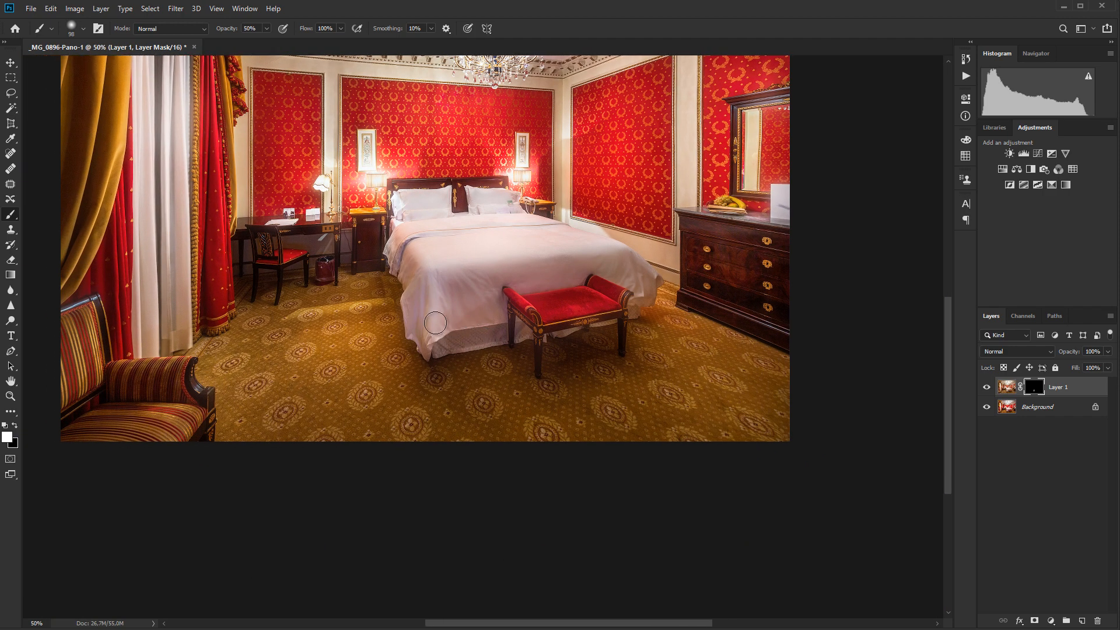
pyautogui.press('x')
pyautogui.keyDown('ctrl'); pyautogui.click(420, 309); pyautogui.keyUp('ctrl')
pyautogui.keyDown('ctrl'); pyautogui.click(420, 309); pyautogui.keyUp('ctrl')
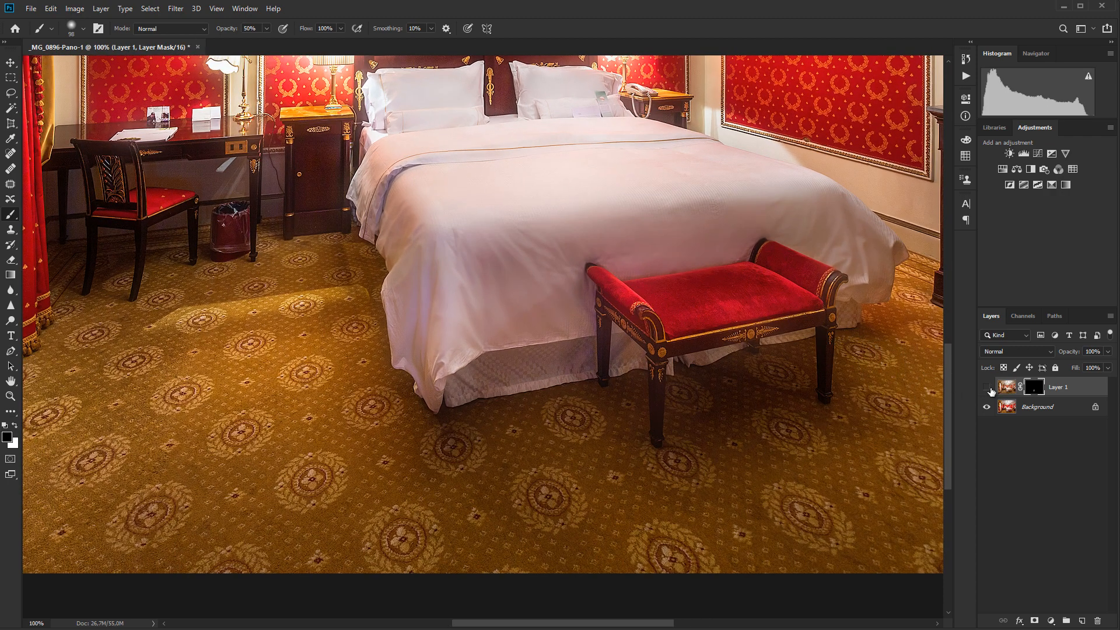
pyautogui.click(988, 388)
pyautogui.hotkey('ctrl', '-')
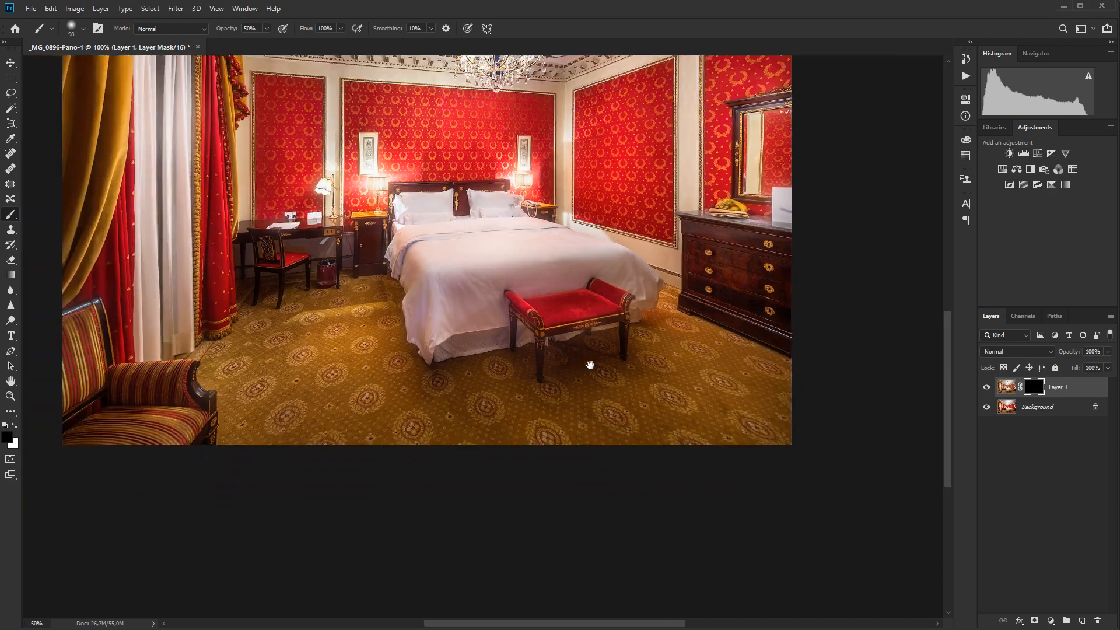
pyautogui.moveTo(590, 364); pyautogui.dragTo(575, 437)
pyautogui.moveTo(519, 309); pyautogui.dragTo(554, 437)
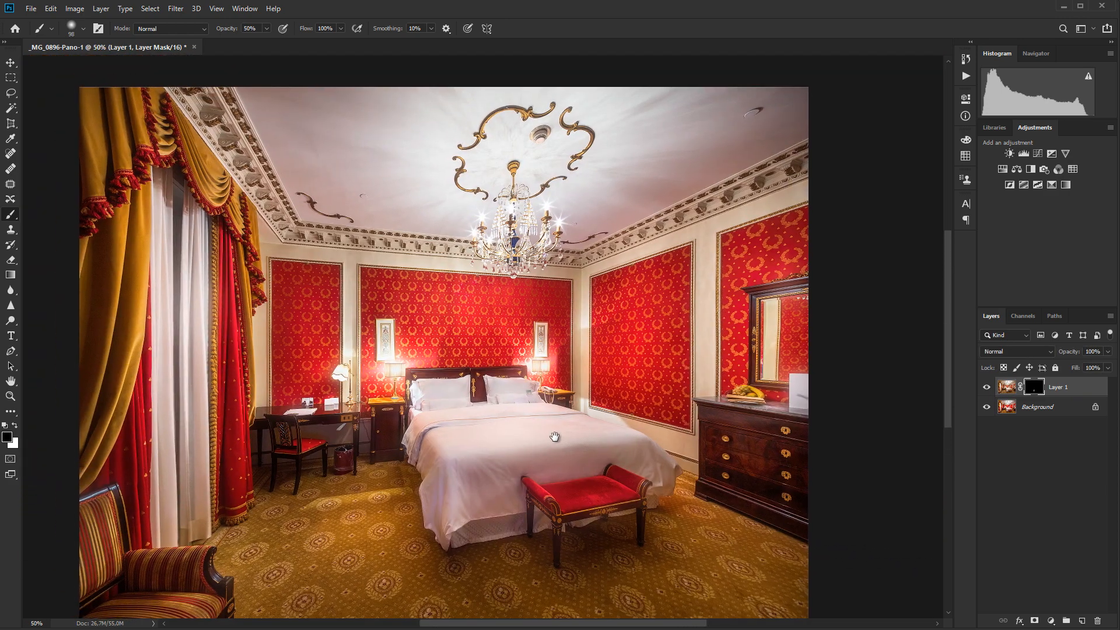